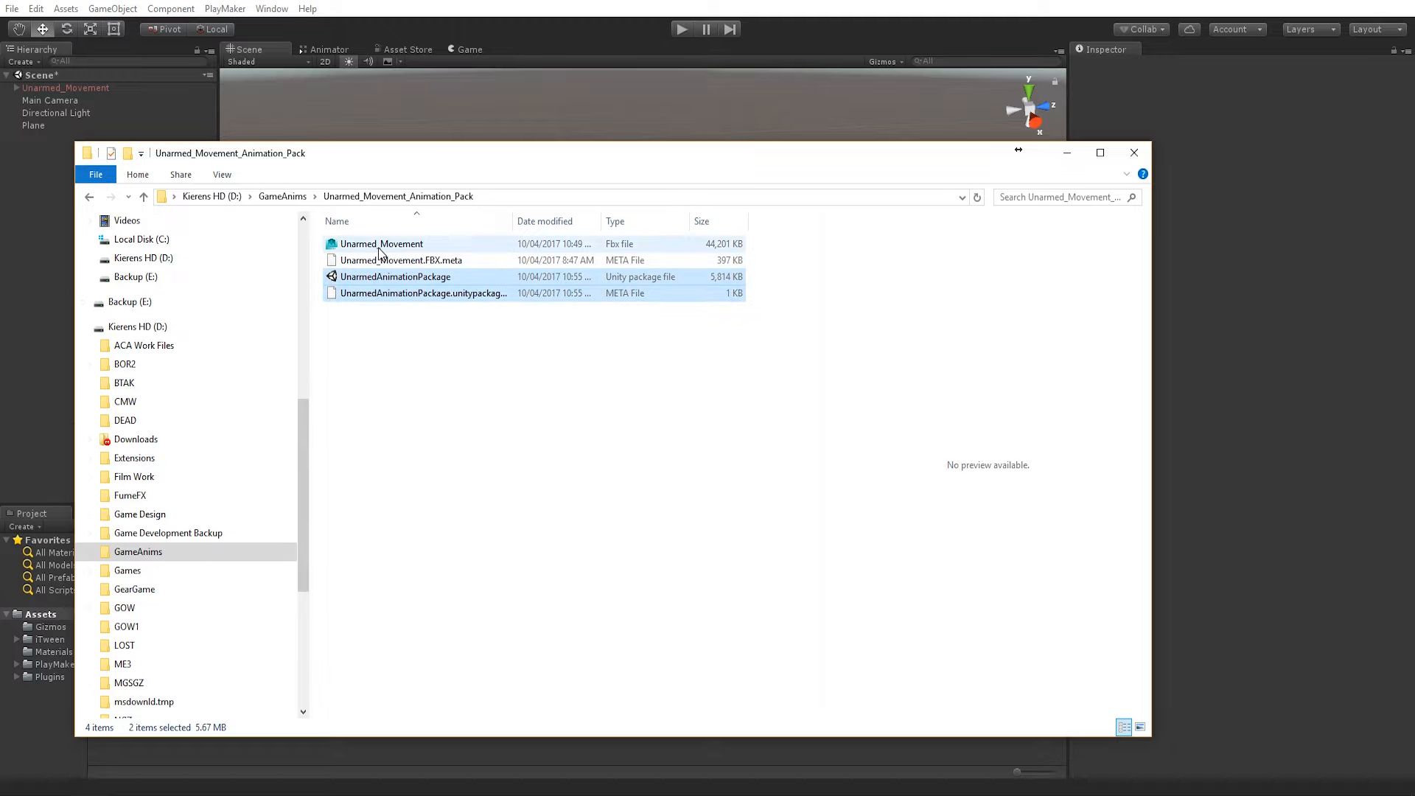
# - Import all items of UnarmedAnimationPackage into the Unity project
pyautogui.click(379, 246)
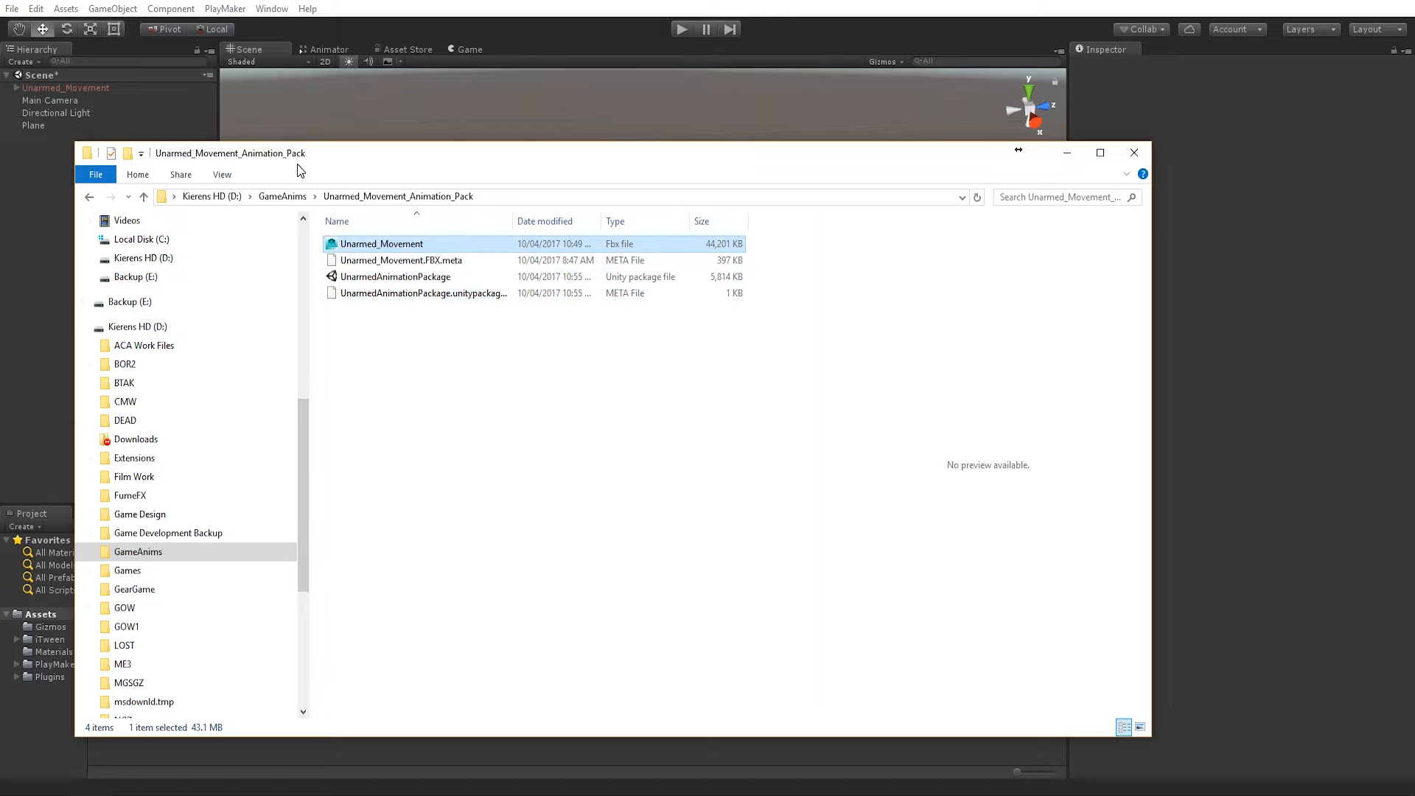
pyautogui.moveTo(299, 163); pyautogui.dragTo(1414, 125)
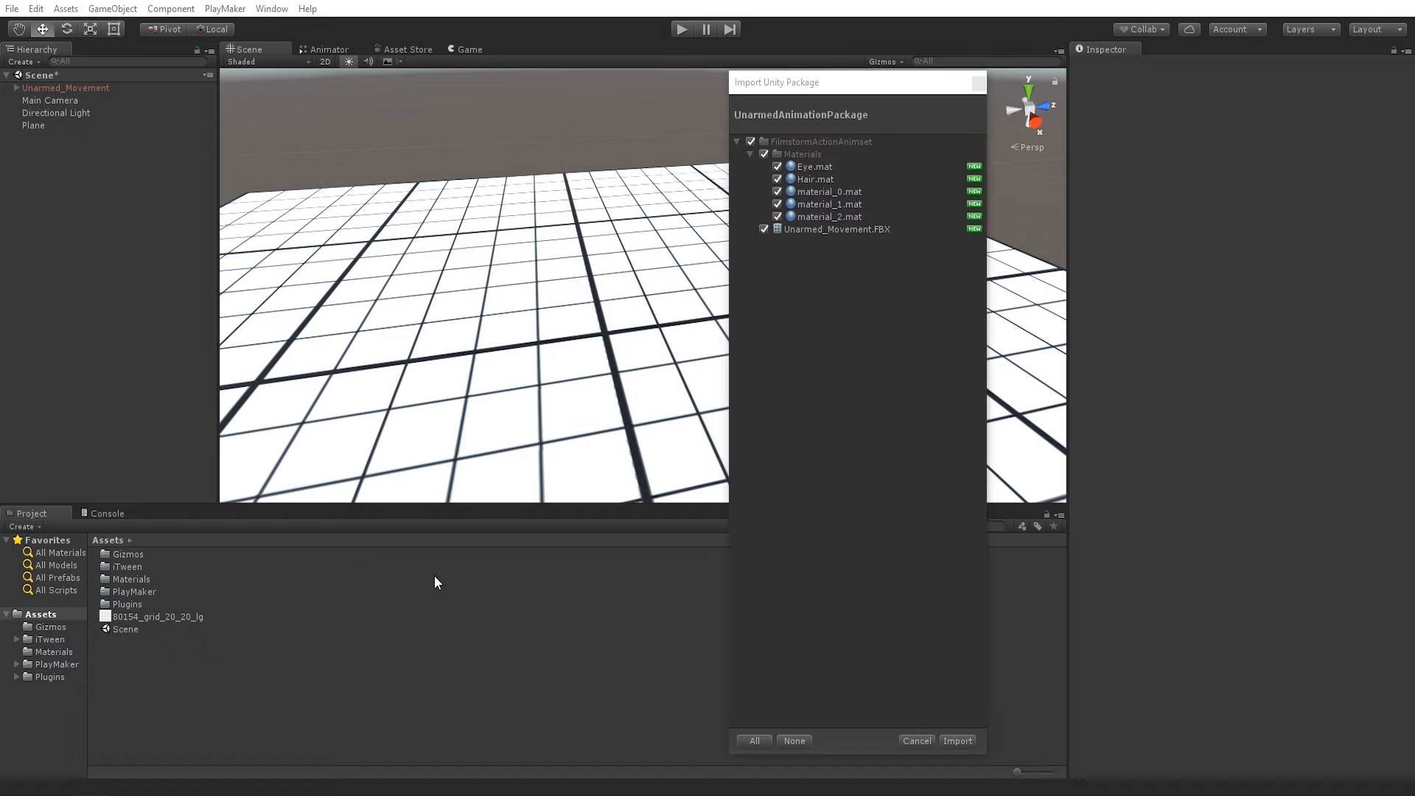
pyautogui.click(973, 741)
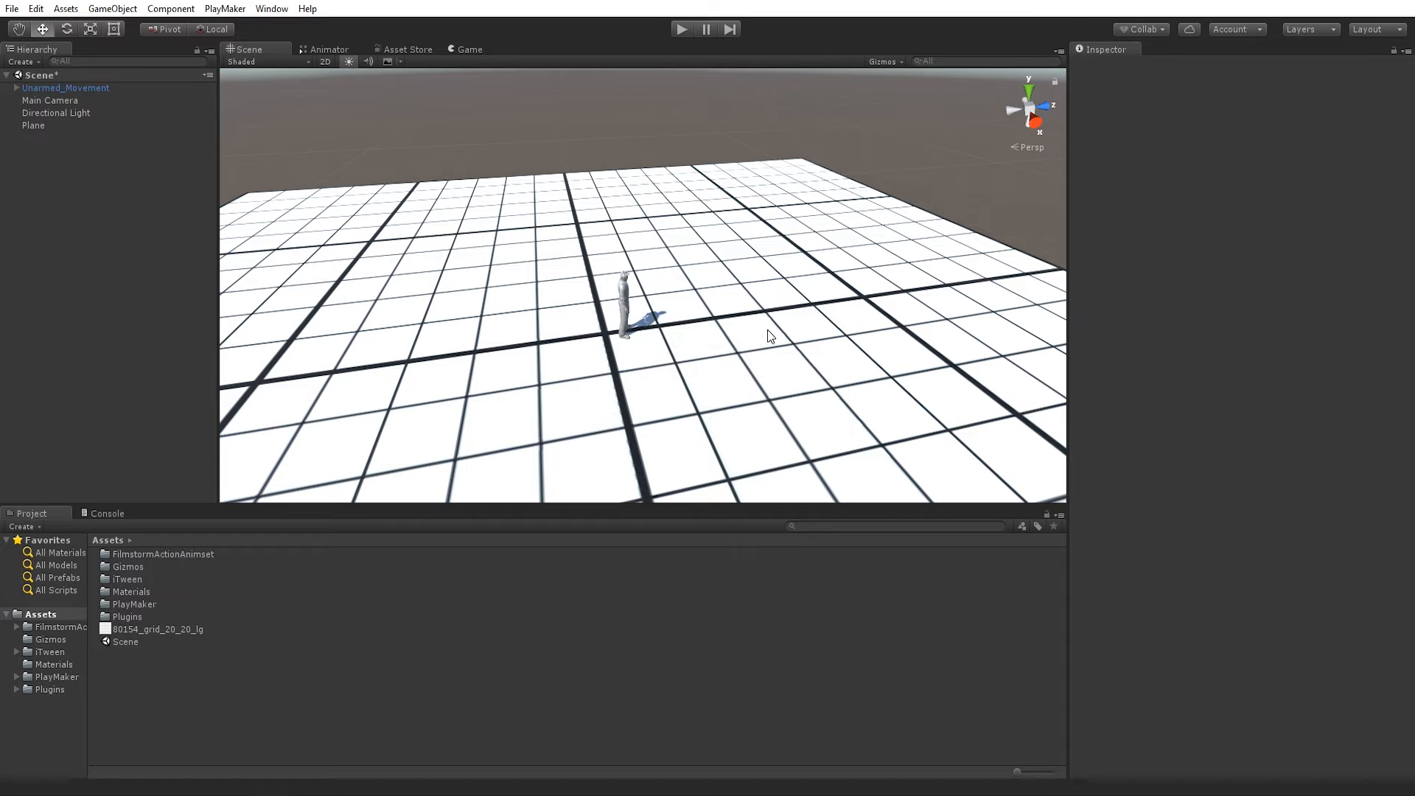
# - Try moving the Unarmed_Movement character to about -0.26 on Z and scaling it up uniformly to about 2.26
pyautogui.scroll(5, 767, 329)
pyautogui.click(608, 323)
pyautogui.scroll(-5, 717, 301)
pyautogui.keyDown('alt'); pyautogui.moveTo(717, 301); pyautogui.dragTo(671, 273); pyautogui.keyUp('alt')
pyautogui.moveTo(670, 273); pyautogui.dragTo(862, 277, button='middle')
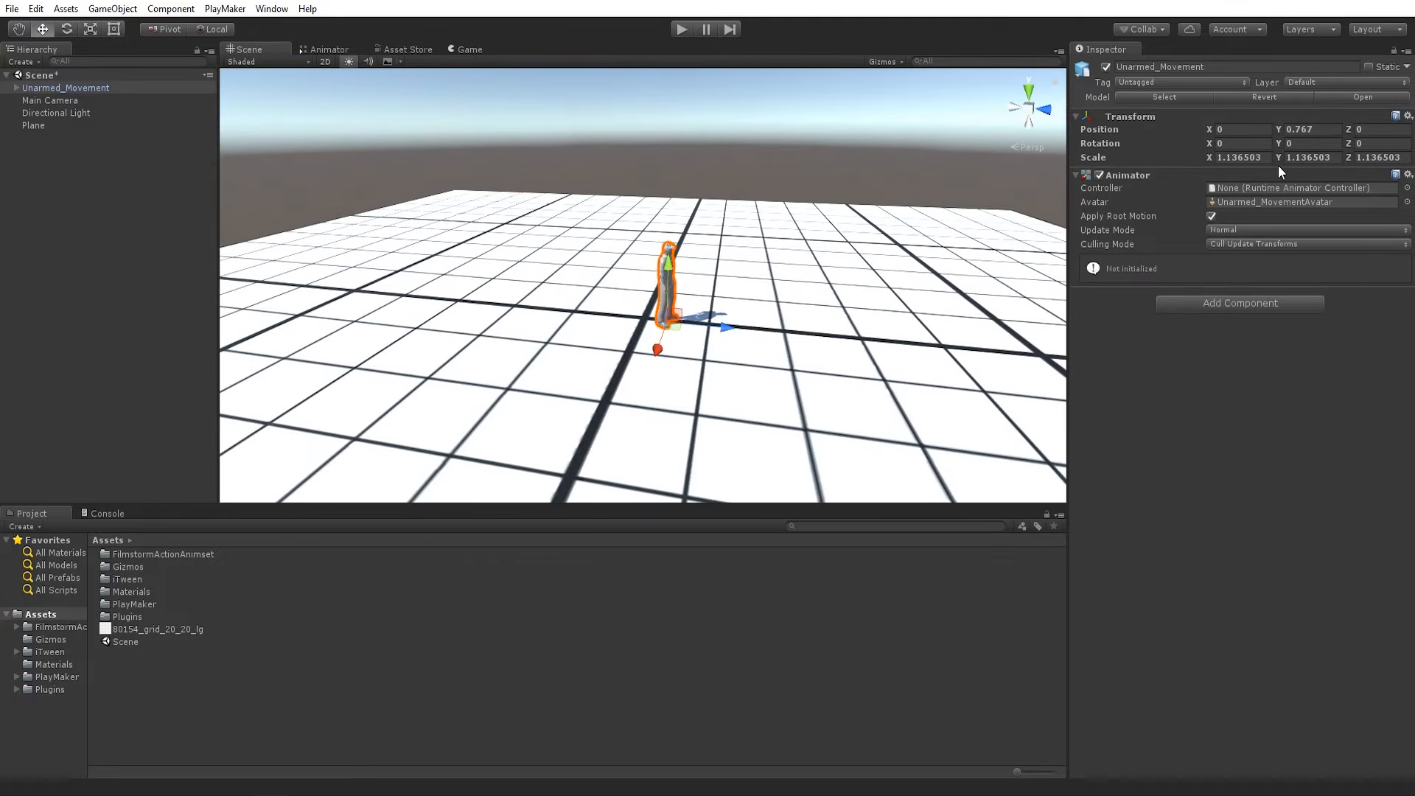
pyautogui.click(1324, 131)
pyautogui.moveTo(735, 329); pyautogui.dragTo(801, 258)
pyautogui.press('r')
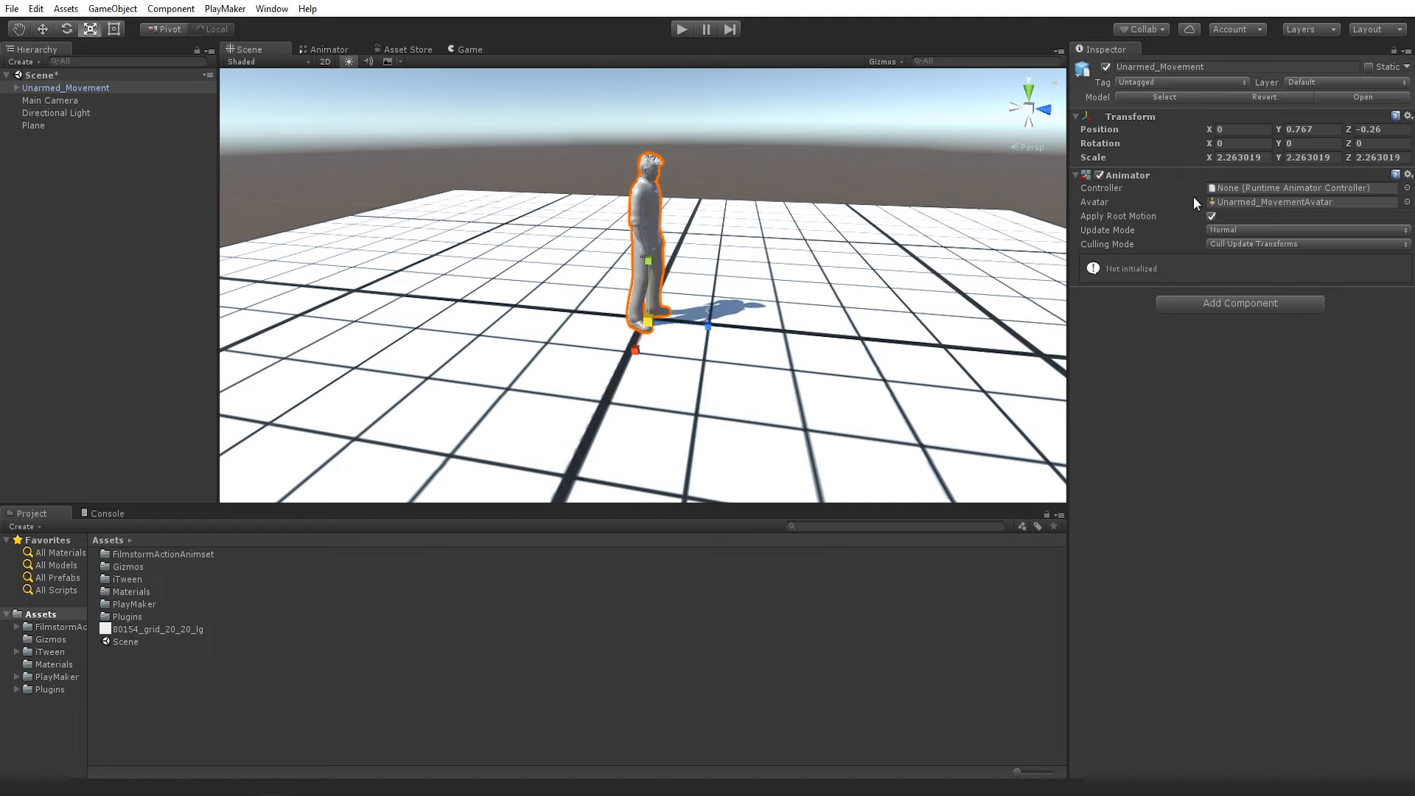
# - Set the Unarmed_Movement character's scale to 1 on all three axes and its Z position to 0
pyautogui.click(1267, 157)
pyautogui.write('1')
pyautogui.press('Tab')
pyautogui.write('1')
pyautogui.press('Tab')
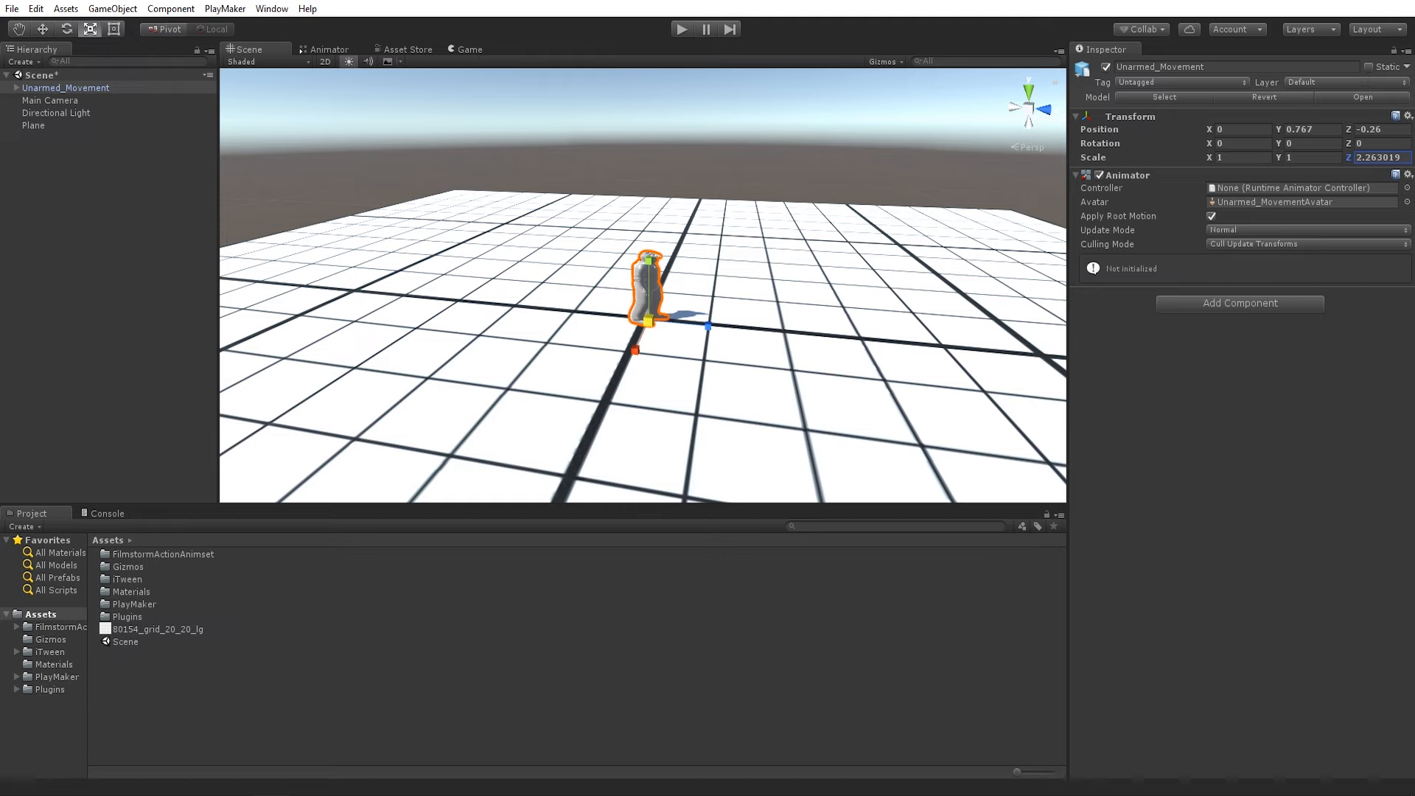
pyautogui.write('1')
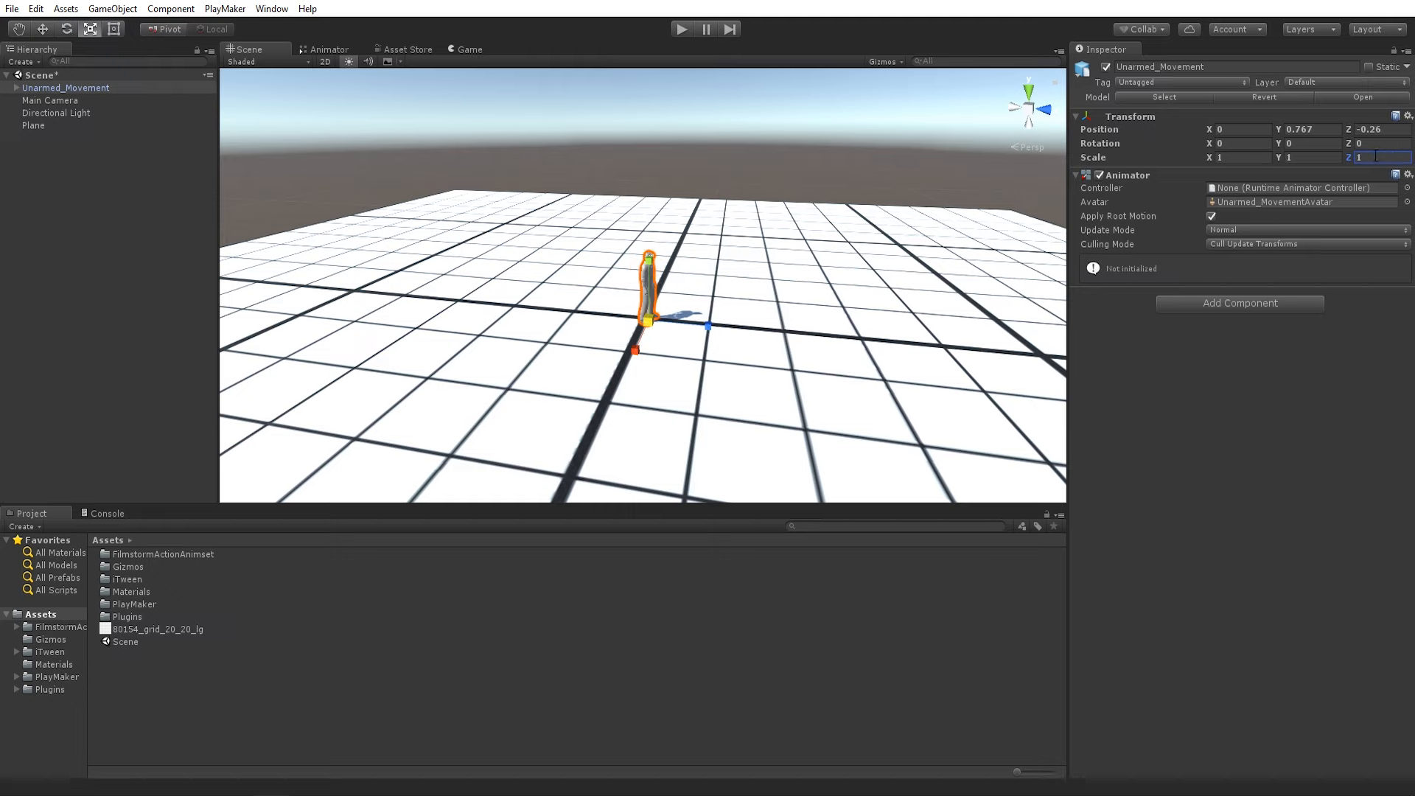
pyautogui.click(1378, 129)
pyautogui.write('0')
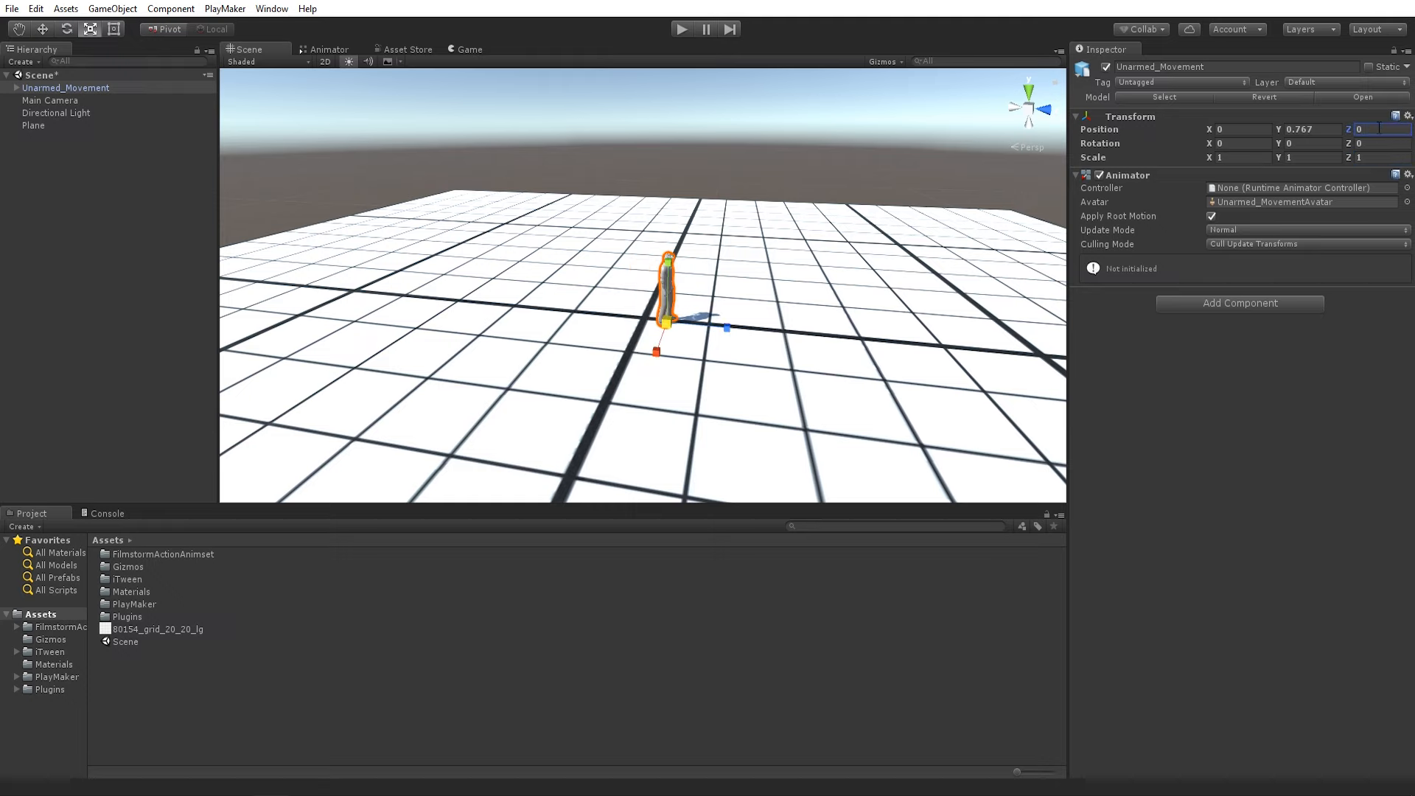
# - Set the Plane's position to 0 on the X, Y and Z axes
pyautogui.click(751, 342)
pyautogui.click(1235, 117)
pyautogui.press('Tab')
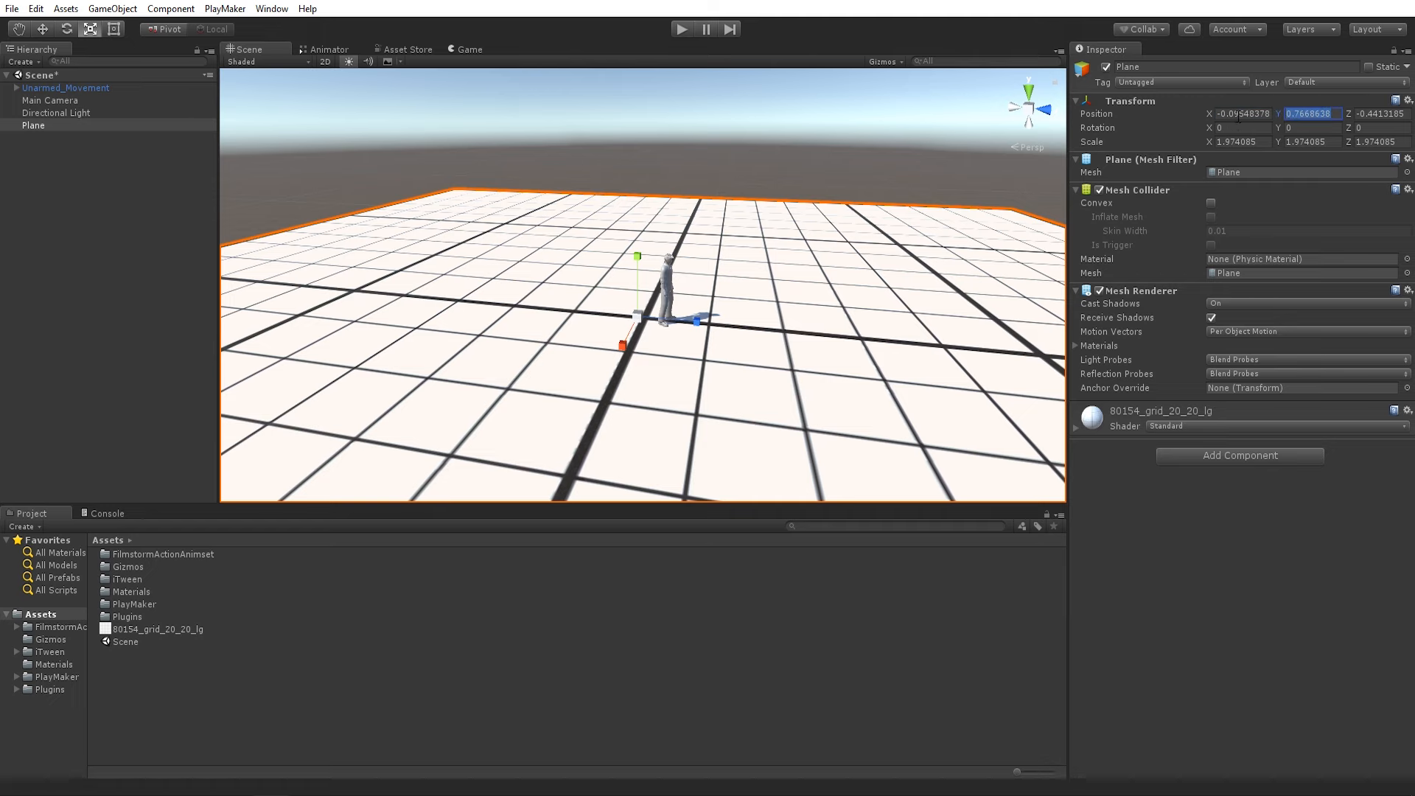
pyautogui.click(1240, 114)
pyautogui.write('0')
pyautogui.press('Tab')
pyautogui.write('0')
pyautogui.press('Tab')
pyautogui.write('0')
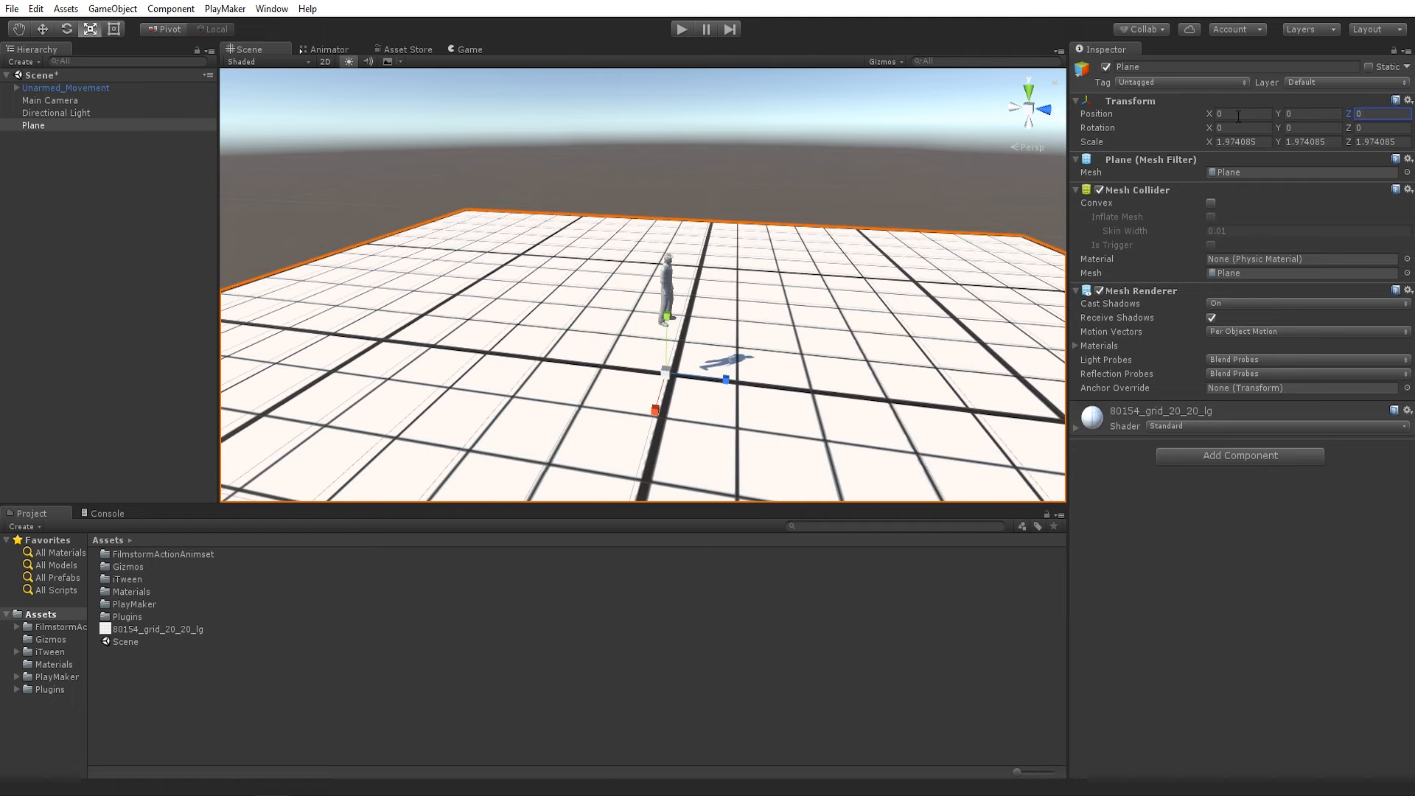
# - Set the Unarmed_Movement character's Y position to 0 so it stands on the plane
pyautogui.click(672, 279)
pyautogui.click(1305, 131)
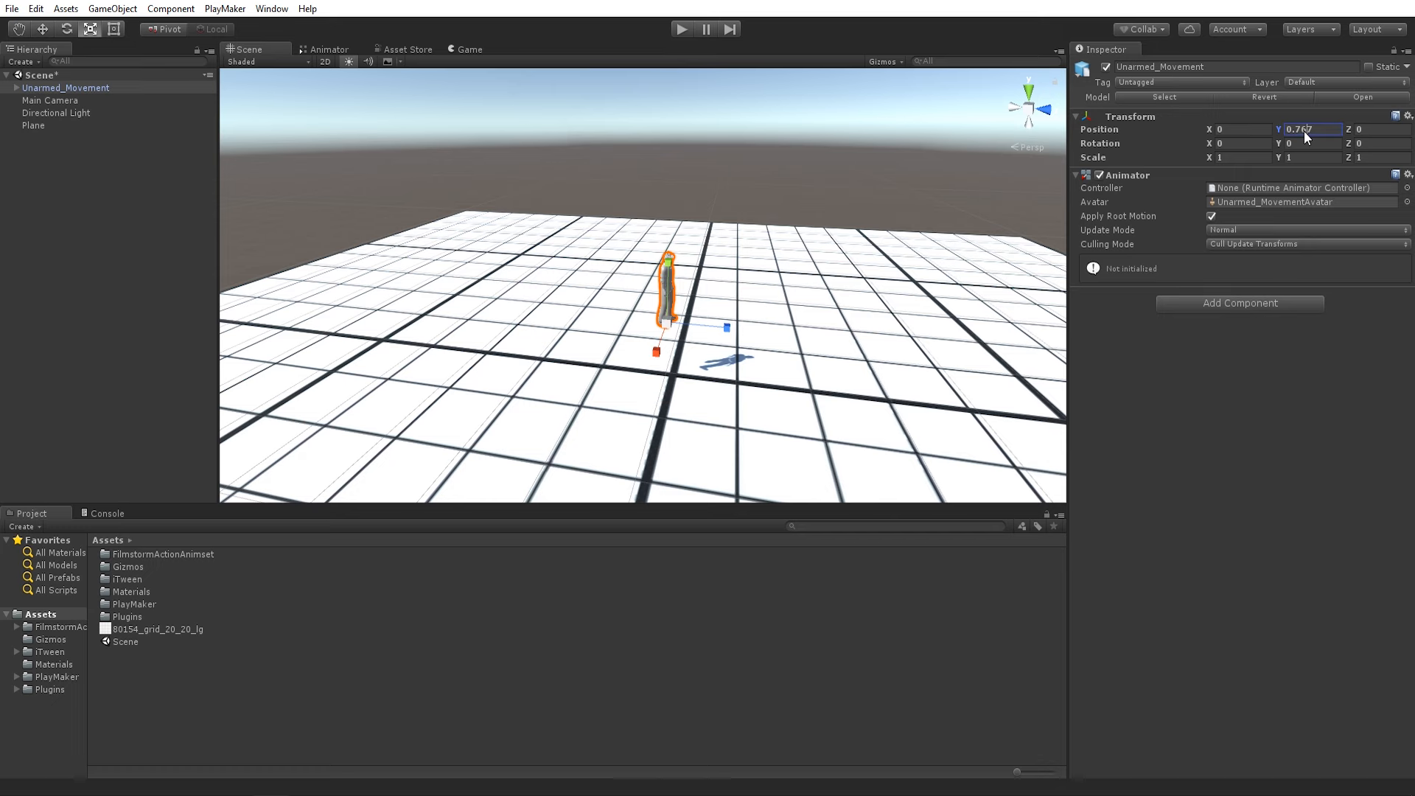
pyautogui.doubleClick(1304, 133)
pyautogui.write('0')
pyautogui.click(873, 226)
pyautogui.keyDown('alt'); pyautogui.moveTo(704, 274); pyautogui.dragTo(798, 287); pyautogui.keyUp('alt')
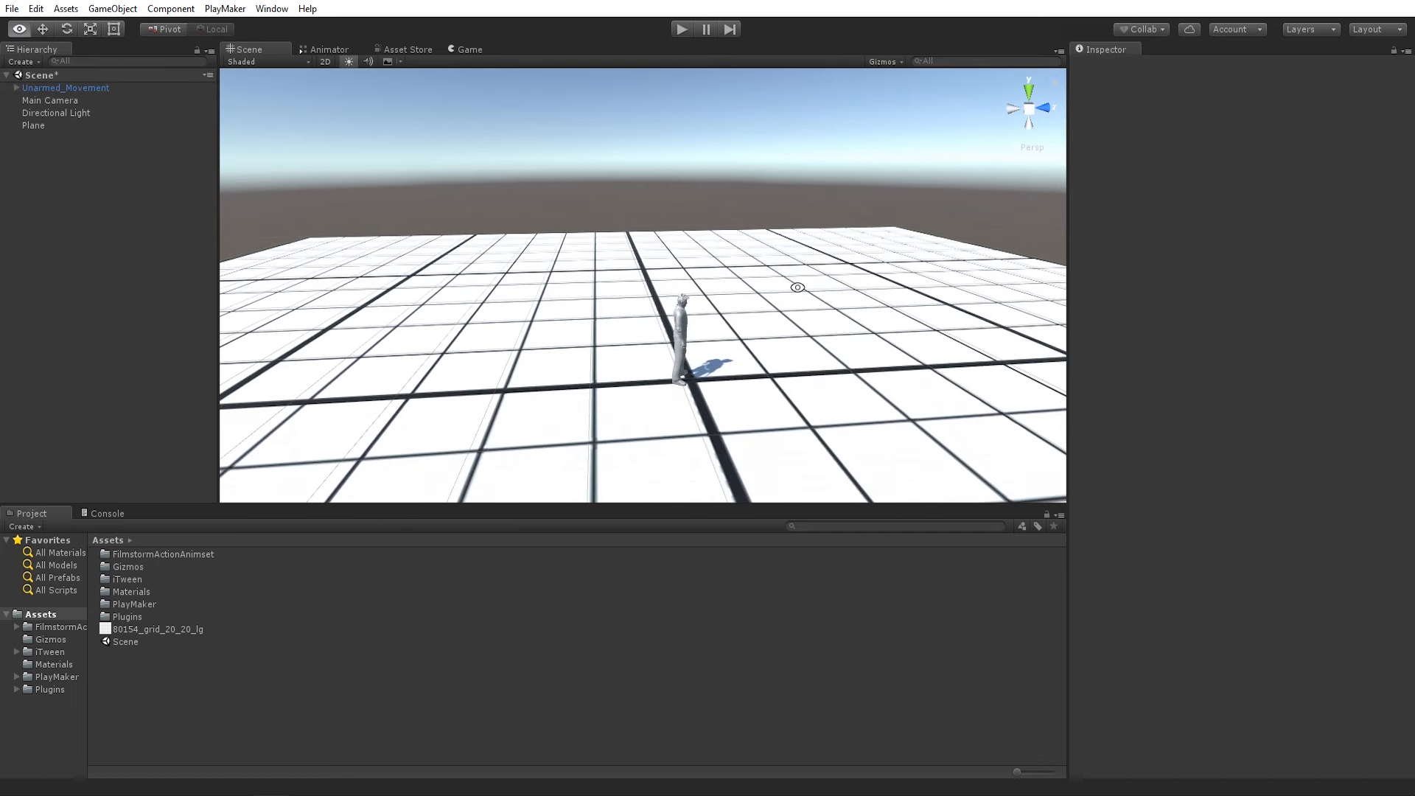
pyautogui.moveTo(798, 286); pyautogui.dragTo(690, 282, button='middle')
# - Select the Unarmed_Movement model in the FilmstormActionAnimset folder and look through its list of animation clips
pyautogui.doubleClick(143, 554)
pyautogui.click(144, 566)
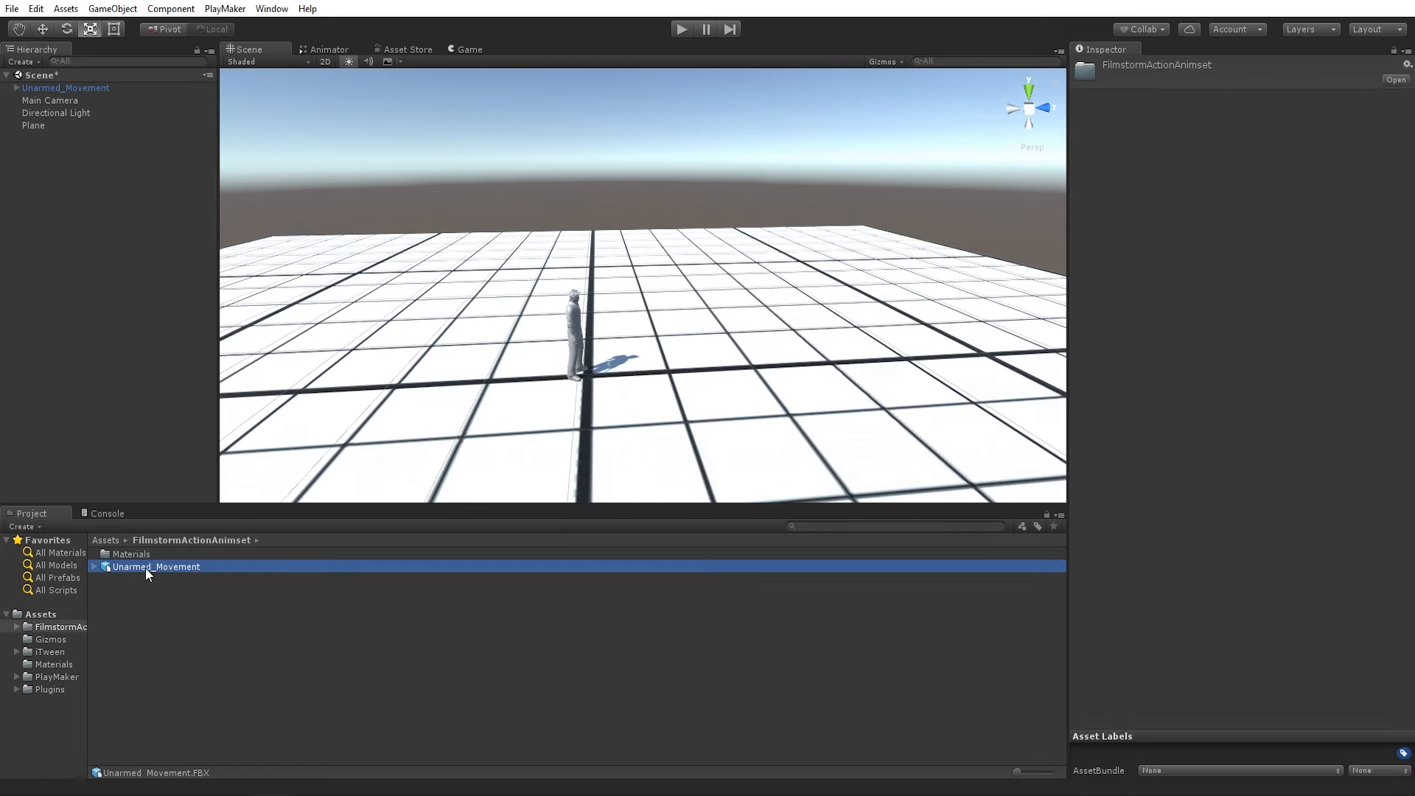
pyautogui.scroll(-2, 1167, 382)
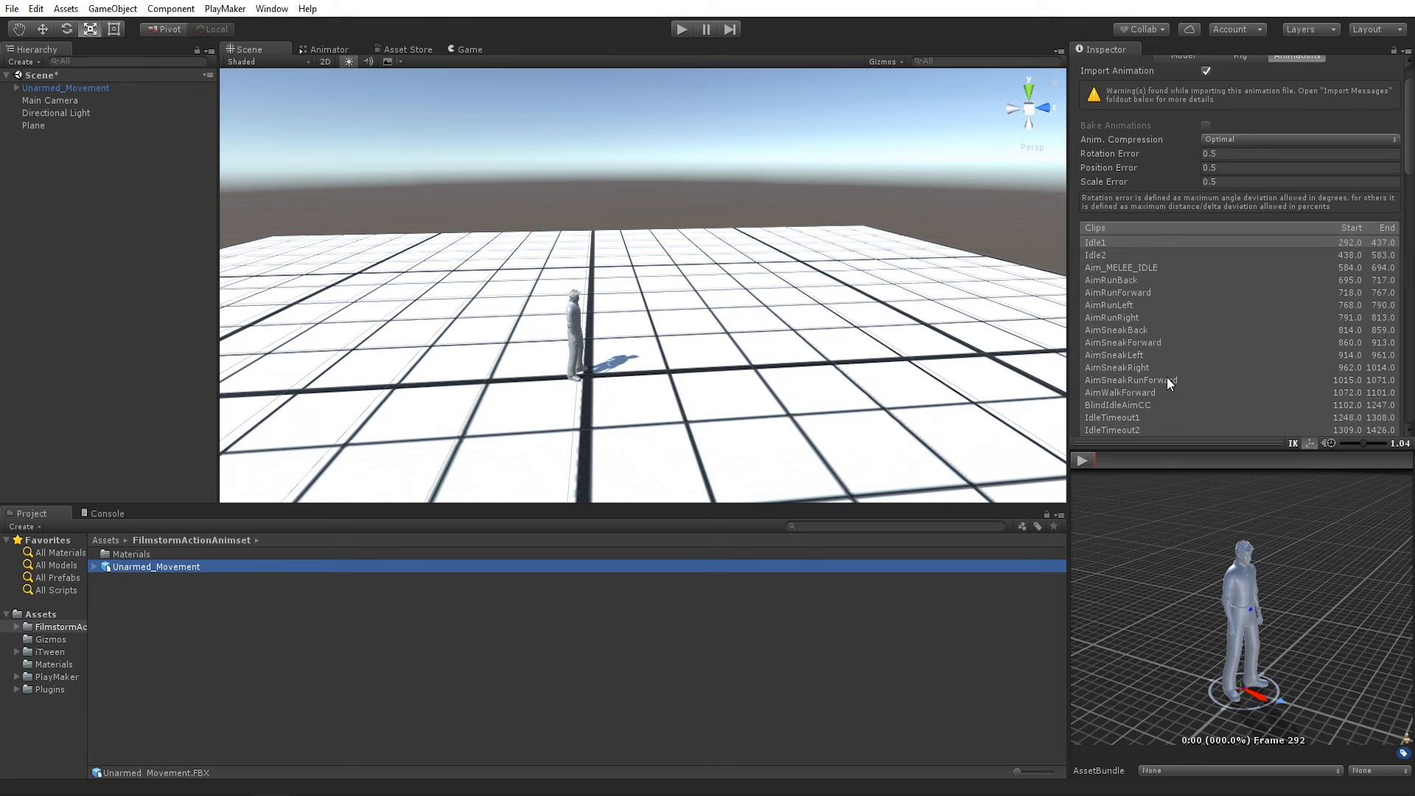
pyautogui.click(1169, 447)
pyautogui.scroll(-15, 1229, 472)
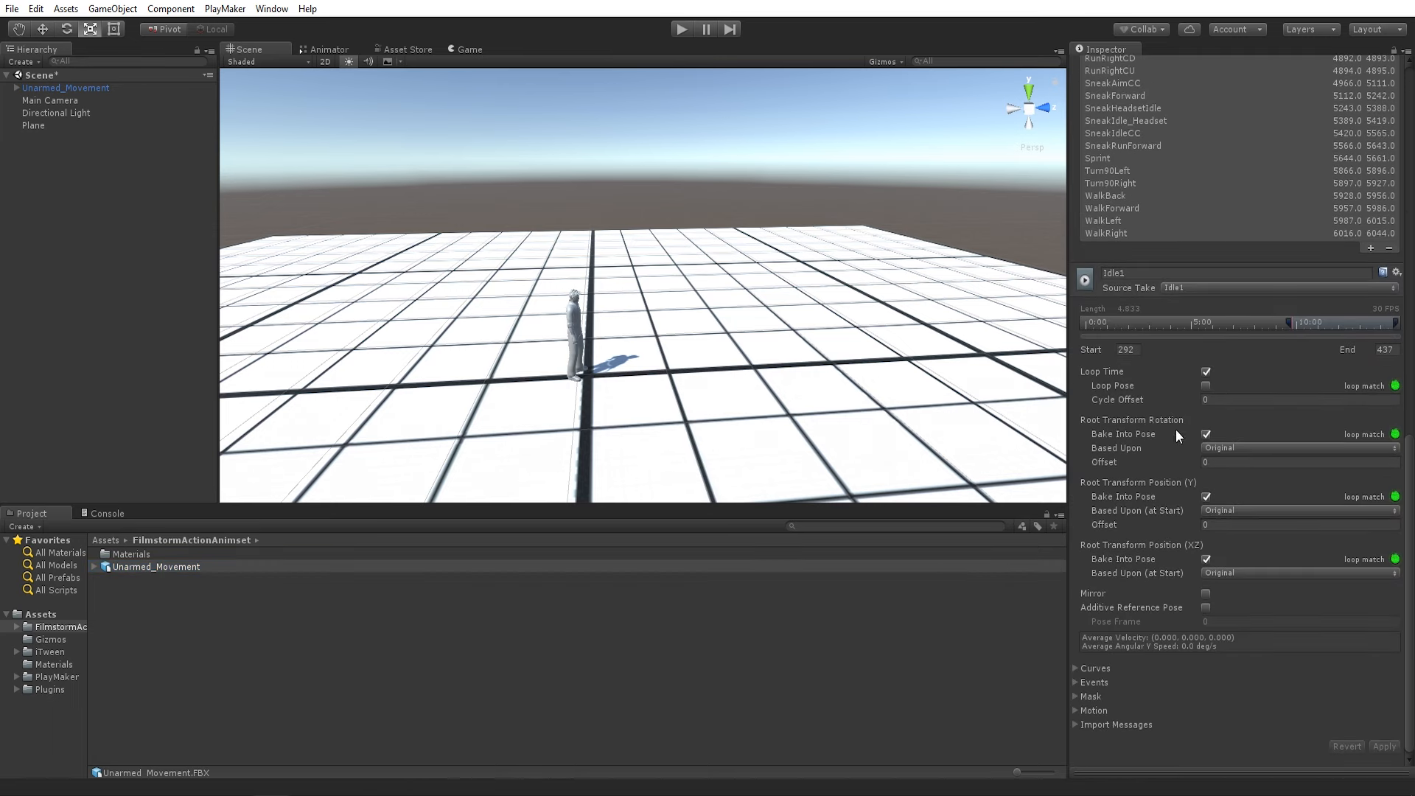
# - Examine the import settings of the SneakAimCC, SneakIdleCC, RunLeftCD and RunLeft animation clips
pyautogui.scroll(6, 1170, 223)
pyautogui.click(1170, 224)
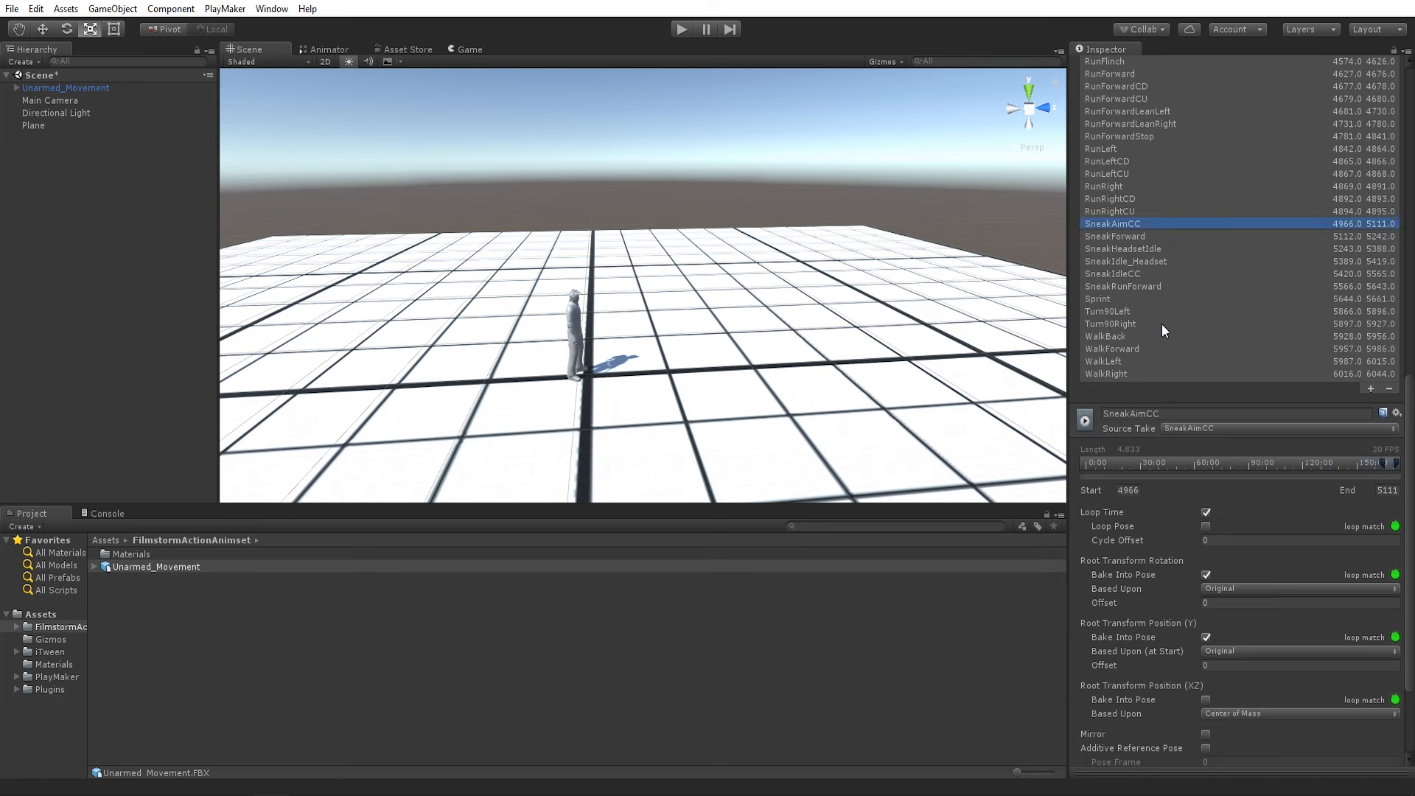
pyautogui.scroll(-2, 1161, 324)
pyautogui.click(1186, 227)
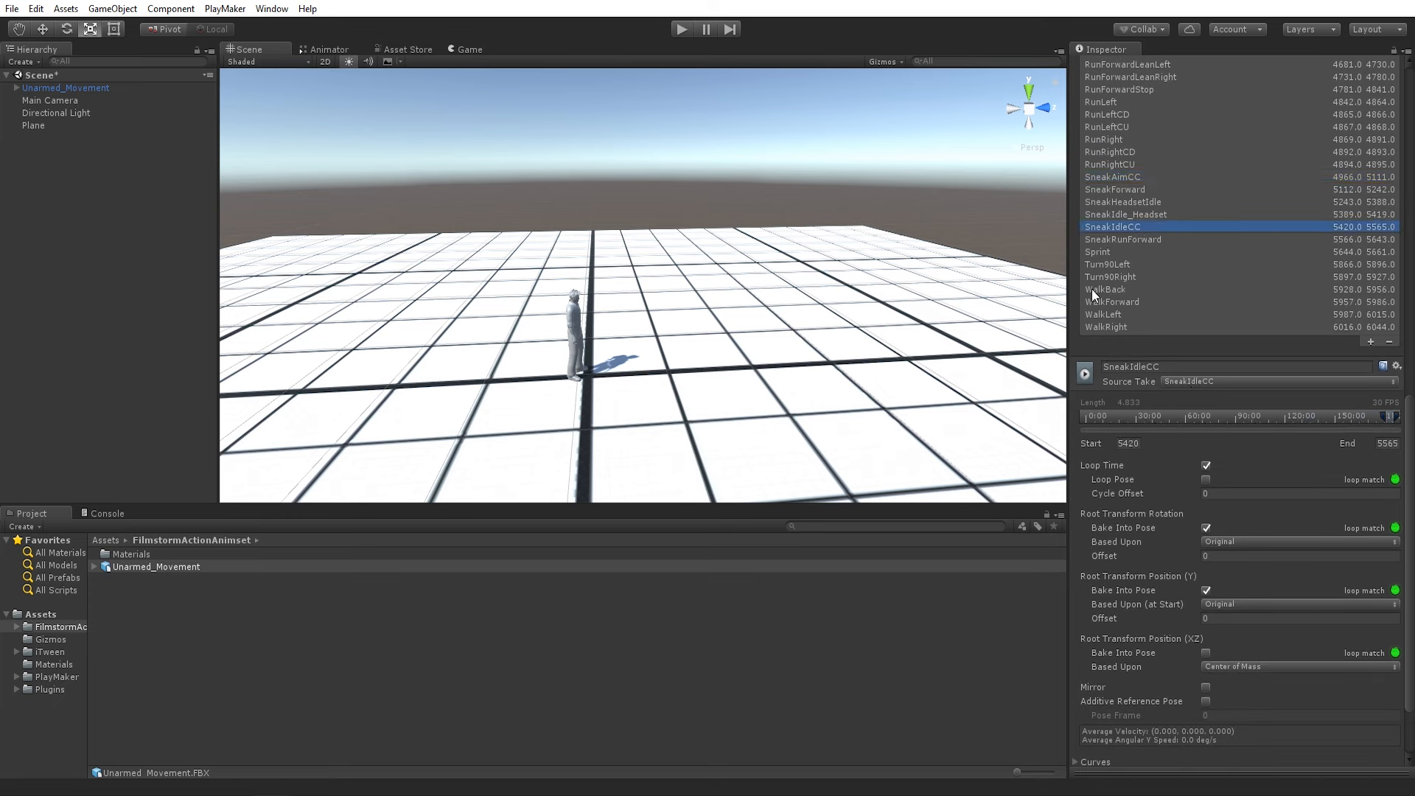
pyautogui.scroll(2, 1144, 250)
pyautogui.click(1139, 208)
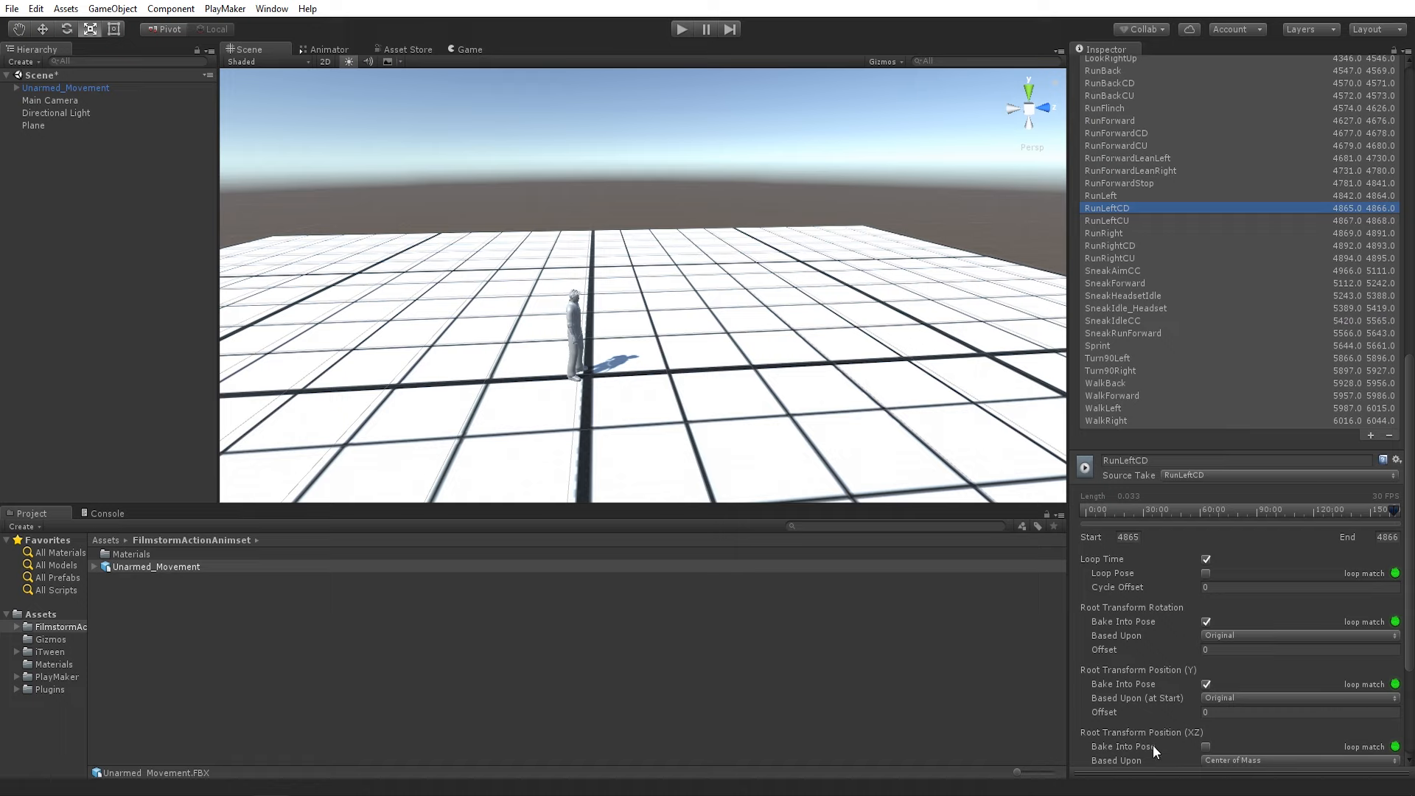
pyautogui.click(1128, 194)
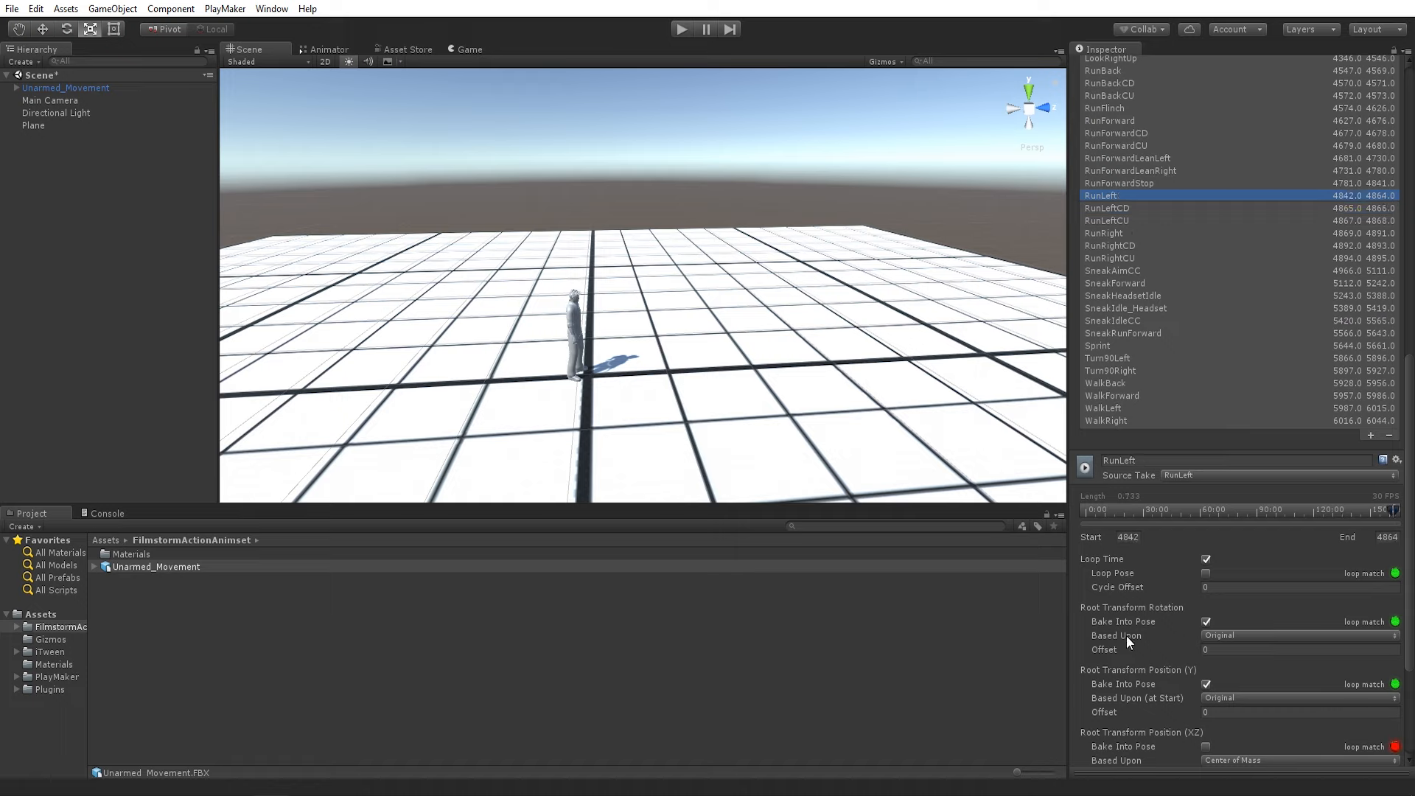
# - Preview the RunLeft, SneakForward and Sprint animation clips on the character
pyautogui.click(1152, 770)
pyautogui.click(1081, 461)
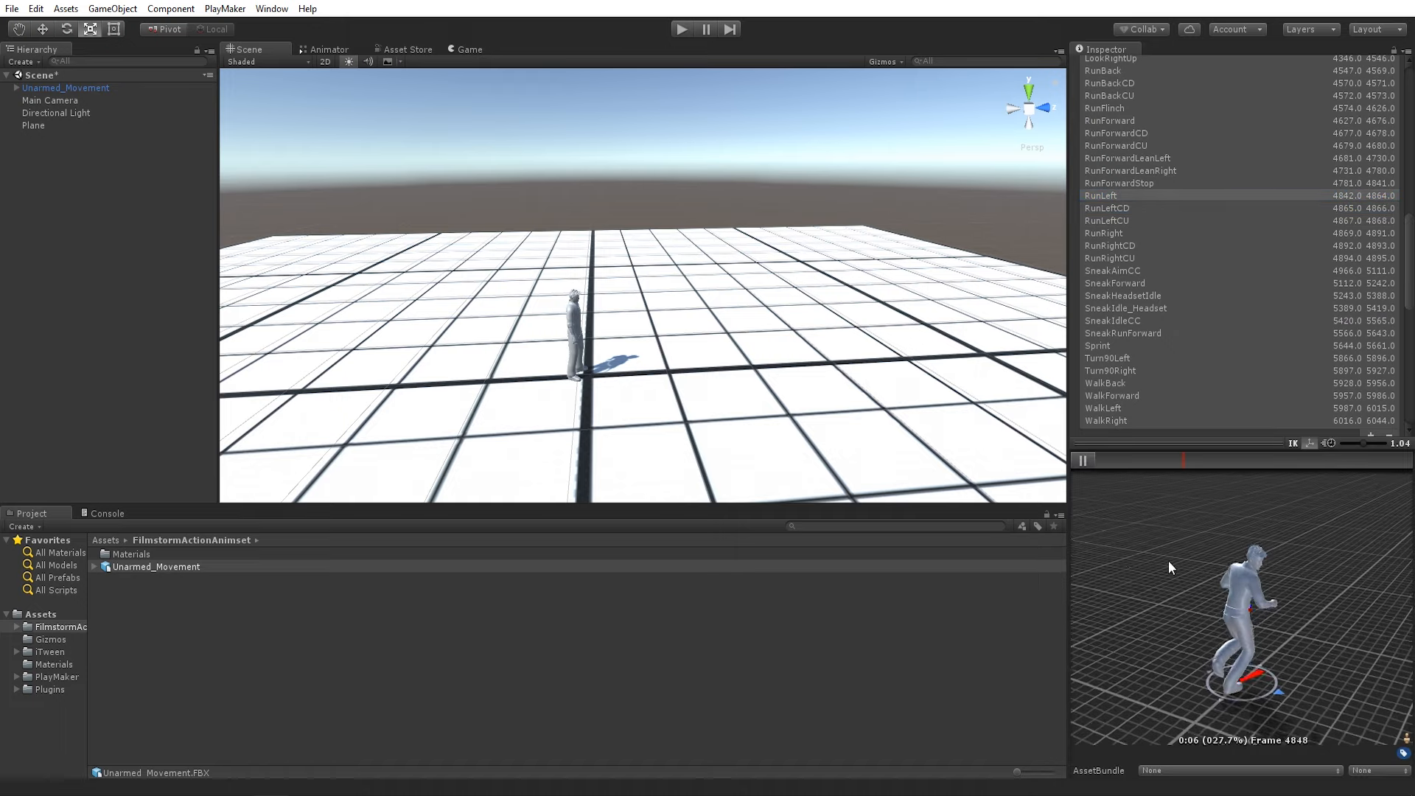
pyautogui.click(1130, 283)
pyautogui.moveTo(1106, 530); pyautogui.dragTo(1237, 538)
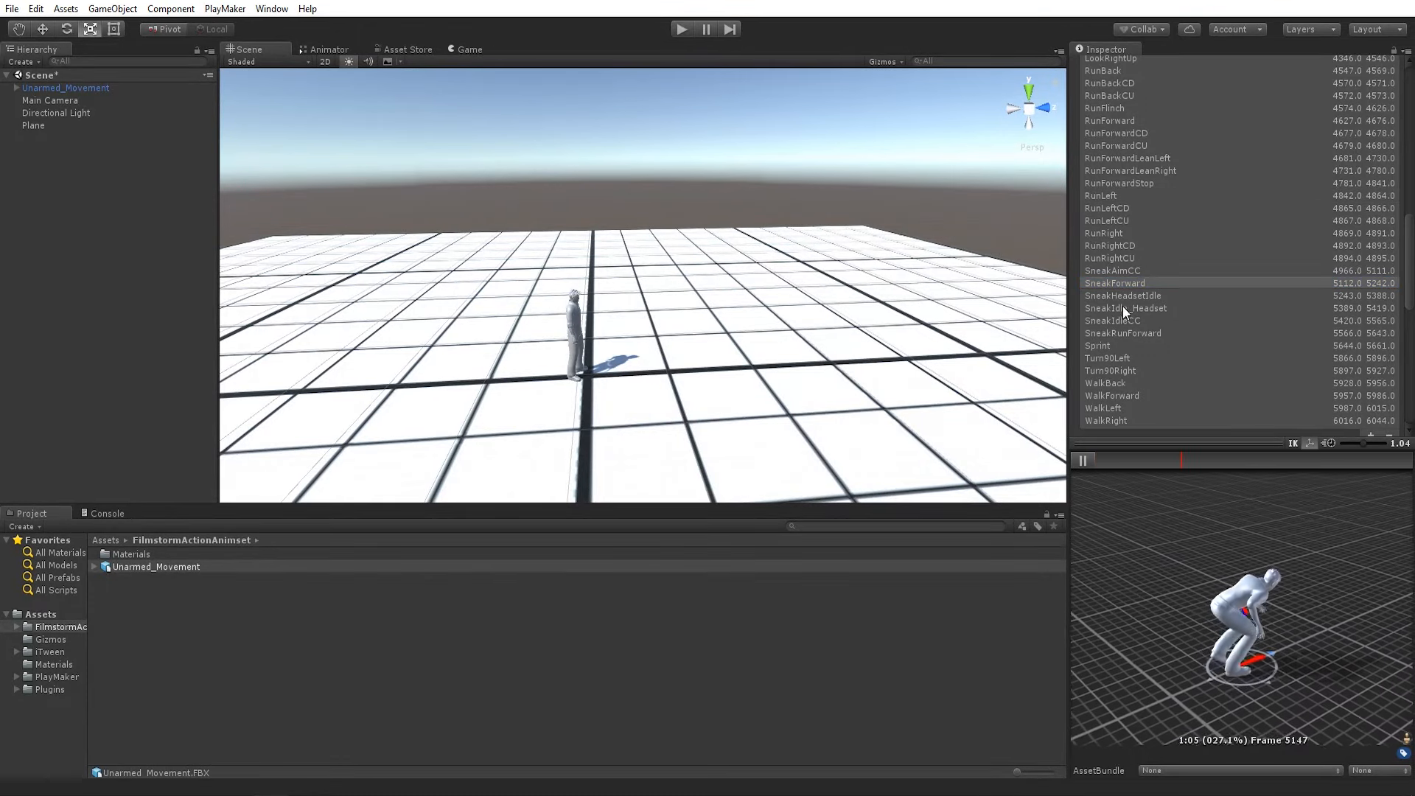
pyautogui.click(1102, 346)
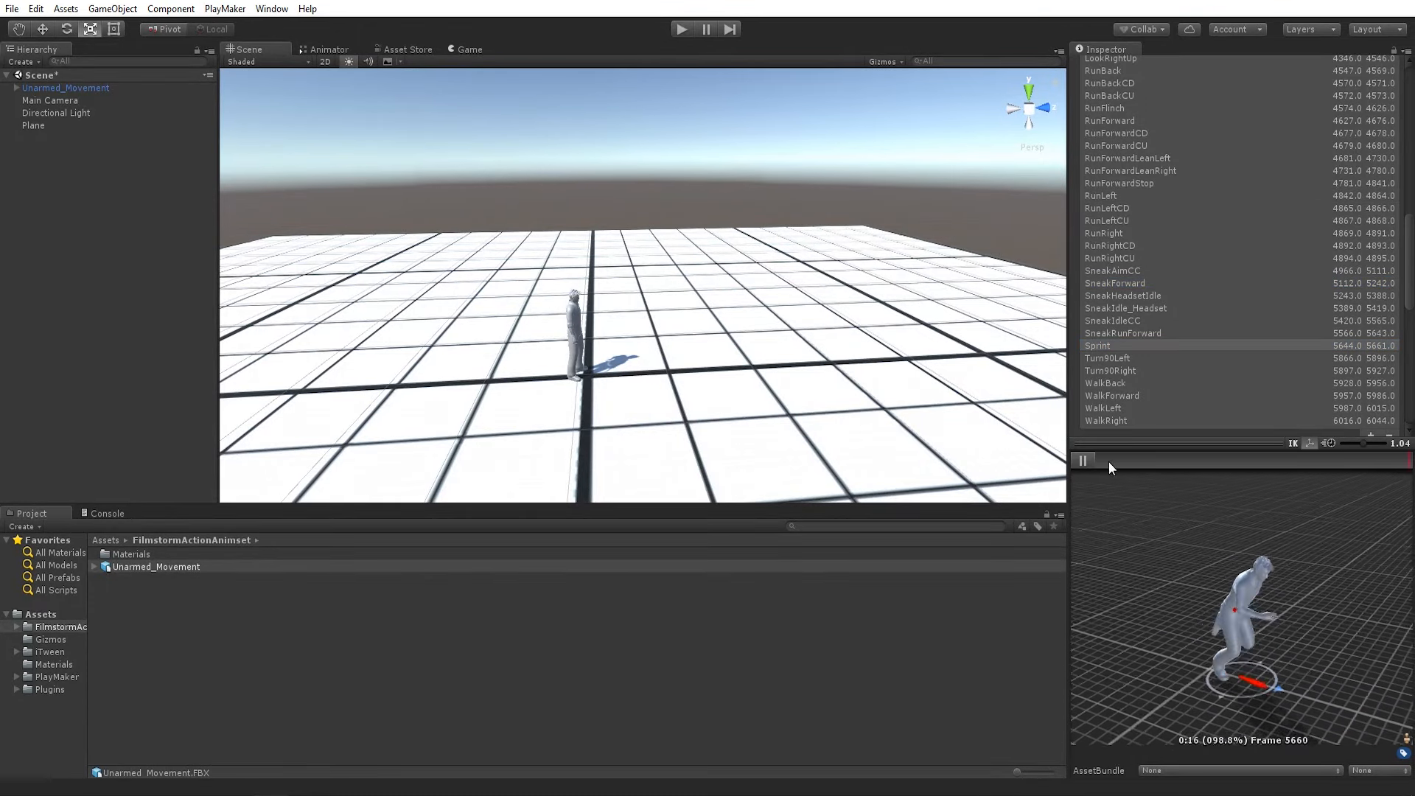
# - Preview the RunFlinch, RunForward and GetUpsBack animation clips on the character
pyautogui.scroll(2, 1140, 164)
pyautogui.click(1116, 155)
pyautogui.click(1087, 461)
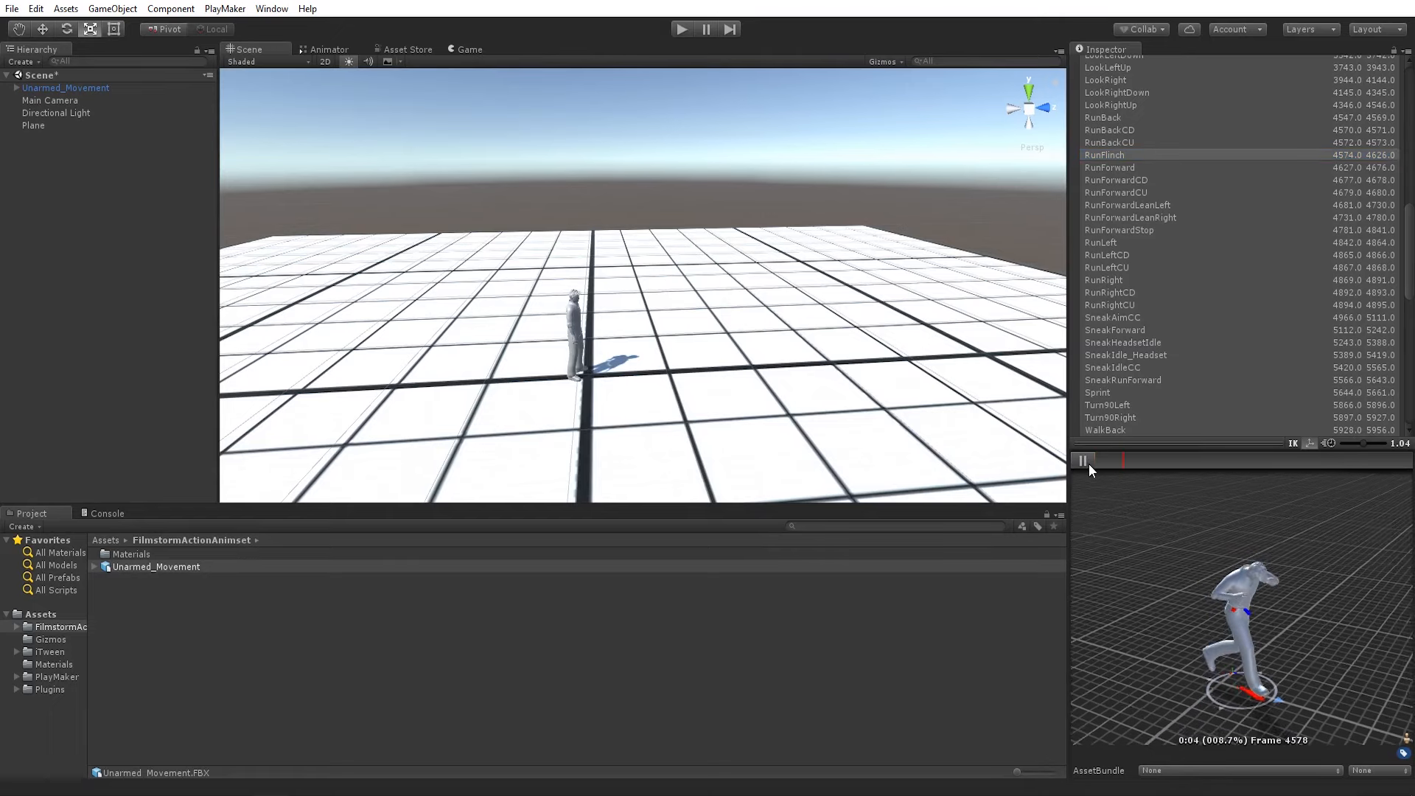
pyautogui.click(1137, 168)
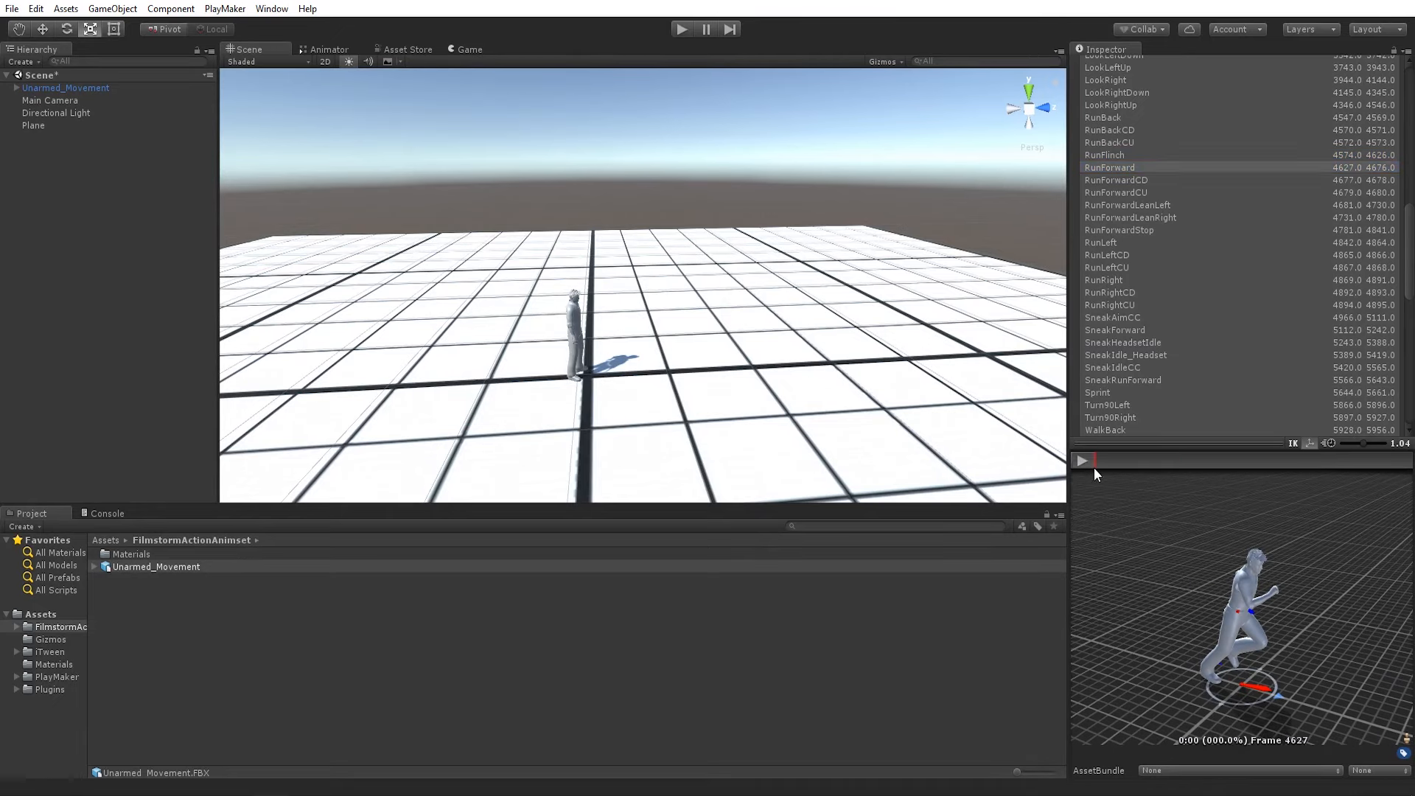
pyautogui.scroll(8, 1160, 278)
pyautogui.click(1126, 132)
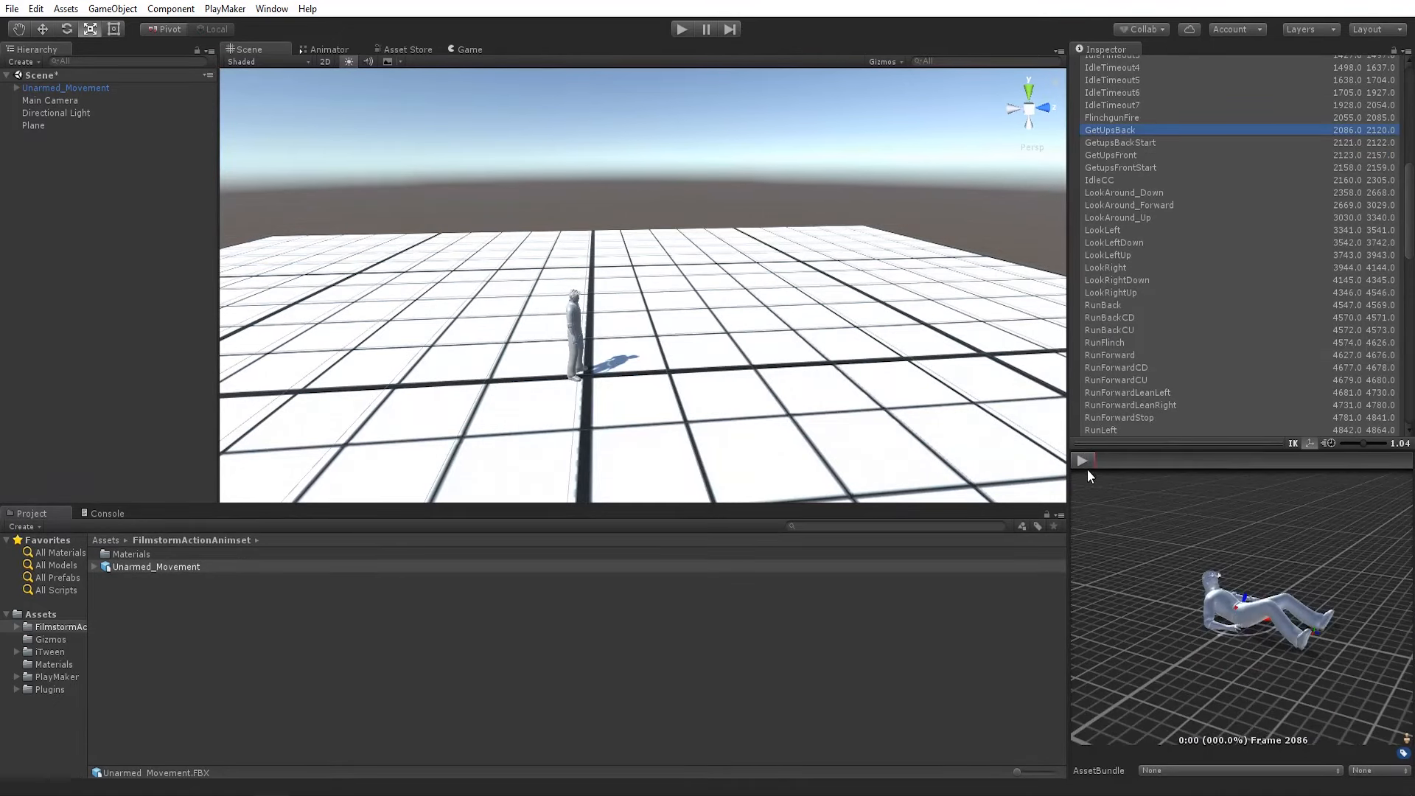
pyautogui.click(1084, 463)
# - Preview the AimRunRight and IdleTimeout3 animation clips on the character
pyautogui.scroll(6, 1165, 219)
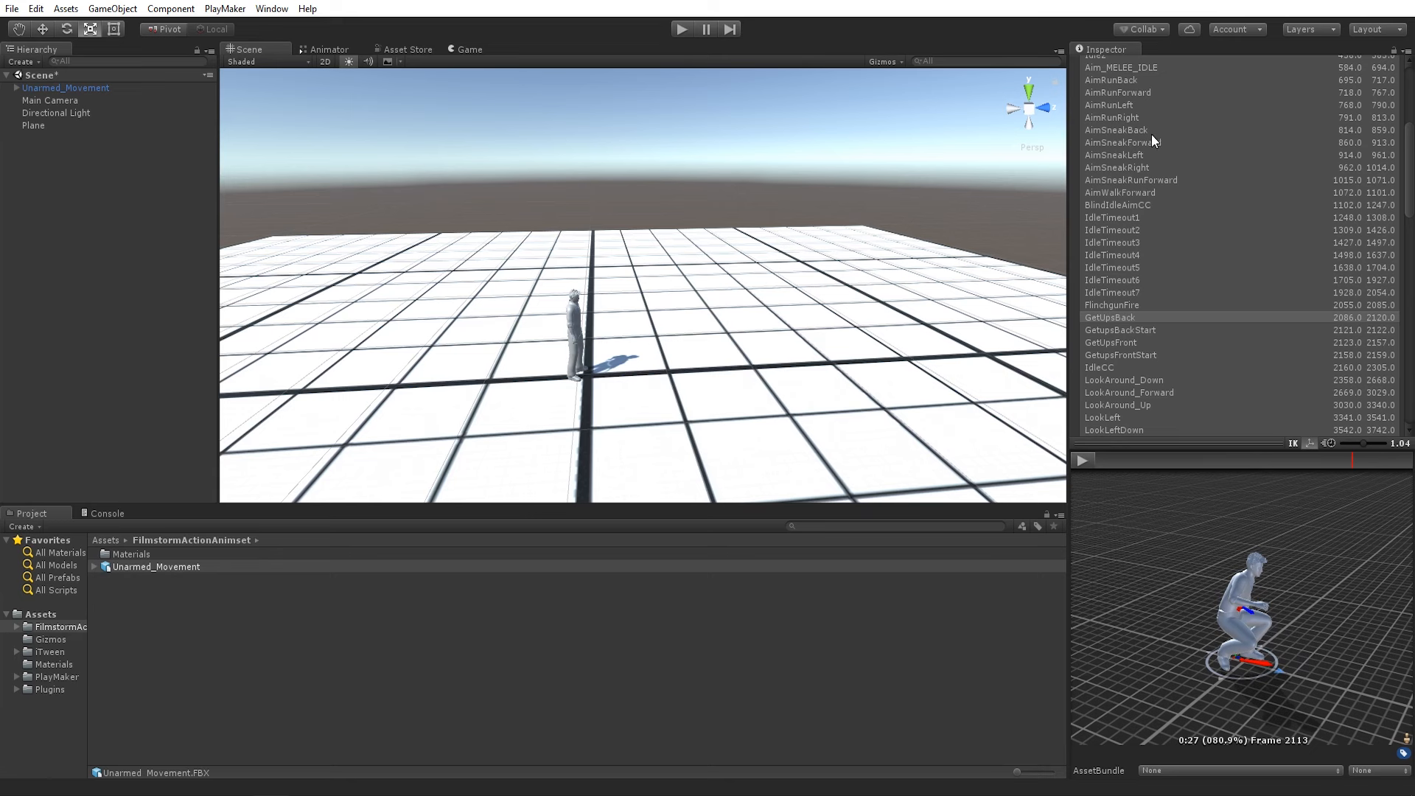
pyautogui.click(1139, 118)
pyautogui.click(1089, 465)
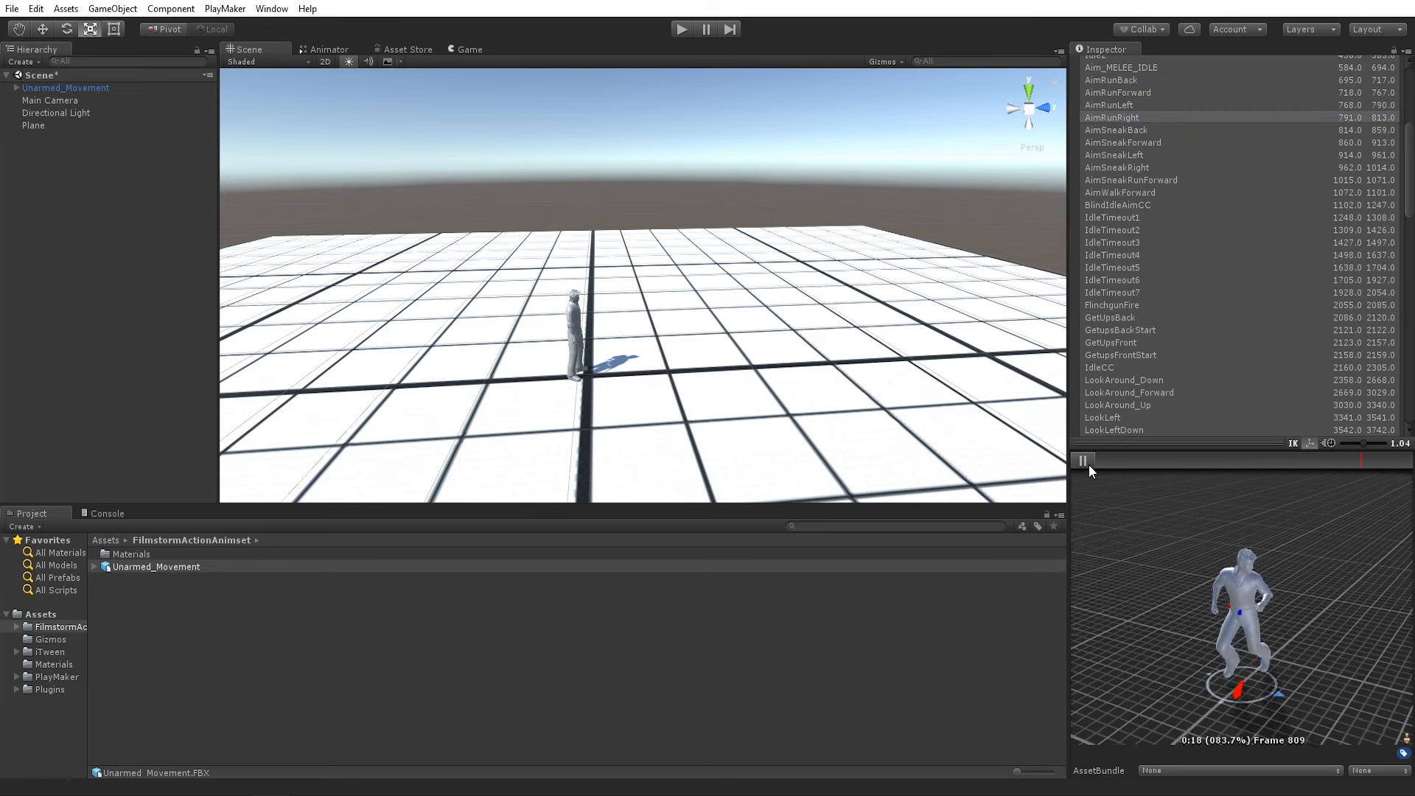
pyautogui.scroll(6, 1119, 295)
pyautogui.scroll(-3, 1125, 369)
pyautogui.click(1111, 337)
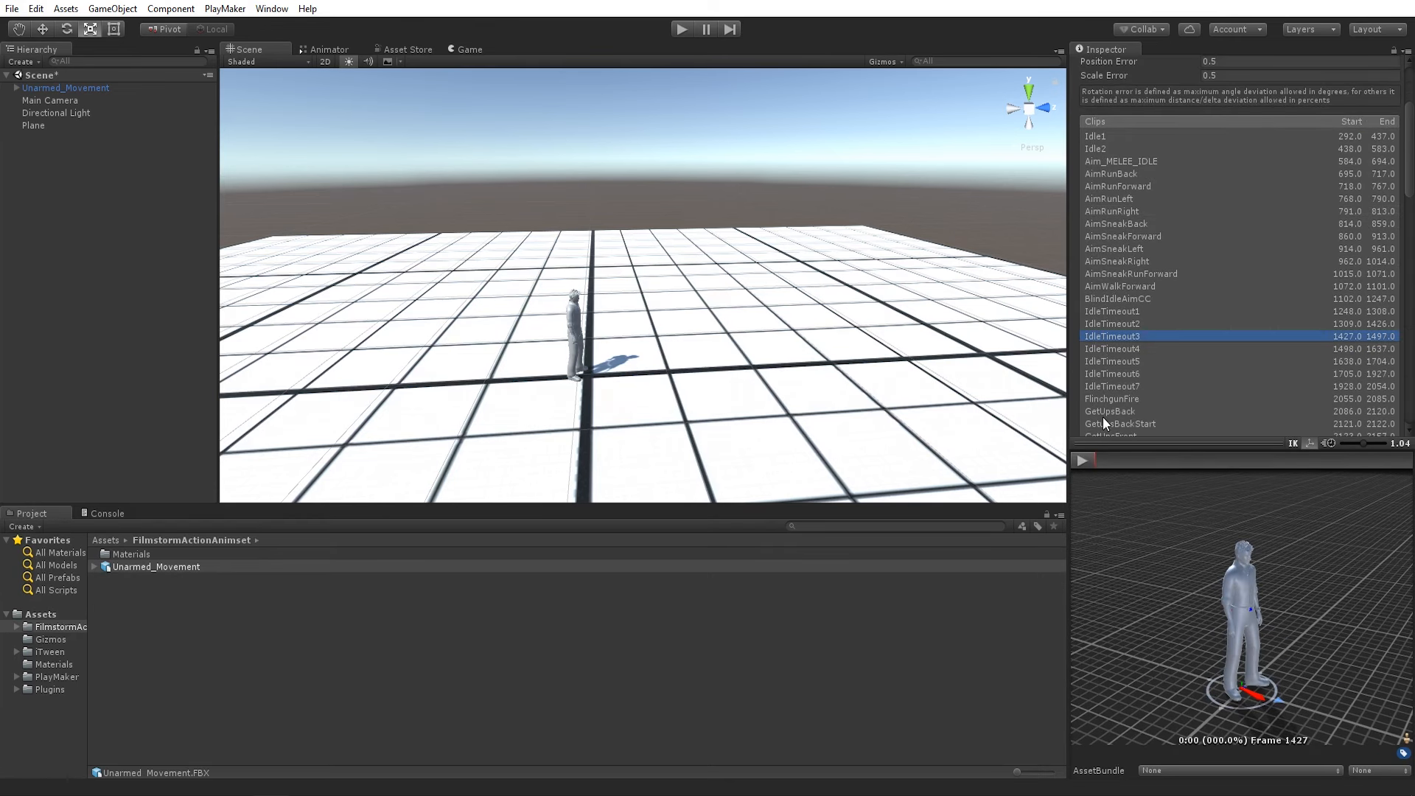
pyautogui.click(1083, 460)
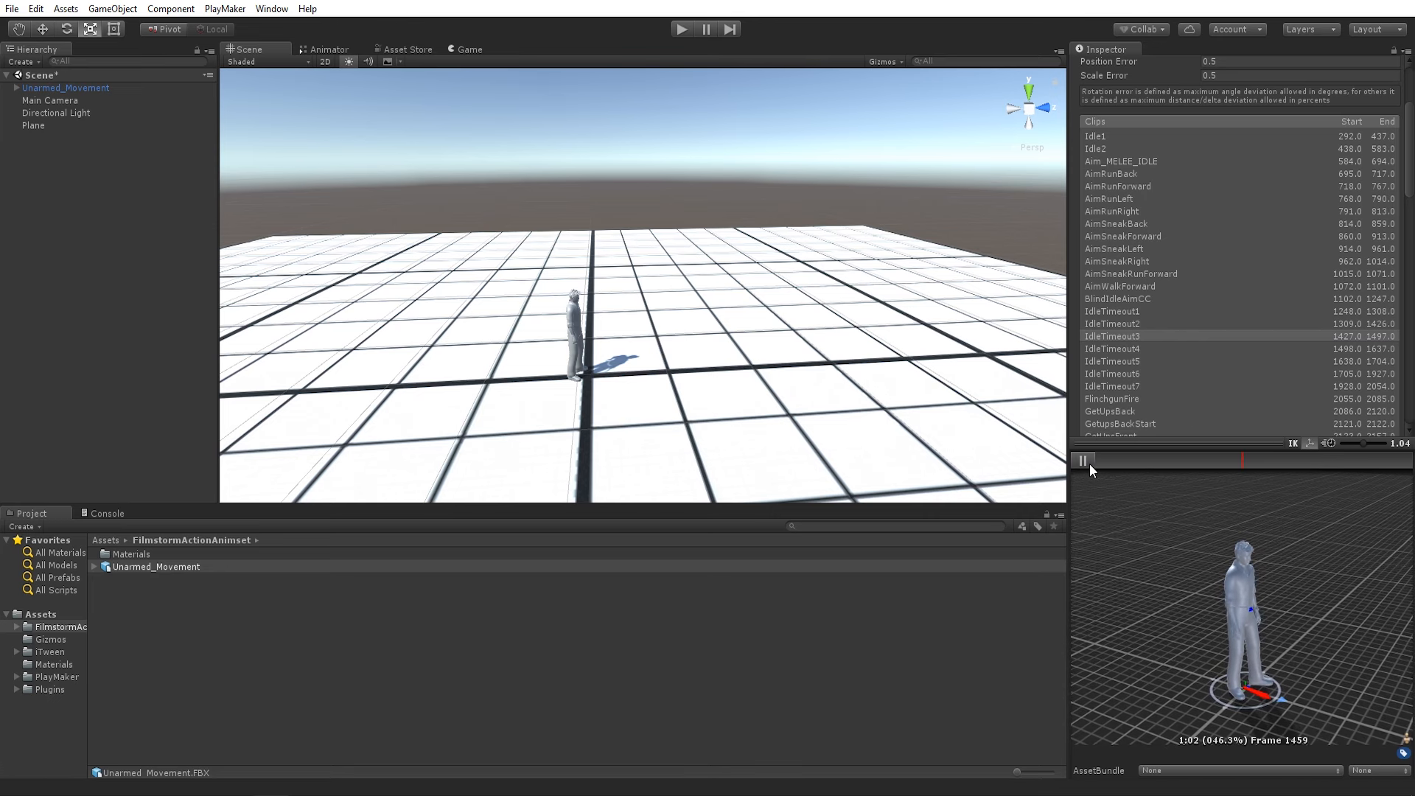
pyautogui.click(1090, 464)
# - Set the Unarmed_Movement model's import Scale Factor to 2 and apply the import settings
pyautogui.moveTo(787, 256); pyautogui.dragTo(765, 261, button='middle')
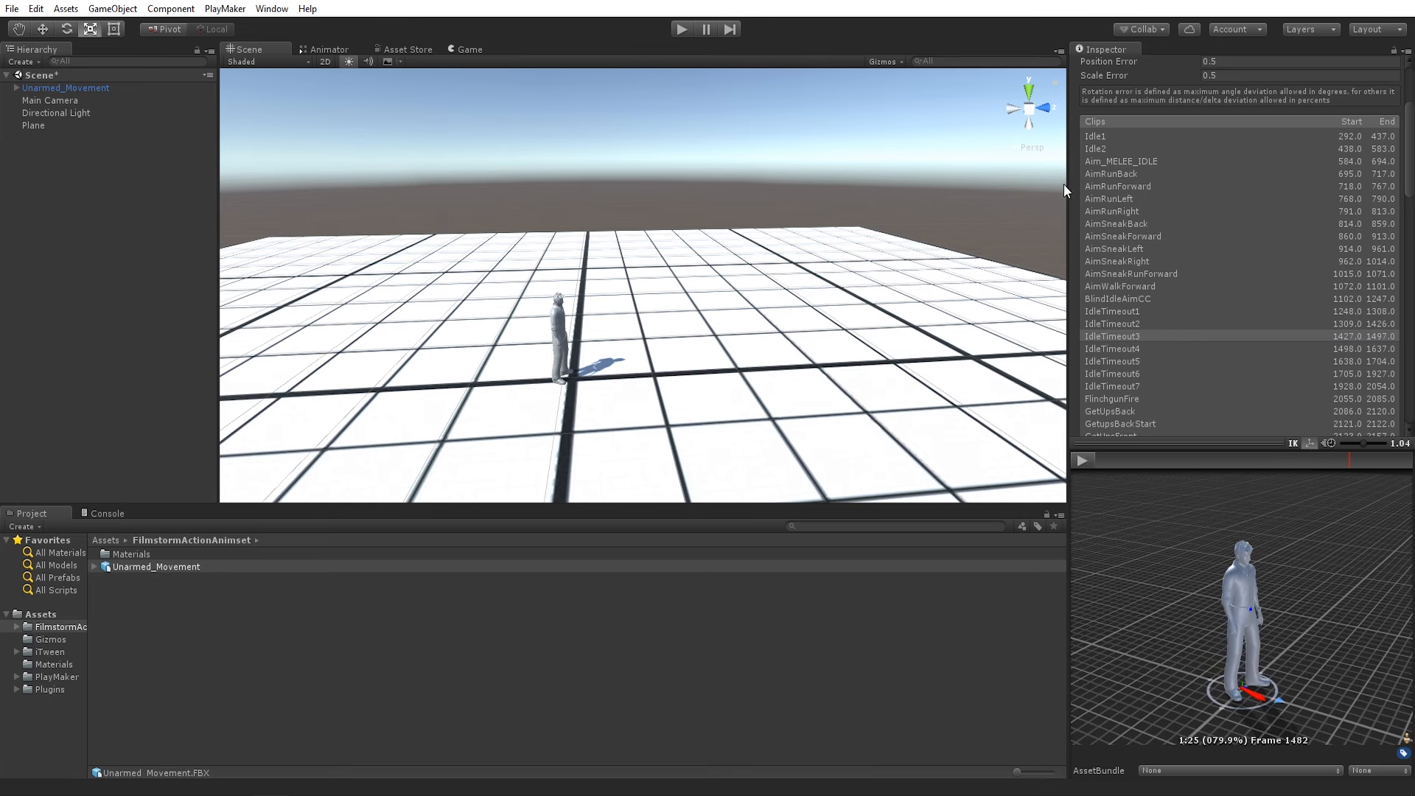
pyautogui.scroll(5, 1134, 155)
pyautogui.click(1174, 104)
pyautogui.click(1173, 135)
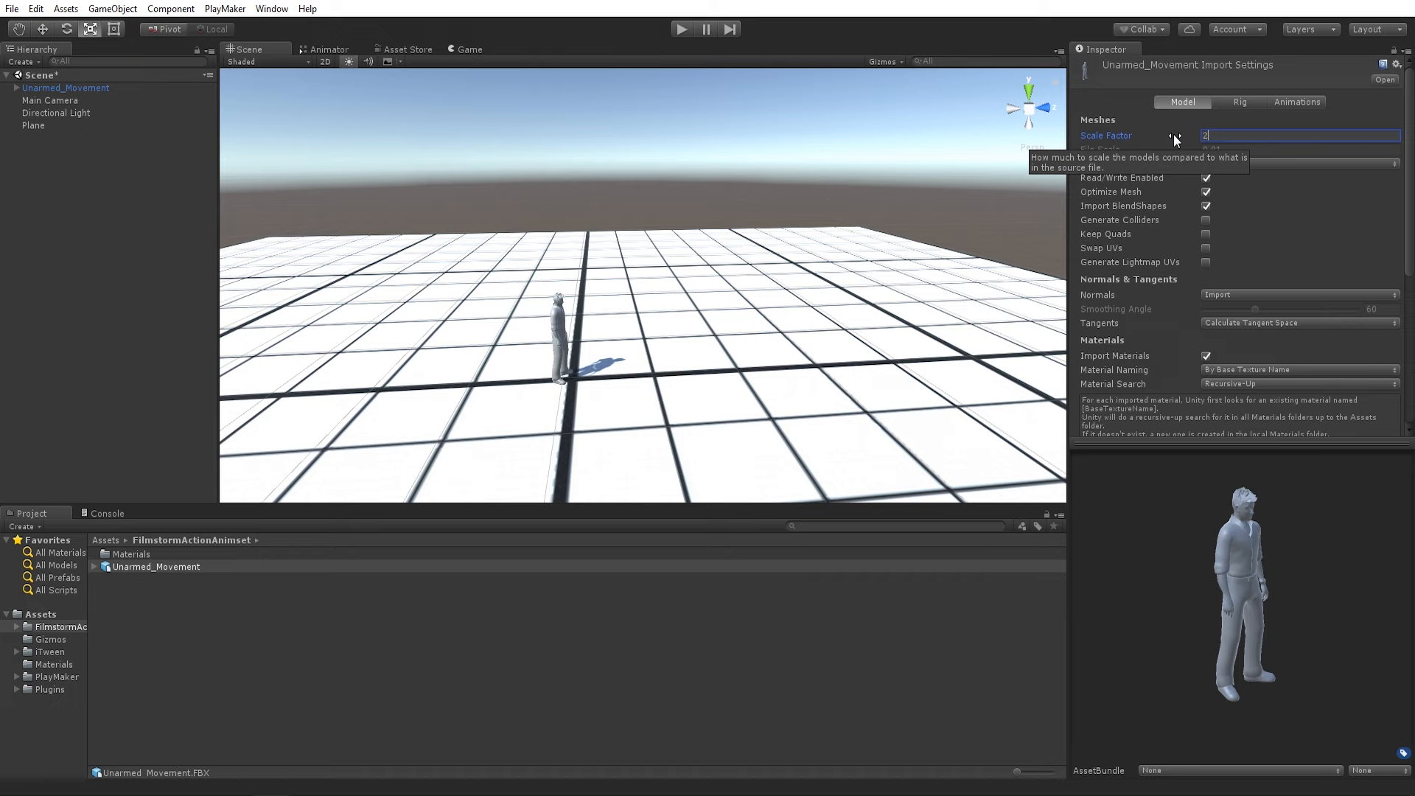
pyautogui.scroll(-5, 1350, 411)
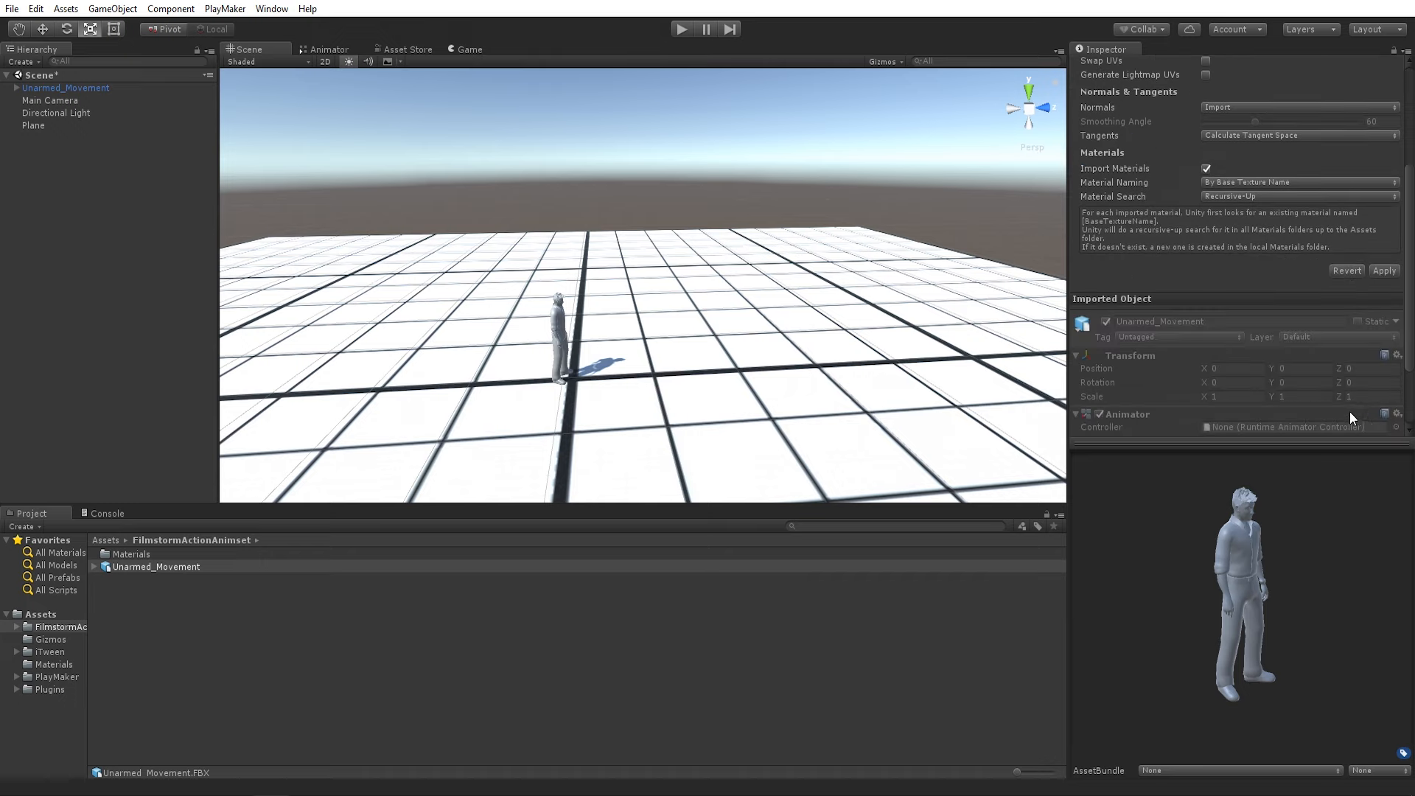
pyautogui.scroll(-3, 1350, 411)
pyautogui.click(1375, 171)
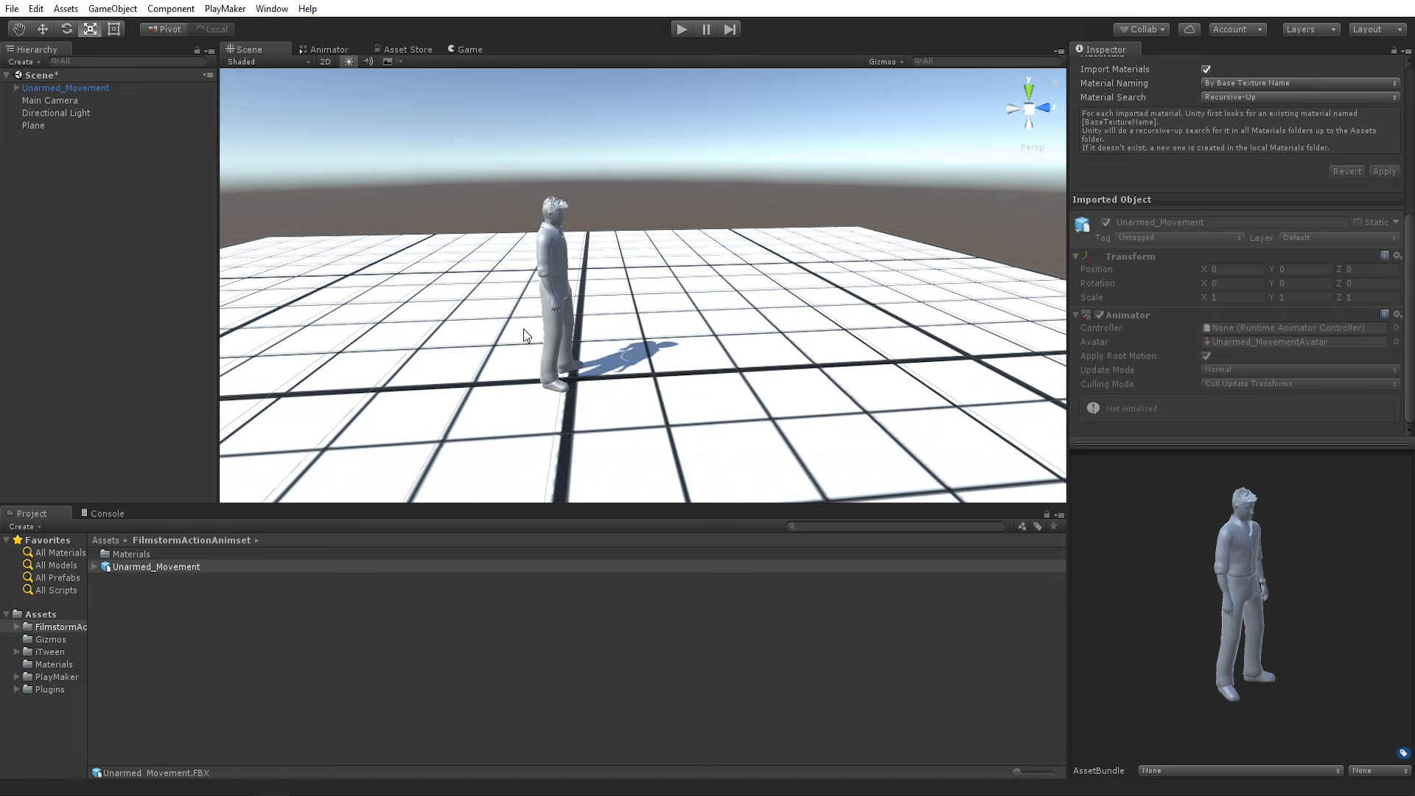
# - Set the tiling of the floor plane's grid material to 3 in X and 3 in Y
pyautogui.click(733, 367)
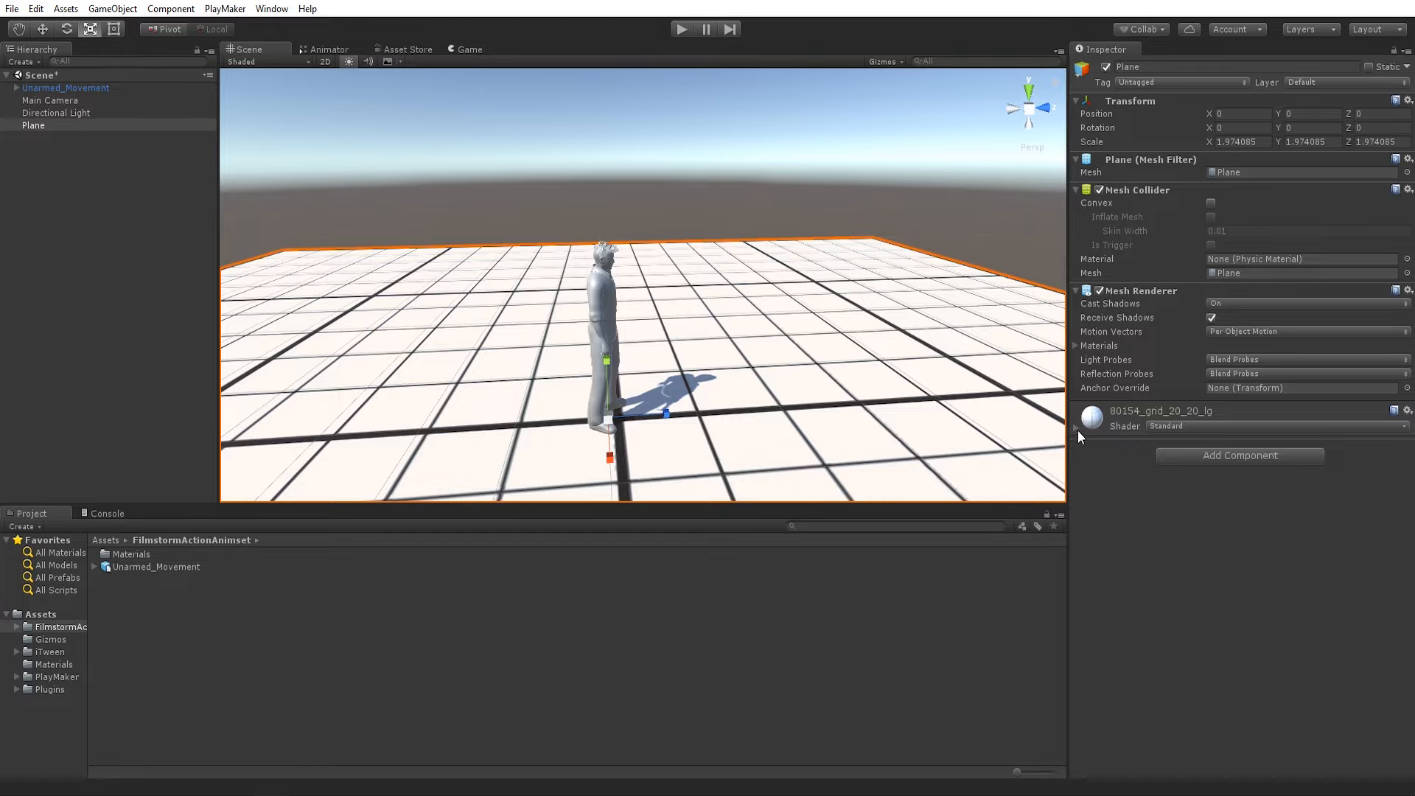
pyautogui.click(1077, 429)
pyautogui.click(1202, 632)
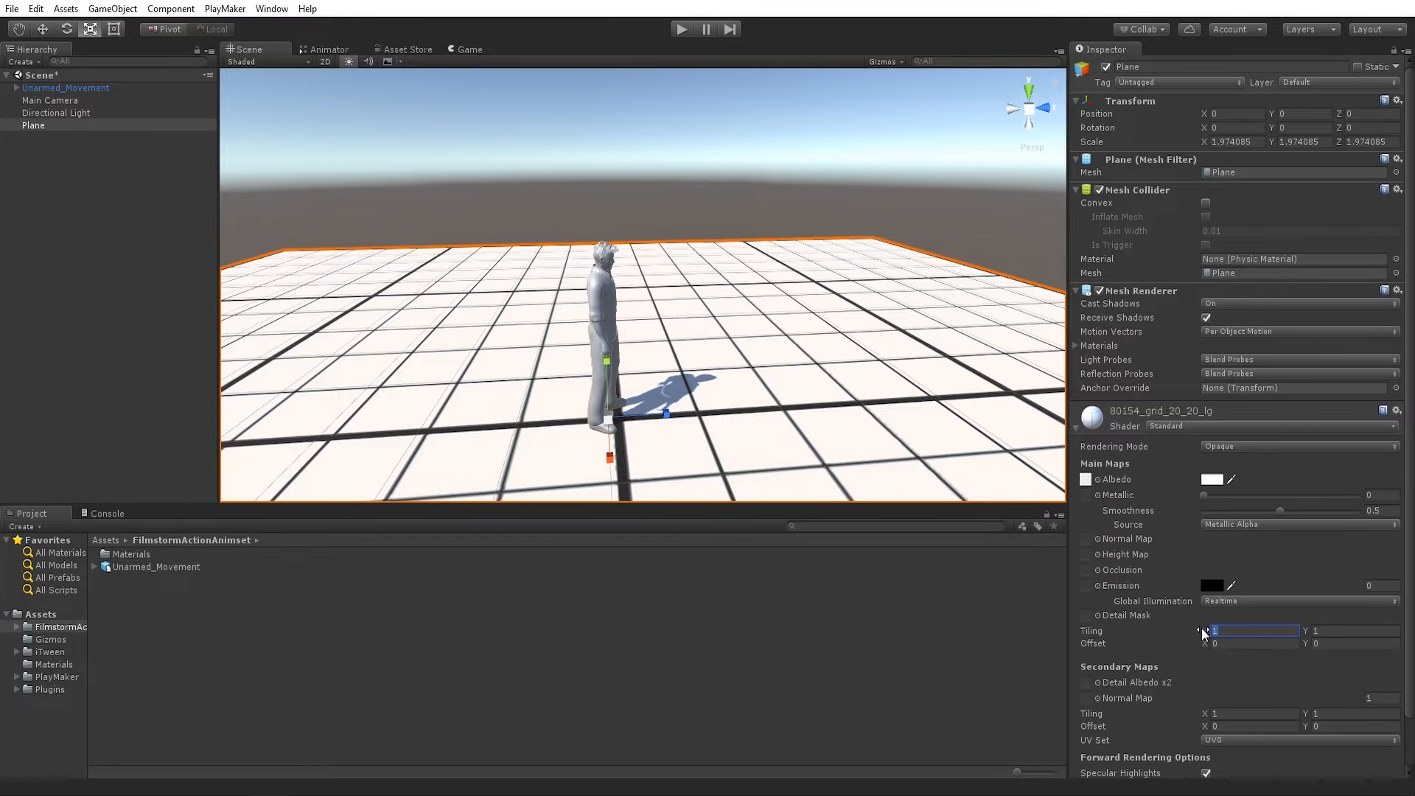
pyautogui.write('3')
pyautogui.press('Tab')
pyautogui.write('3')
pyautogui.click(709, 144)
pyautogui.keyDown('alt'); pyautogui.moveTo(709, 144); pyautogui.dragTo(713, 248); pyautogui.keyUp('alt')
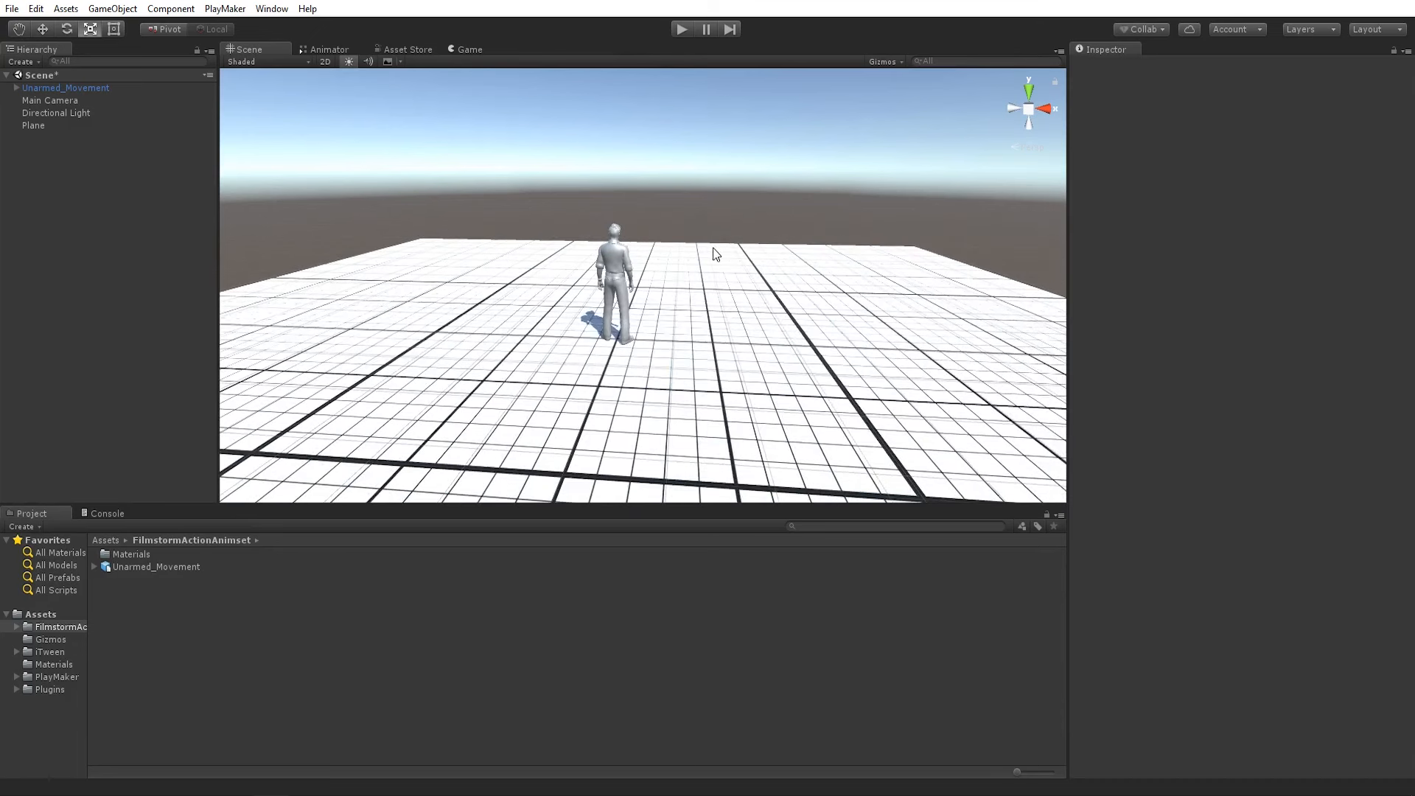
# - Create an empty game object in the scene and name it PLAYERBASE
pyautogui.rightClick(60, 160)
pyautogui.click(117, 289)
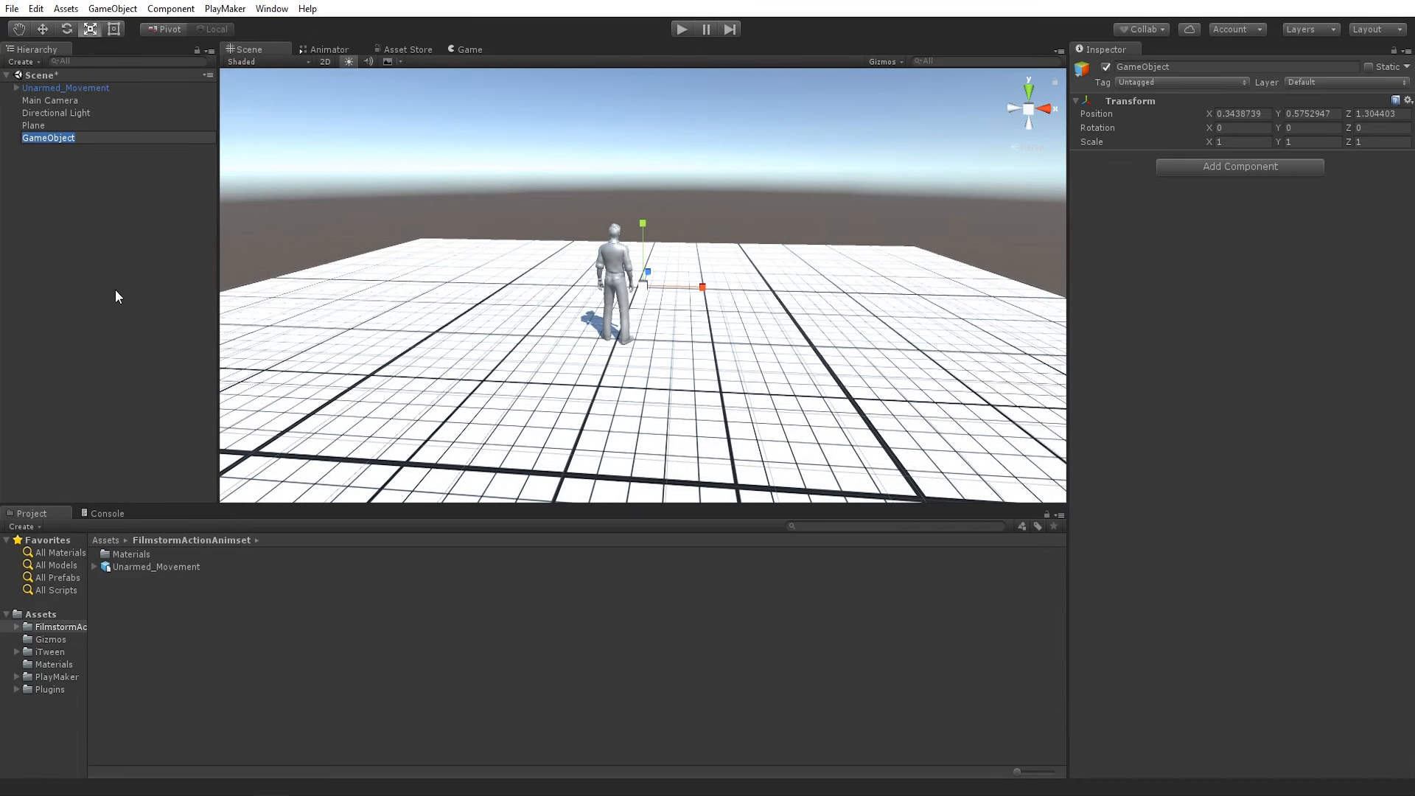
pyautogui.write('PLAYERBASE')
pyautogui.press('Return')
# - Set PLAYERBASE's position to 0, 0, 0
pyautogui.click(1240, 114)
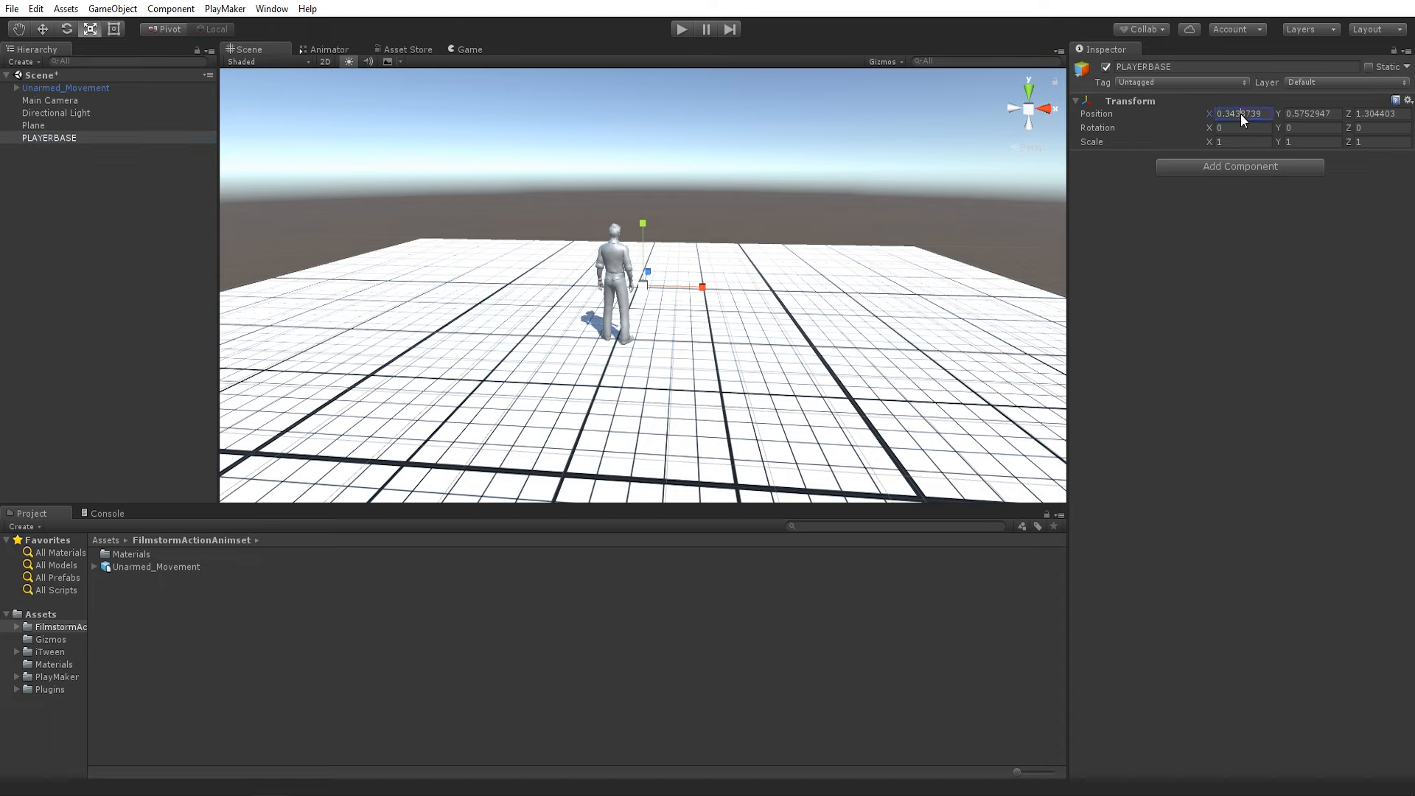
pyautogui.write('0')
pyautogui.press('Tab')
pyautogui.write('0')
pyautogui.press('Tab')
pyautogui.write('0')
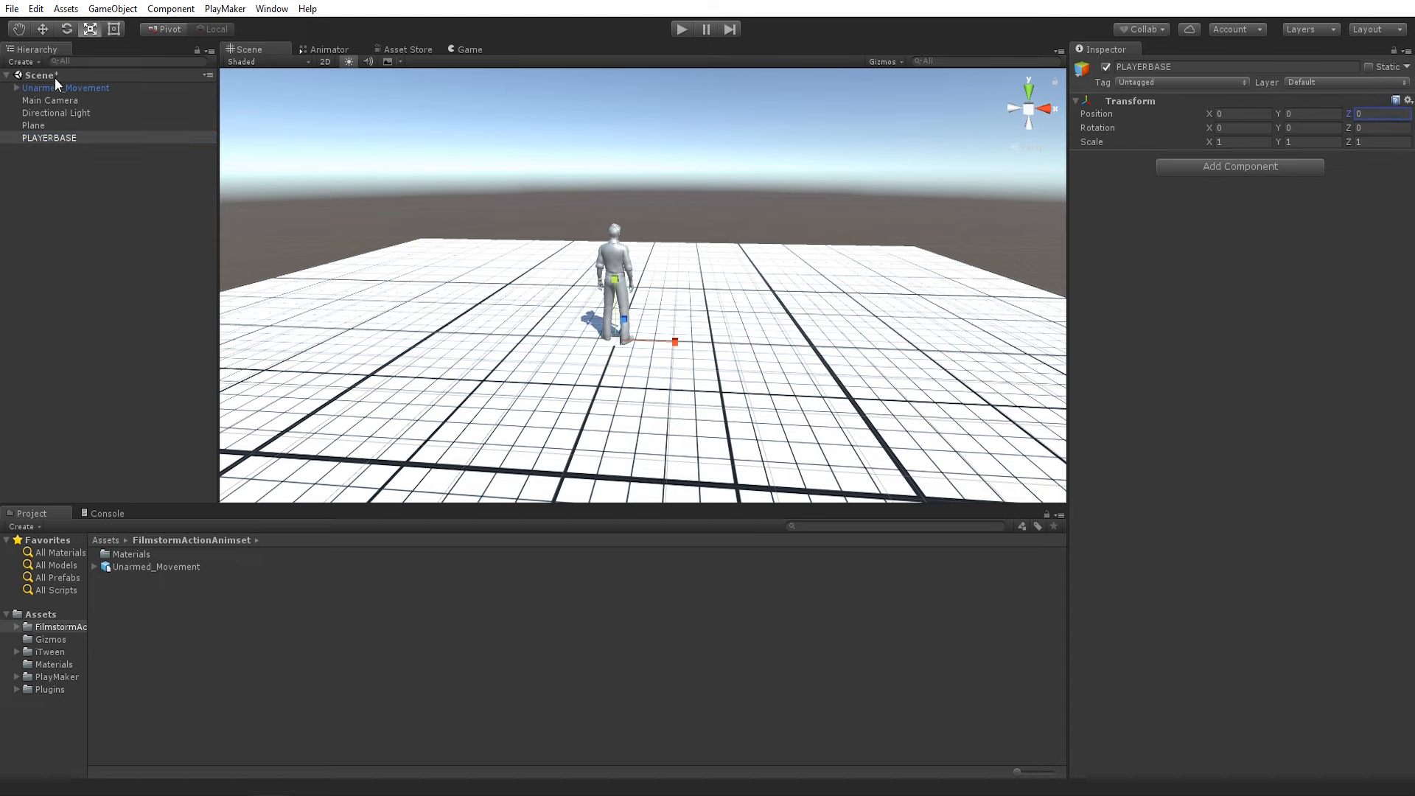
# - Make the Unarmed_Movement character a child of PLAYERBASE
pyautogui.moveTo(56, 88); pyautogui.dragTo(53, 127)
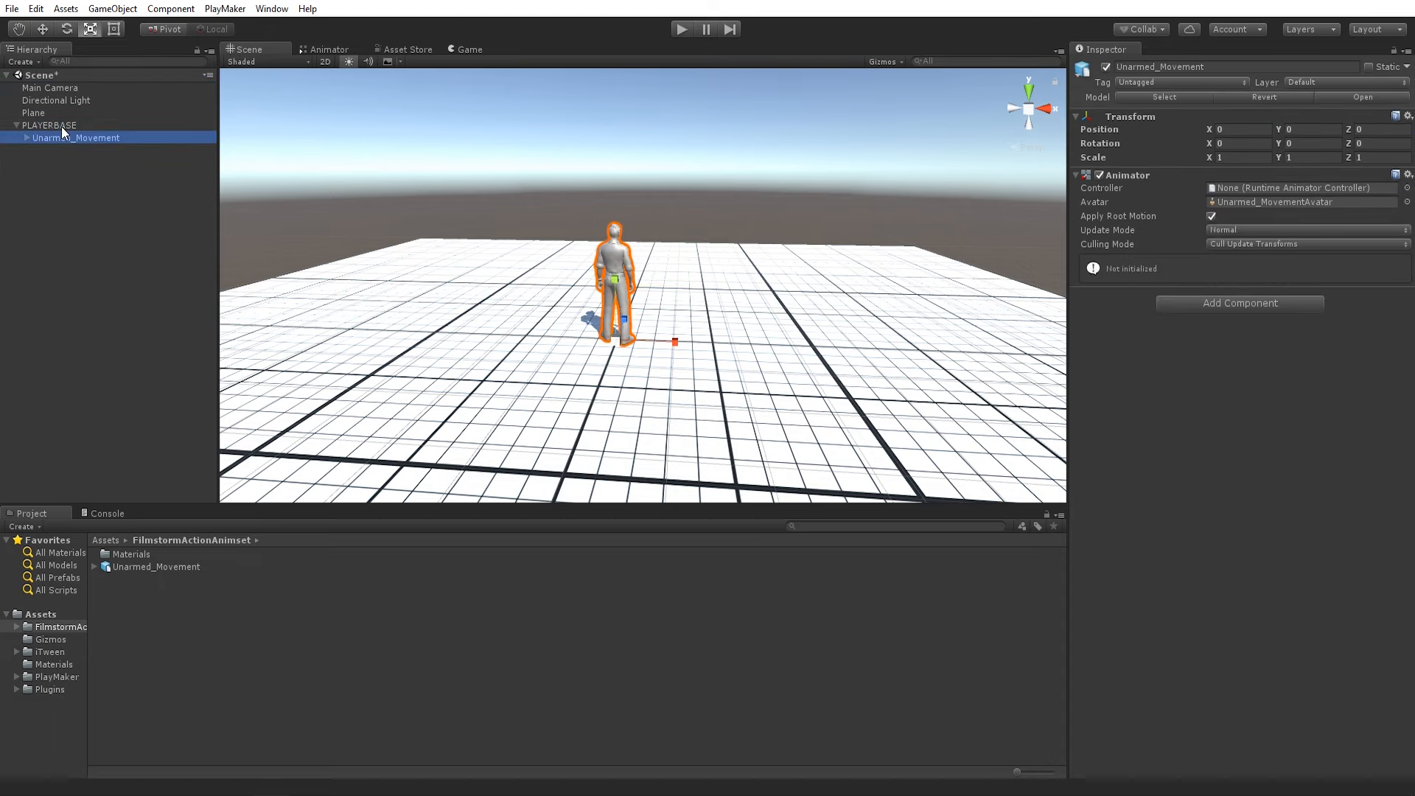
pyautogui.click(61, 126)
pyautogui.click(93, 193)
# - Create an empty scene-root game object named Camera_BASE and make Main Camera its child
pyautogui.rightClick(62, 185)
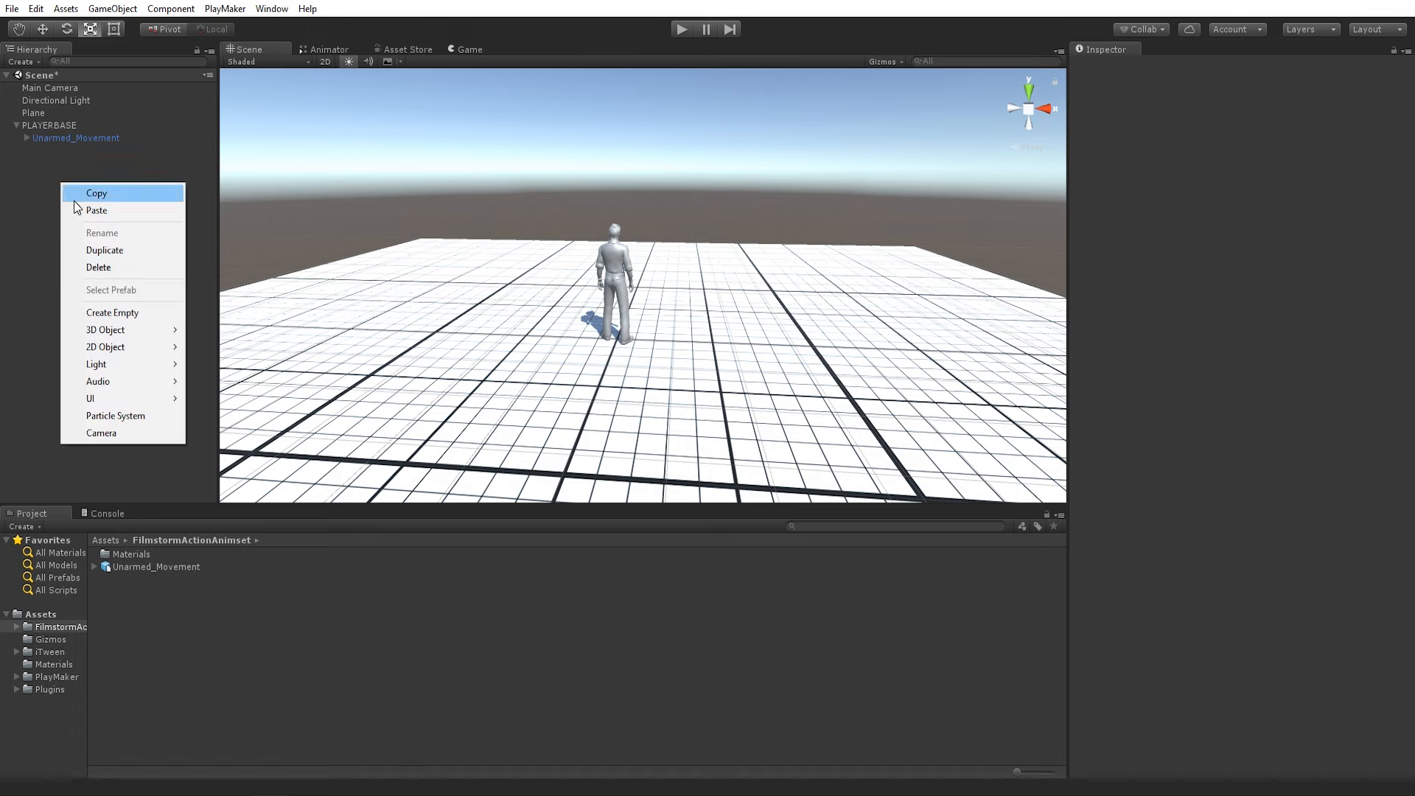
pyautogui.click(124, 308)
pyautogui.press('F2')
pyautogui.write('C')
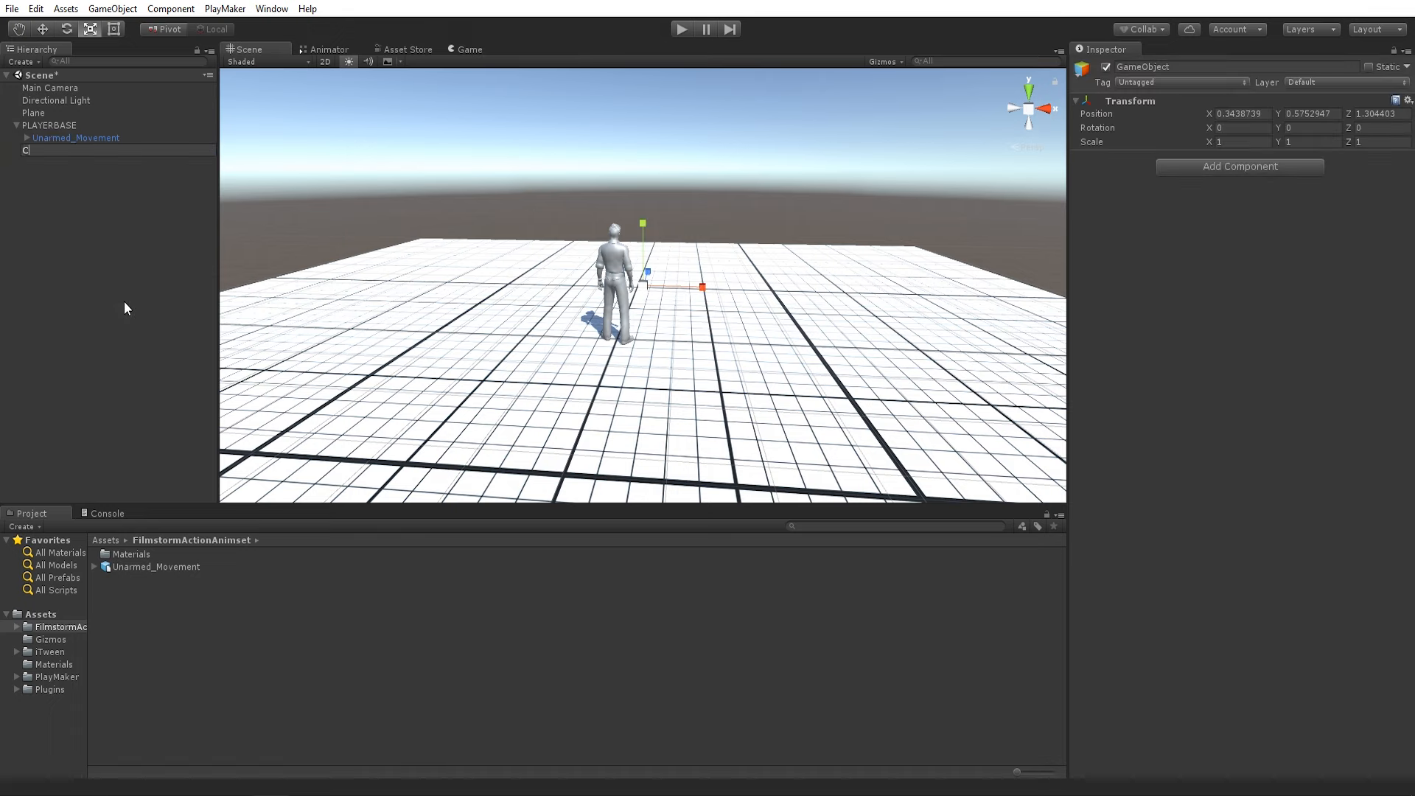
pyautogui.write('amera_BASE')
pyautogui.press('Return')
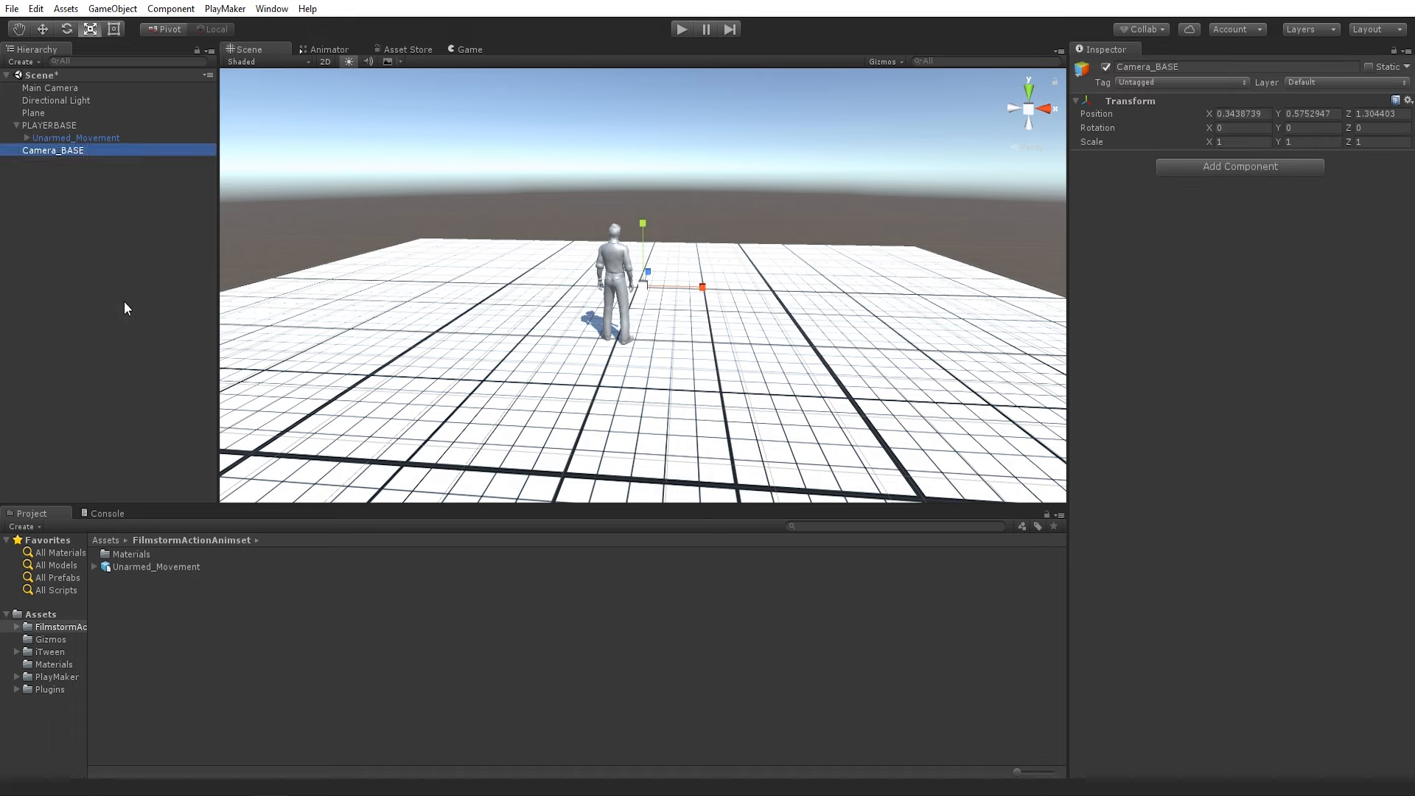
pyautogui.moveTo(38, 87); pyautogui.dragTo(61, 152)
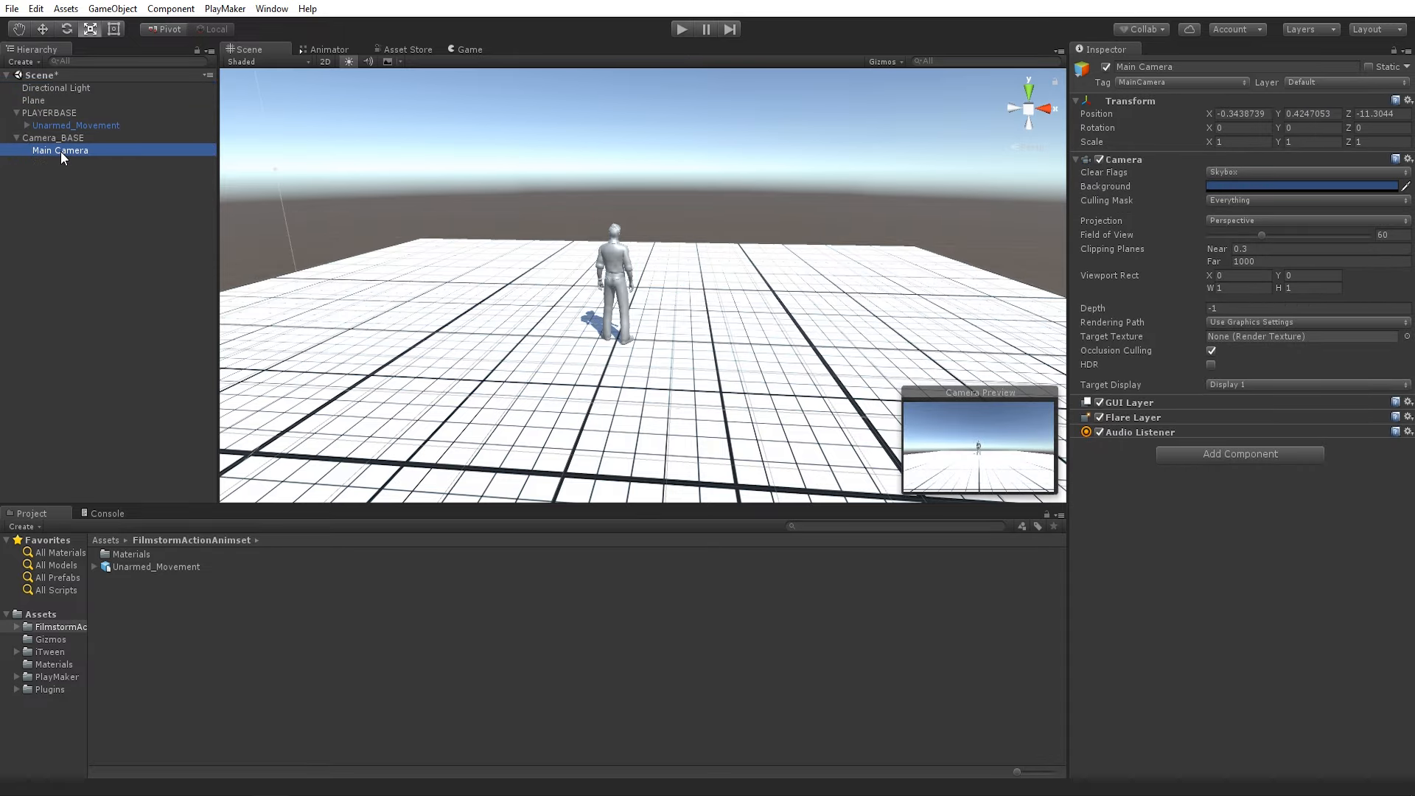
# - Set Camera_BASE's position to 0, 0, 0
pyautogui.keyDown('alt'); pyautogui.moveTo(461, 247); pyautogui.dragTo(186, 189); pyautogui.keyUp('alt')
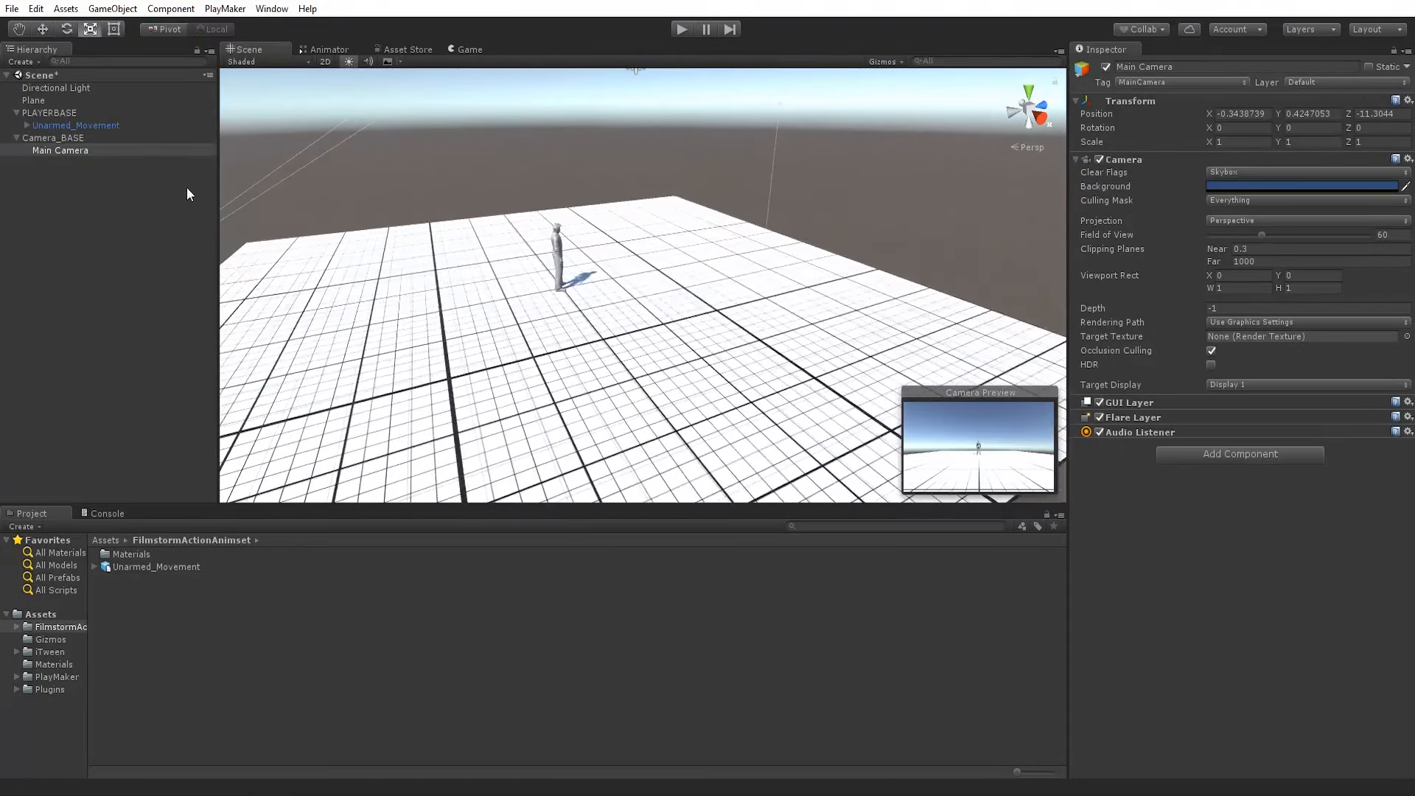
pyautogui.click(74, 139)
pyautogui.click(1242, 113)
pyautogui.write('0')
pyautogui.press('Tab')
pyautogui.write('0')
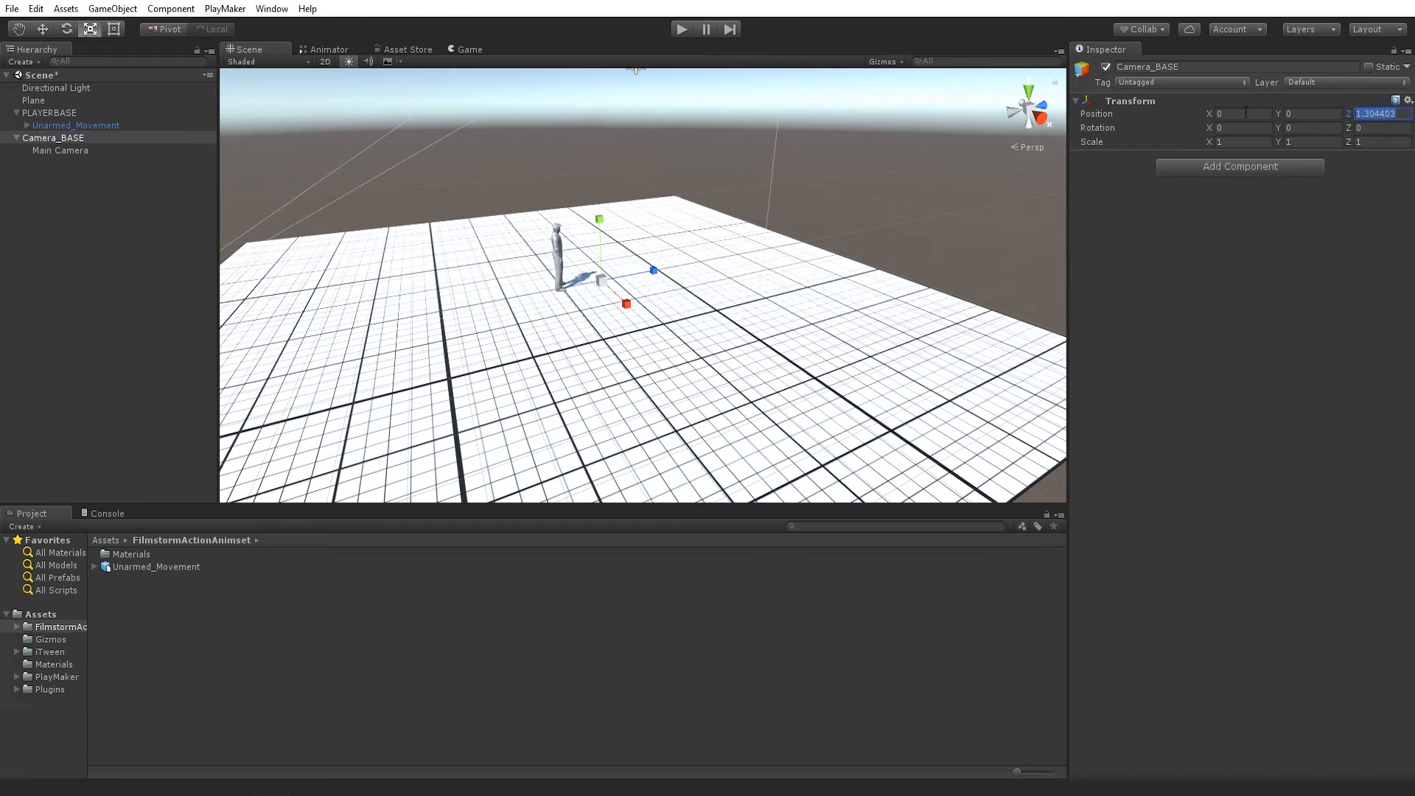
pyautogui.press('Tab')
pyautogui.write('0')
# - Raise Camera_BASE from the floor to the character's chest height, about 1.26 in Y
pyautogui.keyDown('alt'); pyautogui.moveTo(938, 214); pyautogui.dragTo(279, 214); pyautogui.keyUp('alt')
pyautogui.press('w')
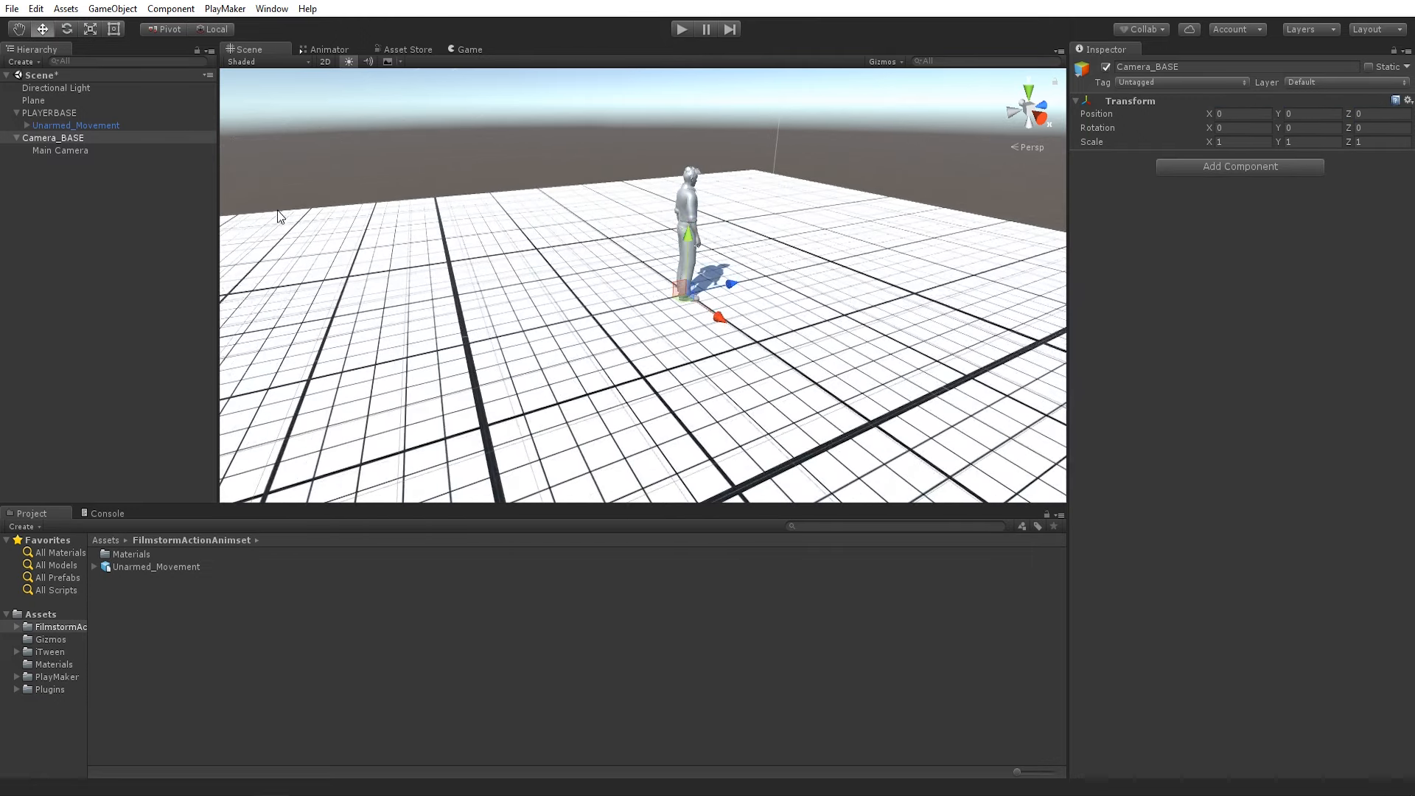
pyautogui.click(56, 150)
pyautogui.click(55, 140)
pyautogui.moveTo(687, 254); pyautogui.dragTo(686, 190)
pyautogui.click(70, 157)
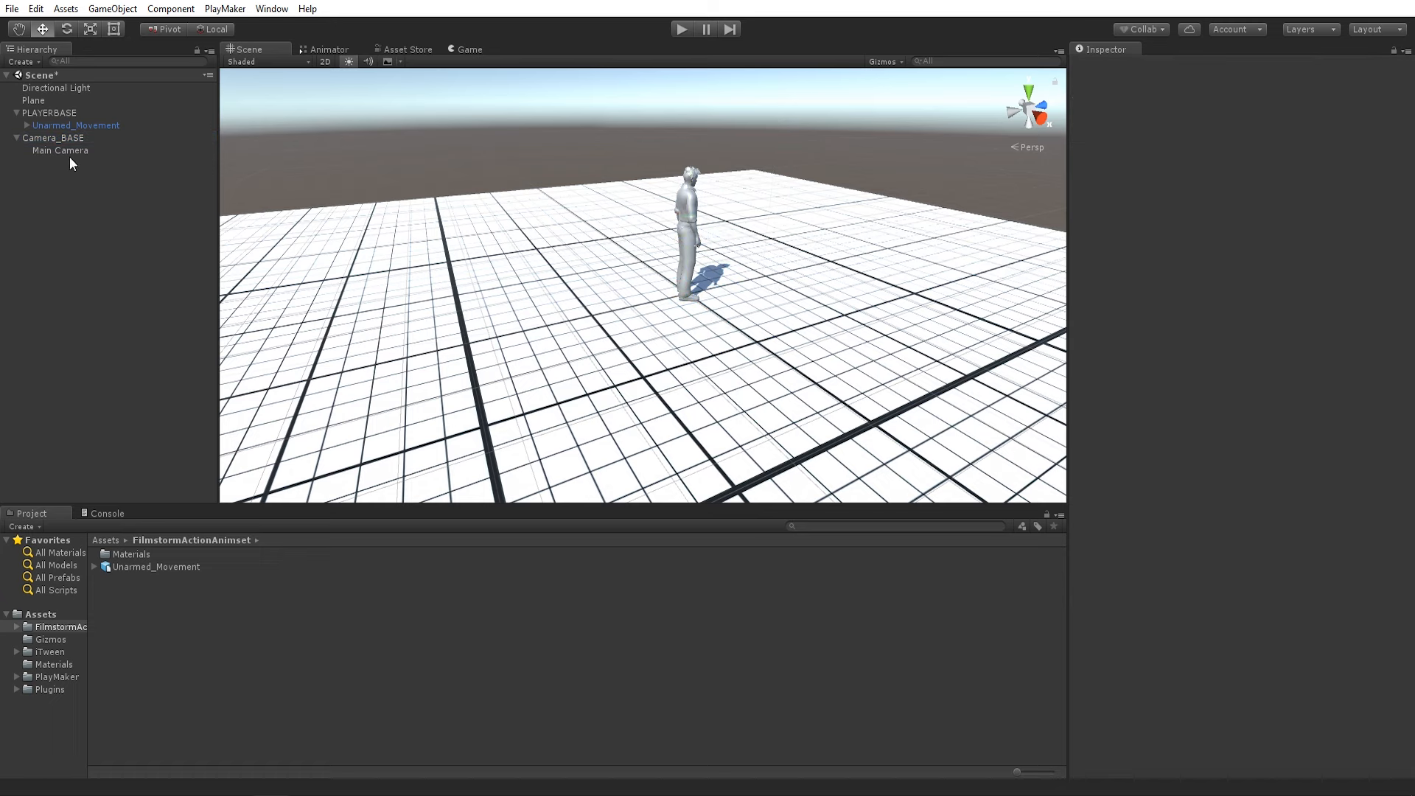
# - Create an empty child object named CAMERA_FOLLOWHERE under Unarmed_Movement
pyautogui.click(27, 126)
pyautogui.rightClick(44, 126)
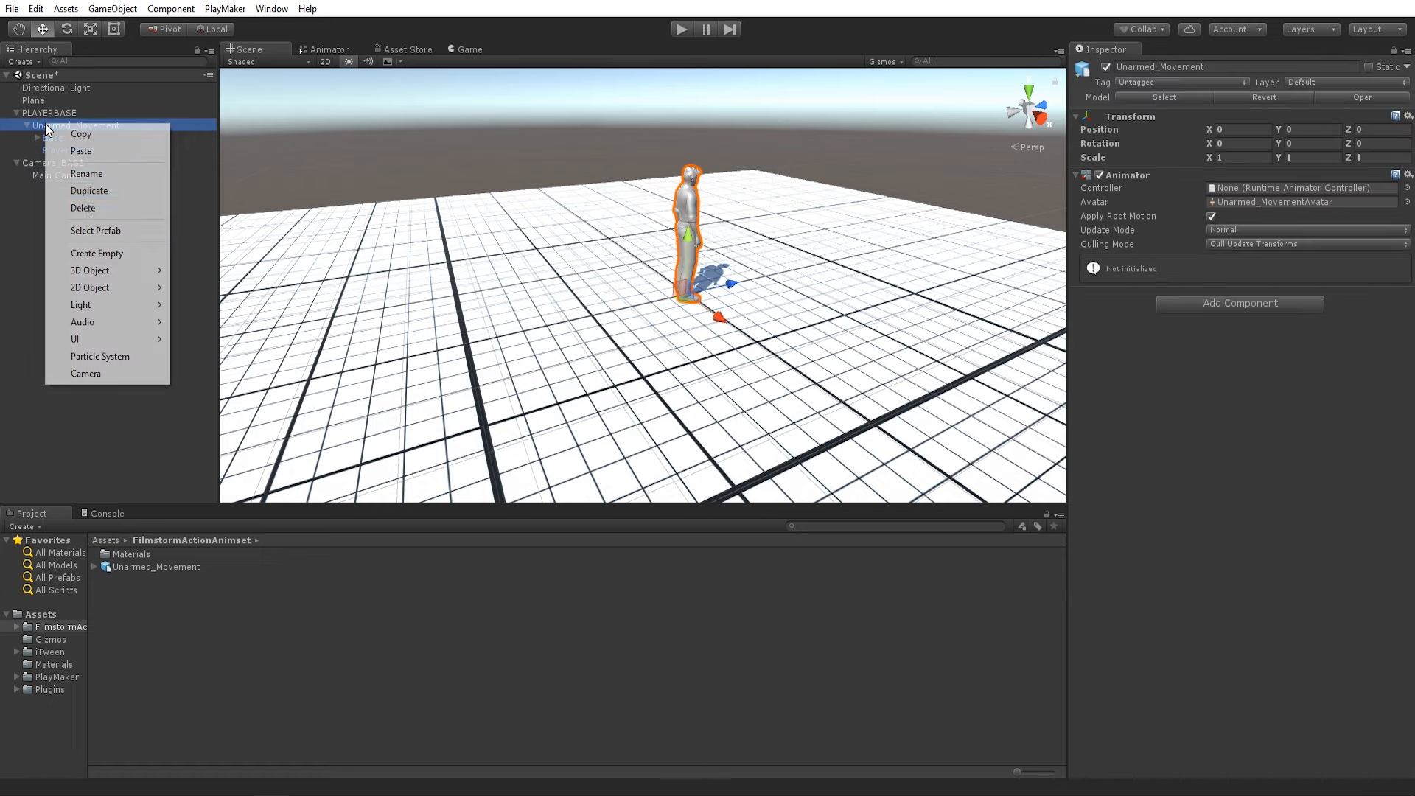
pyautogui.click(98, 254)
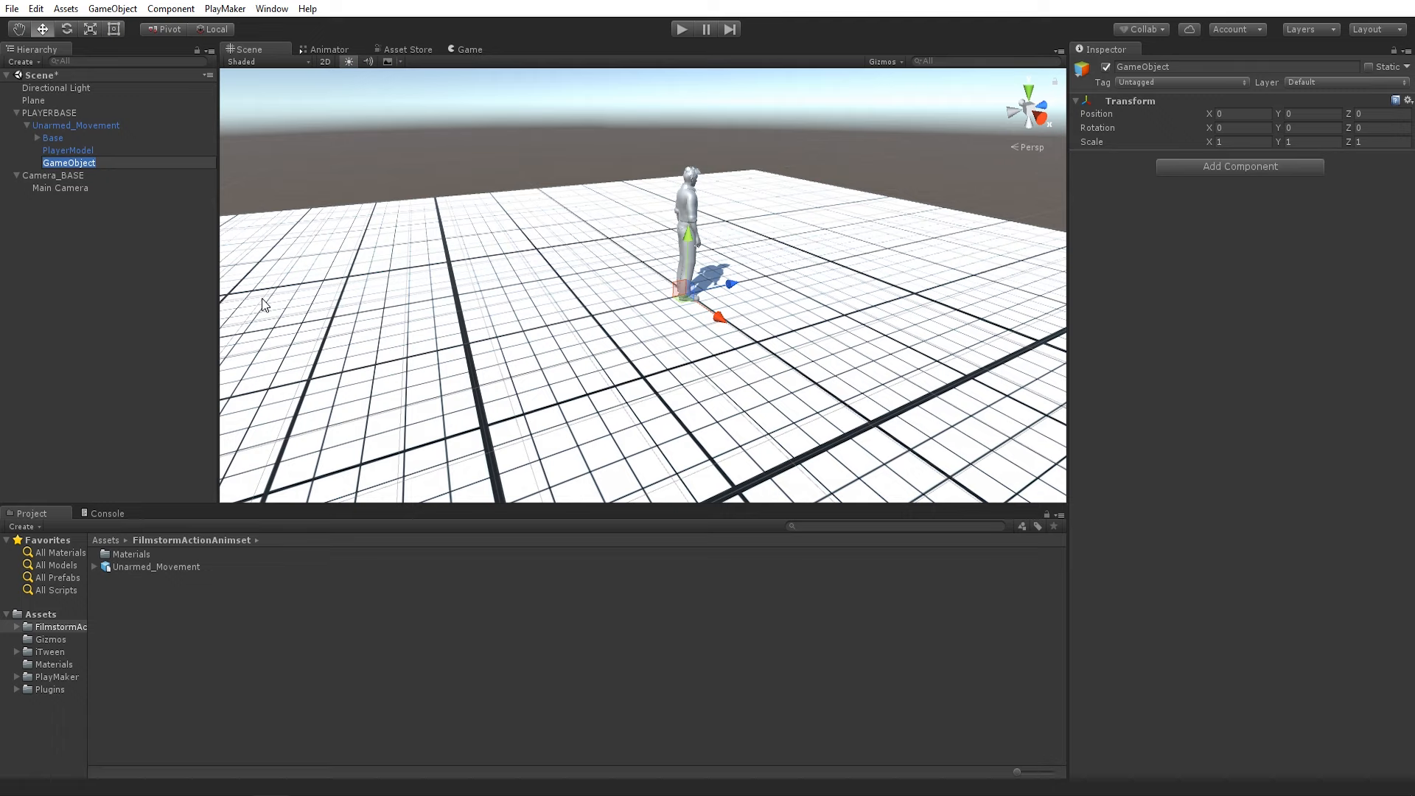
pyautogui.write('CAMERA_FOLLOWHERE')
pyautogui.press('Return')
# - Raise CAMERA_FOLLOWHERE to the character's chest height, about 1.2 in Y
pyautogui.click(26, 177)
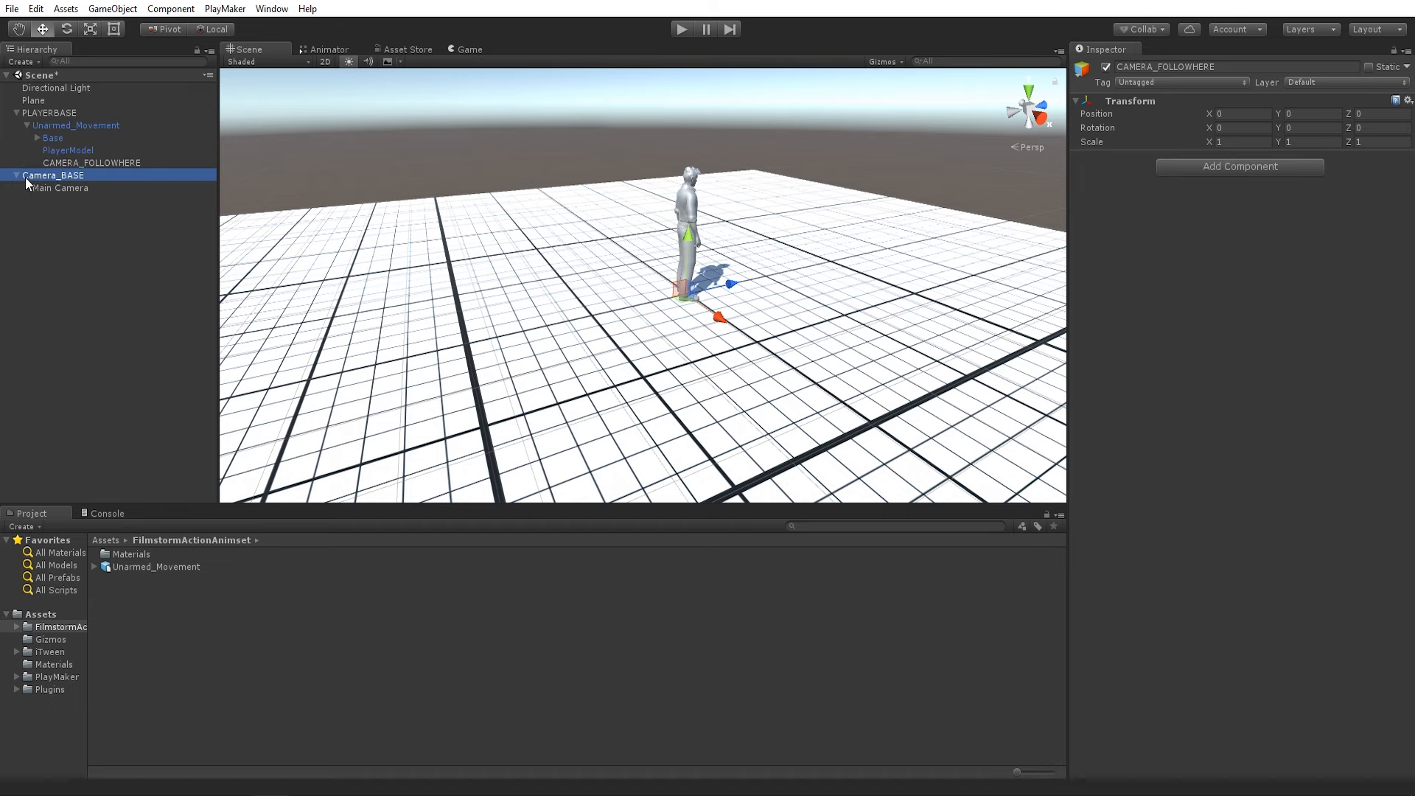
pyautogui.click(65, 162)
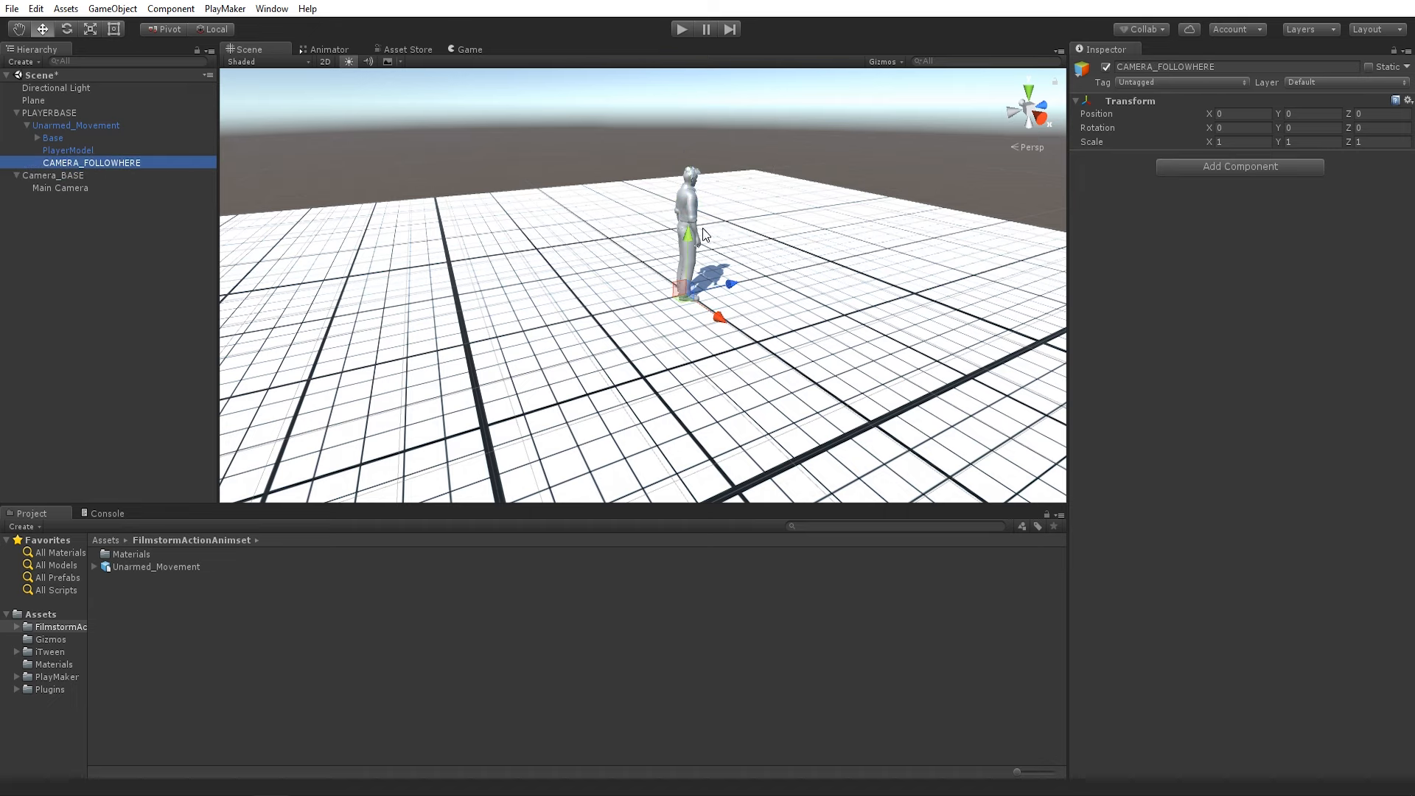
pyautogui.moveTo(686, 262); pyautogui.dragTo(685, 173)
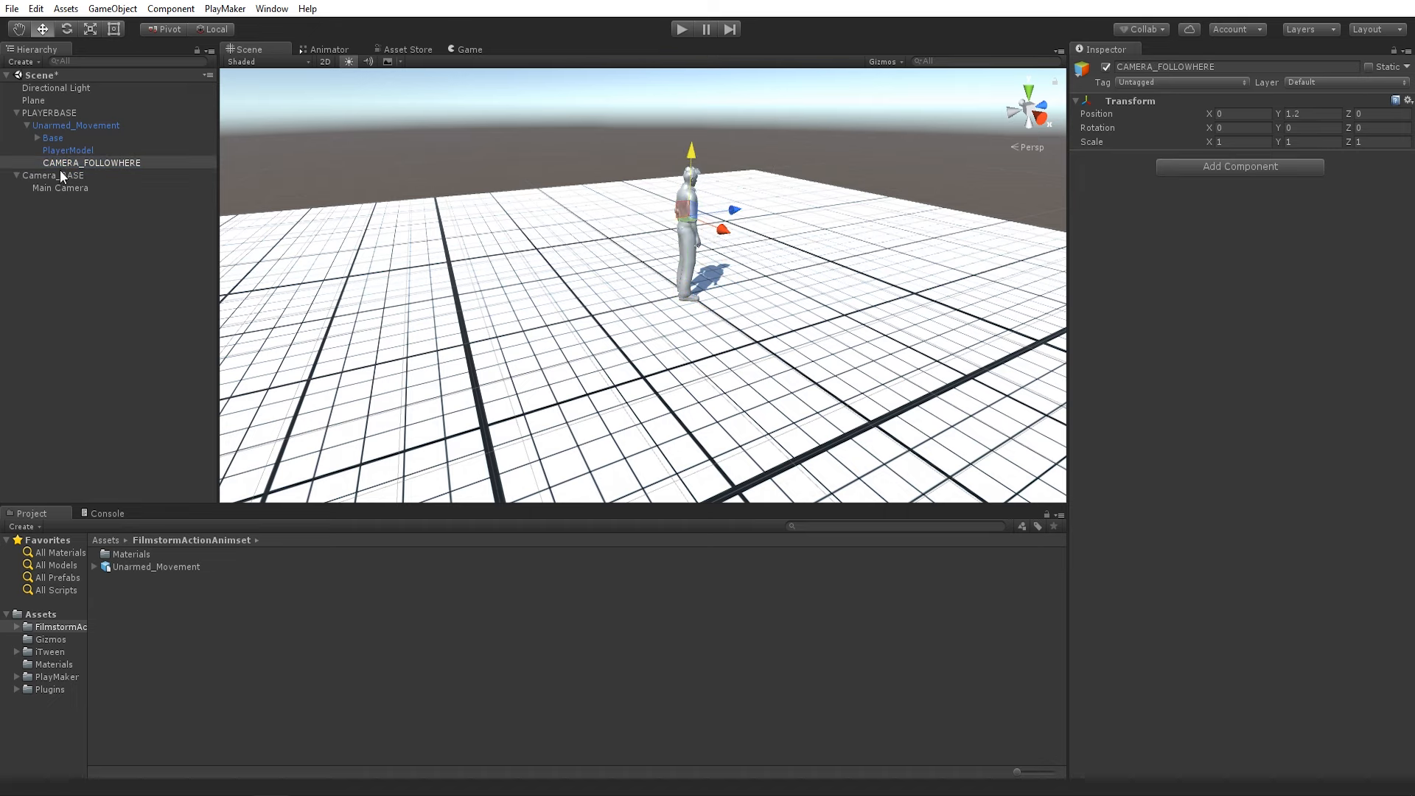
pyautogui.click(117, 160)
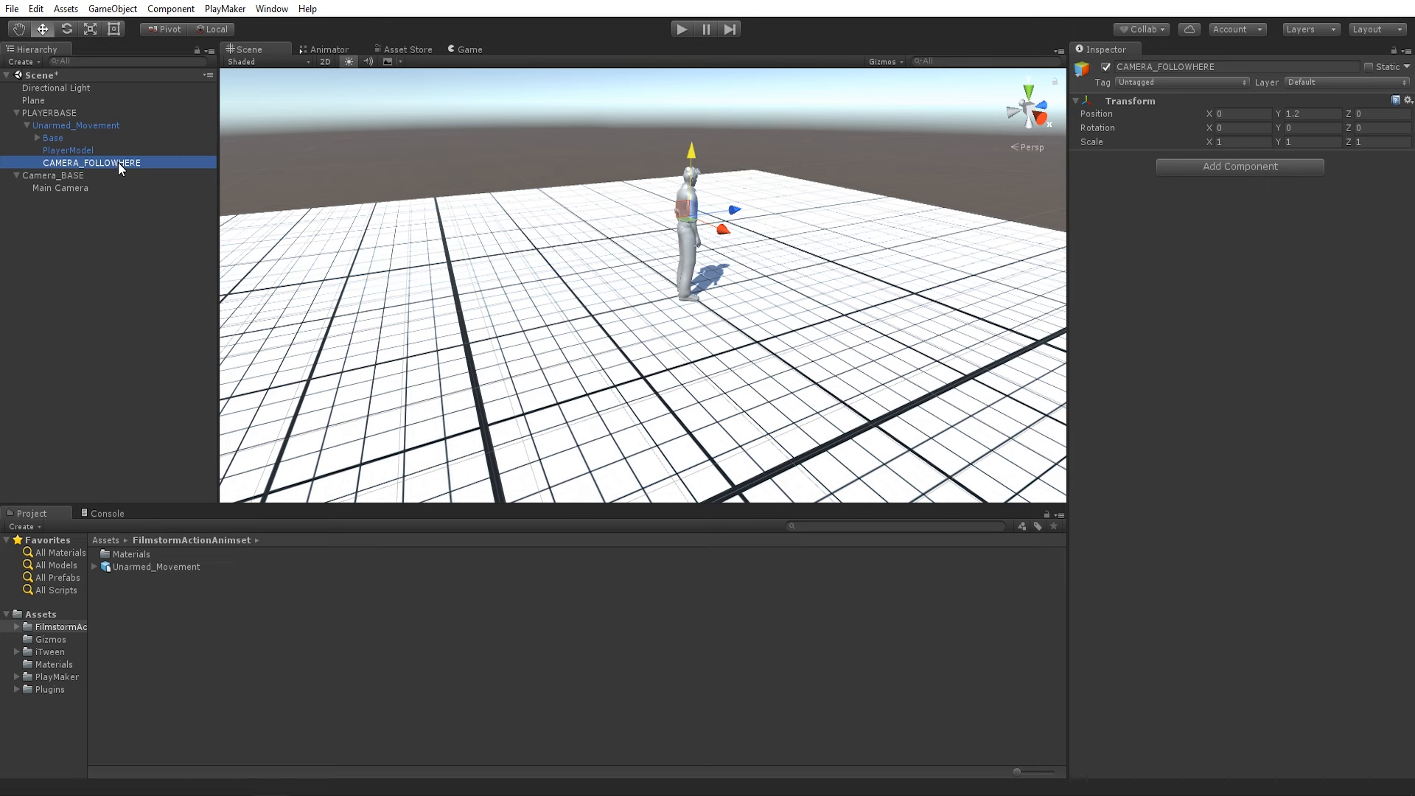
# - Set Camera_BASE's Y position to 1.2 to match CAMERA_FOLLOWHERE
pyautogui.click(97, 174)
pyautogui.click(1294, 113)
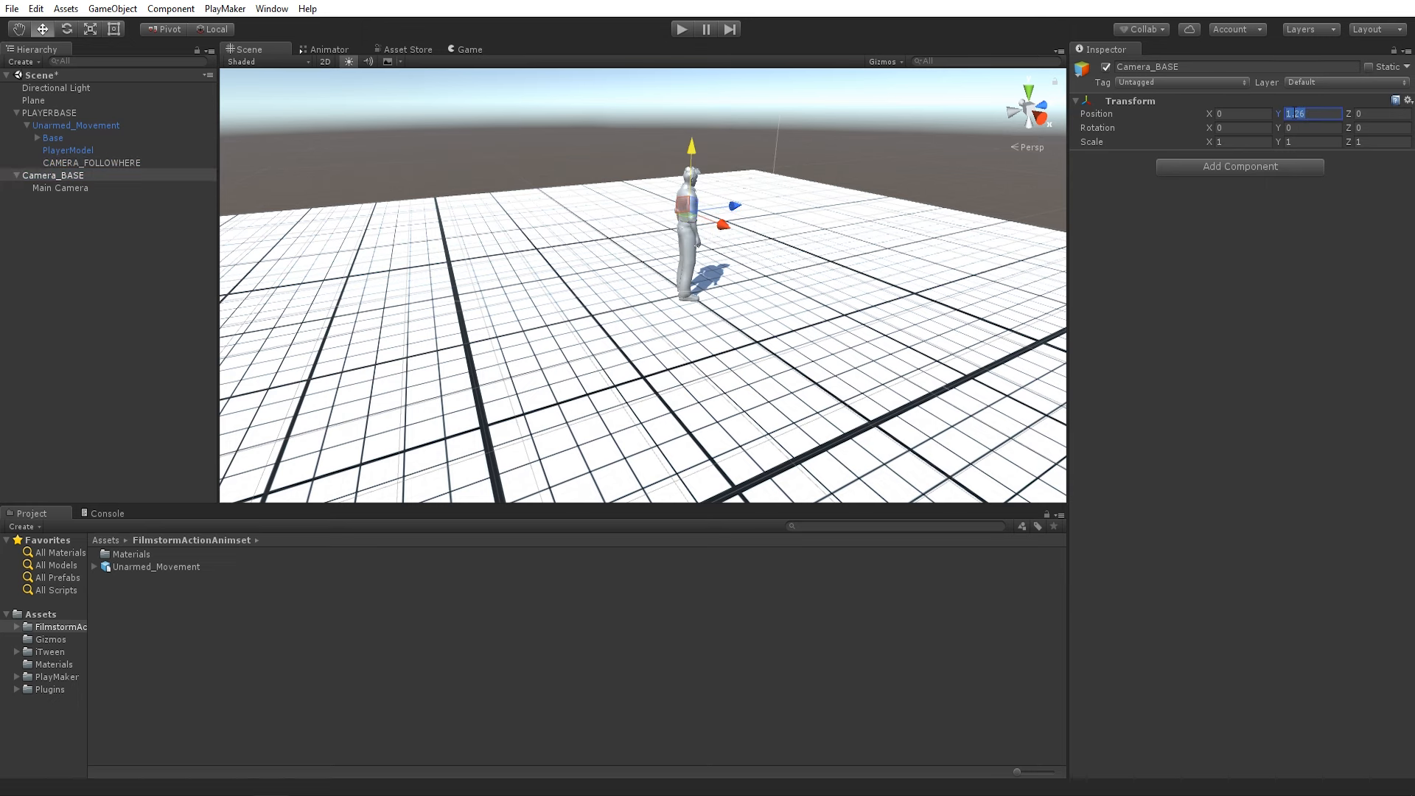
pyautogui.write('1.2')
pyautogui.click(106, 210)
pyautogui.scroll(-2, 547, 222)
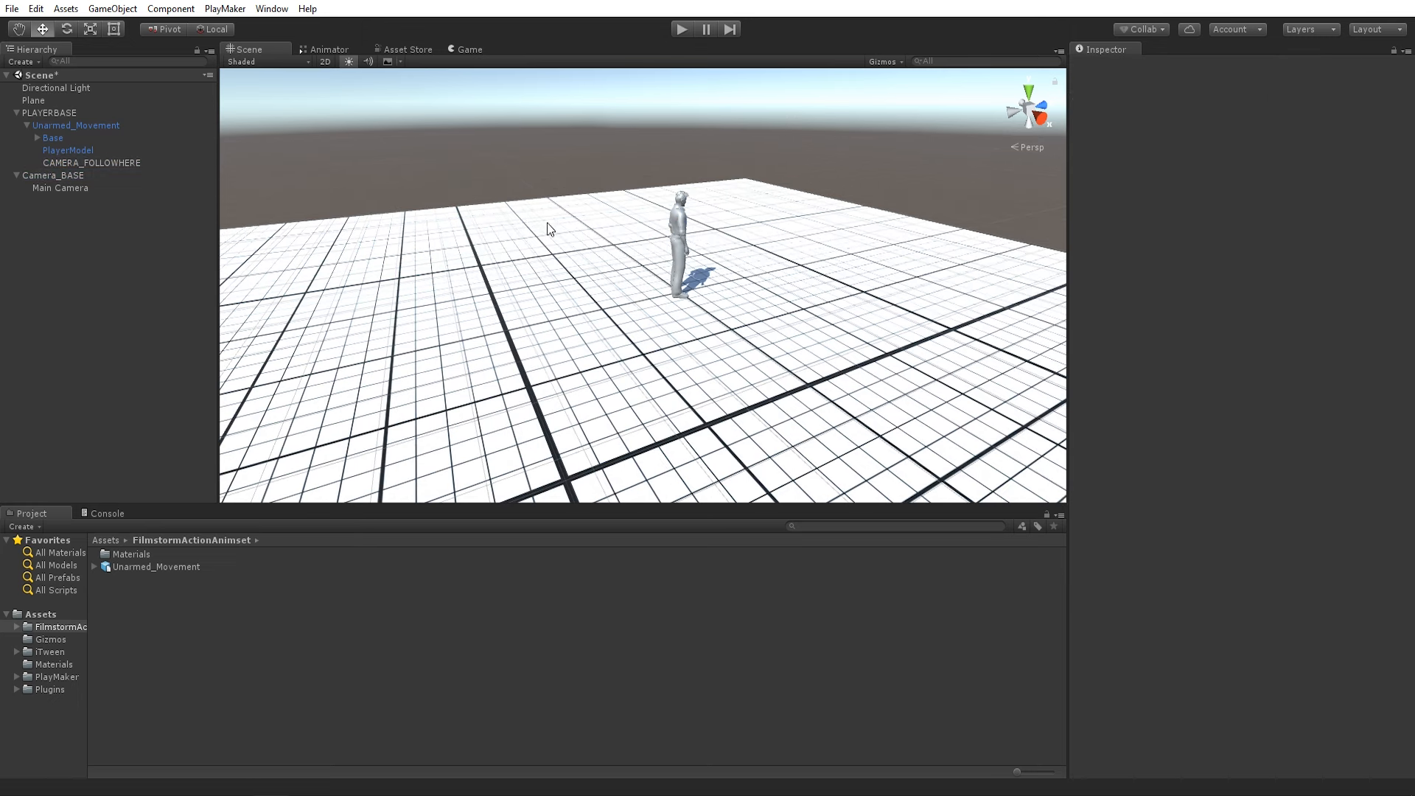
# - Dock the Game view beside the Scene view and move Main Camera behind the character, to about X 0.41 and Z -3.06
pyautogui.click(130, 187)
pyautogui.moveTo(458, 51); pyautogui.dragTo(1017, 243)
pyautogui.scroll(-3, 491, 237)
pyautogui.moveTo(328, 265); pyautogui.dragTo(473, 258, button='middle')
pyautogui.moveTo(387, 285); pyautogui.dragTo(619, 265)
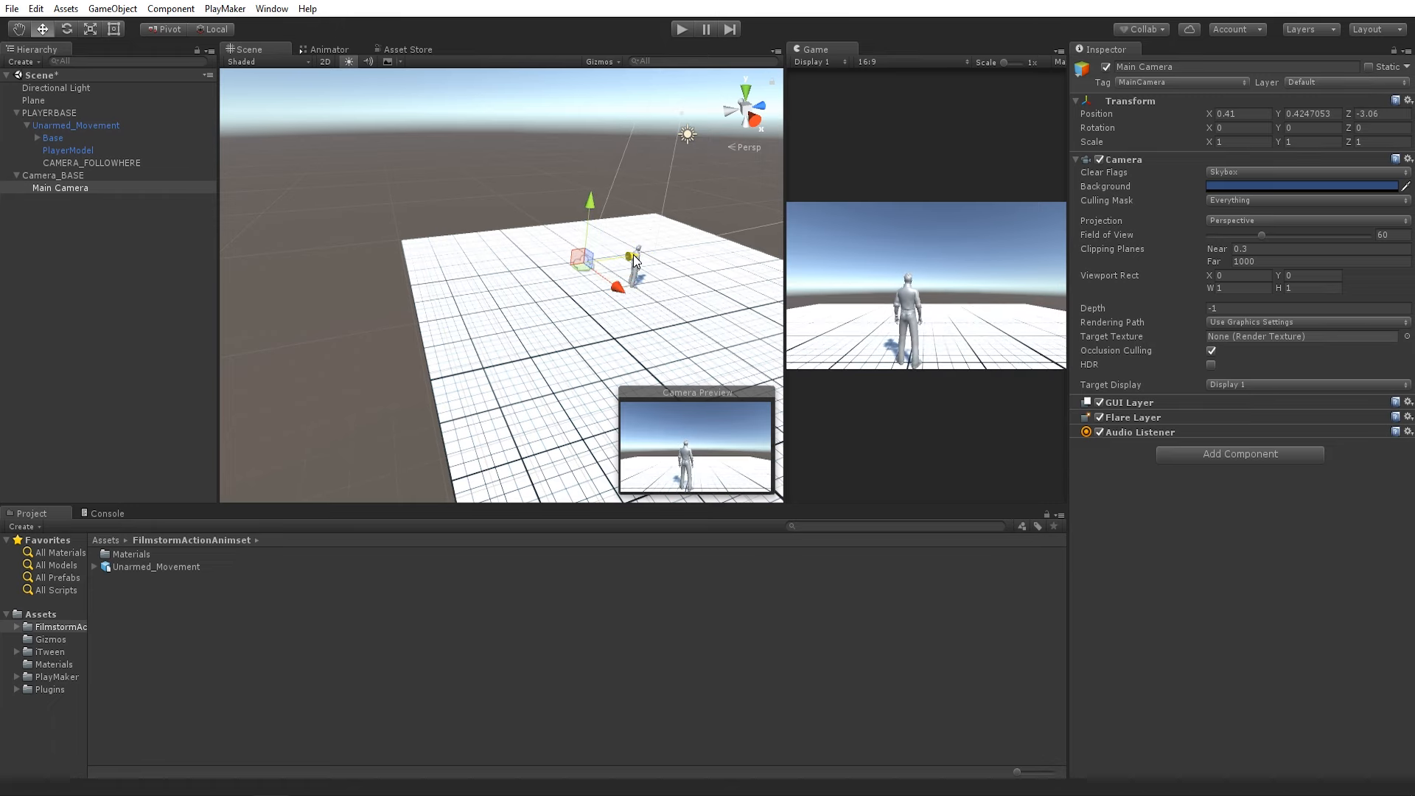
# - Tilt Main Camera down about 5.44 degrees and move it to about X 0.62, Y 0.42, Z -2.68
pyautogui.press('e')
pyautogui.moveTo(548, 235); pyautogui.dragTo(625, 287)
pyautogui.press('w')
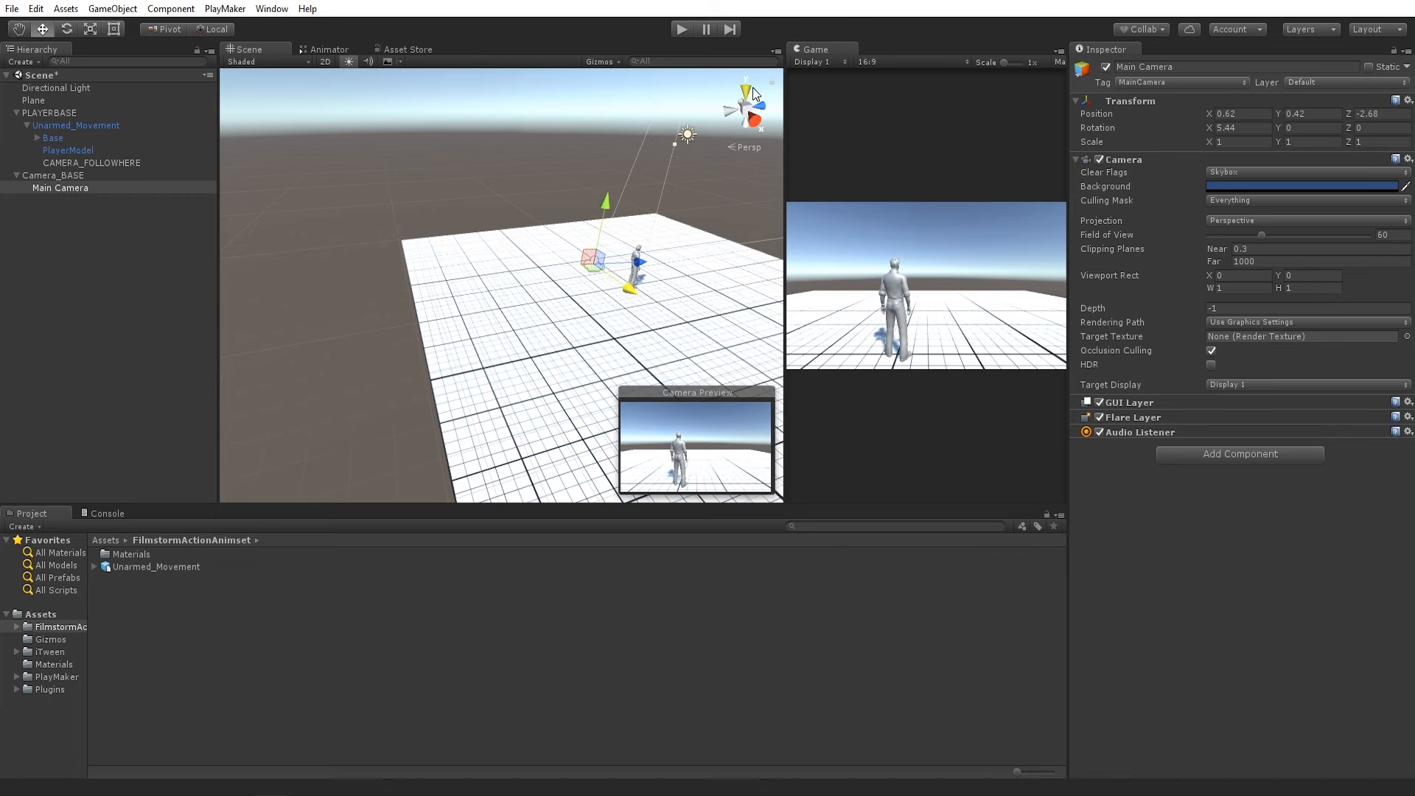
# - Dock the Game view back alongside the Scene tab and return to the Scene view
pyautogui.moveTo(815, 50); pyautogui.dragTo(472, 52)
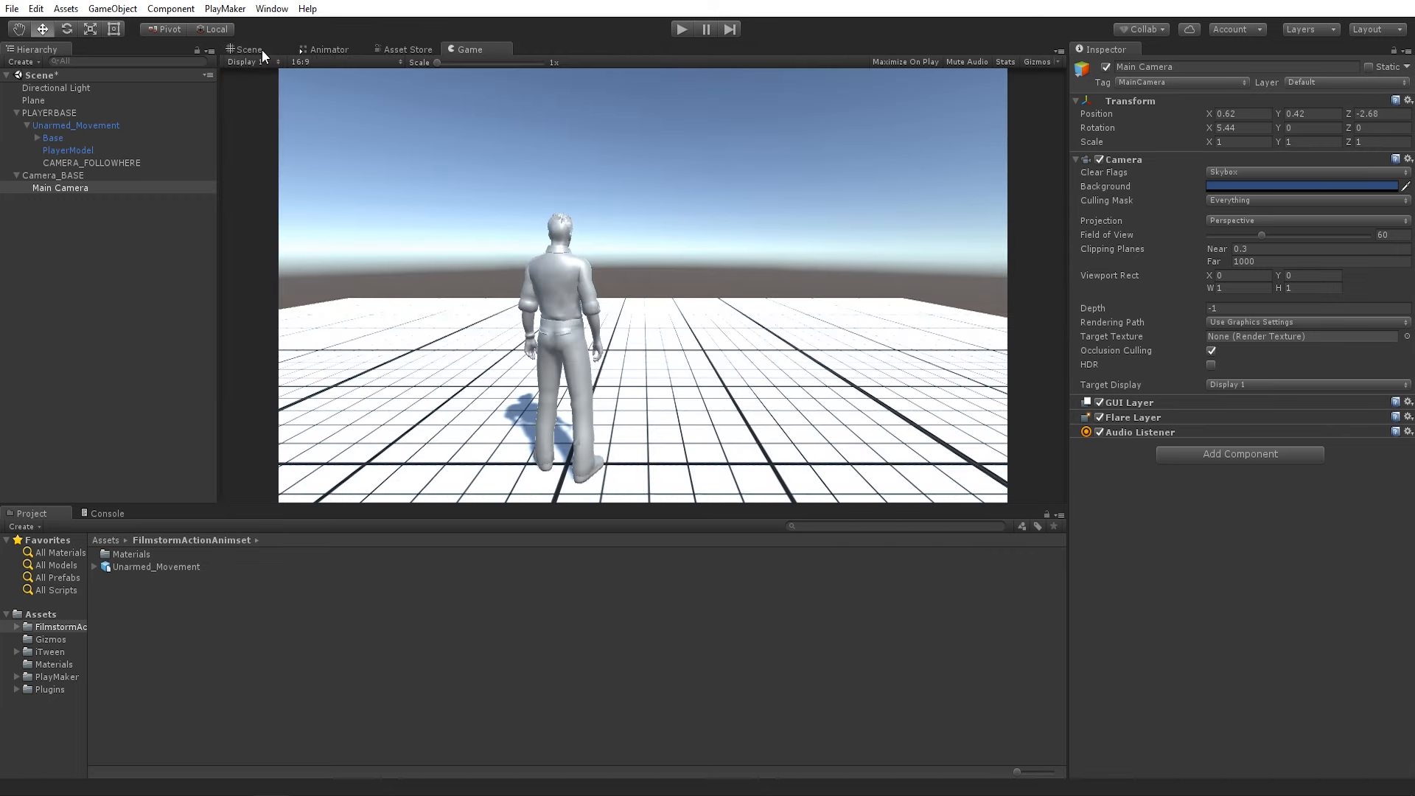
pyautogui.click(250, 51)
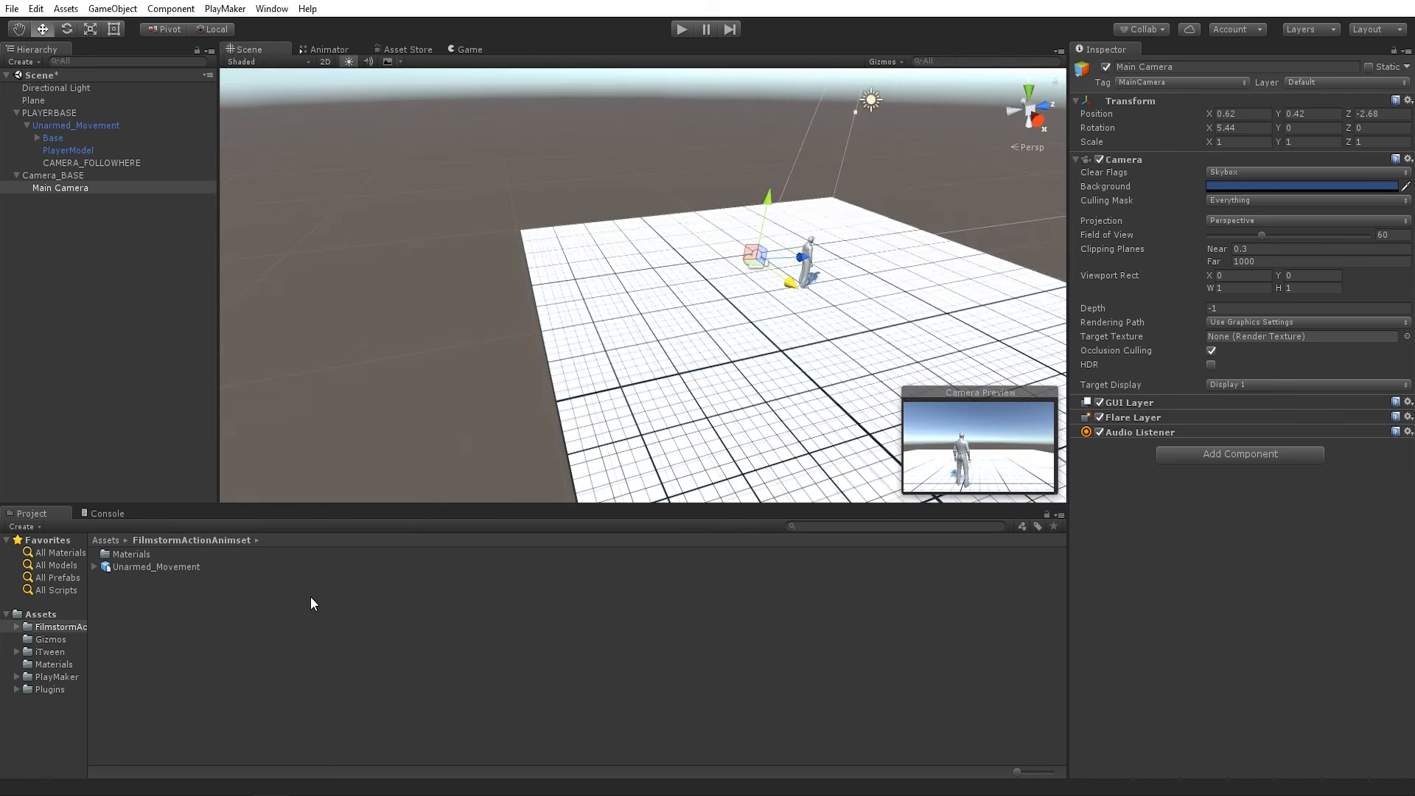
# - Create an Animator Controller named CharacterPlayer in the FilmstormActionAnimset folder
pyautogui.rightClick(176, 610)
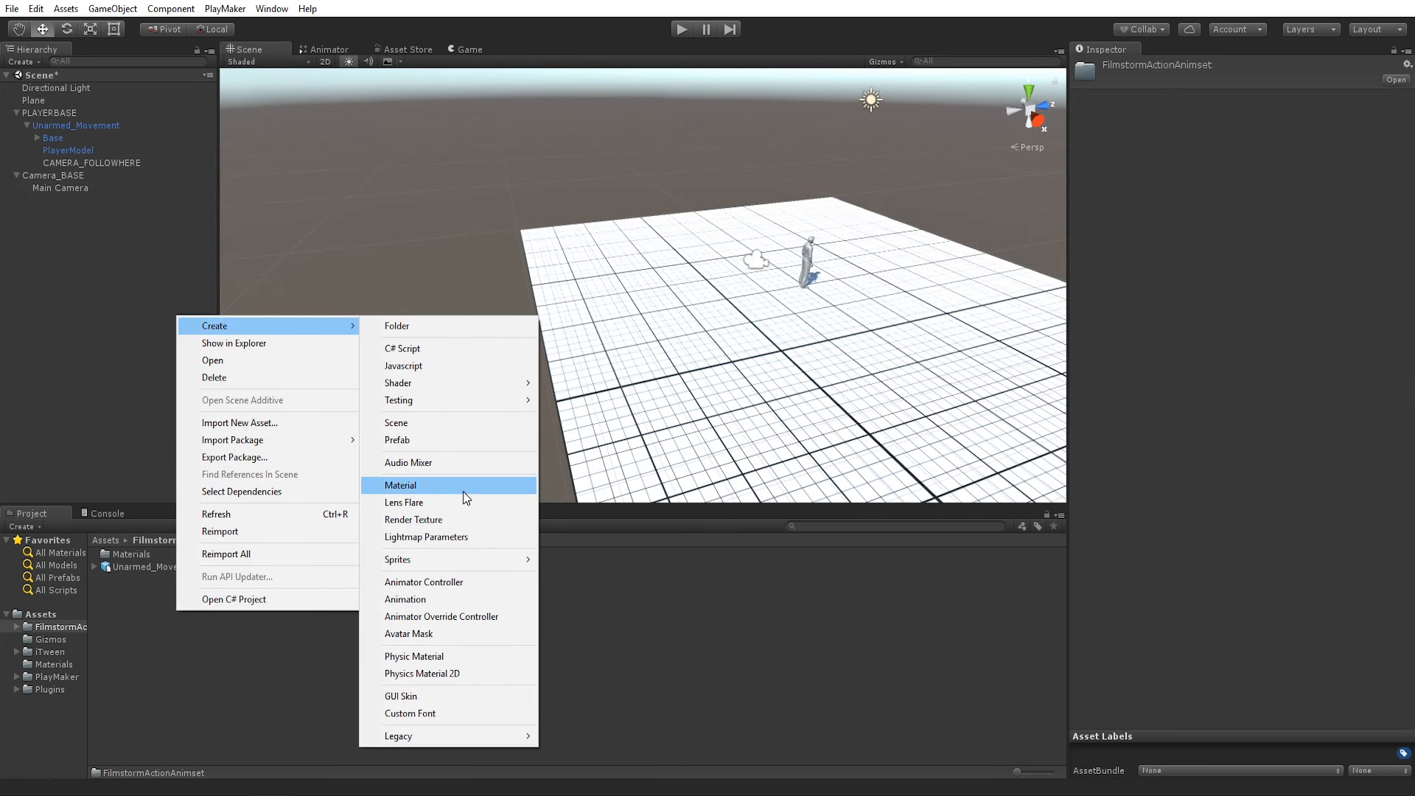
pyautogui.click(416, 584)
pyautogui.write('Animation')
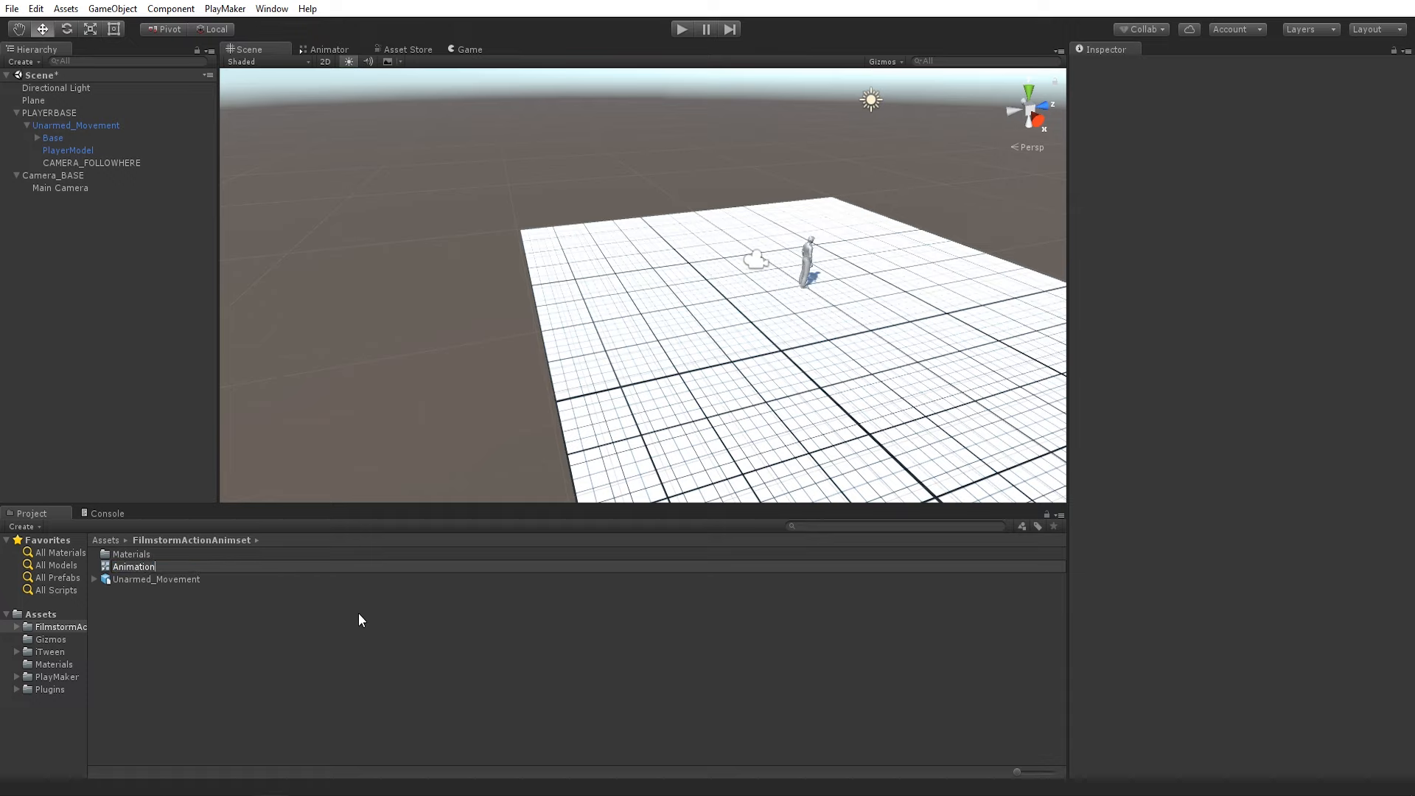
pyautogui.hotkey('ctrl', 'a')
pyautogui.write('CharacterPlayer')
pyautogui.press('Return')
# - Assign the CharacterPlayer controller to the Animator of Unarmed_Movement
pyautogui.click(64, 136)
pyautogui.click(62, 126)
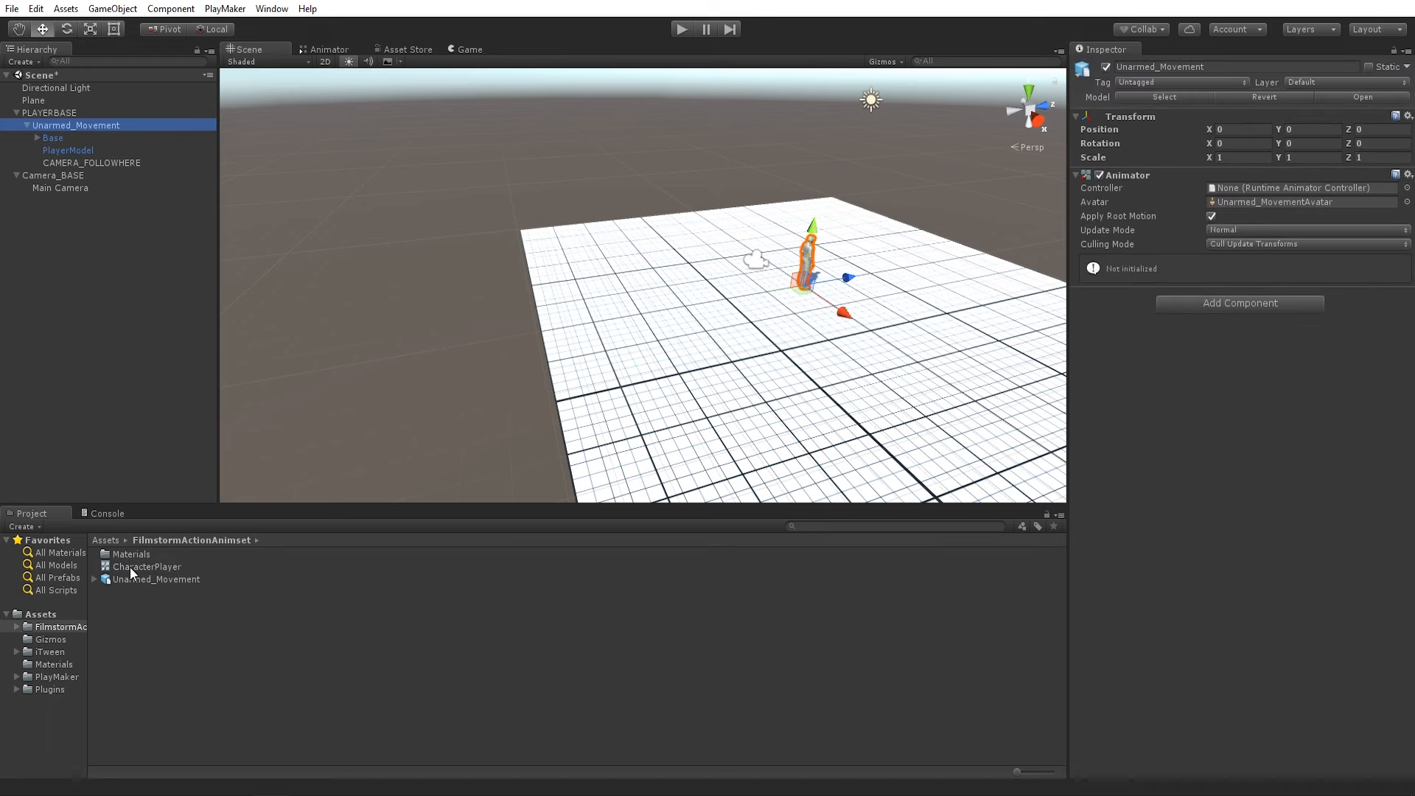
pyautogui.moveTo(130, 568); pyautogui.dragTo(1267, 187)
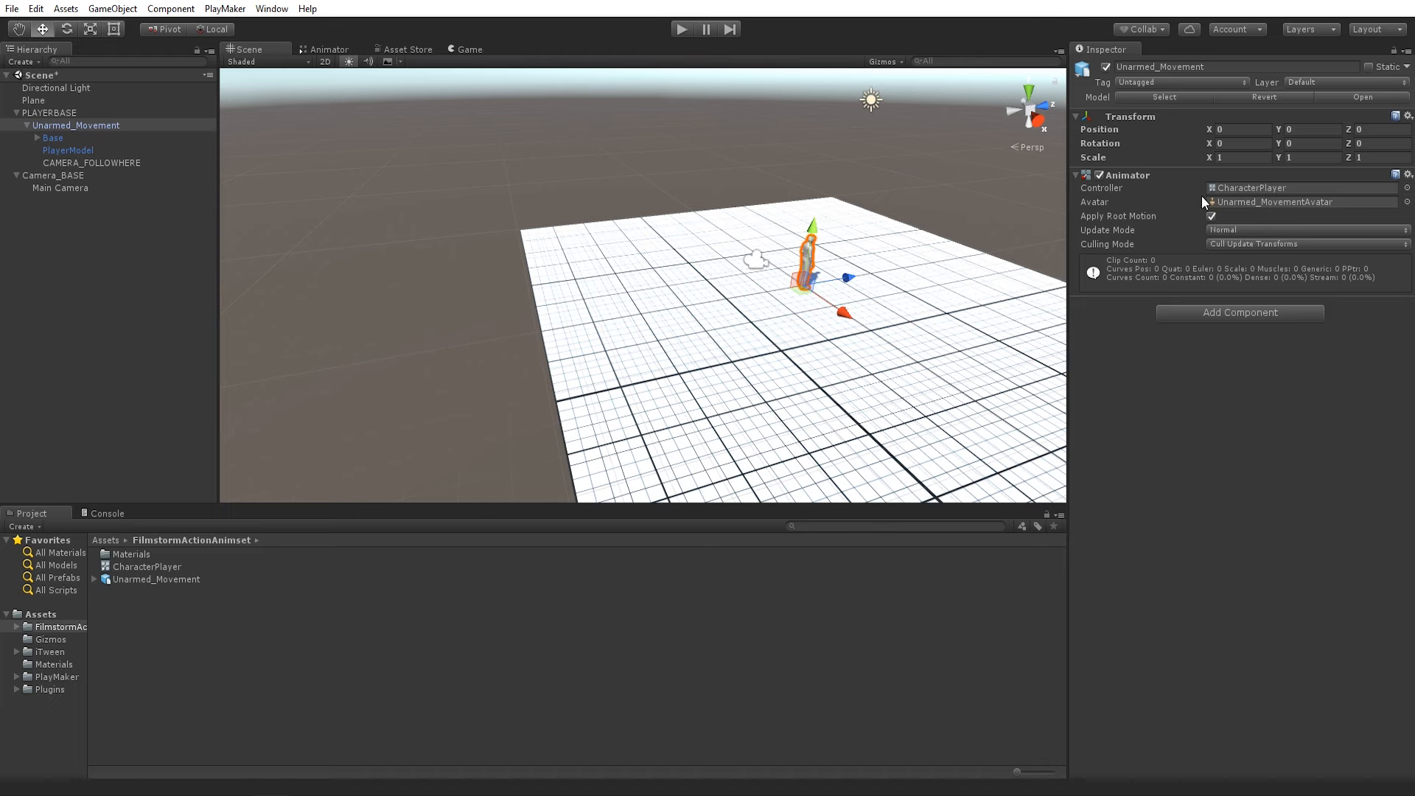
# - Add a PlayMakerFSM component to Unarmed_Movement and name the FSM Movement
pyautogui.click(1212, 312)
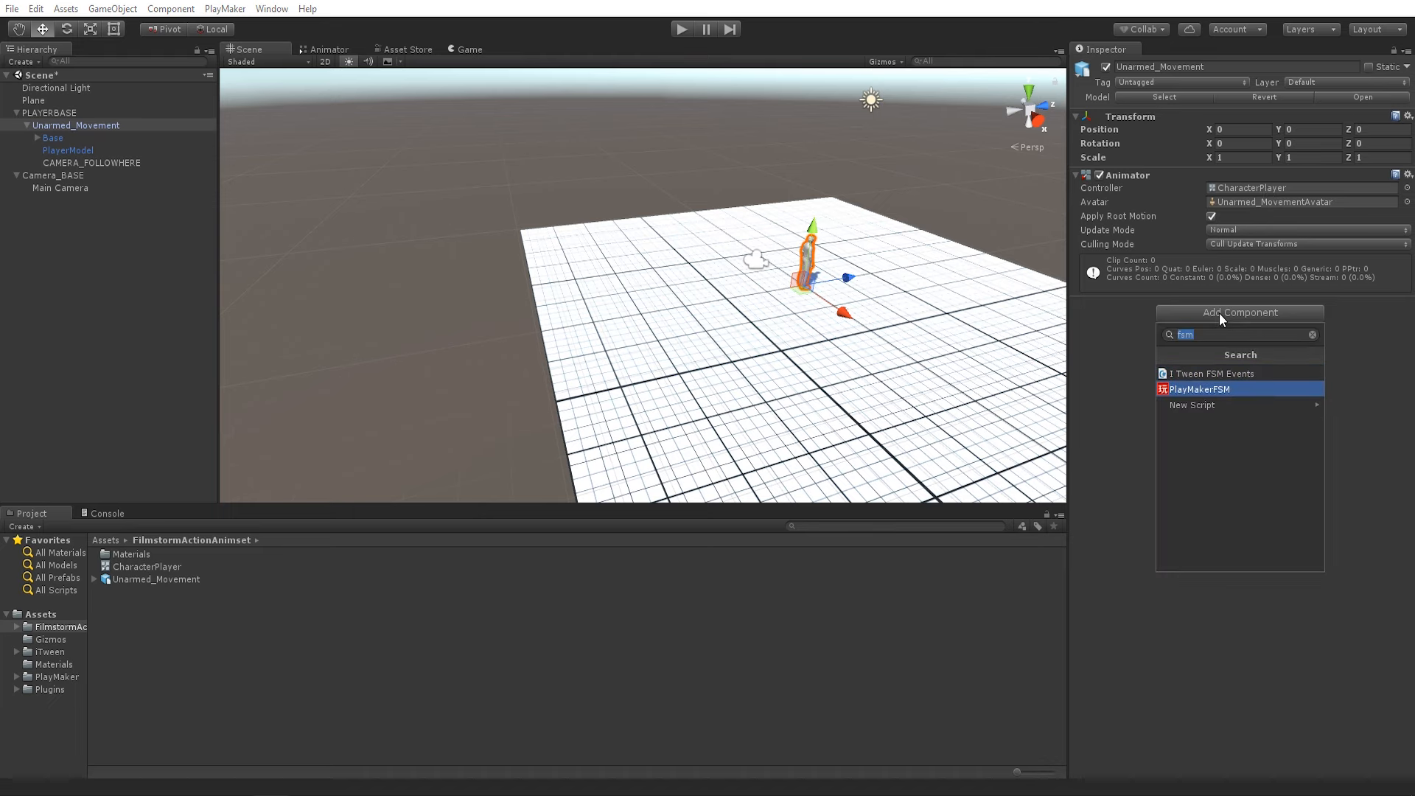
pyautogui.press('Return')
pyautogui.click(1181, 315)
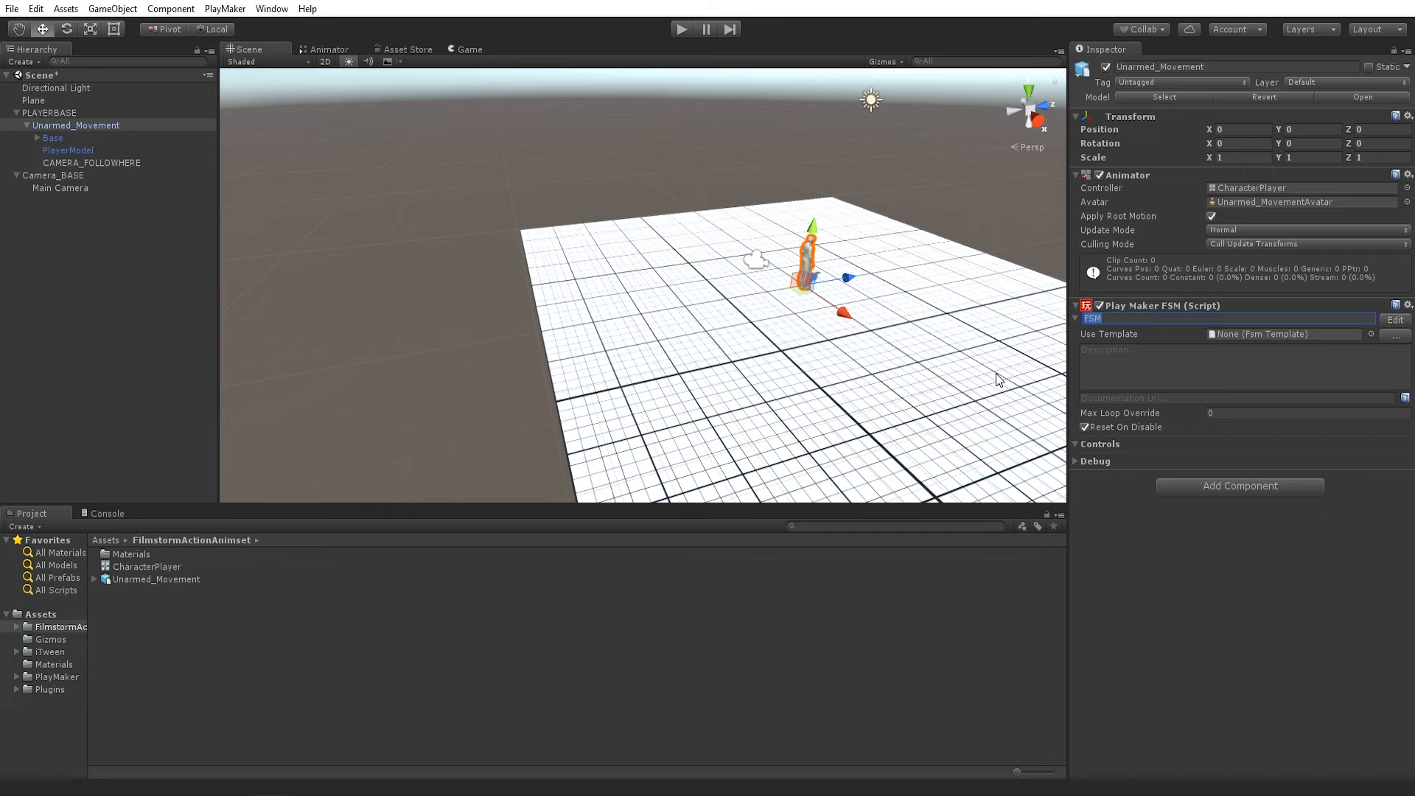
pyautogui.write('Movement')
pyautogui.press('Return')
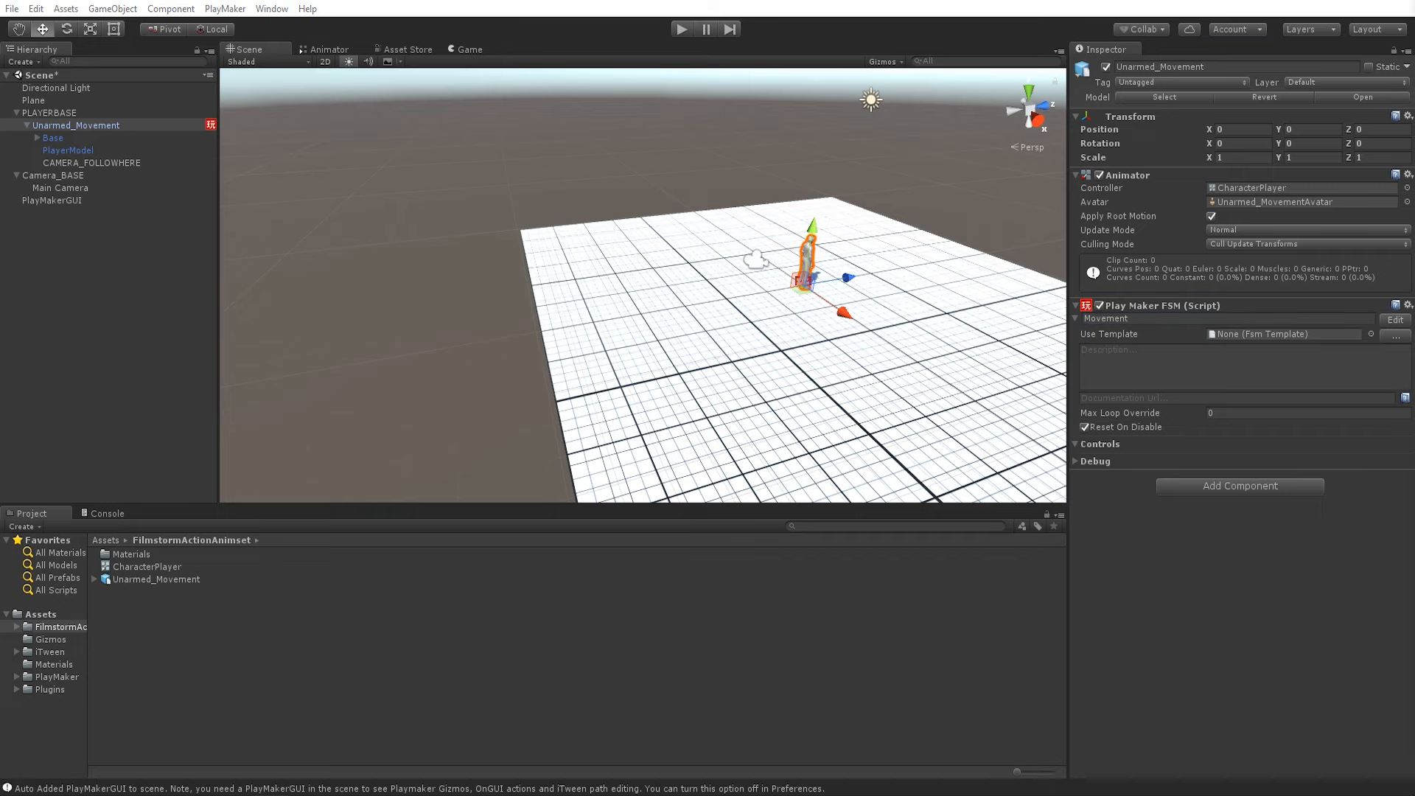
# - Shrink and reposition the PlayMaker editor window and place the start state of the Movement FSM near the middle of the graph
pyautogui.moveTo(1414, 149); pyautogui.dragTo(313, 102)
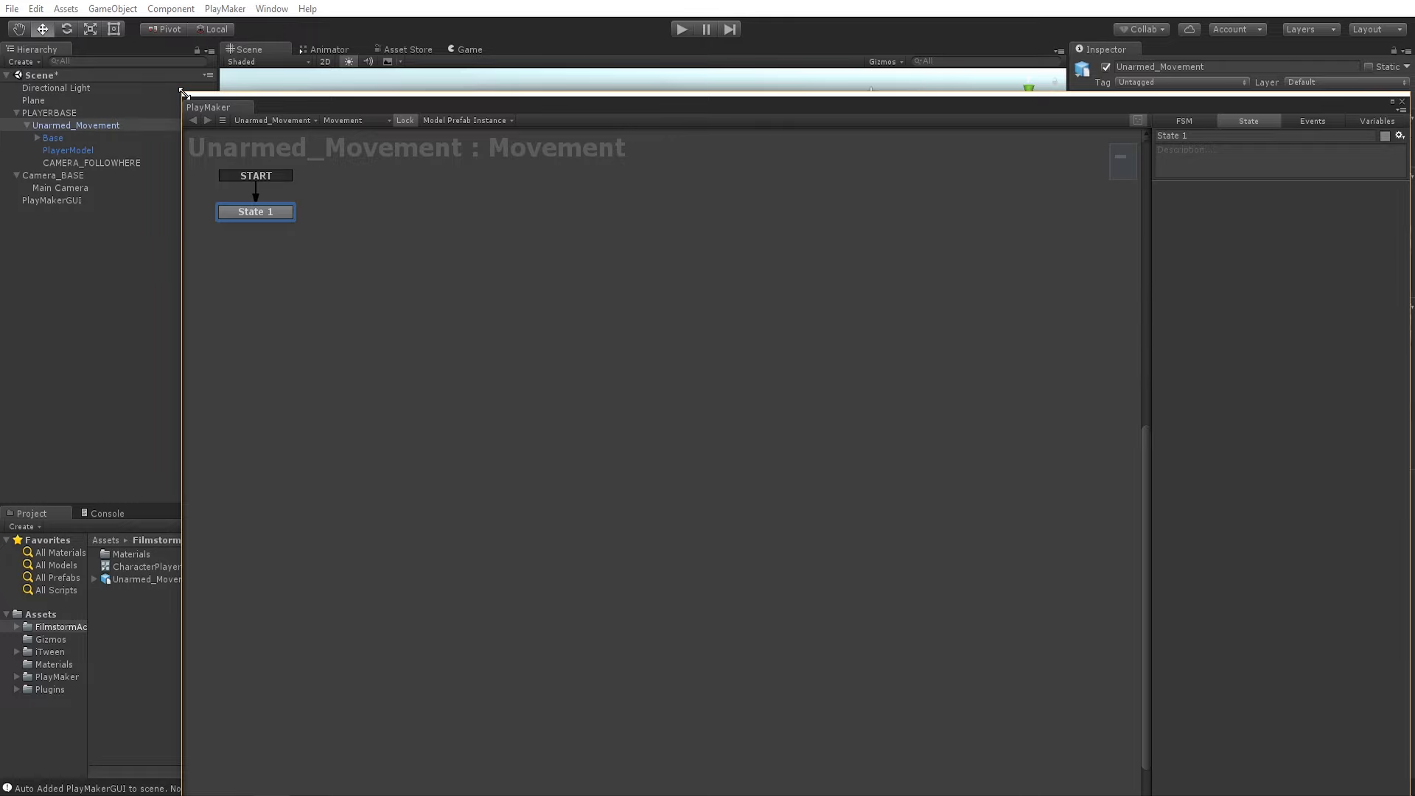
pyautogui.moveTo(182, 92); pyautogui.dragTo(509, 376)
pyautogui.moveTo(680, 389); pyautogui.dragTo(391, 198)
pyautogui.moveTo(335, 312); pyautogui.dragTo(503, 319)
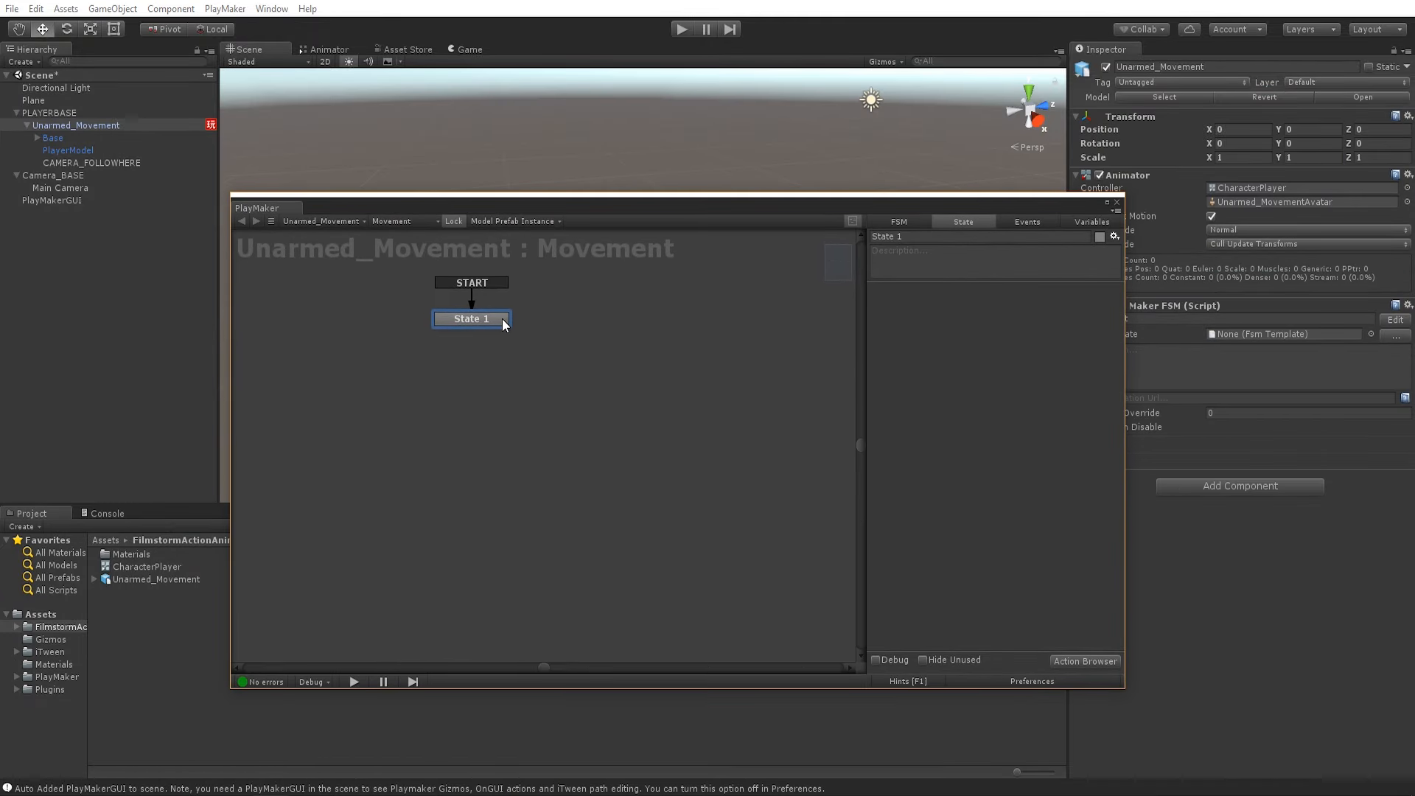
# - Rename the start state SetPlayerOBJ and give it a single FINISHED transition
pyautogui.click(956, 236)
pyautogui.write('SetPlay')
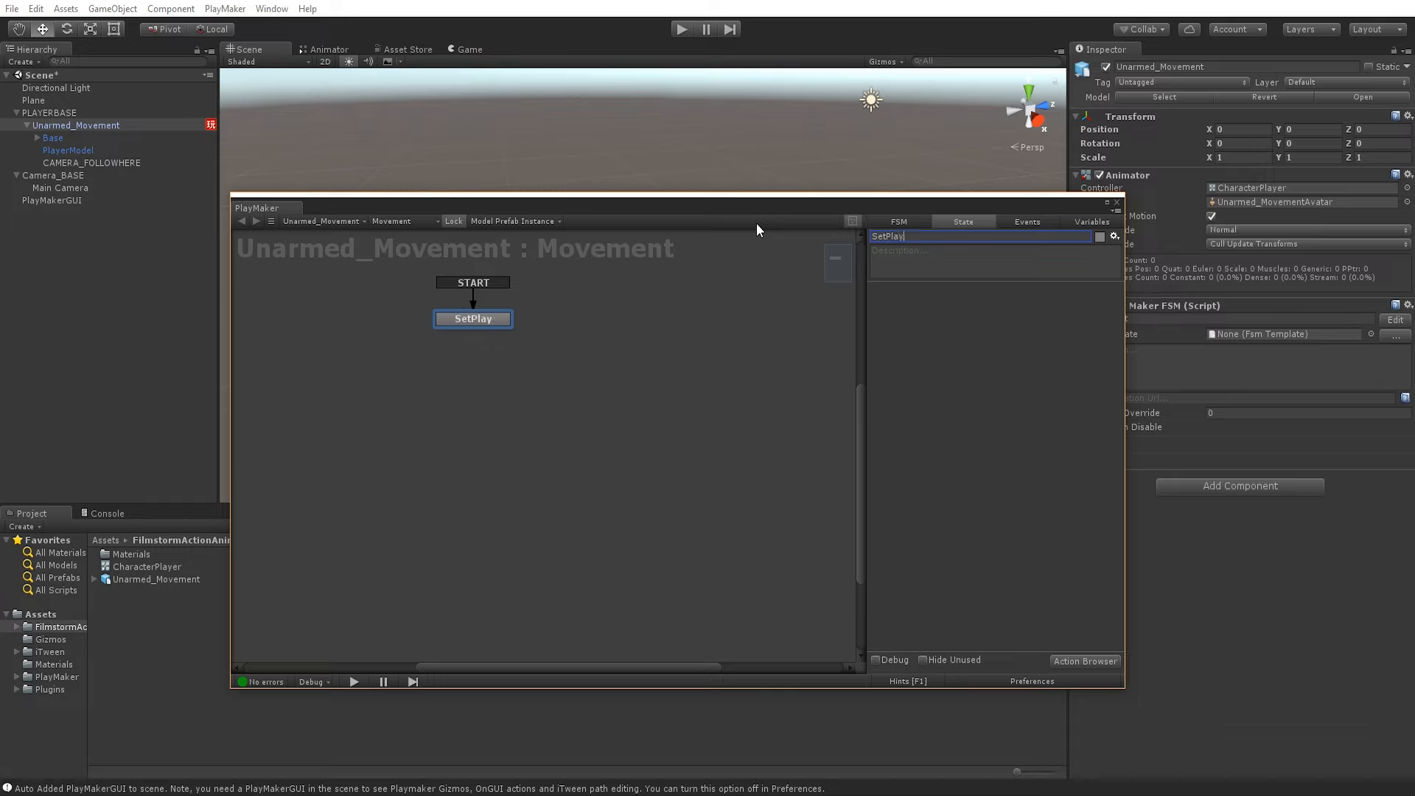
pyautogui.write('erOBJ')
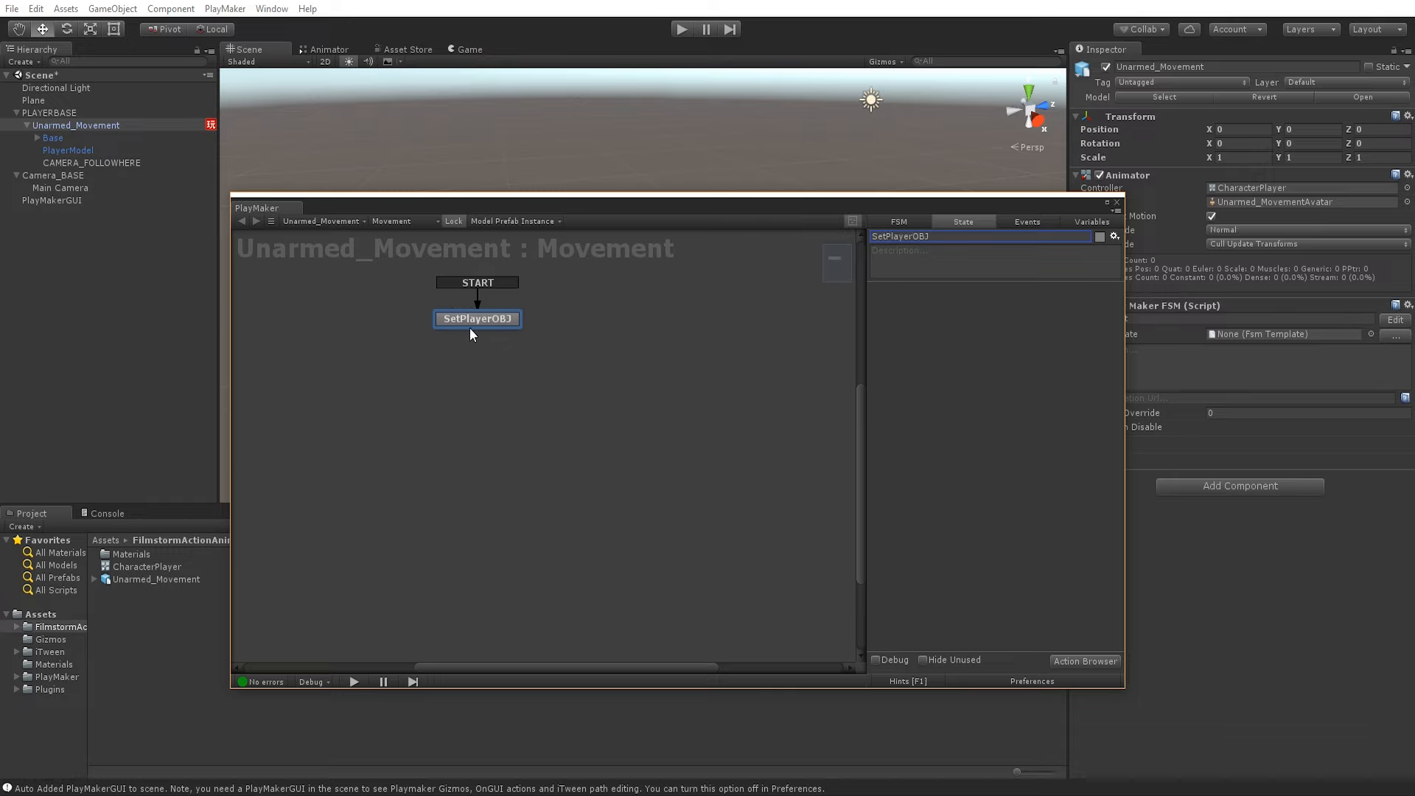
pyautogui.keyDown('ctrl'); pyautogui.click(475, 323); pyautogui.keyUp('ctrl')
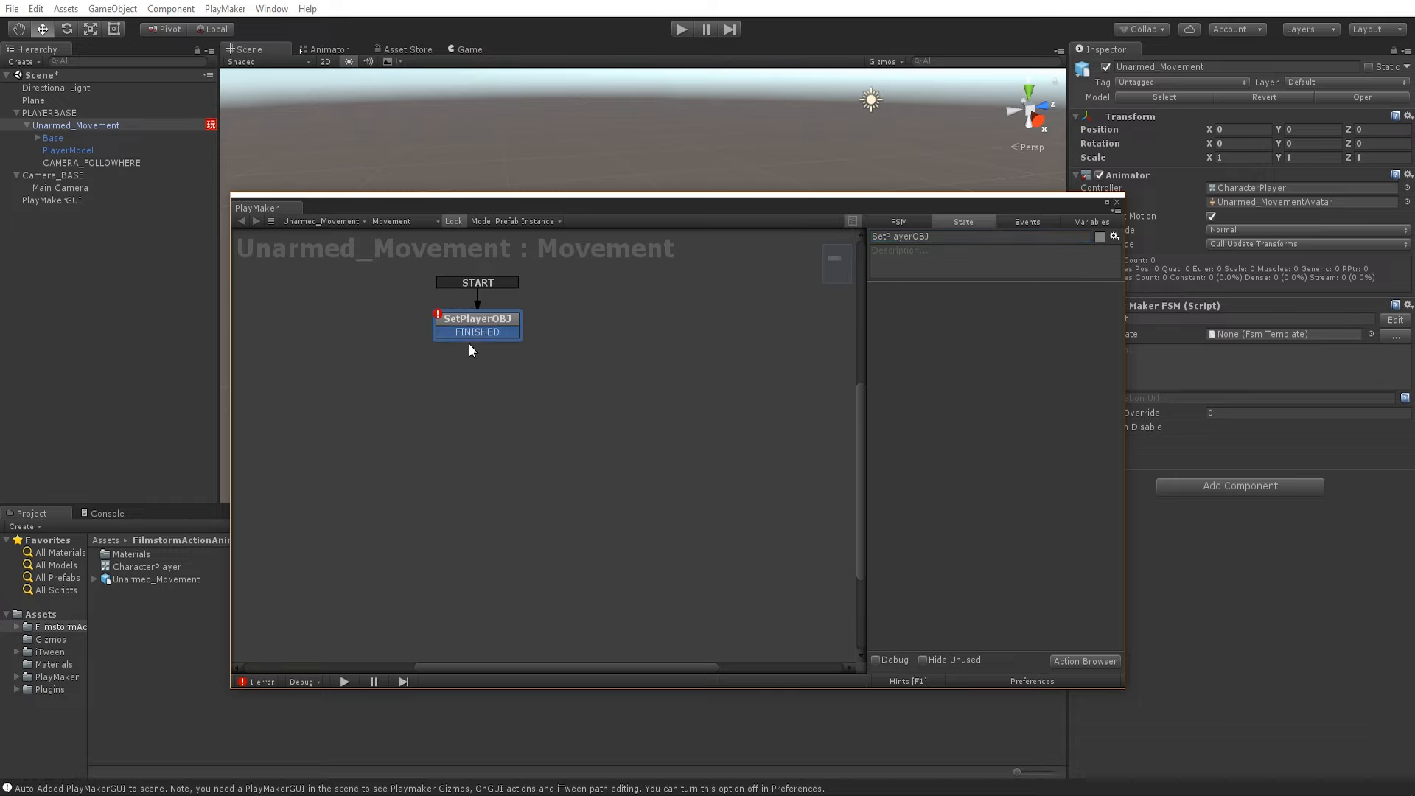
pyautogui.keyDown('ctrl'); pyautogui.click(508, 324); pyautogui.keyUp('ctrl')
pyautogui.keyDown('ctrl'); pyautogui.click(508, 324); pyautogui.keyUp('ctrl')
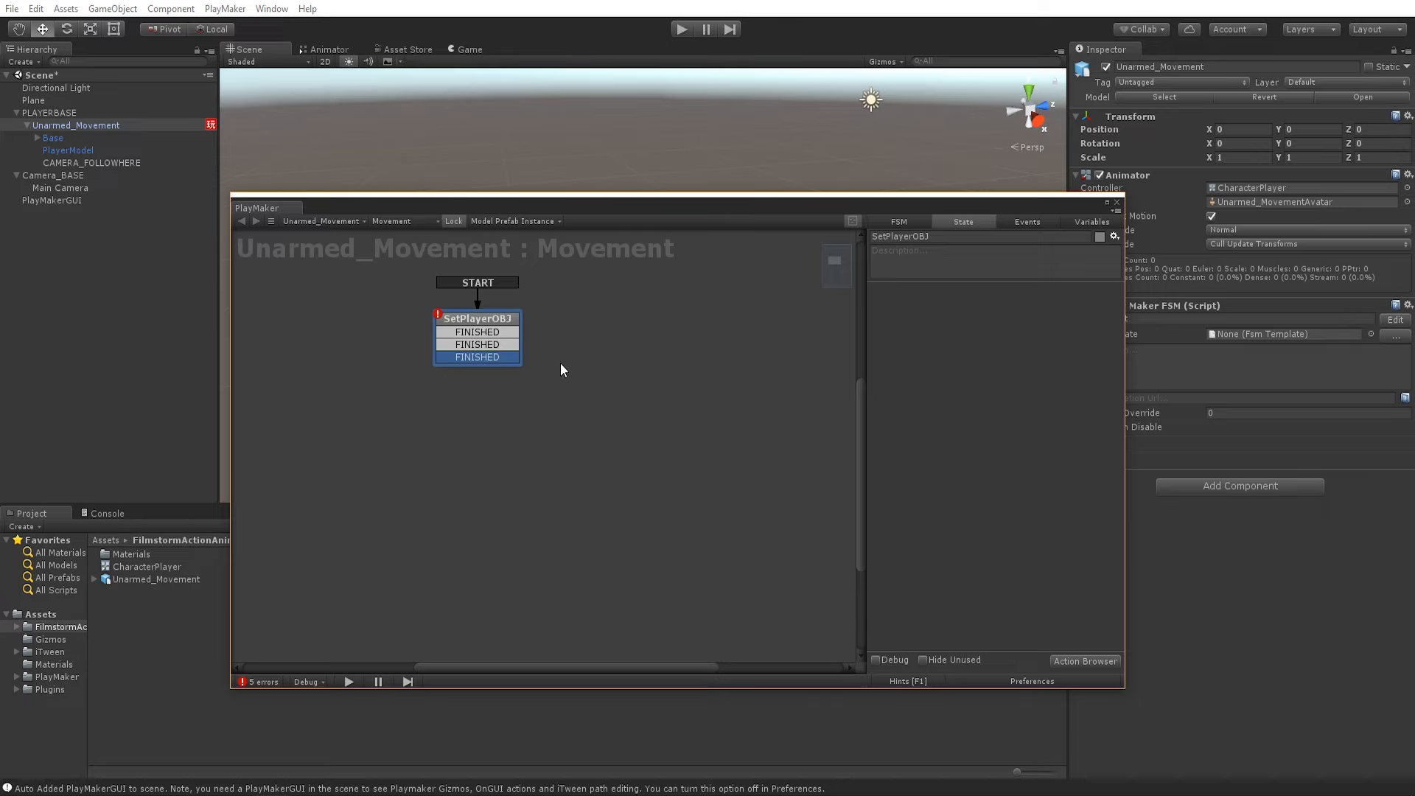
pyautogui.hotkey('ctrl', 'z')
pyautogui.hotkey('ctrl', 'z')
# - Add a new state below SetPlayerOBJ and link the FINISHED transition to it
pyautogui.rightClick(458, 395)
pyautogui.click(487, 405)
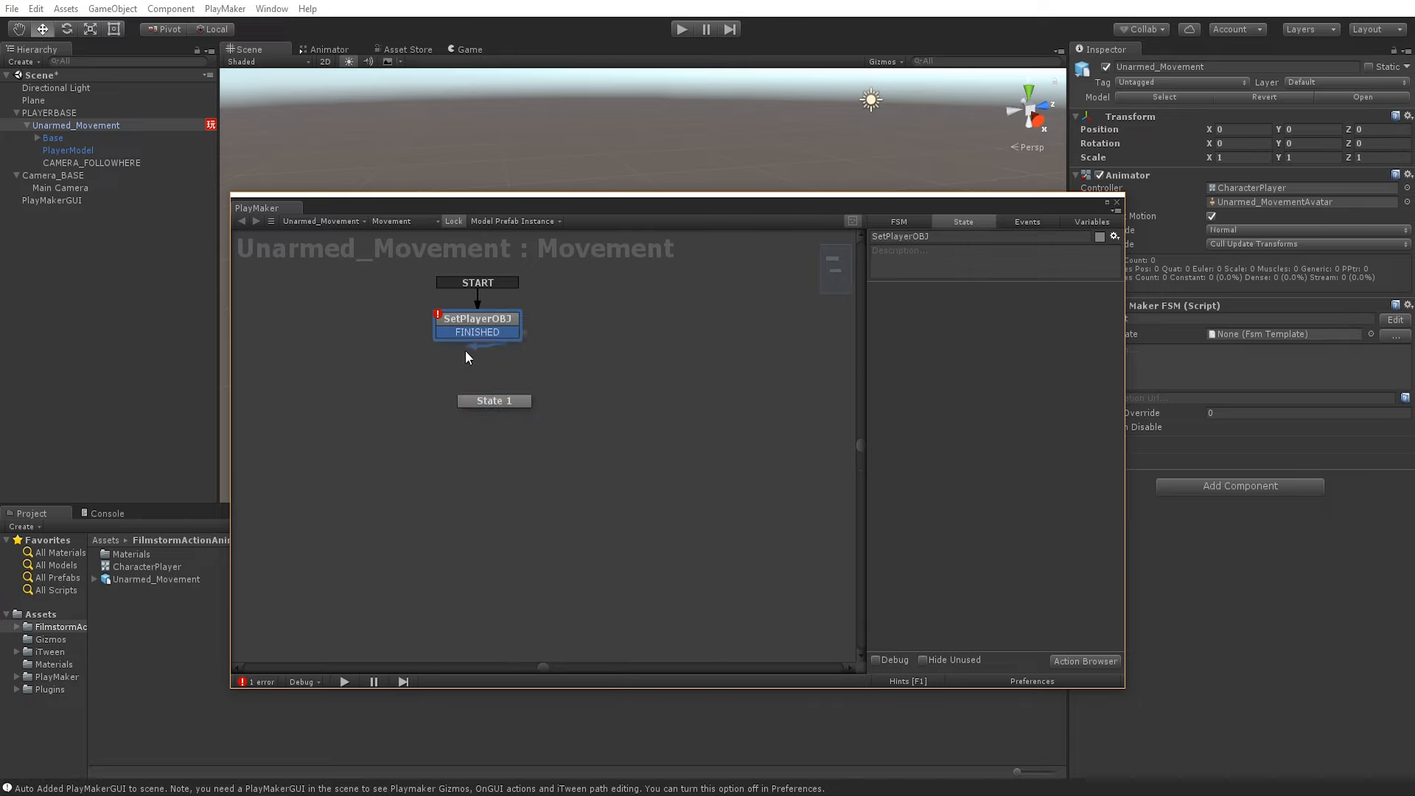
pyautogui.click(656, 423)
pyautogui.keyDown('ctrl'); pyautogui.click(651, 403); pyautogui.keyUp('ctrl')
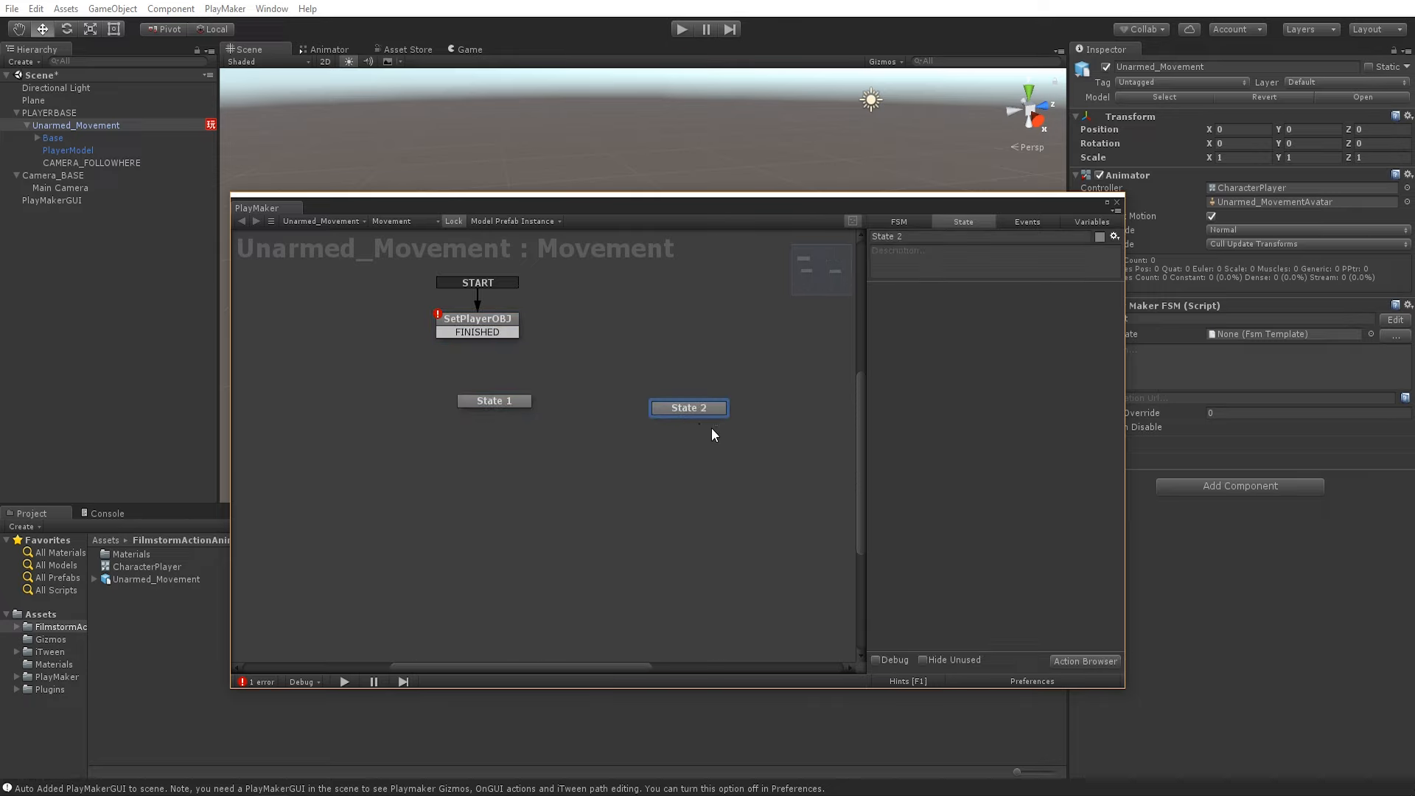
pyautogui.keyDown('ctrl'); pyautogui.click(522, 509); pyautogui.keyUp('ctrl')
pyautogui.hotkey('ctrl', 'z')
pyautogui.hotkey('ctrl', 'z')
pyautogui.moveTo(484, 406); pyautogui.dragTo(453, 409)
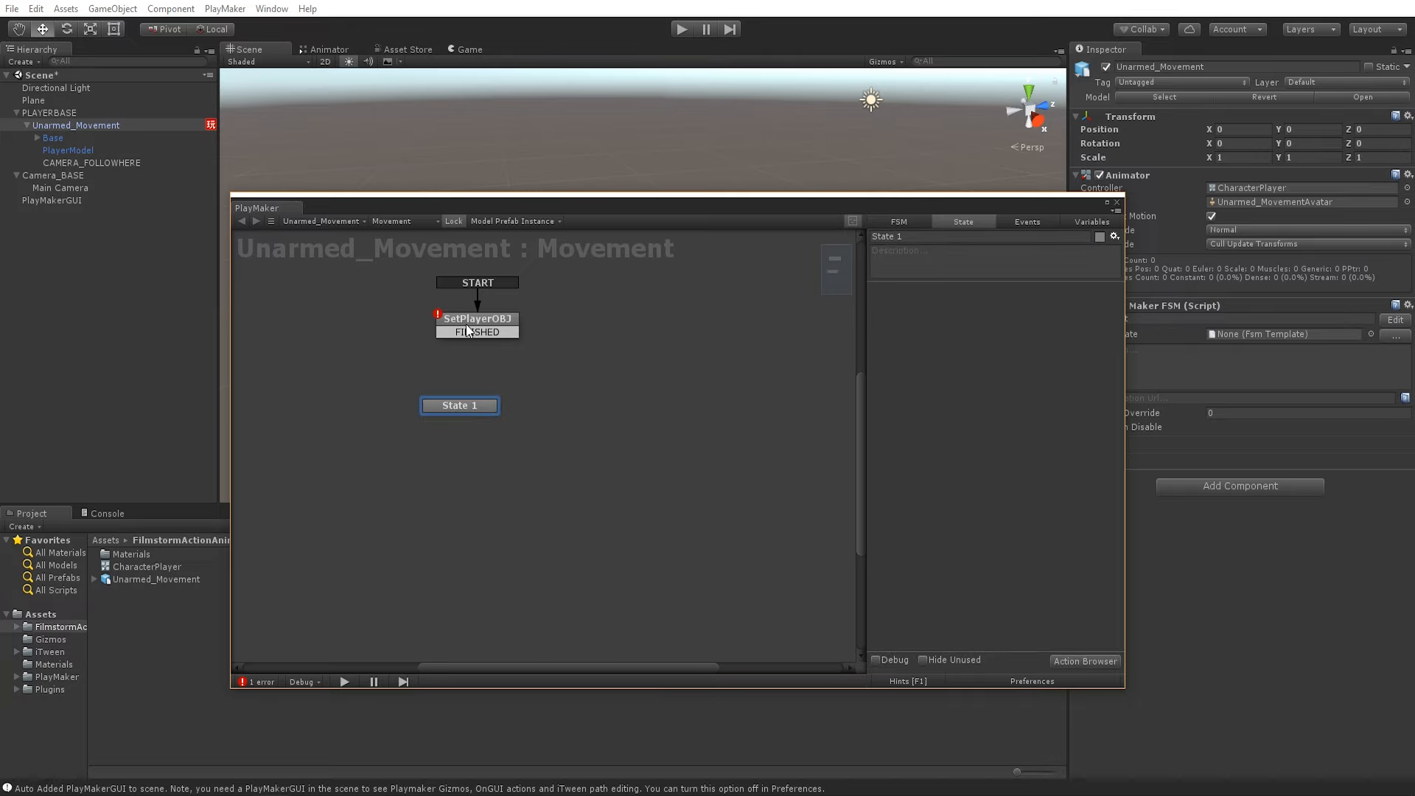
pyautogui.moveTo(470, 337); pyautogui.dragTo(466, 404)
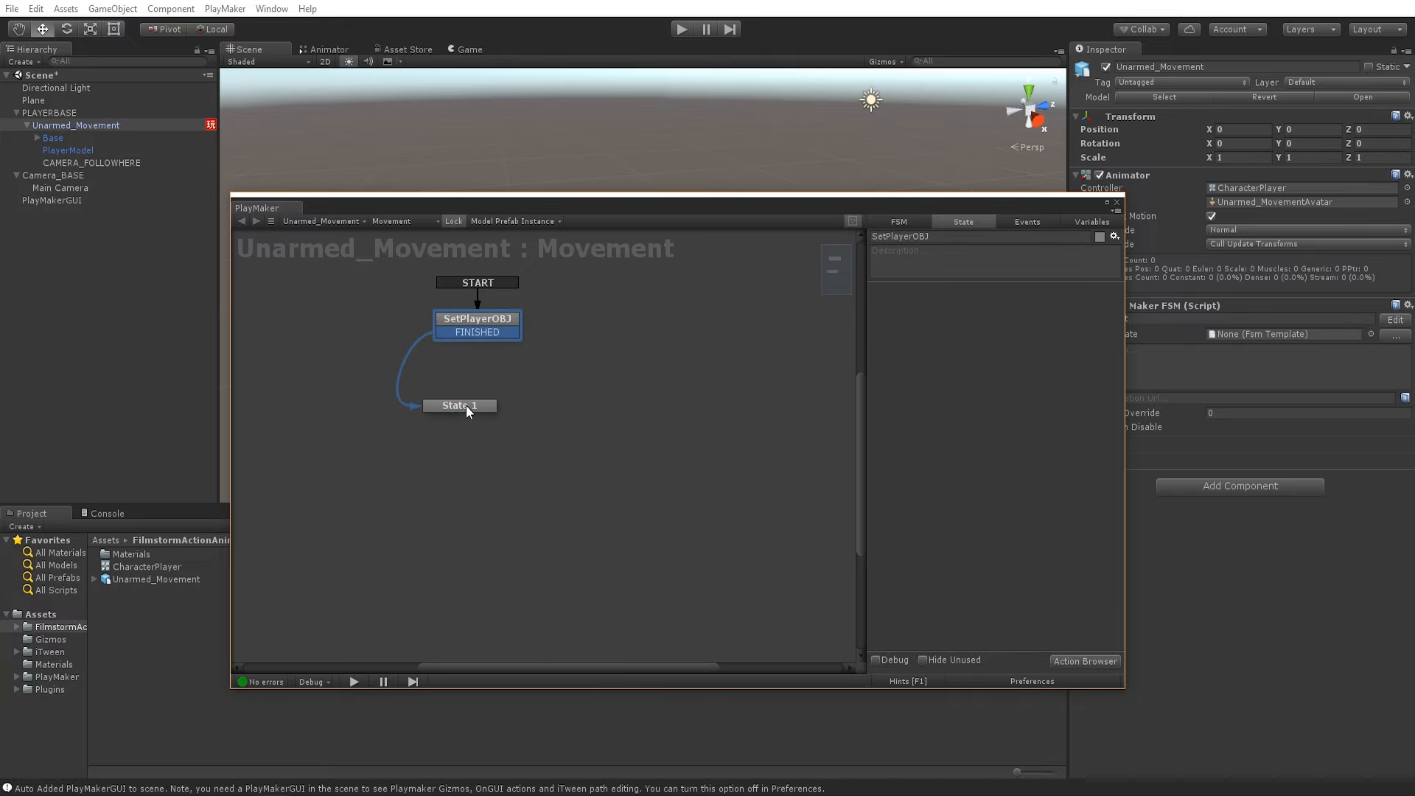
# - Add a Set Game Object action to the SetPlayerOBJ state
pyautogui.rightClick(1014, 520)
pyautogui.click(1059, 670)
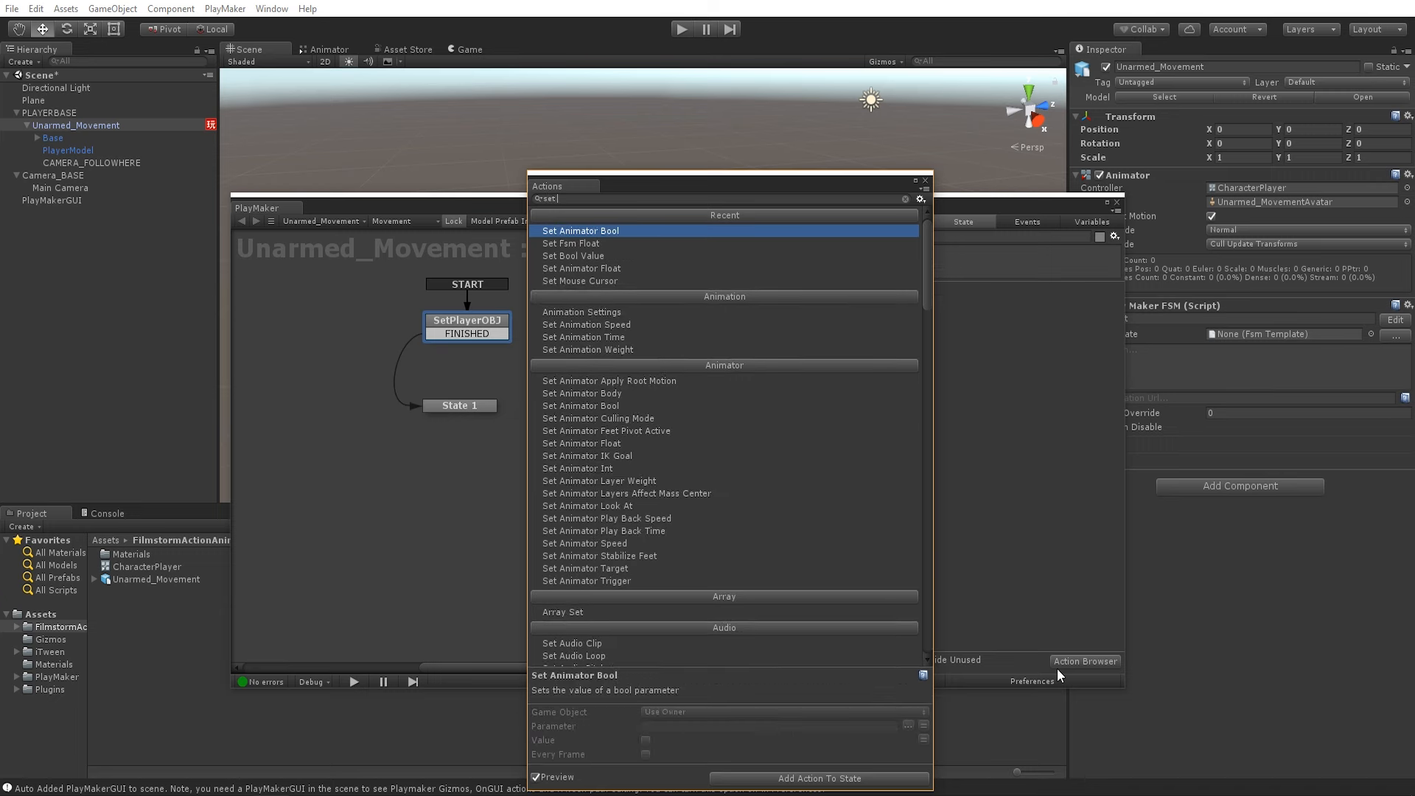
pyautogui.write('ga')
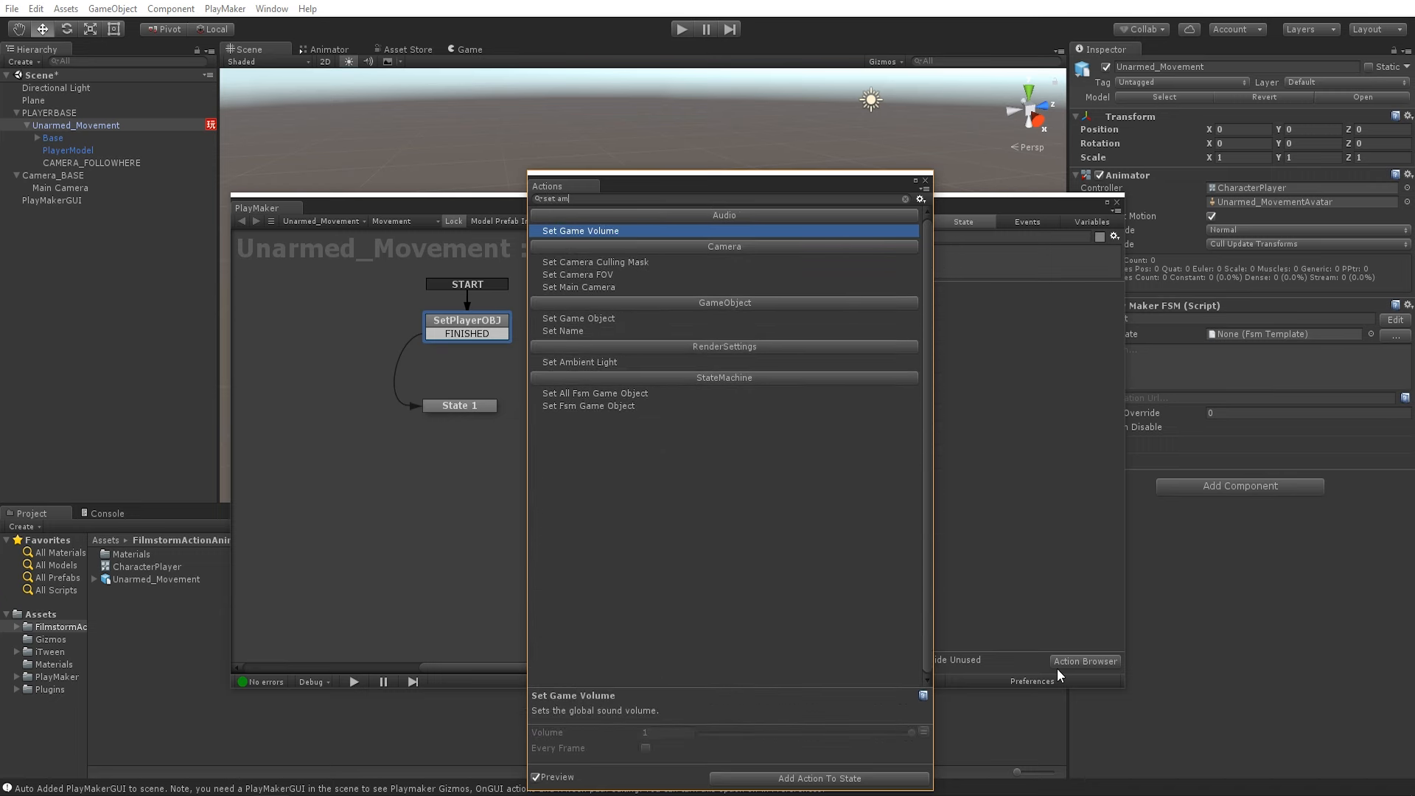
pyautogui.write('me')
pyautogui.press('Down')
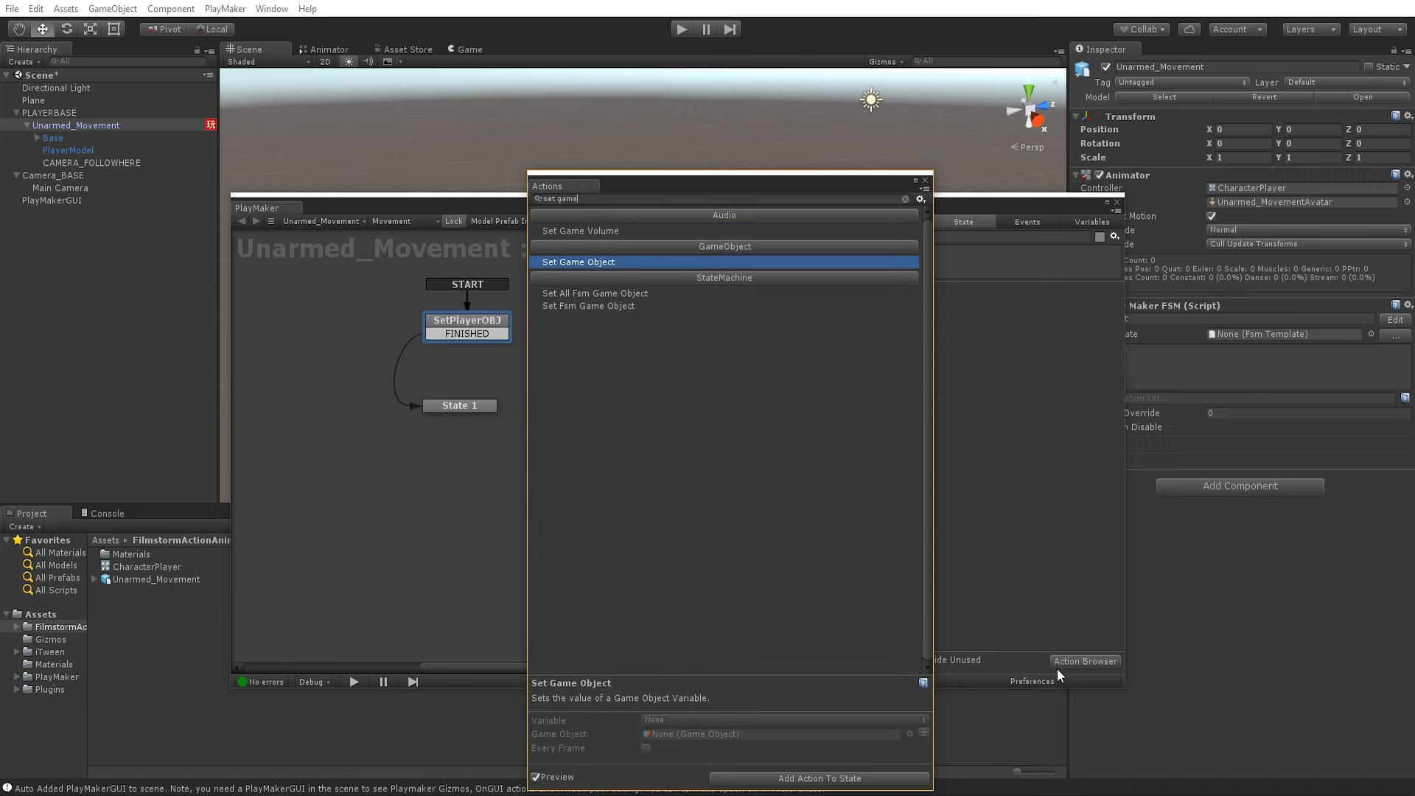
pyautogui.press('Return')
pyautogui.click(925, 180)
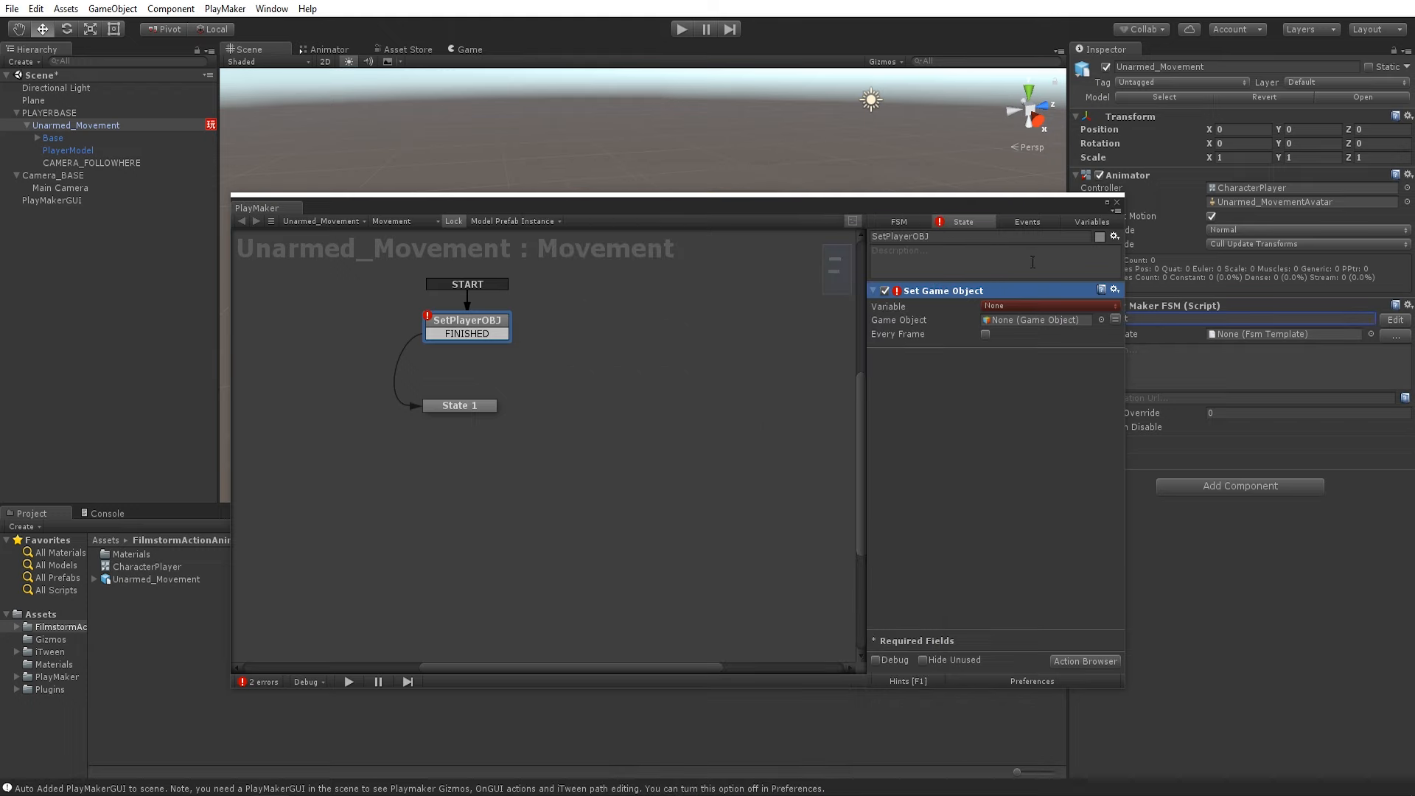
# - Open the type choices for a new variable in the Movement FSM
pyautogui.click(1032, 305)
pyautogui.click(1029, 345)
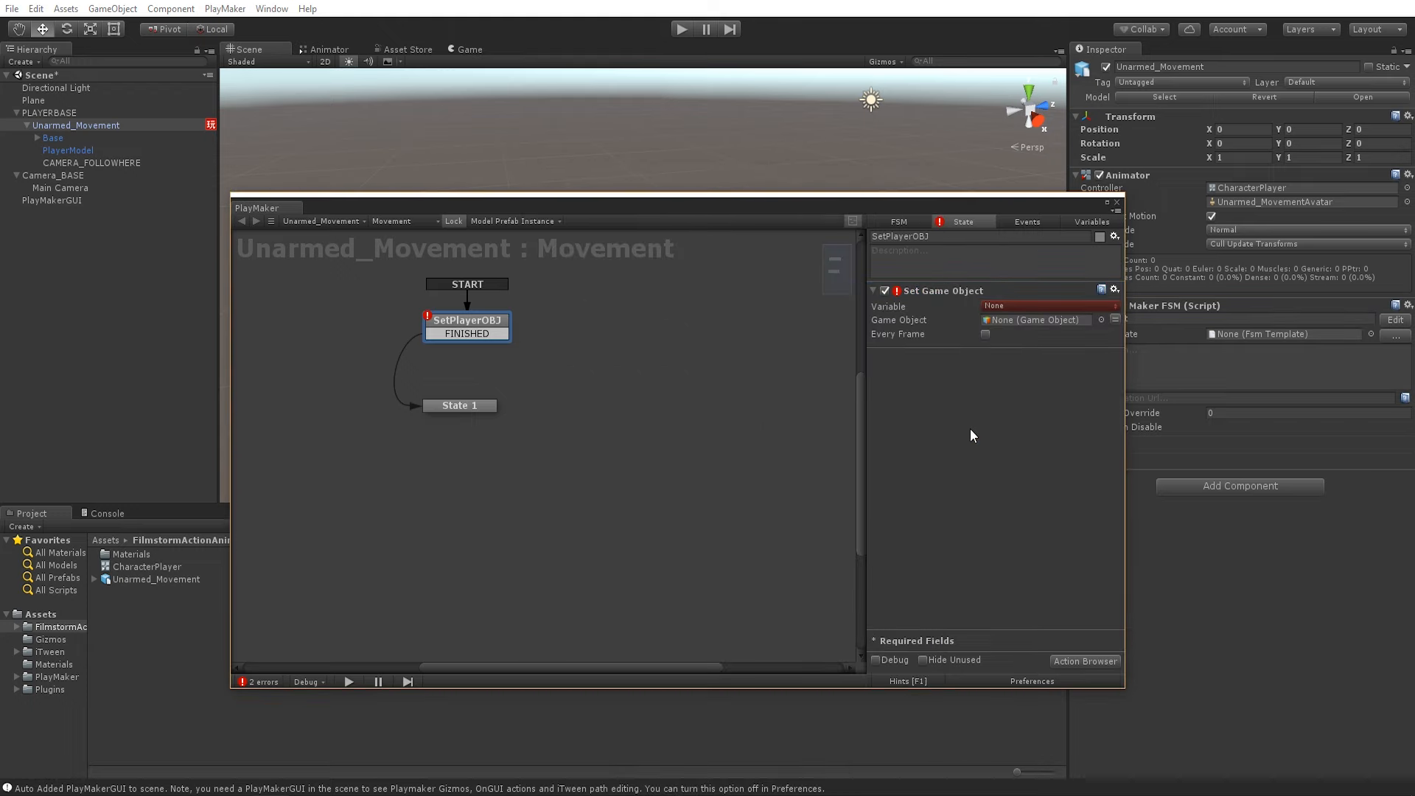
pyautogui.click(1083, 223)
pyautogui.click(1005, 638)
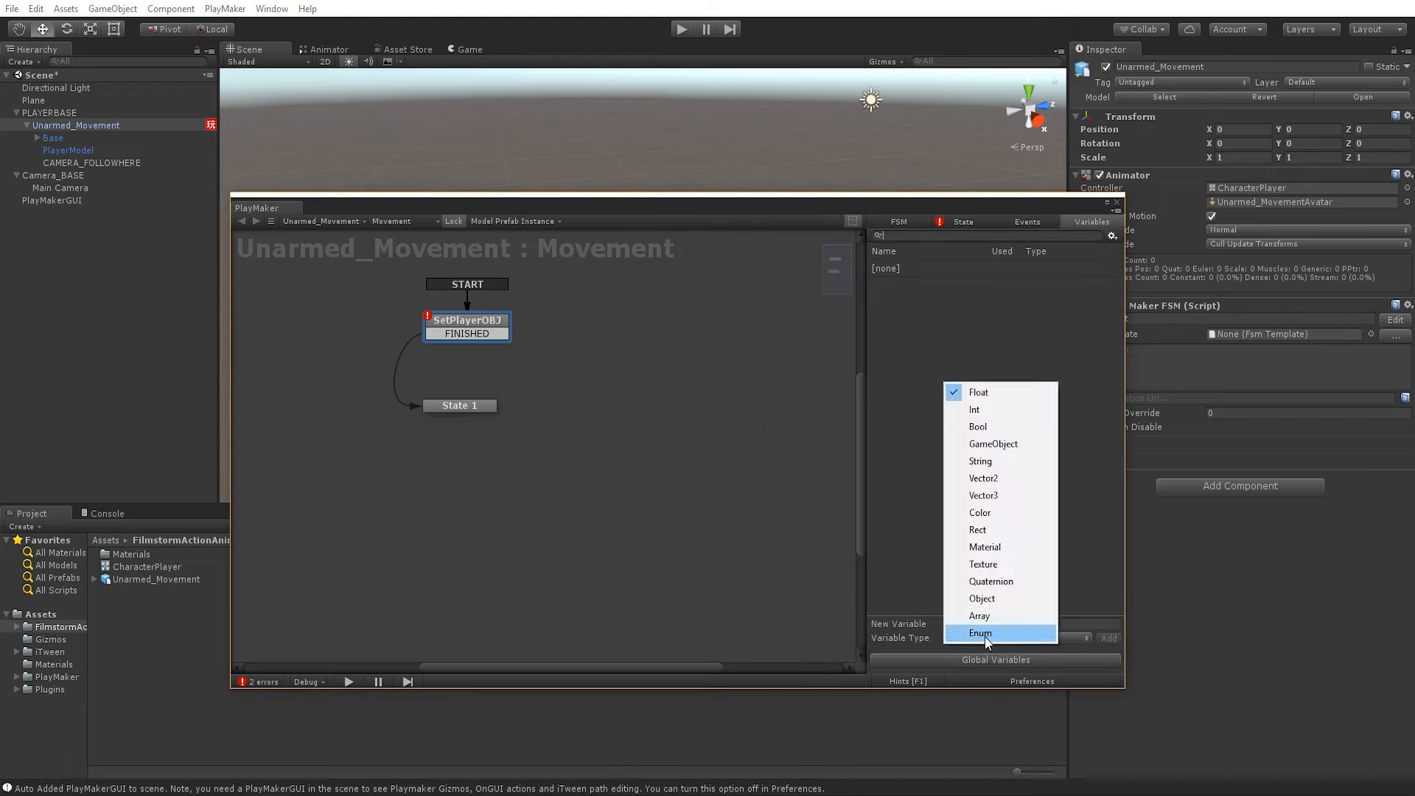
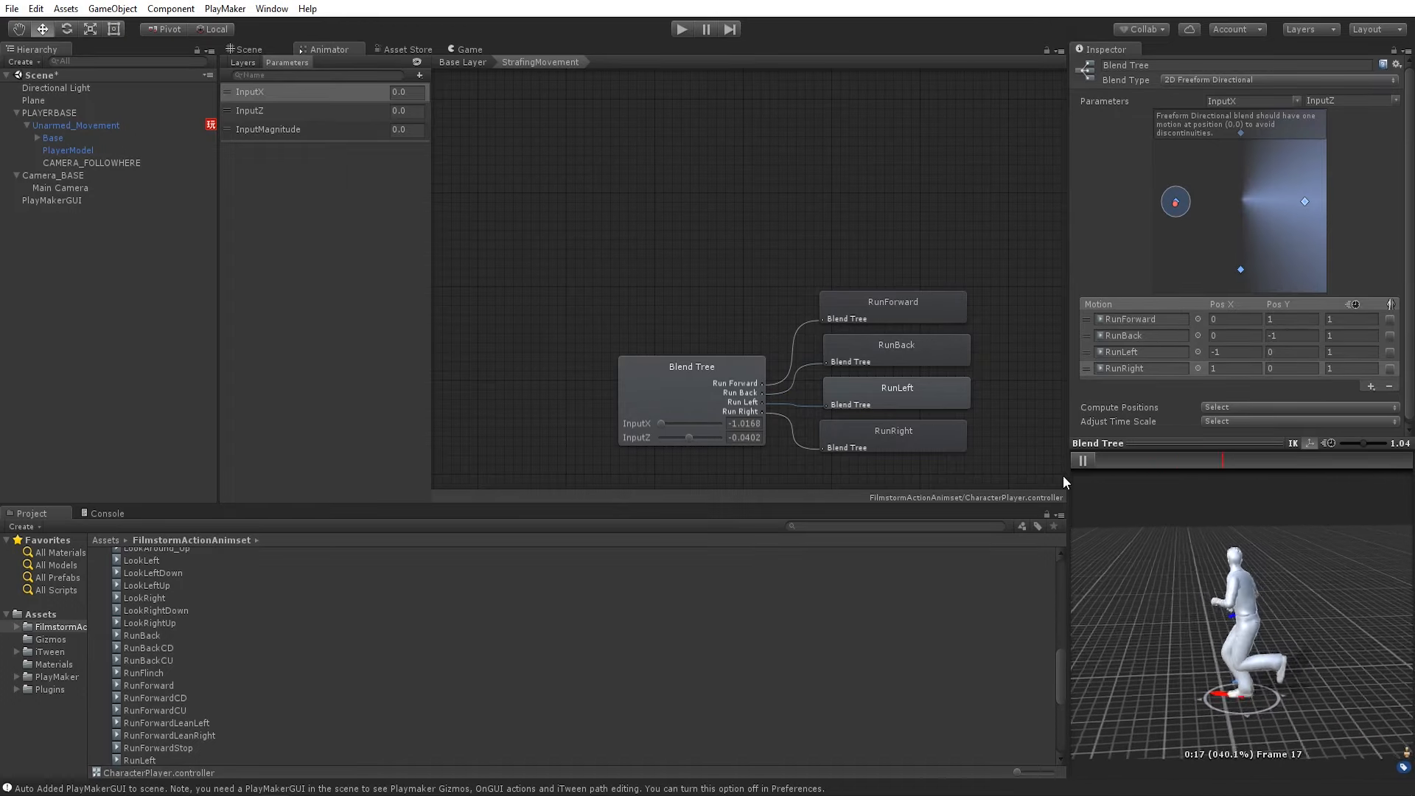
# - Return to the Animator's Base Layer, then play the scene and test the character's backward and sideways movement
pyautogui.click(452, 64)
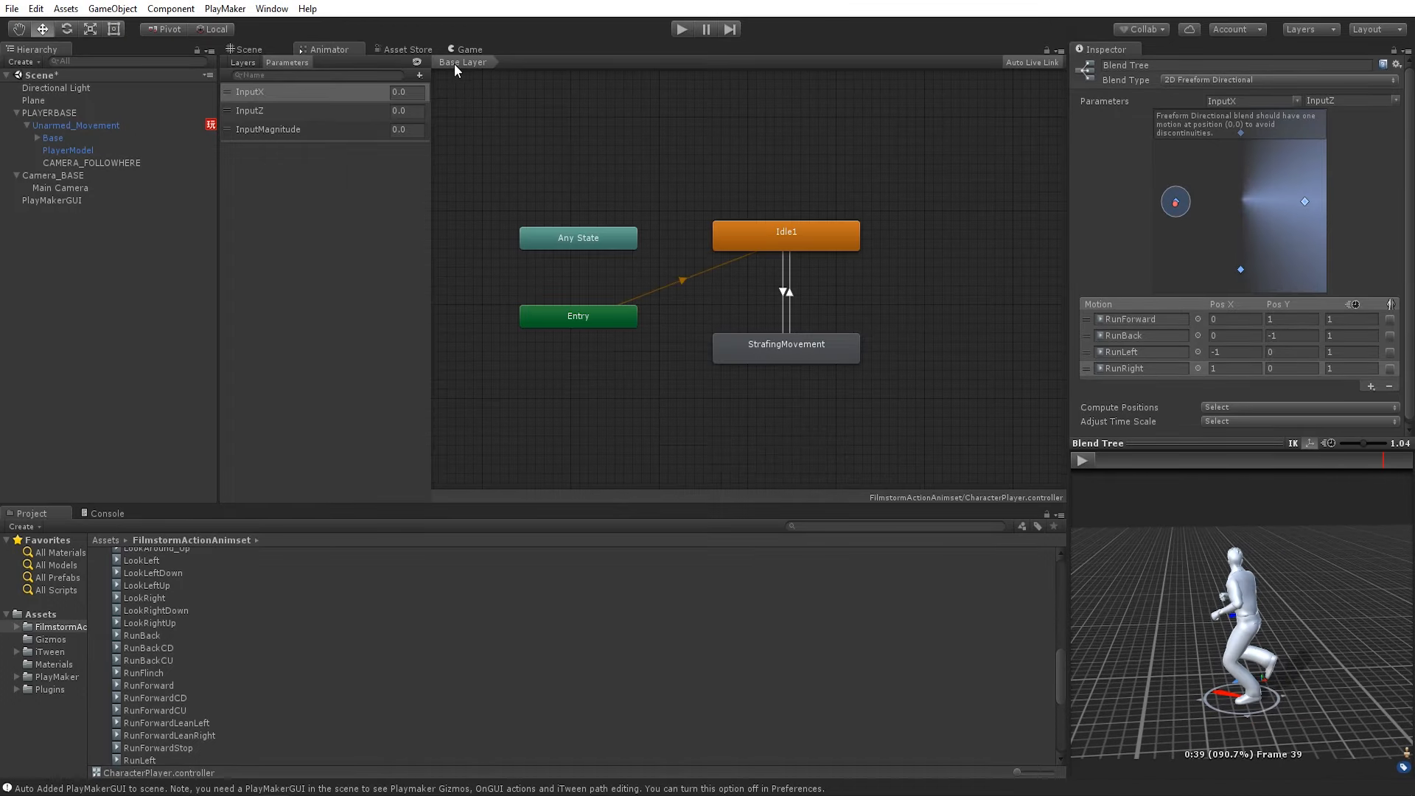
pyautogui.click(680, 31)
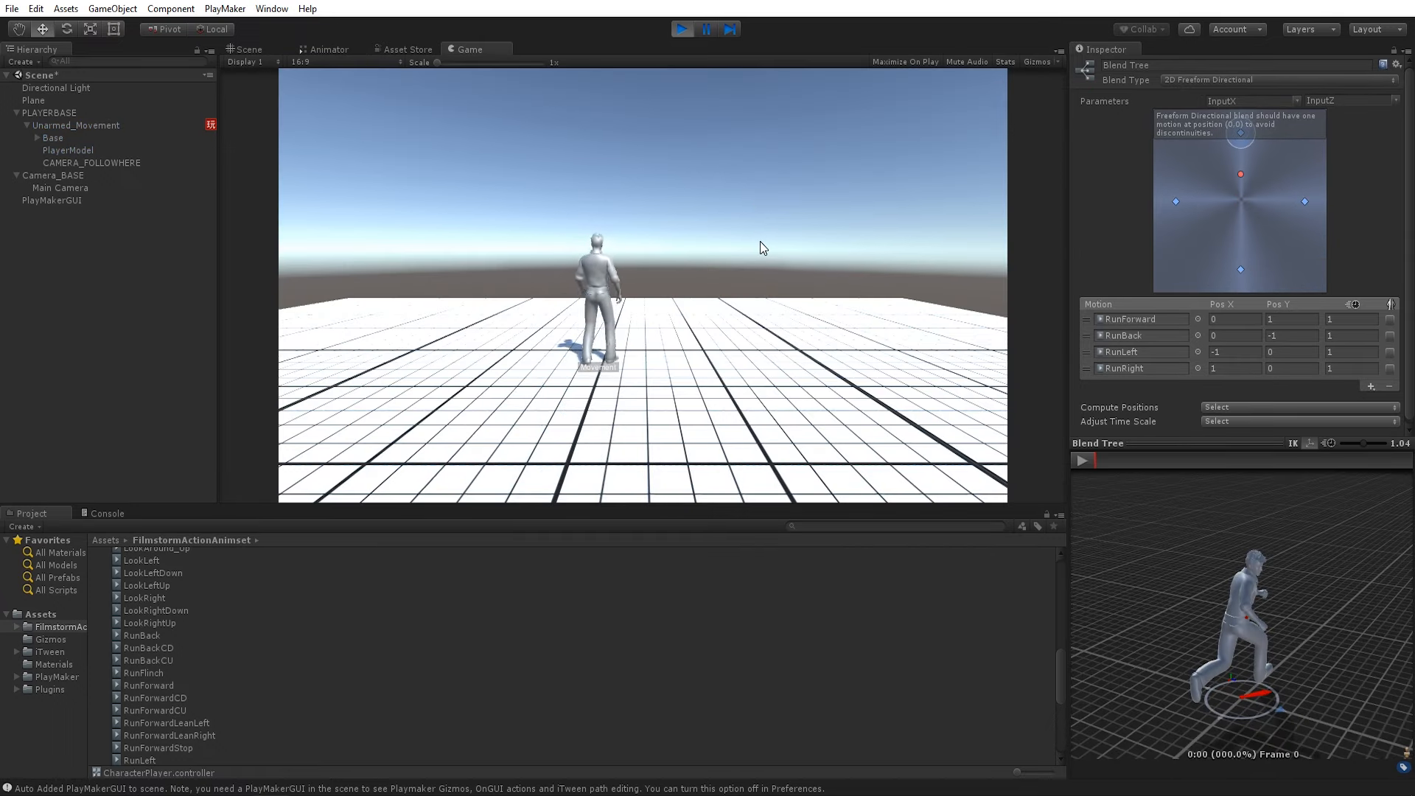
pyautogui.press('s')
pyautogui.press('a')
pyautogui.press('d')
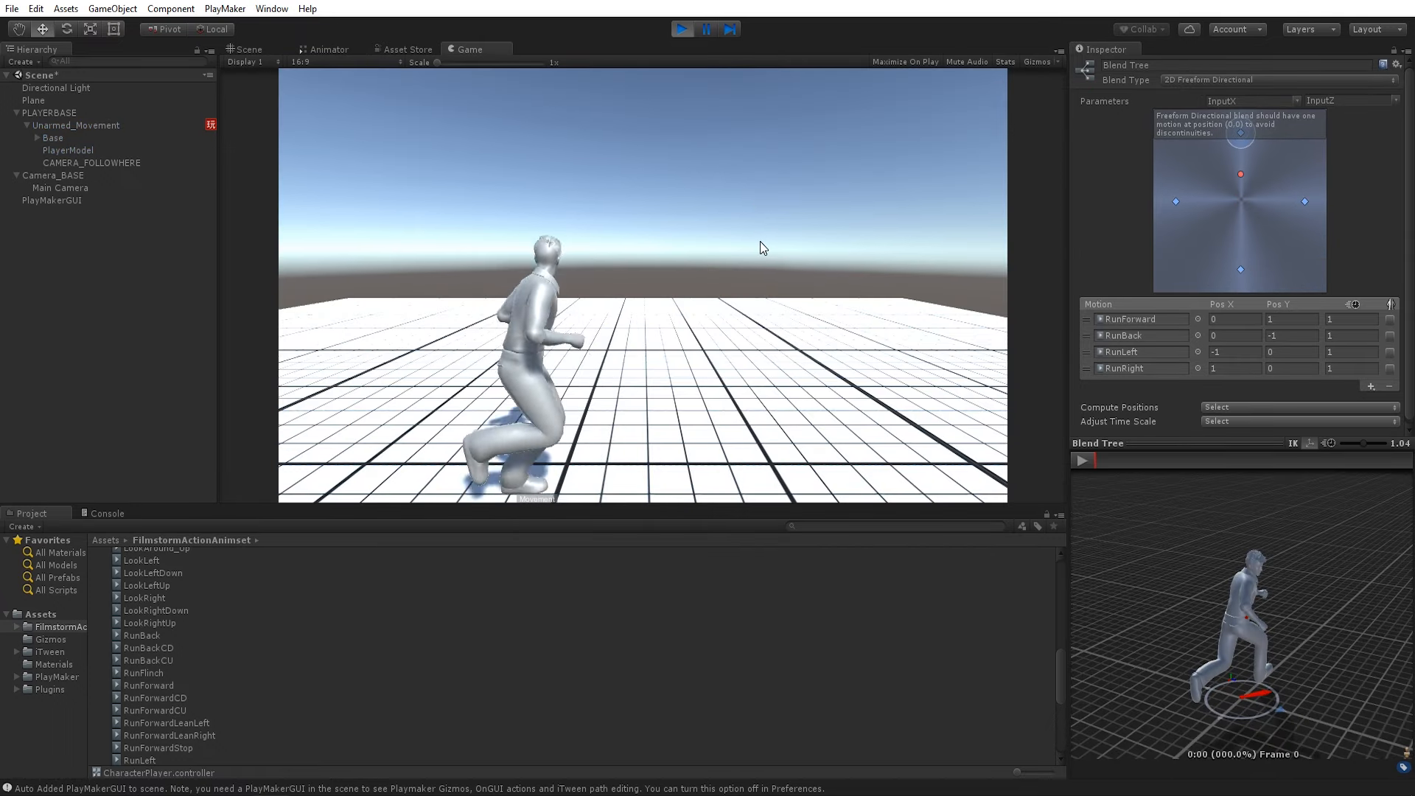
pyautogui.press('a')
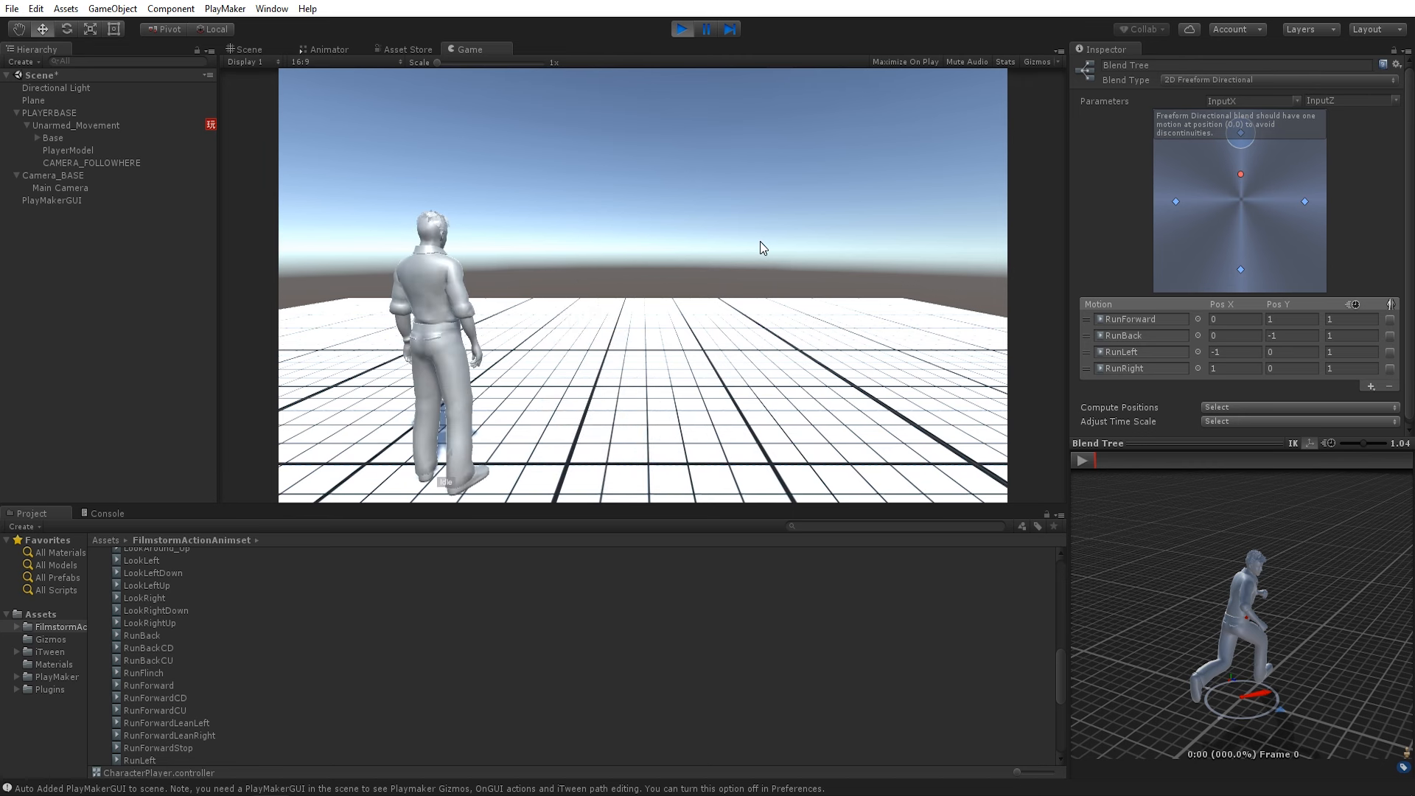
pyautogui.hotkey('ctrl', 'p')
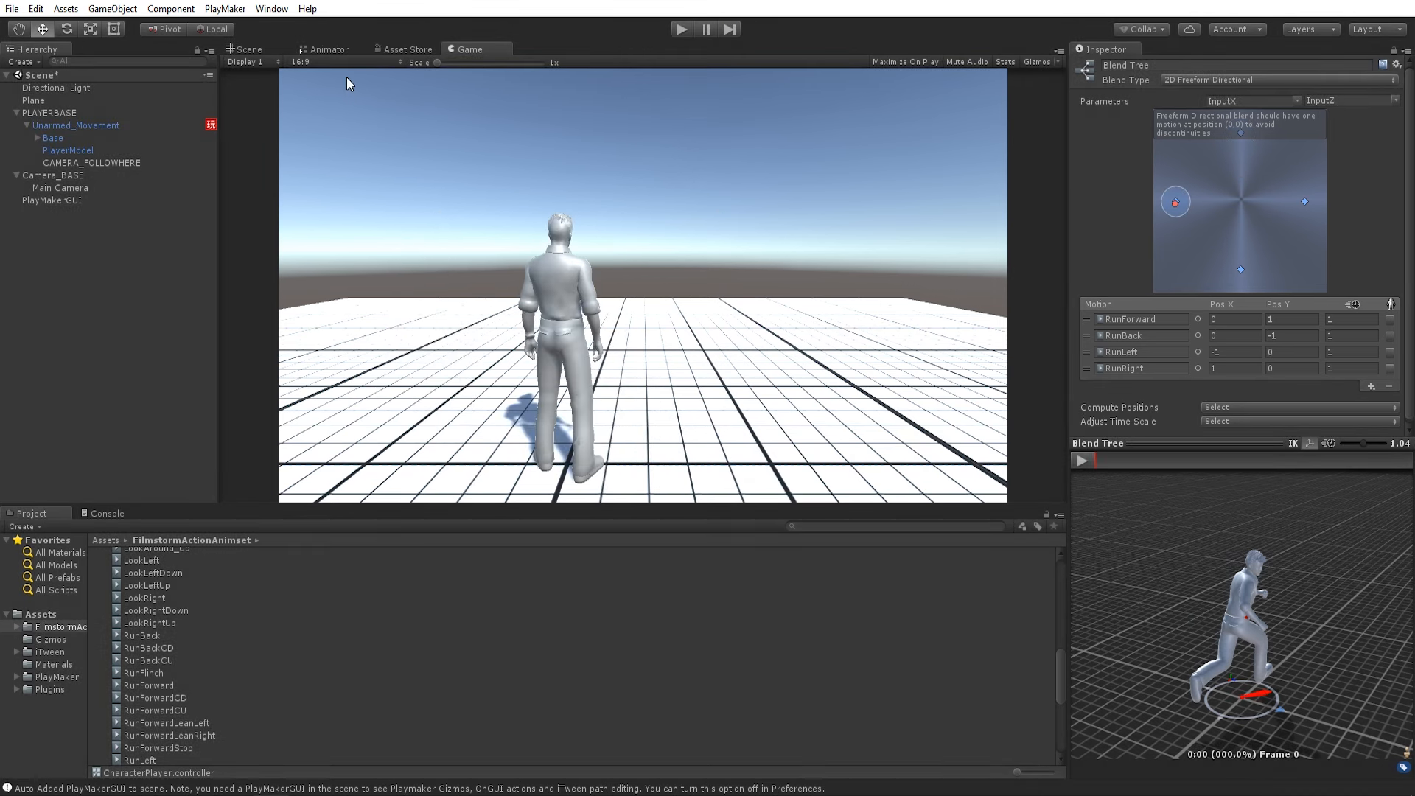
# - Add a PlayMakerFSM component to Camera_BASE and name the FSM Camera_MOVETO
pyautogui.click(46, 176)
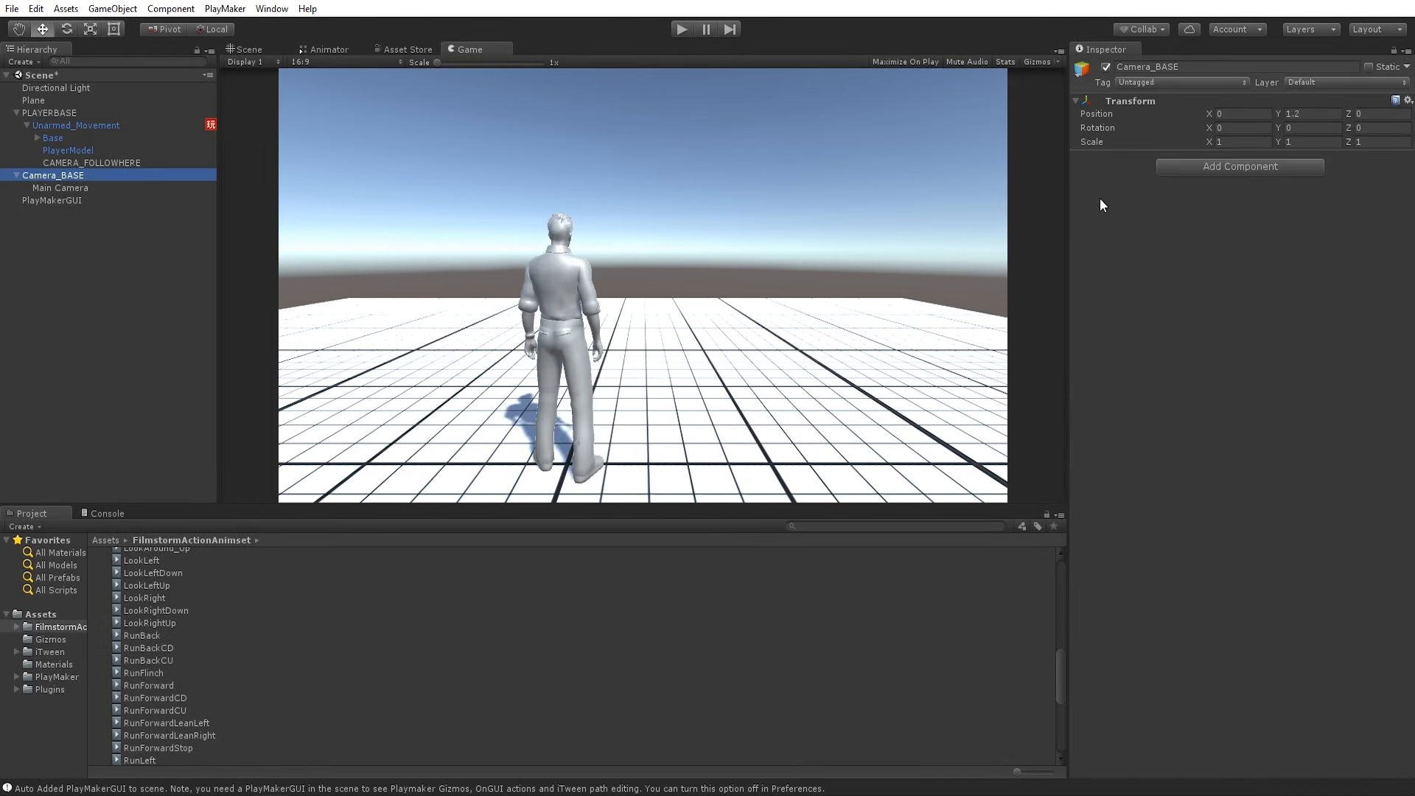
pyautogui.click(1222, 166)
pyautogui.click(1206, 237)
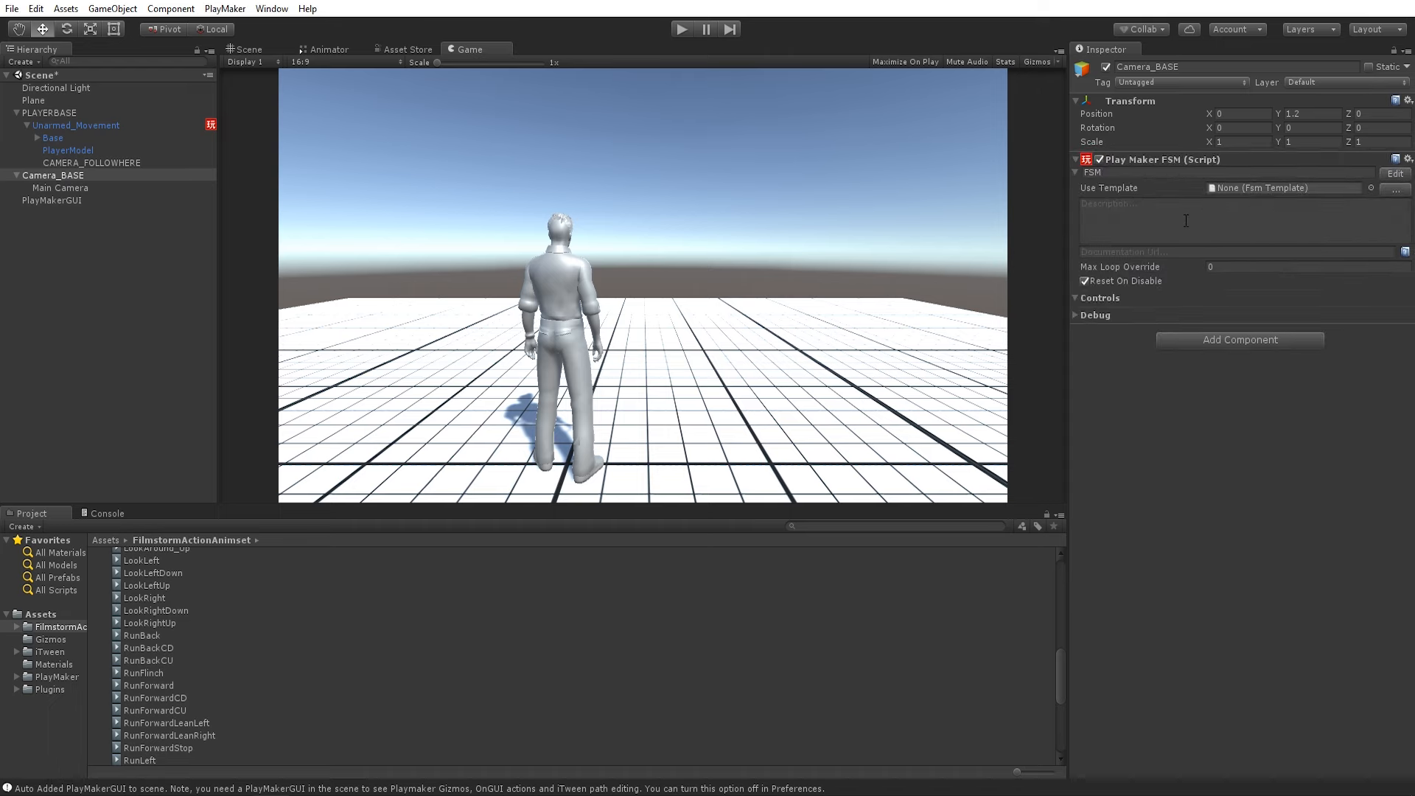
pyautogui.click(1130, 175)
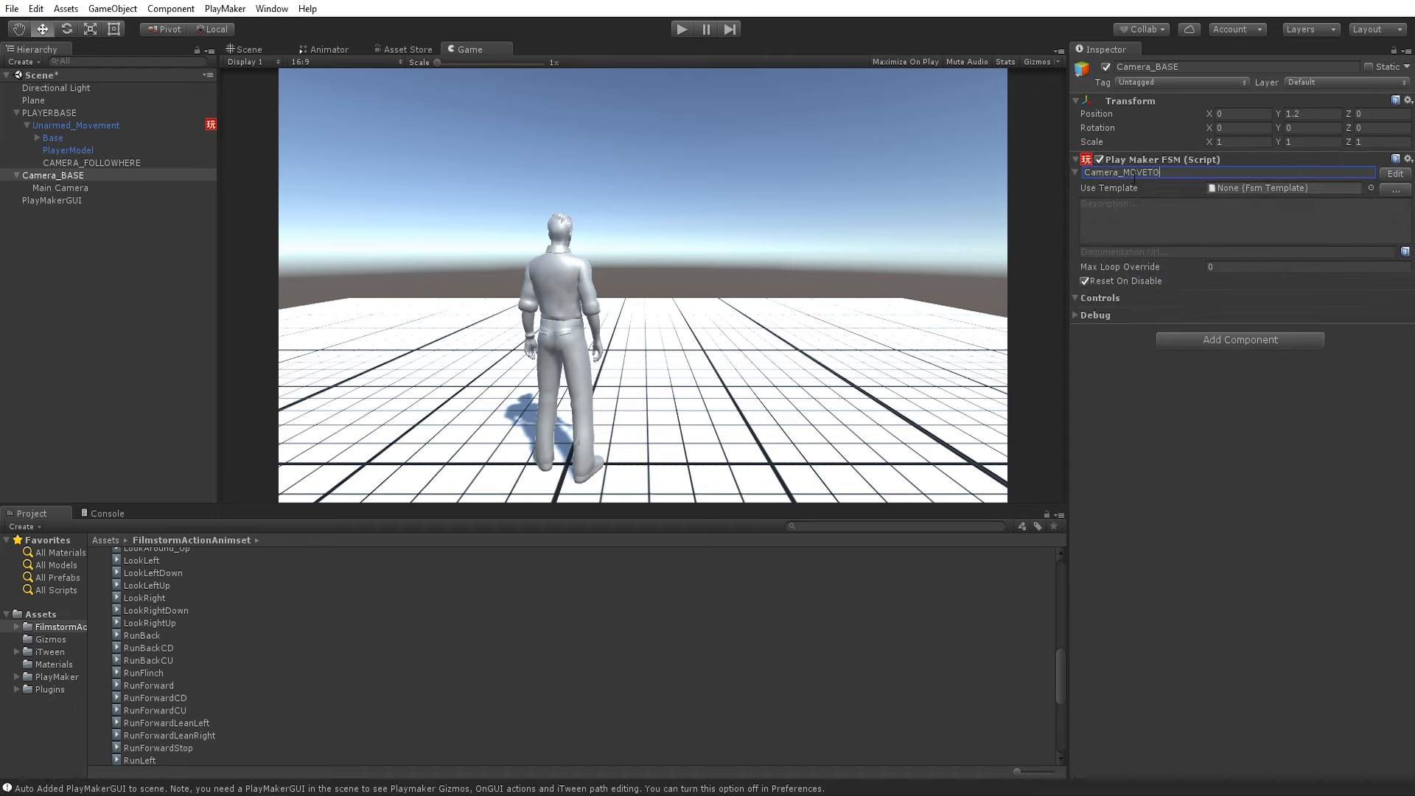
# - Add a Move Towards action to State 1 of the Camera_MOVETO FSM
pyautogui.click(1394, 174)
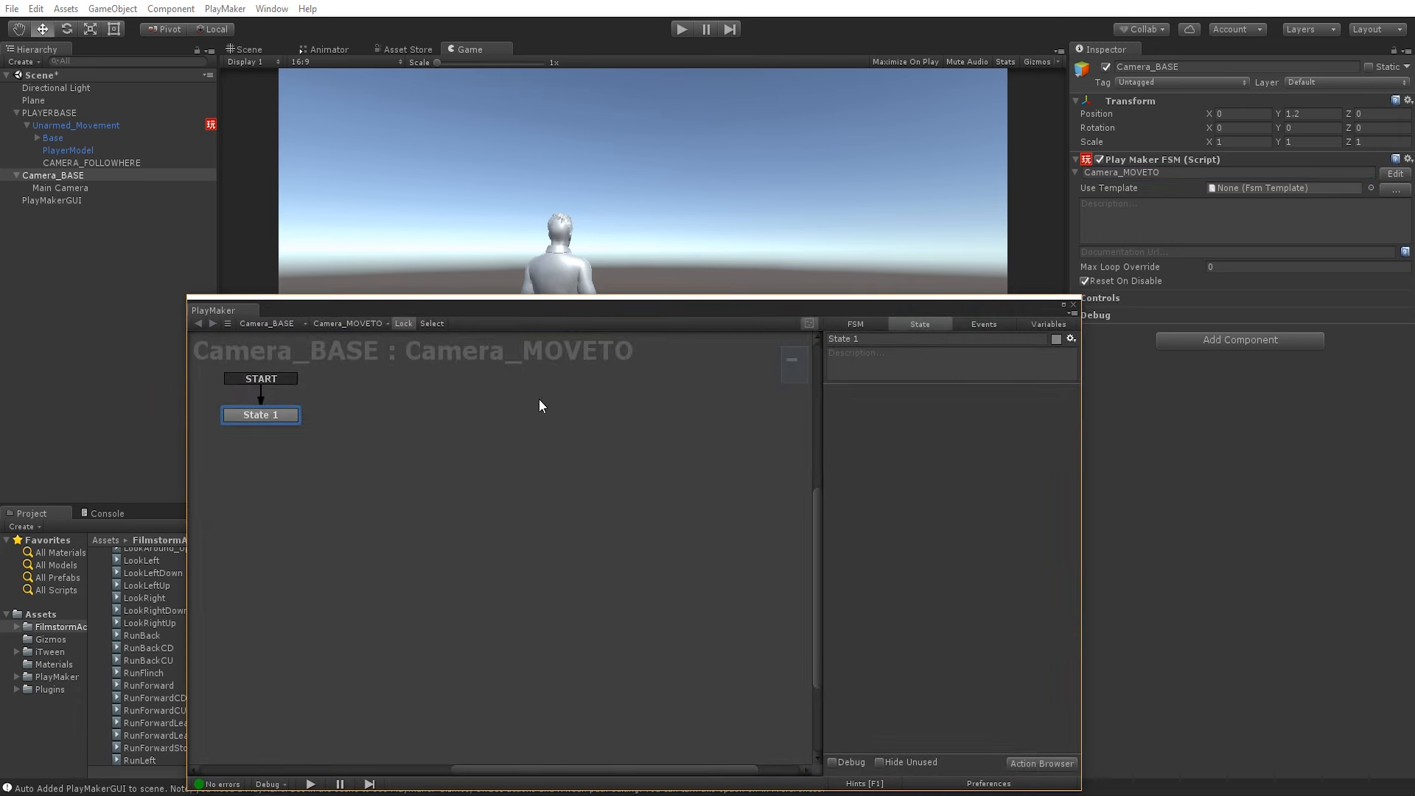
pyautogui.click(1030, 764)
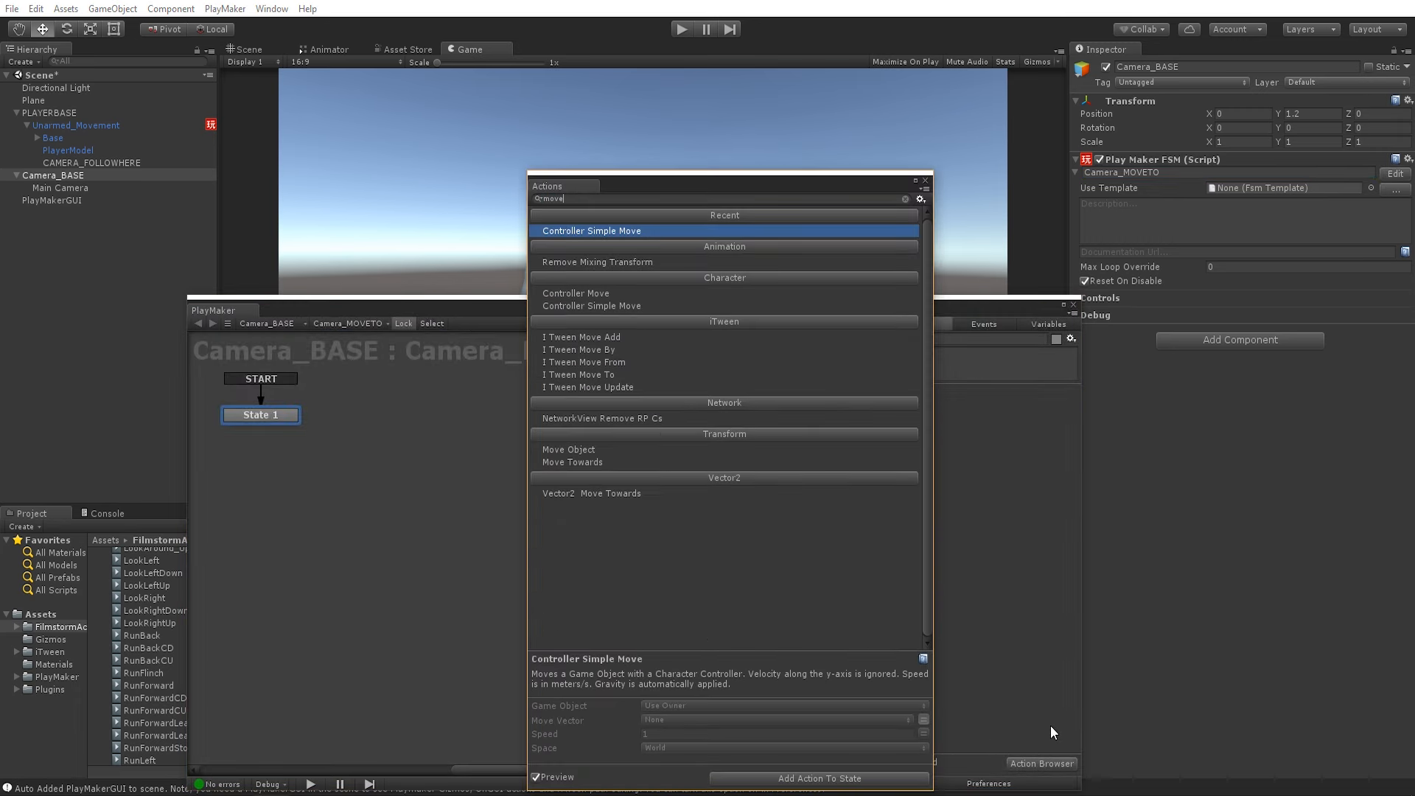
pyautogui.doubleClick(614, 464)
pyautogui.click(925, 182)
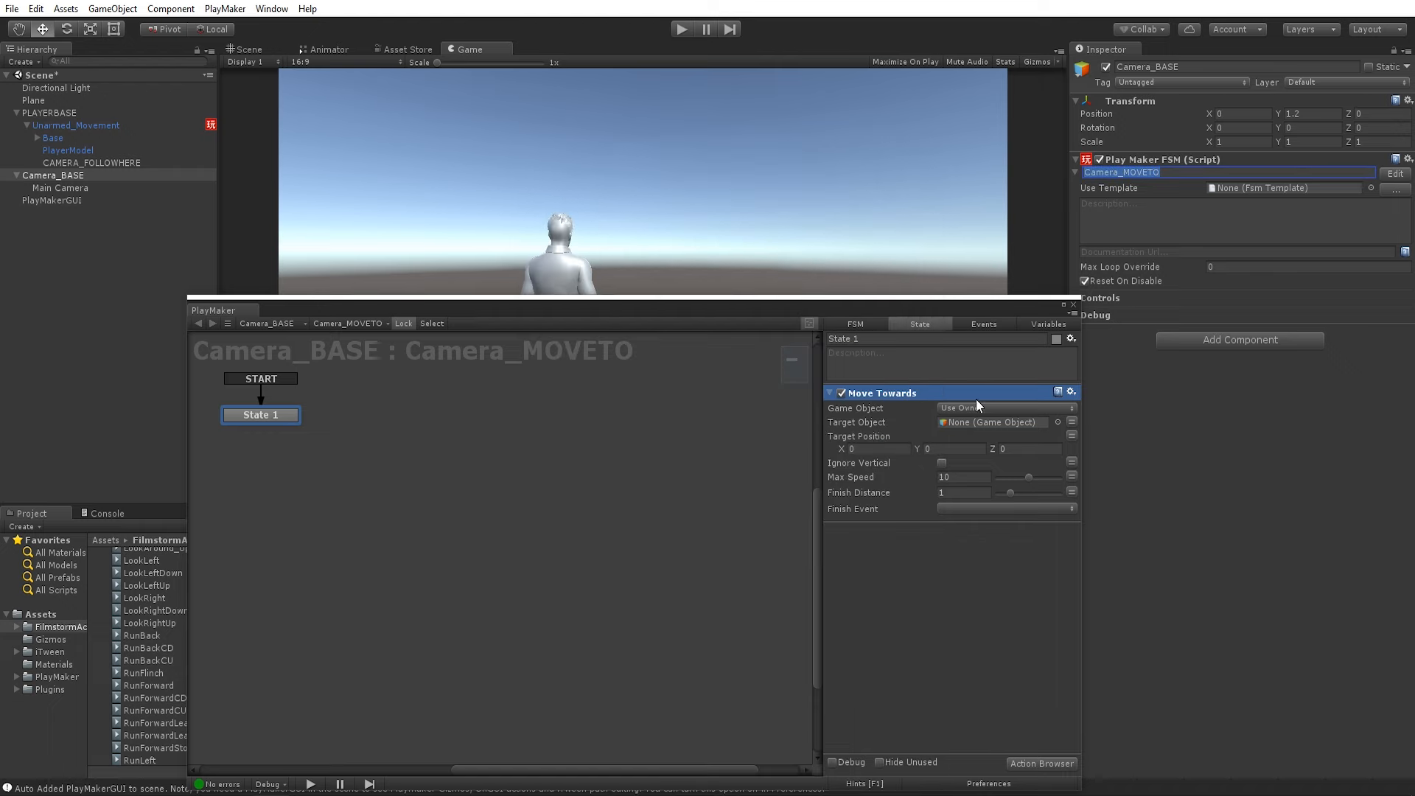
pyautogui.click(984, 410)
pyautogui.click(982, 441)
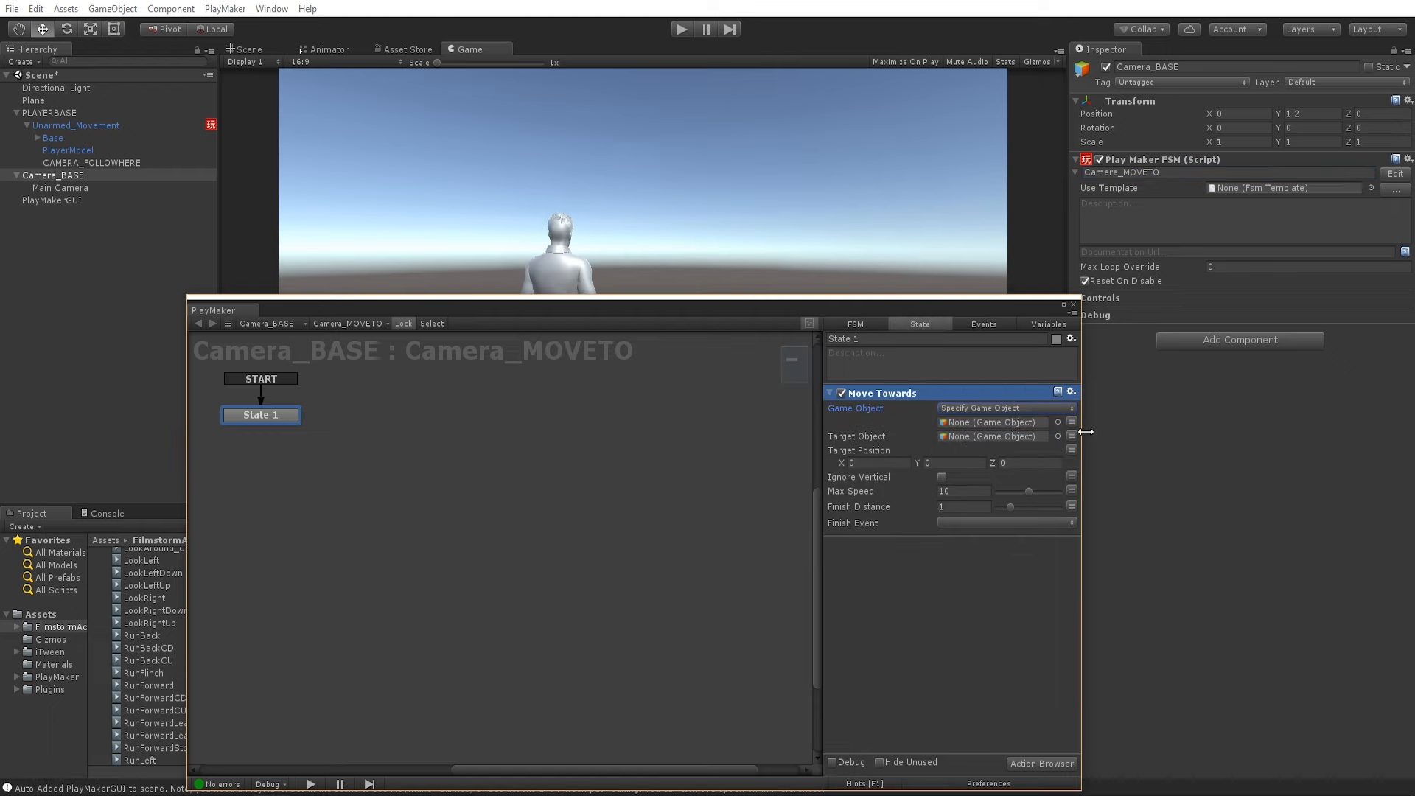
pyautogui.click(1031, 409)
pyautogui.click(958, 424)
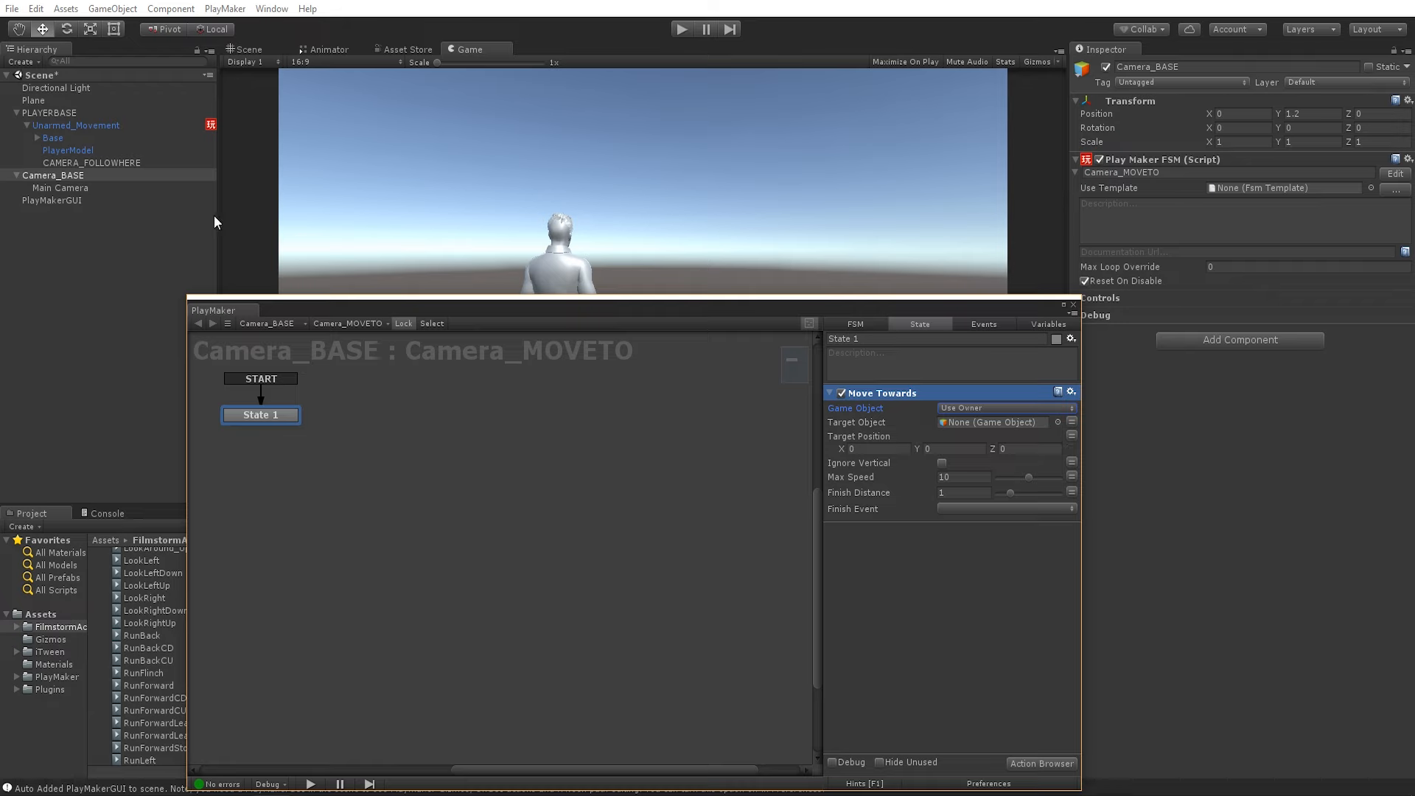
# - Set the Move Towards target object to CAMERA_FOLLOWHERE, with finish distance 0 and max speed 30
pyautogui.moveTo(74, 163); pyautogui.dragTo(958, 428)
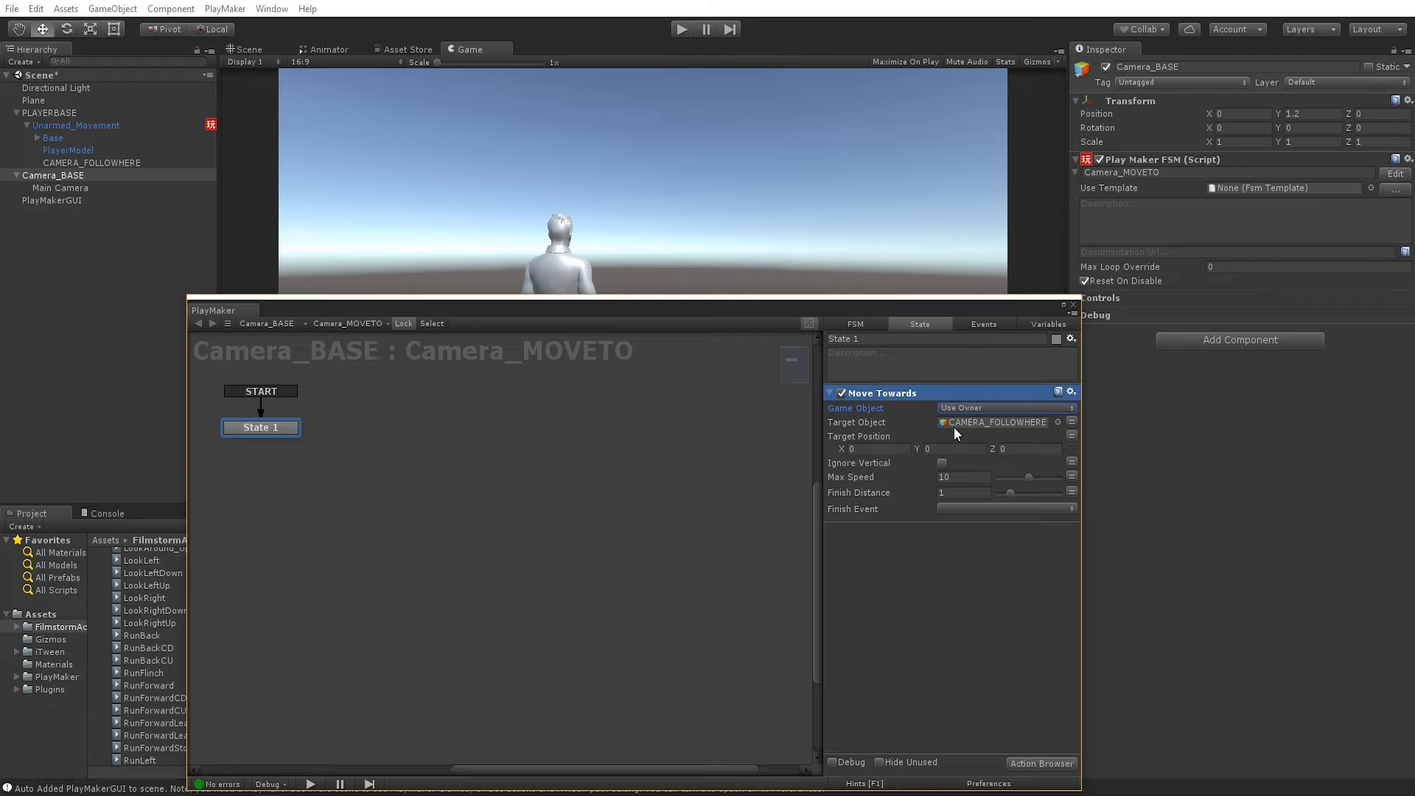
pyautogui.click(979, 496)
pyautogui.click(969, 476)
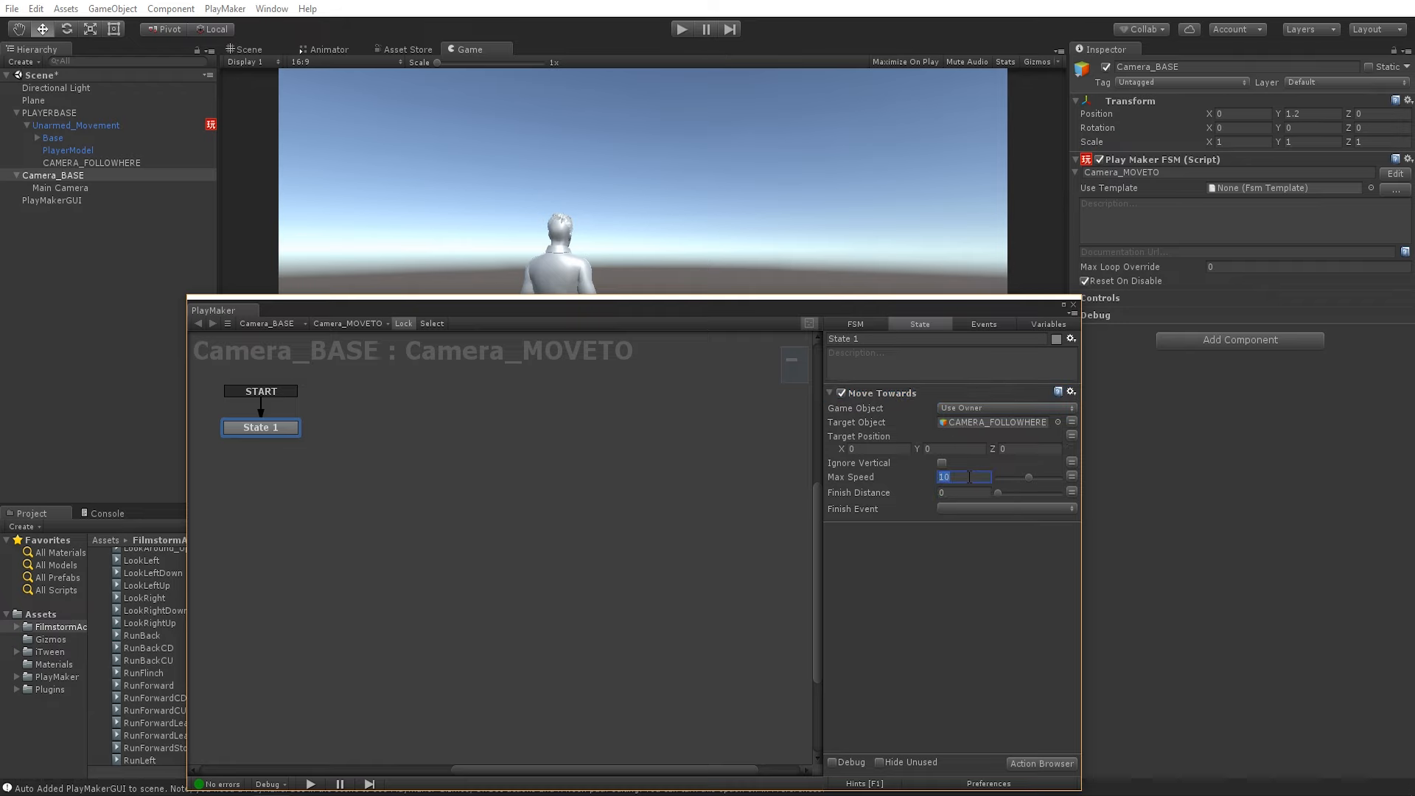
pyautogui.click(1069, 306)
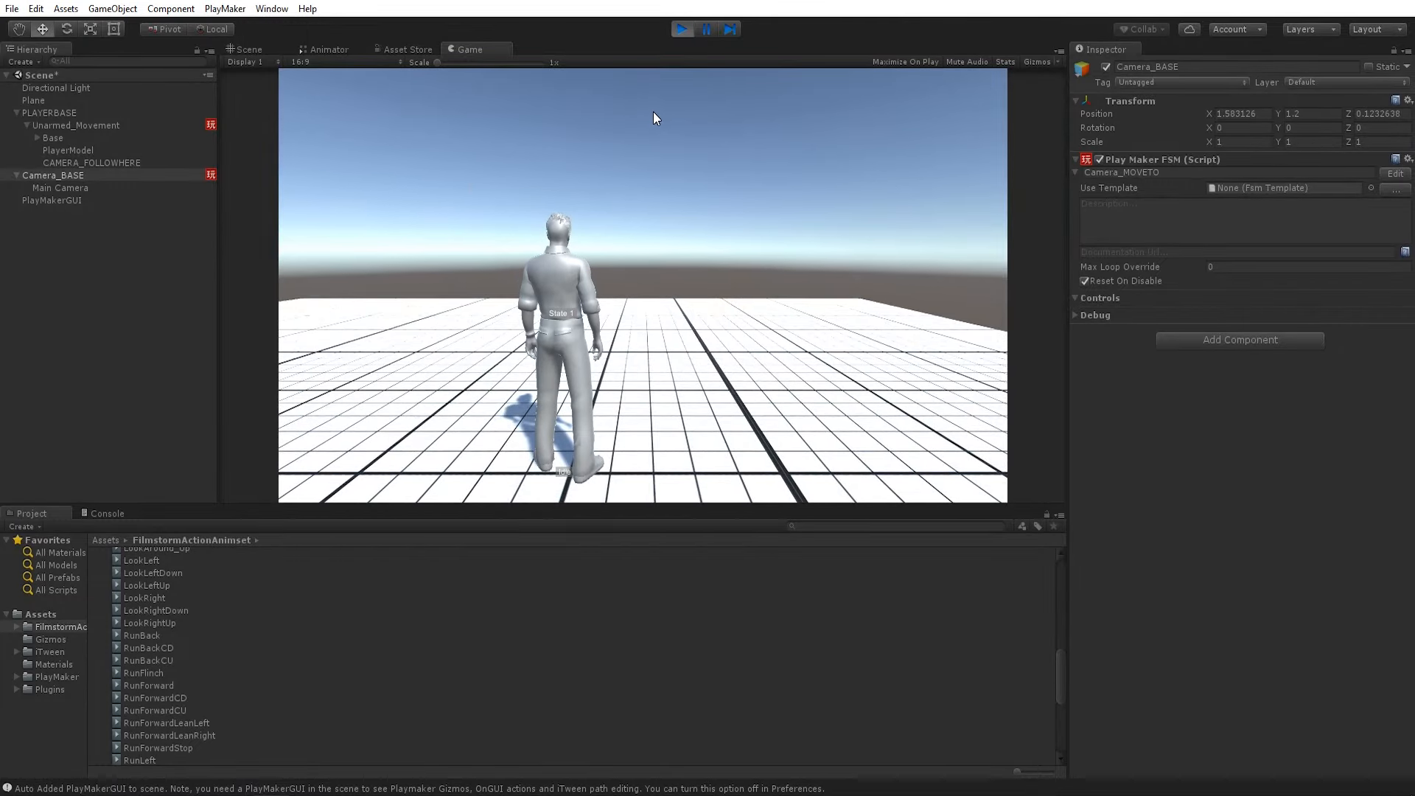
# - Stop the scene and add a Mouse Look action to State 1 of the Camera_MOVETO FSM
pyautogui.hotkey('ctrl', 'p')
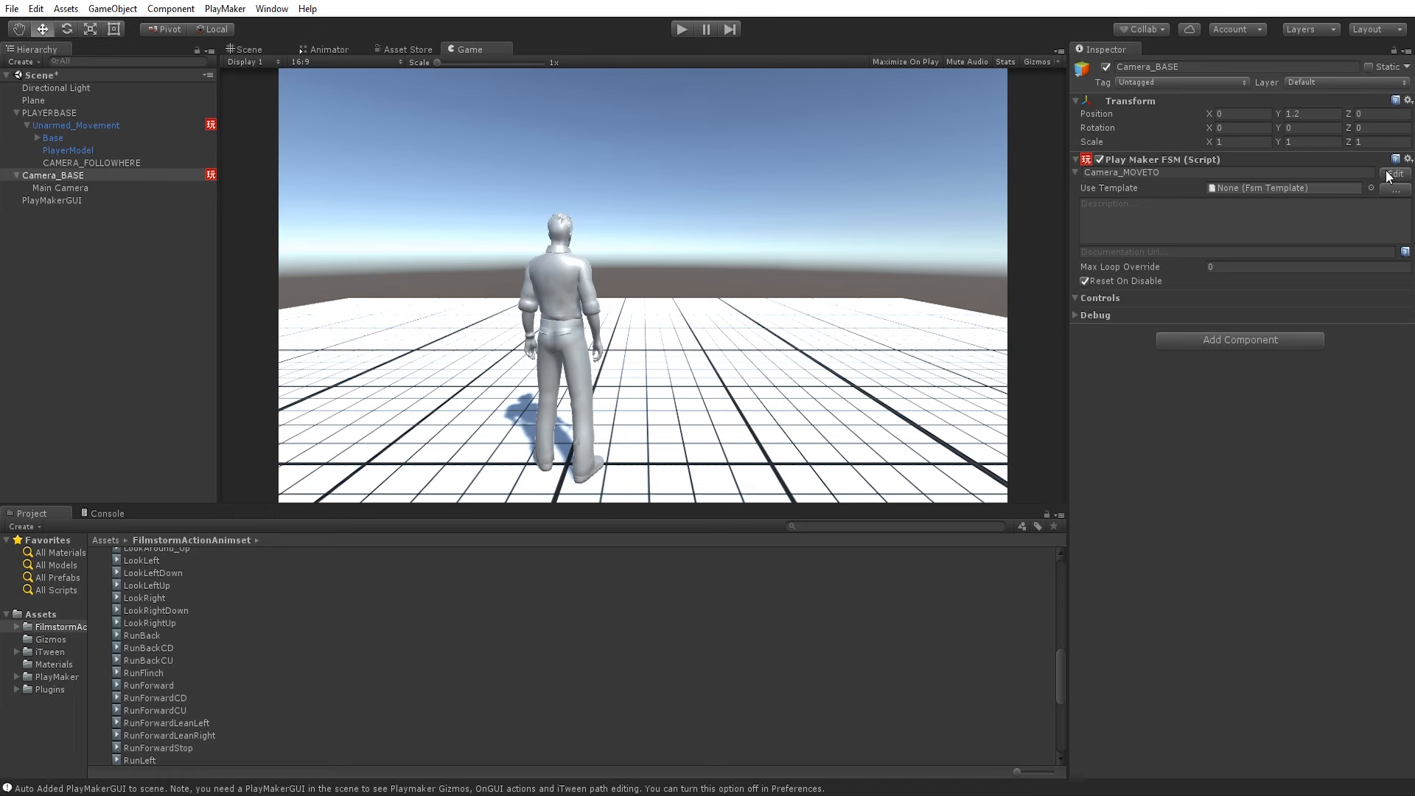
pyautogui.click(1393, 174)
pyautogui.click(1030, 763)
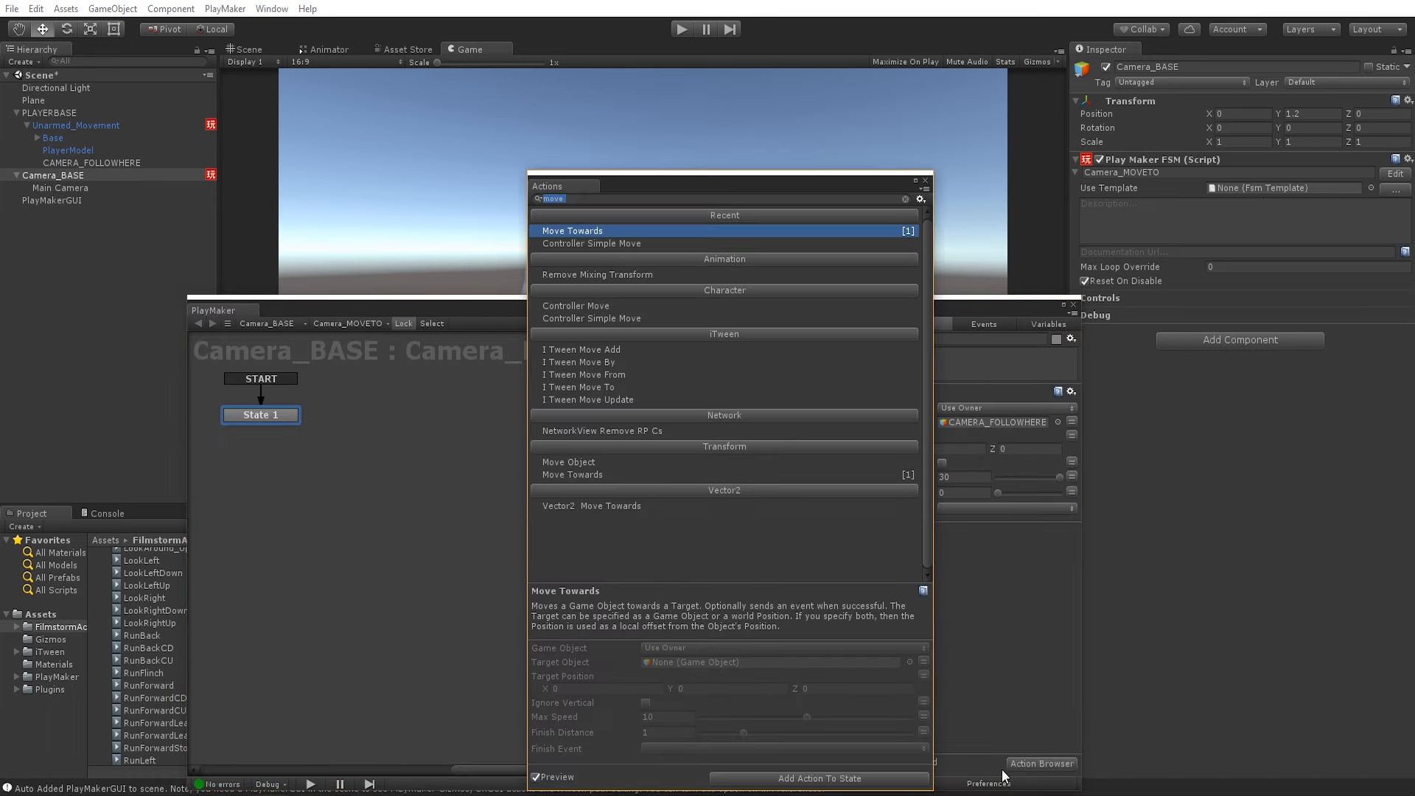
pyautogui.write('mouse')
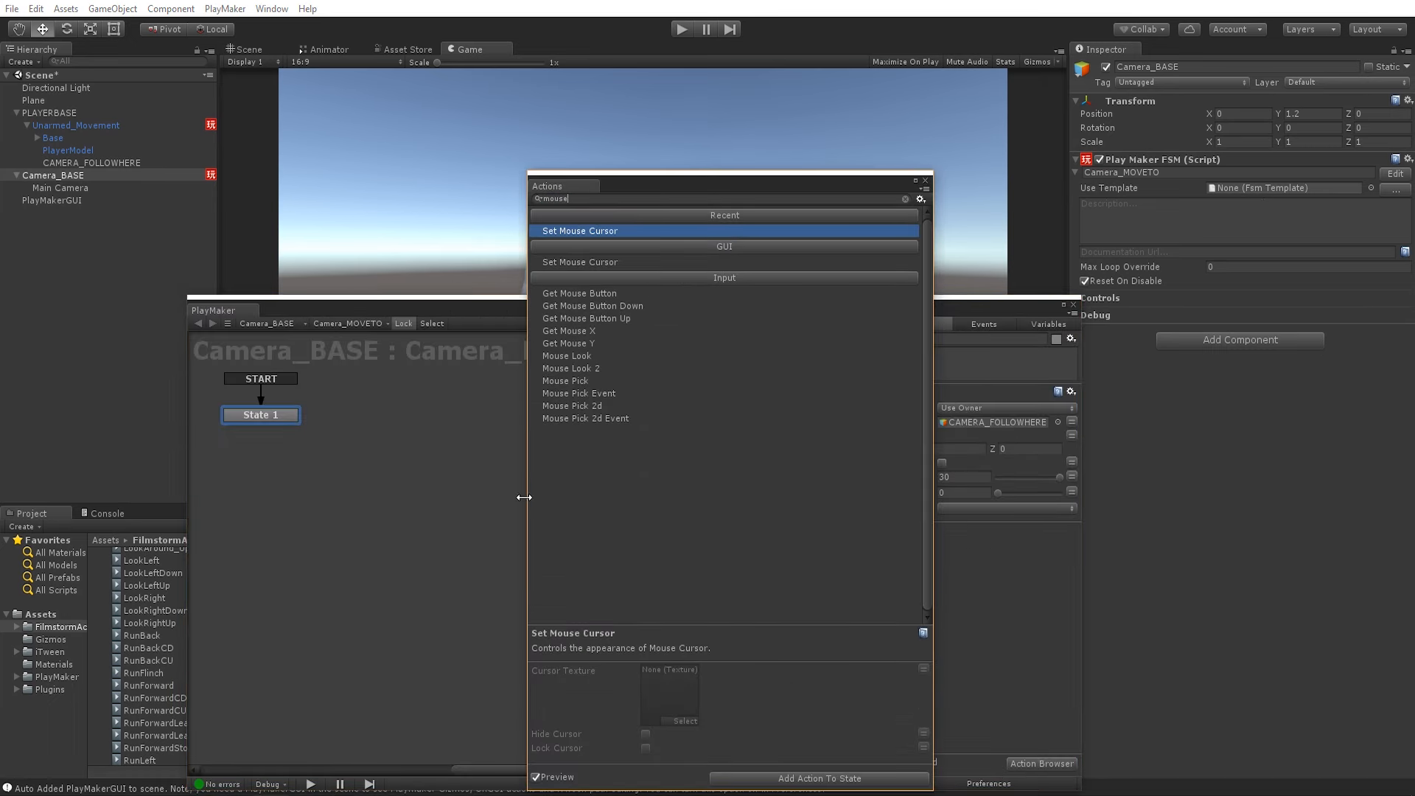
pyautogui.doubleClick(586, 357)
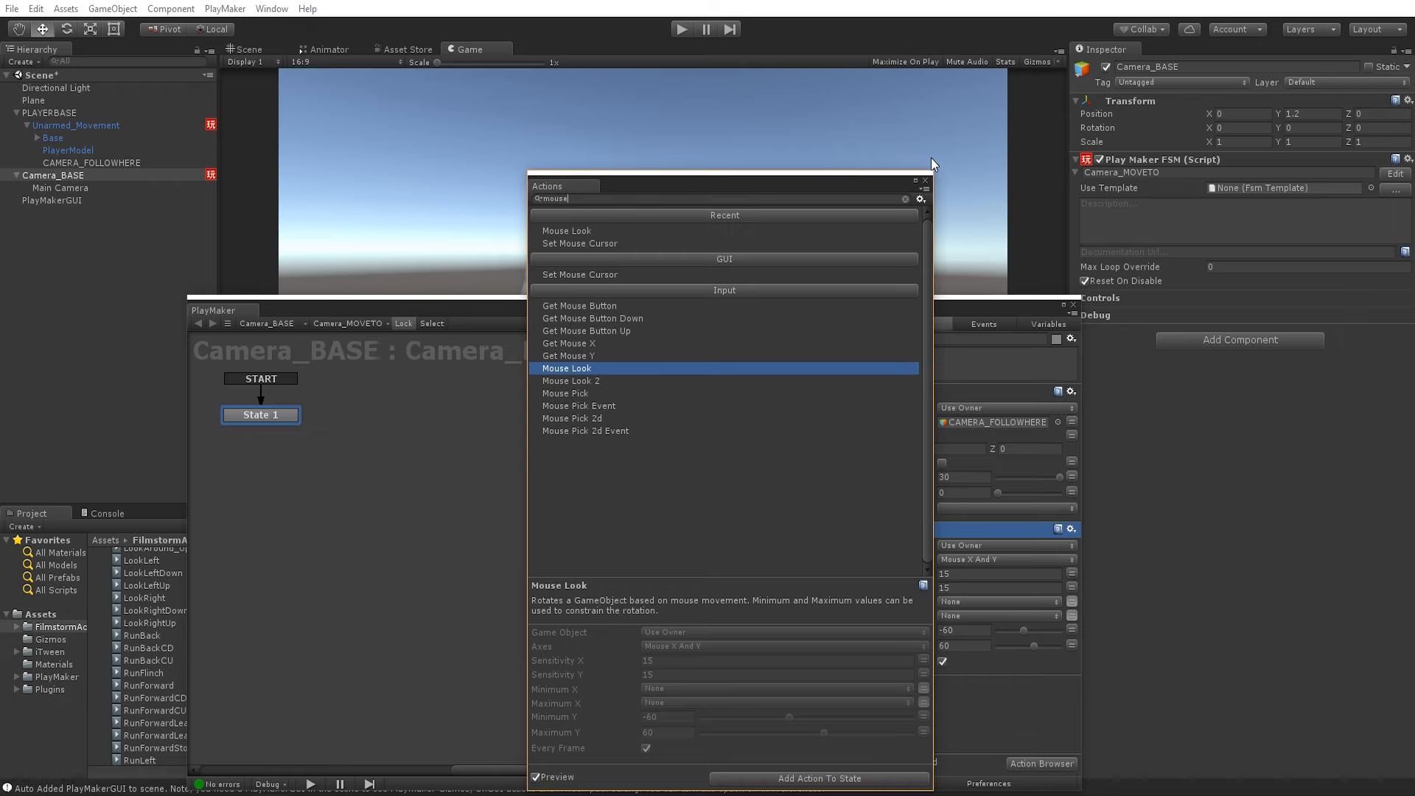
pyautogui.click(925, 181)
# - Set both Sensitivity X and Sensitivity Y of the Mouse Look action to 3
pyautogui.click(965, 631)
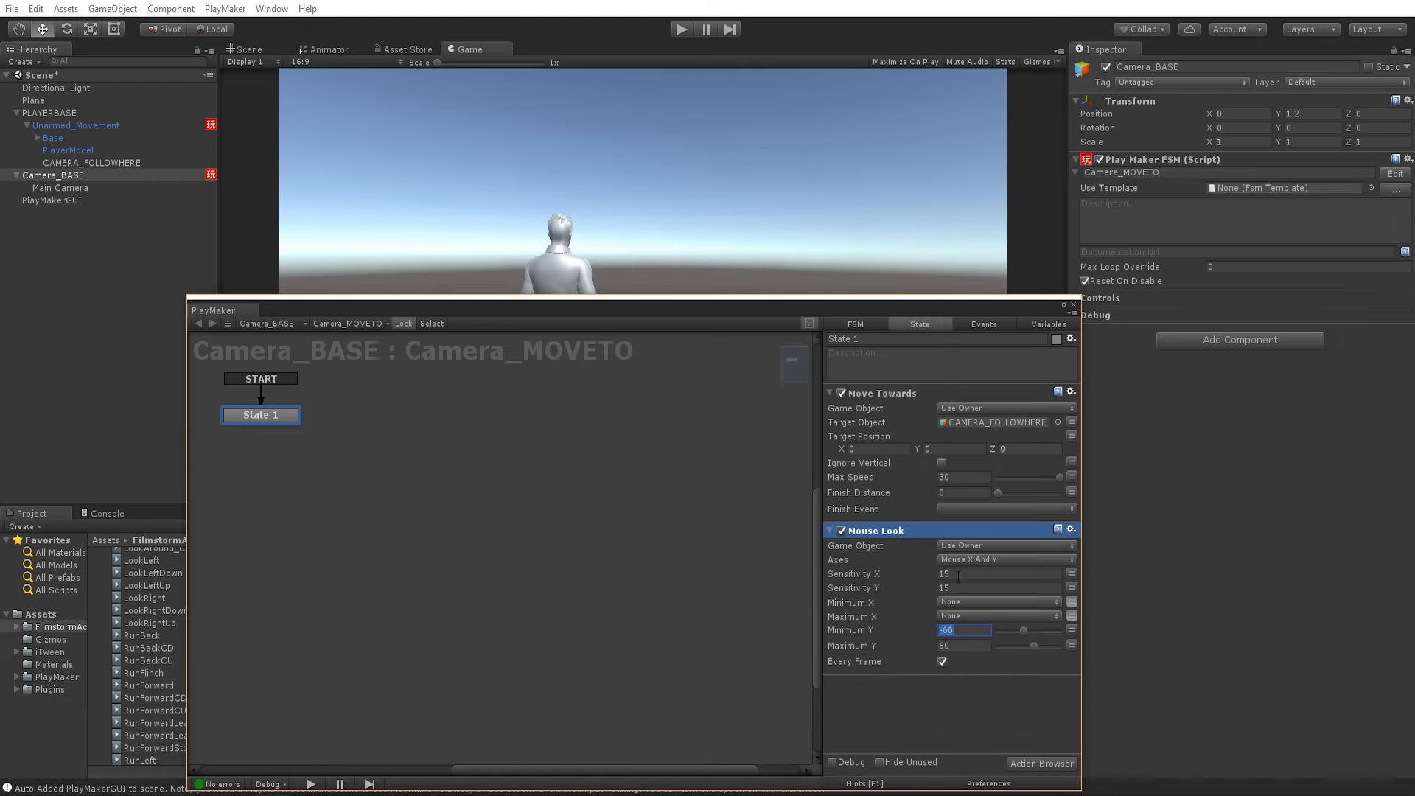
pyautogui.click(967, 575)
pyautogui.write('3')
pyautogui.press('Tab')
pyautogui.write('3')
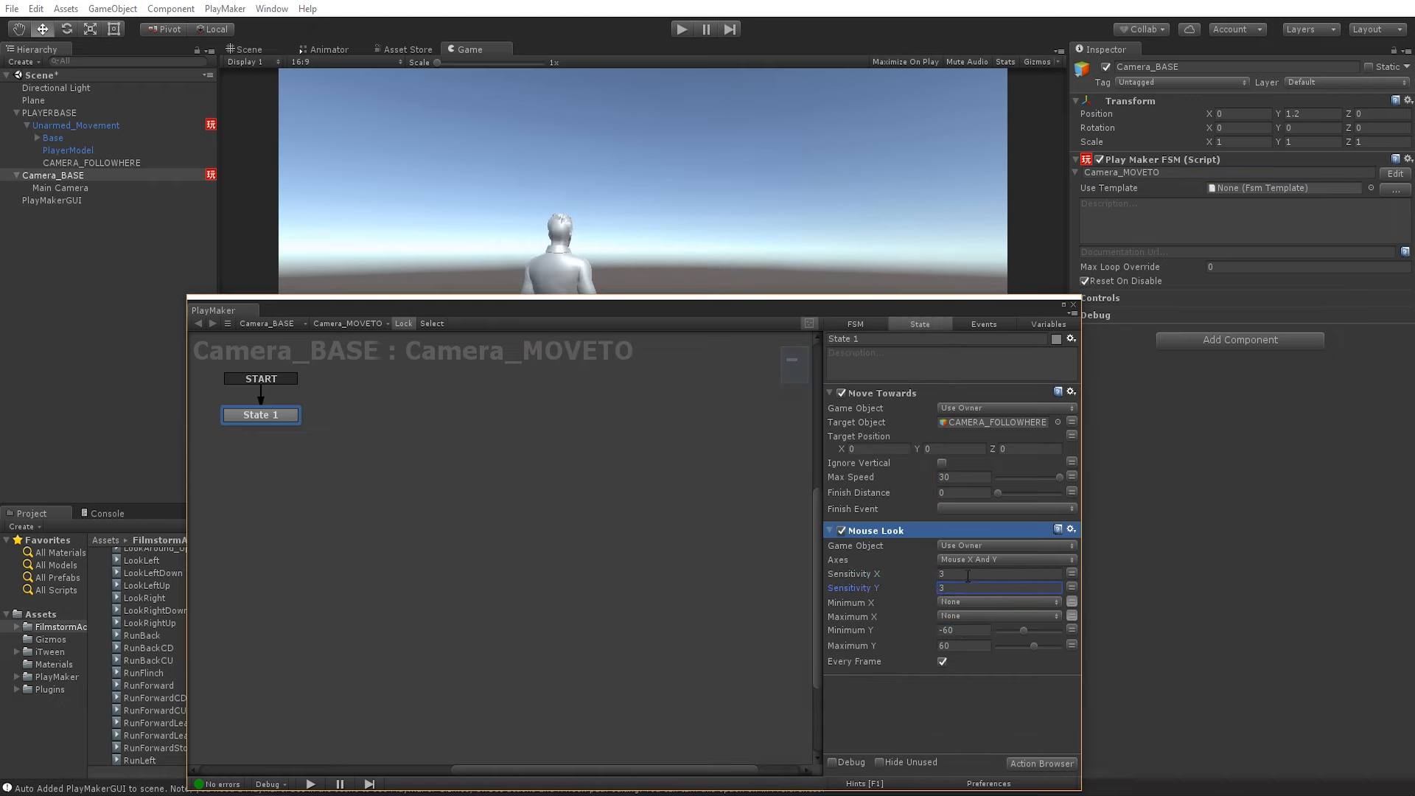
# - Enable Invert for the first Mouse Y axis in the project's Input settings
pyautogui.click(36, 8)
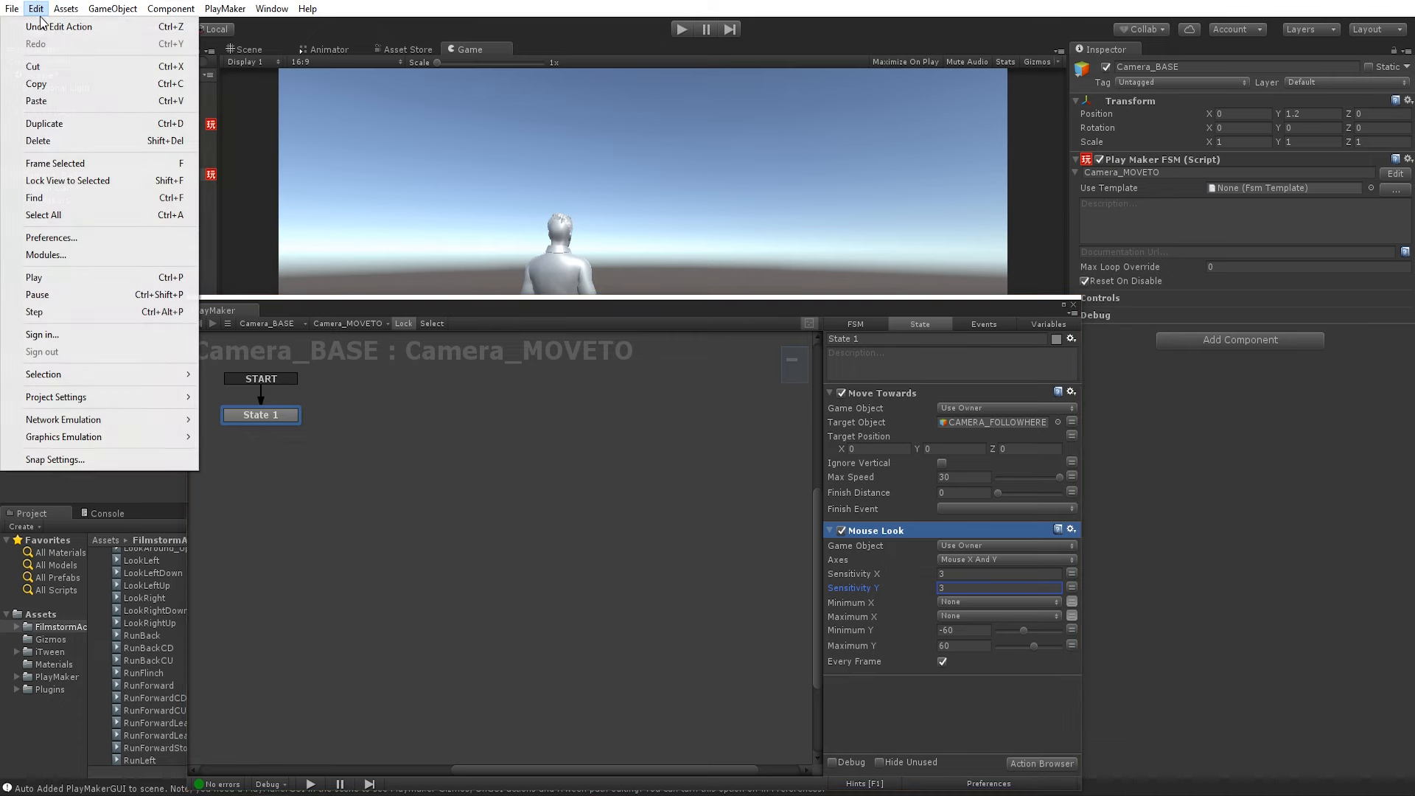
pyautogui.moveTo(127, 397)
pyautogui.click(231, 397)
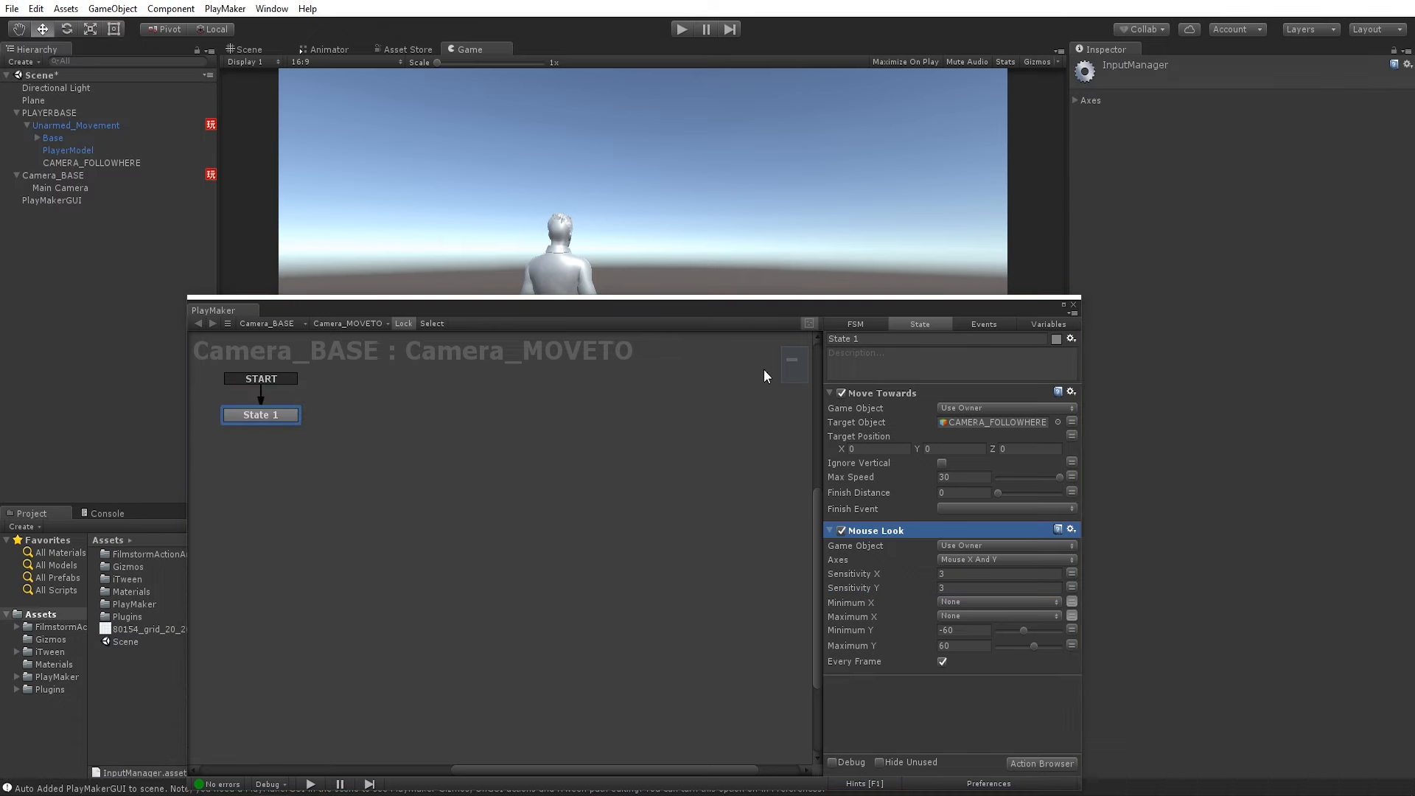
pyautogui.click(1076, 101)
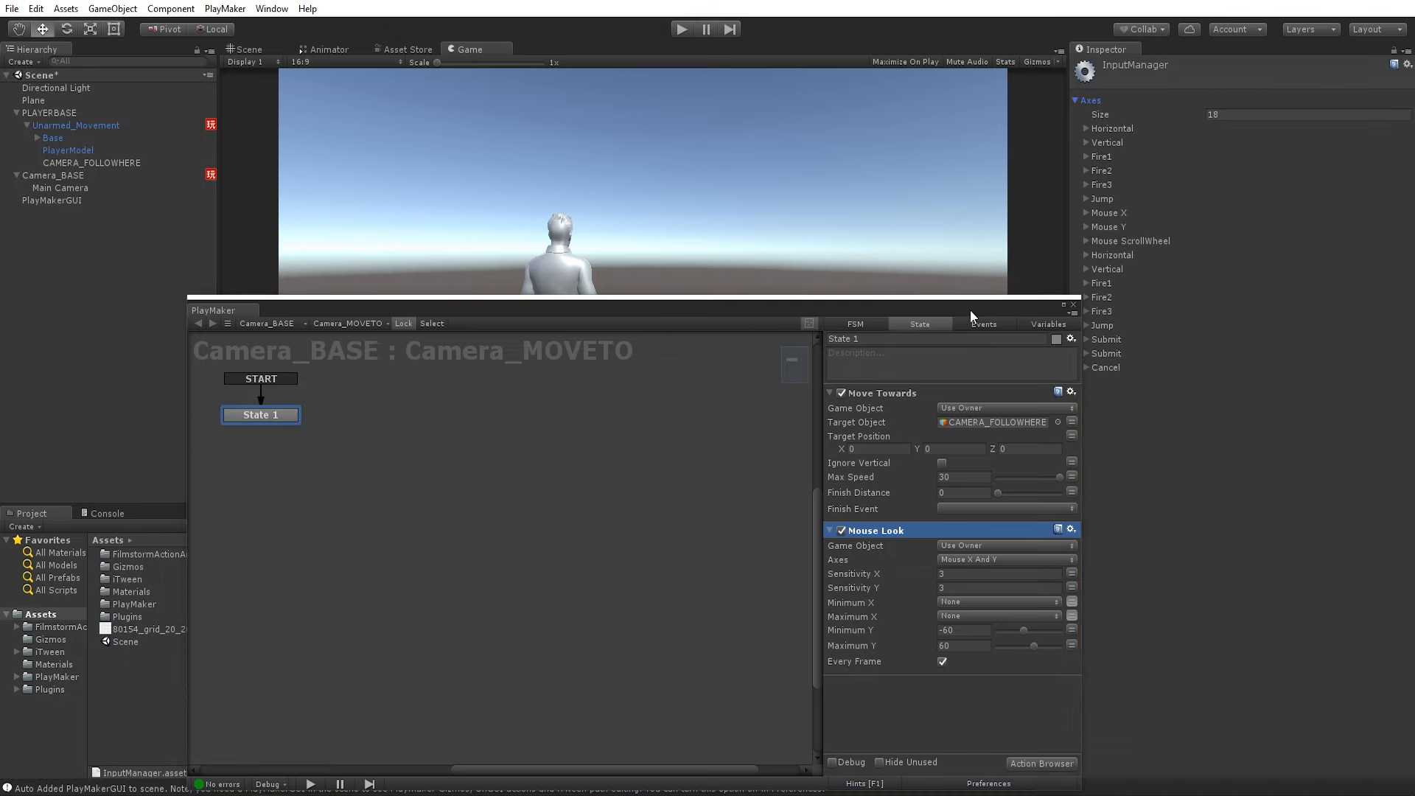
pyautogui.moveTo(969, 310); pyautogui.dragTo(914, 288)
pyautogui.click(1085, 227)
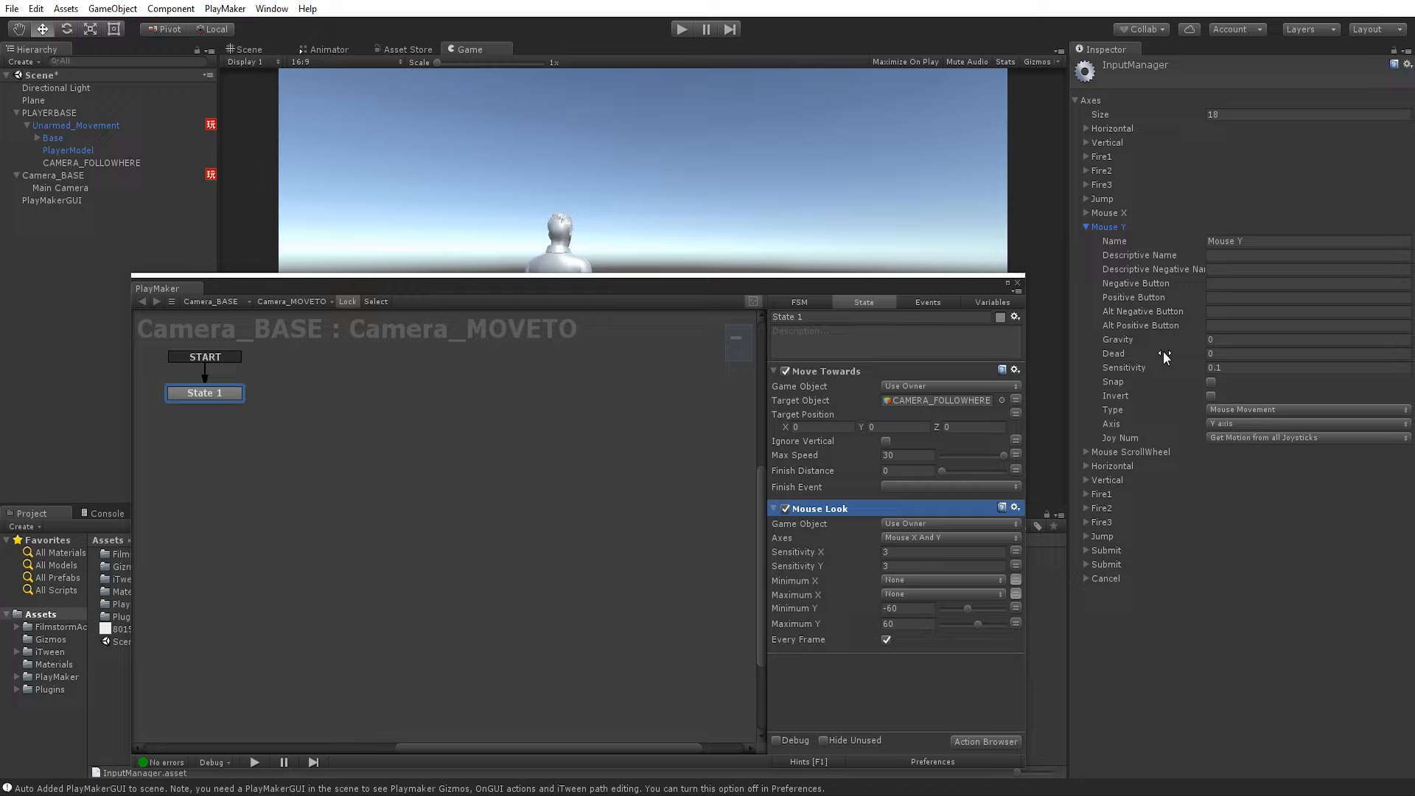
pyautogui.click(1211, 396)
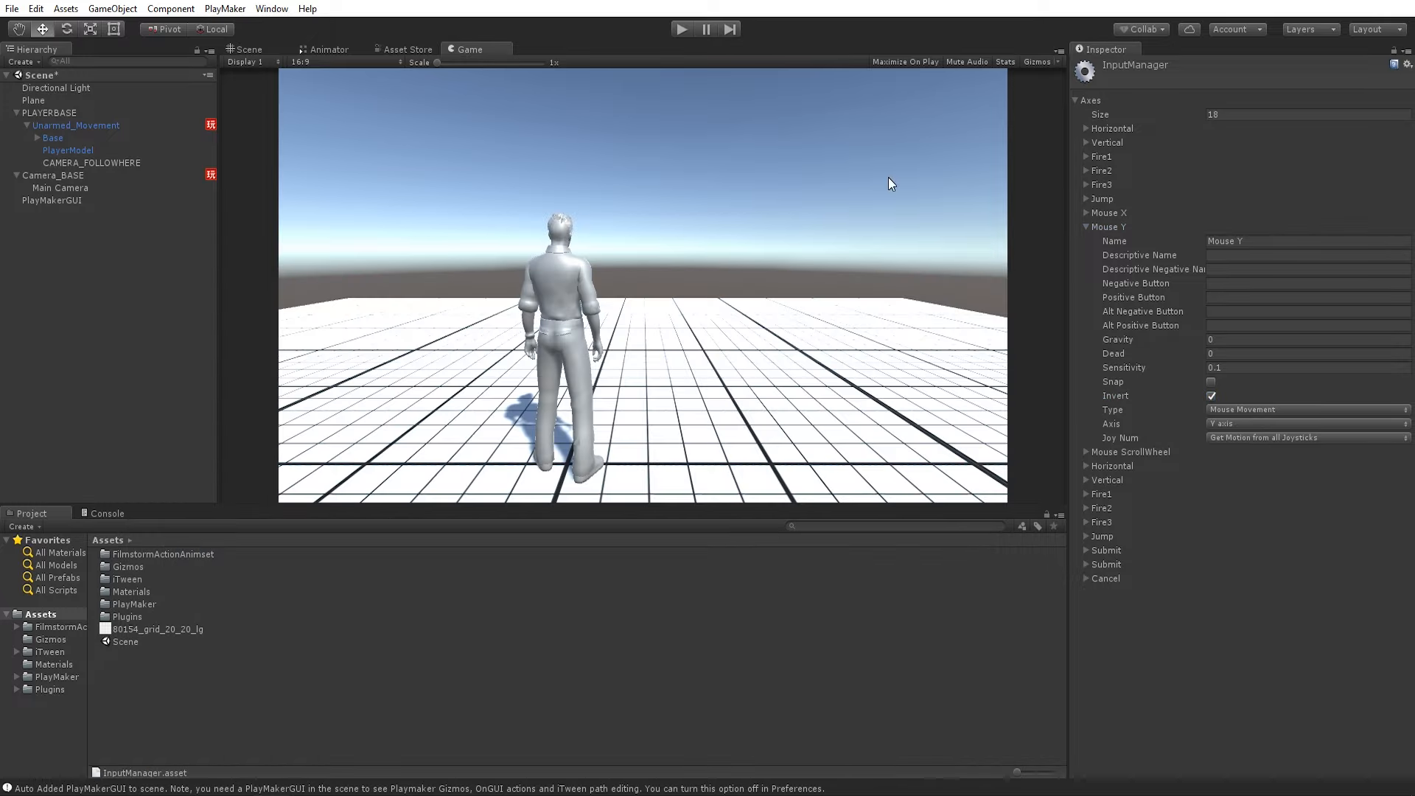
# - Play the scene and test the mouse-driven camera while moving the character forward and sideways, ending with play mode stopped
pyautogui.click(681, 29)
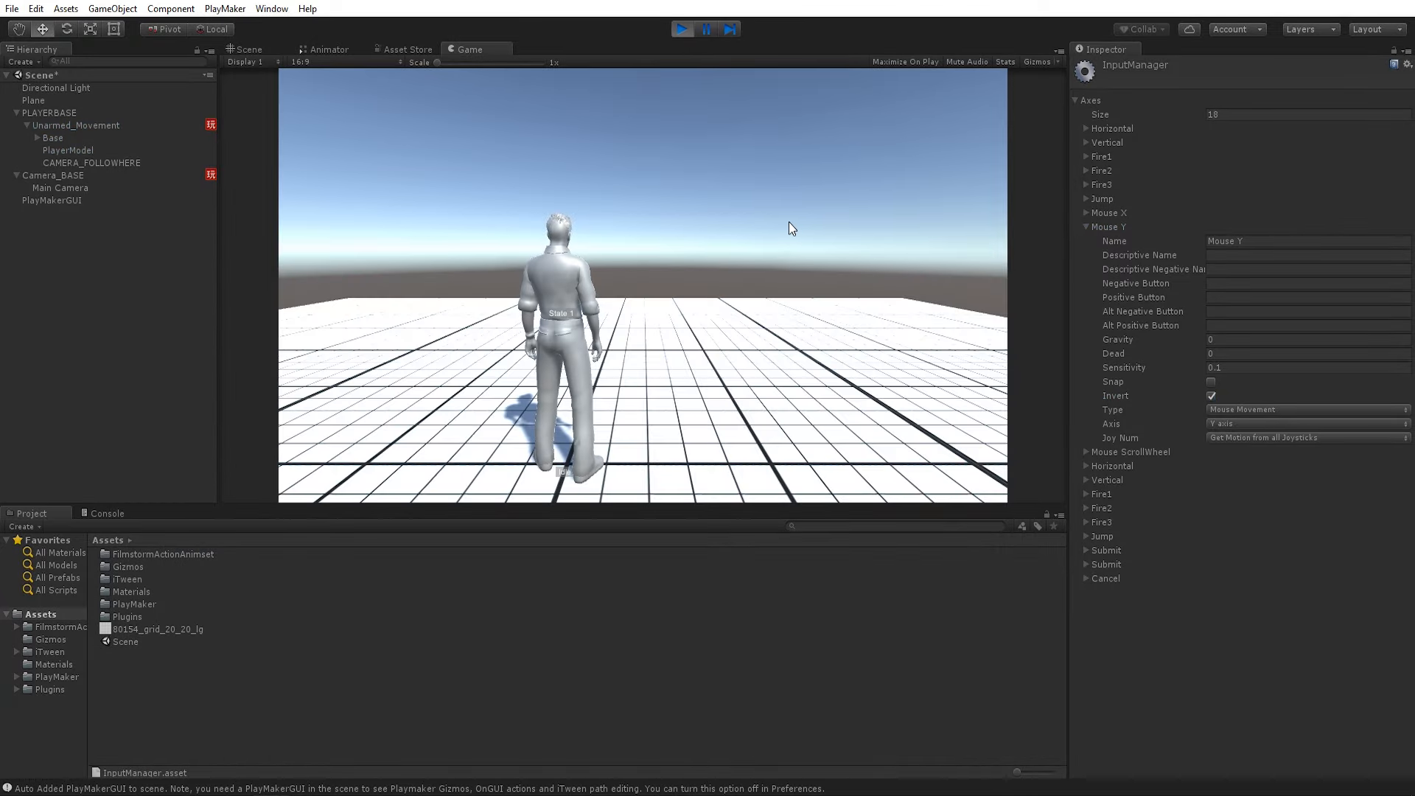
pyautogui.press('w')
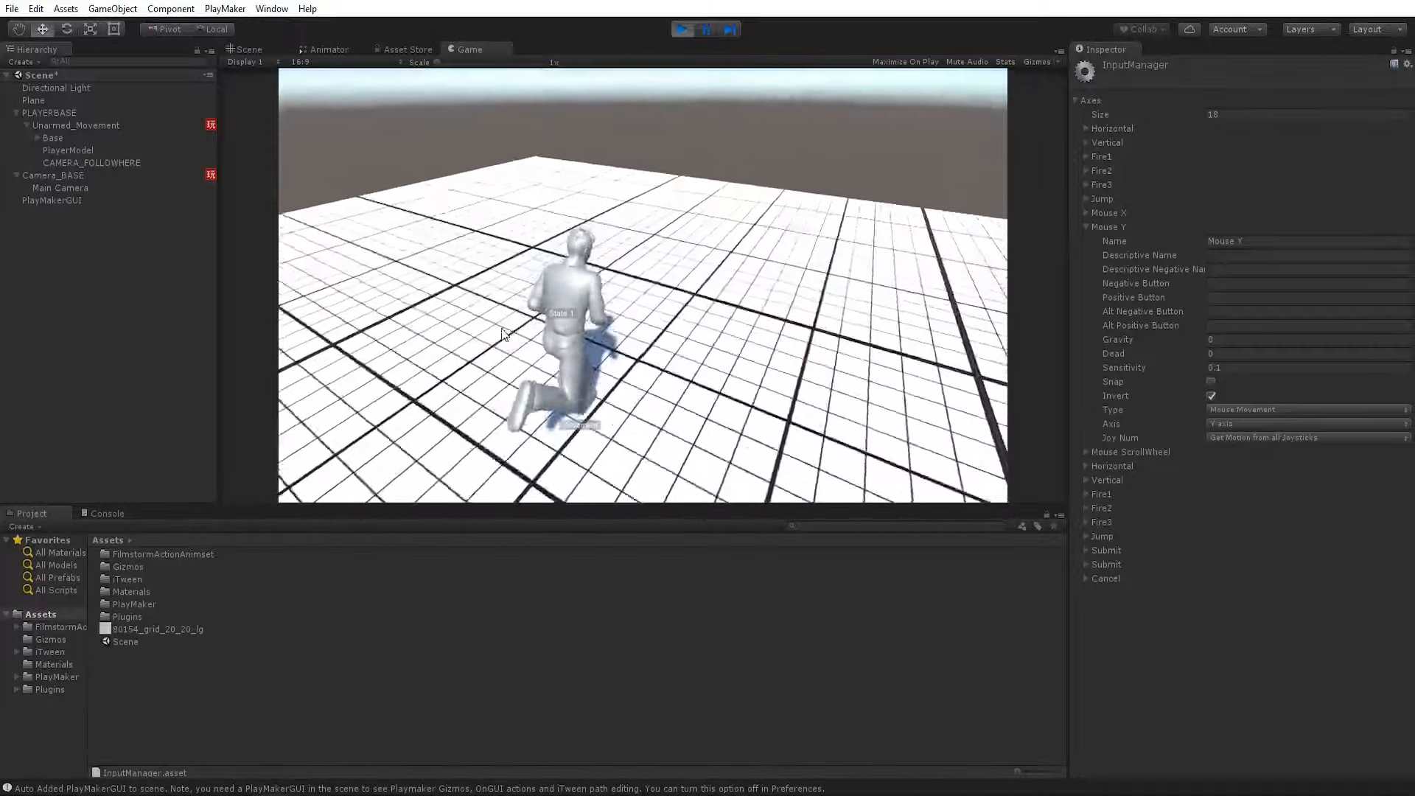
pyautogui.press('d')
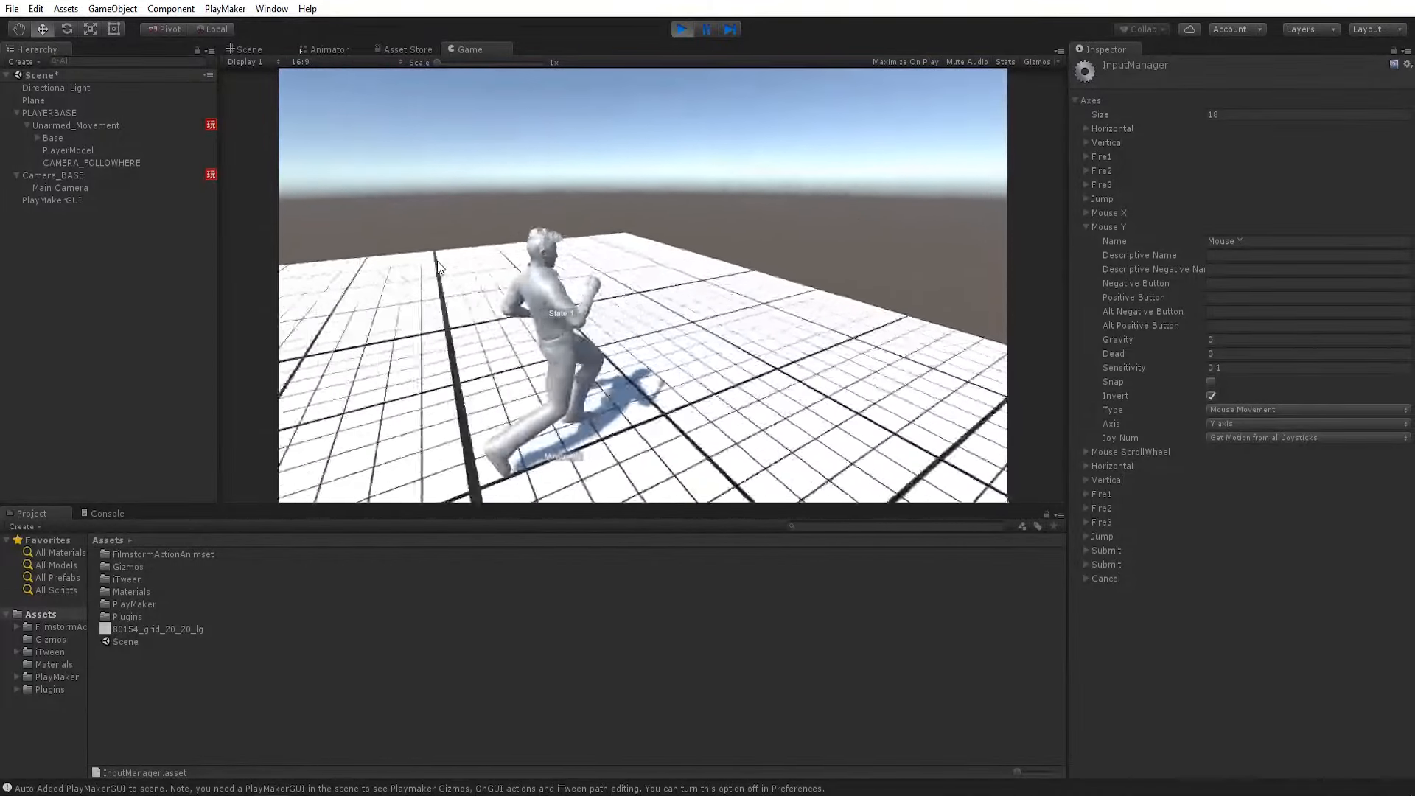
pyautogui.press('a')
pyautogui.press('d')
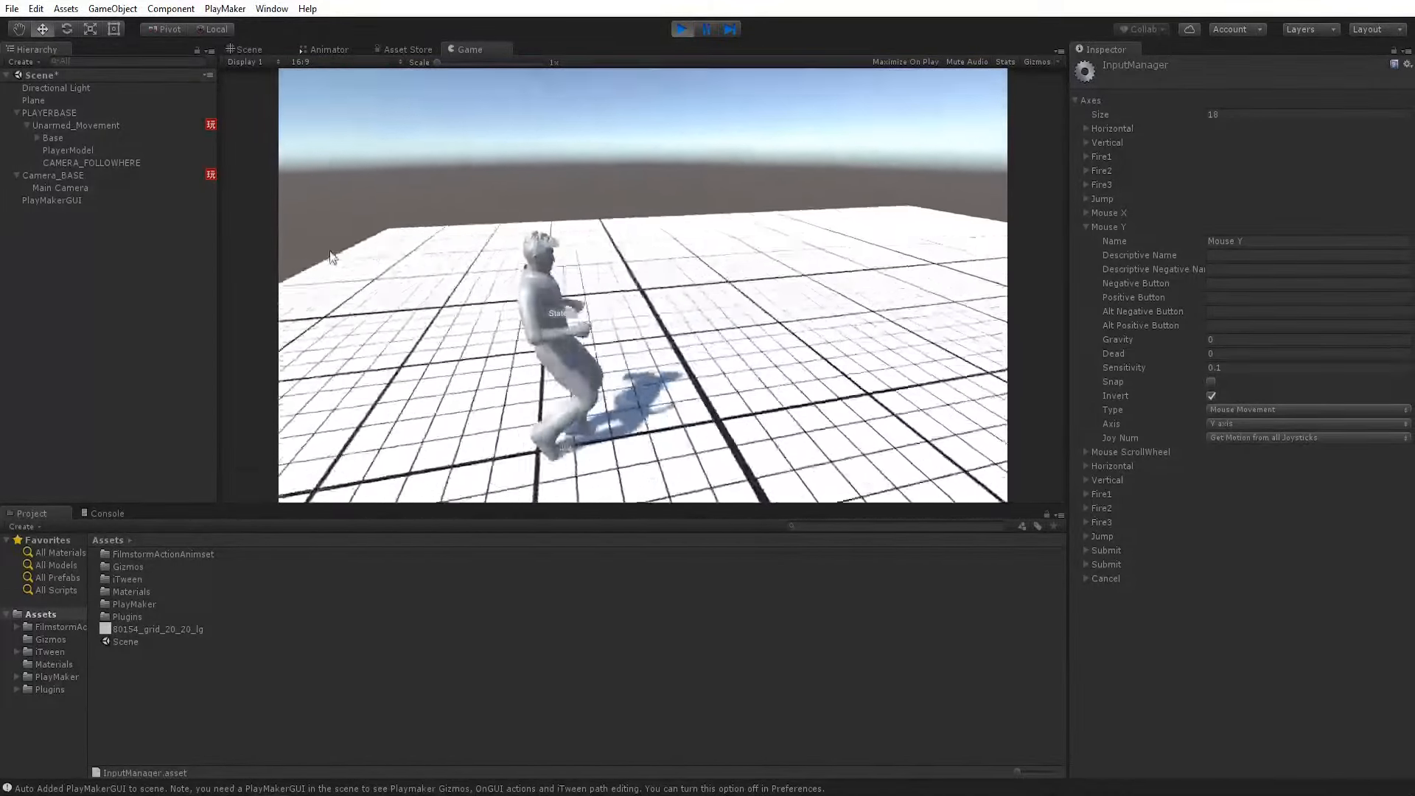
pyautogui.press('w')
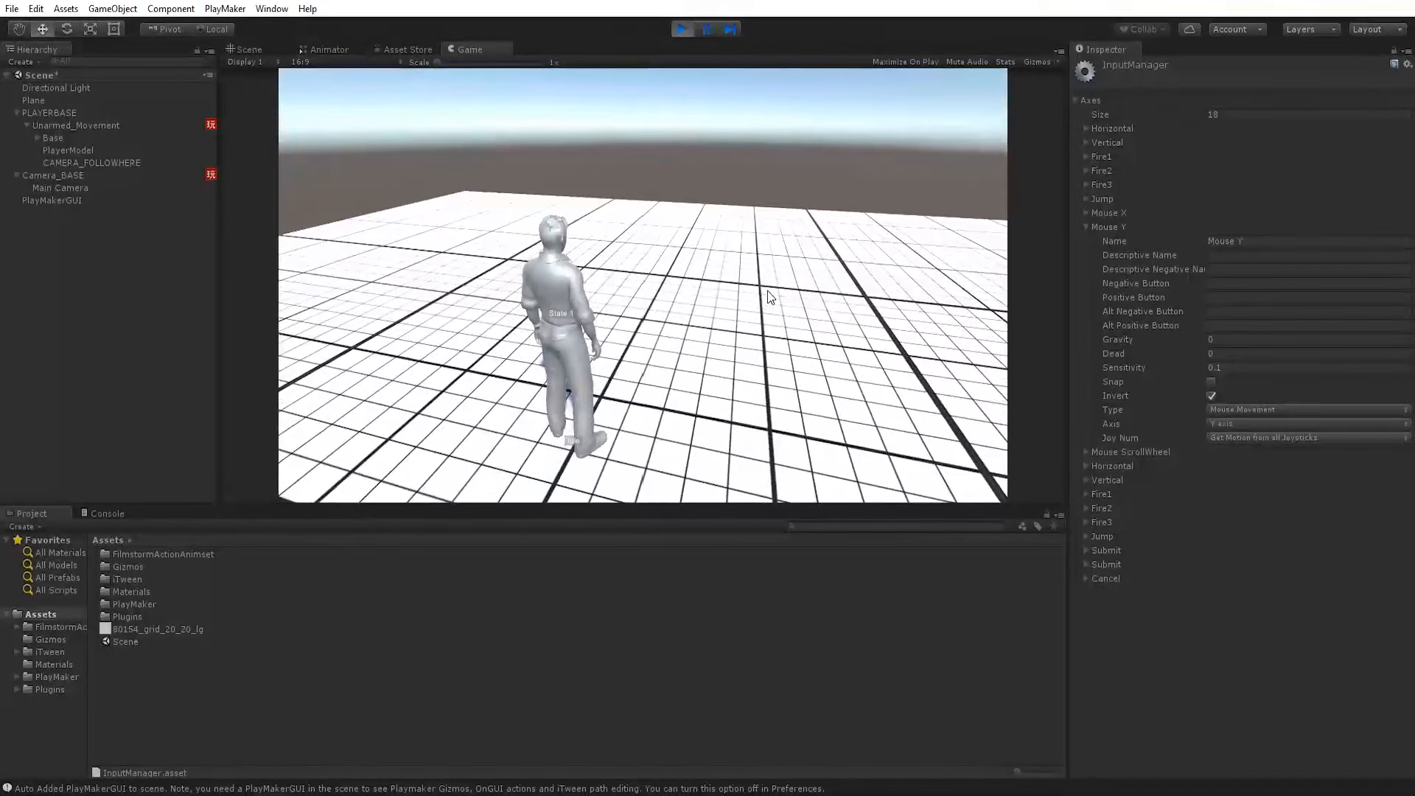
pyautogui.hotkey('ctrl', 'p')
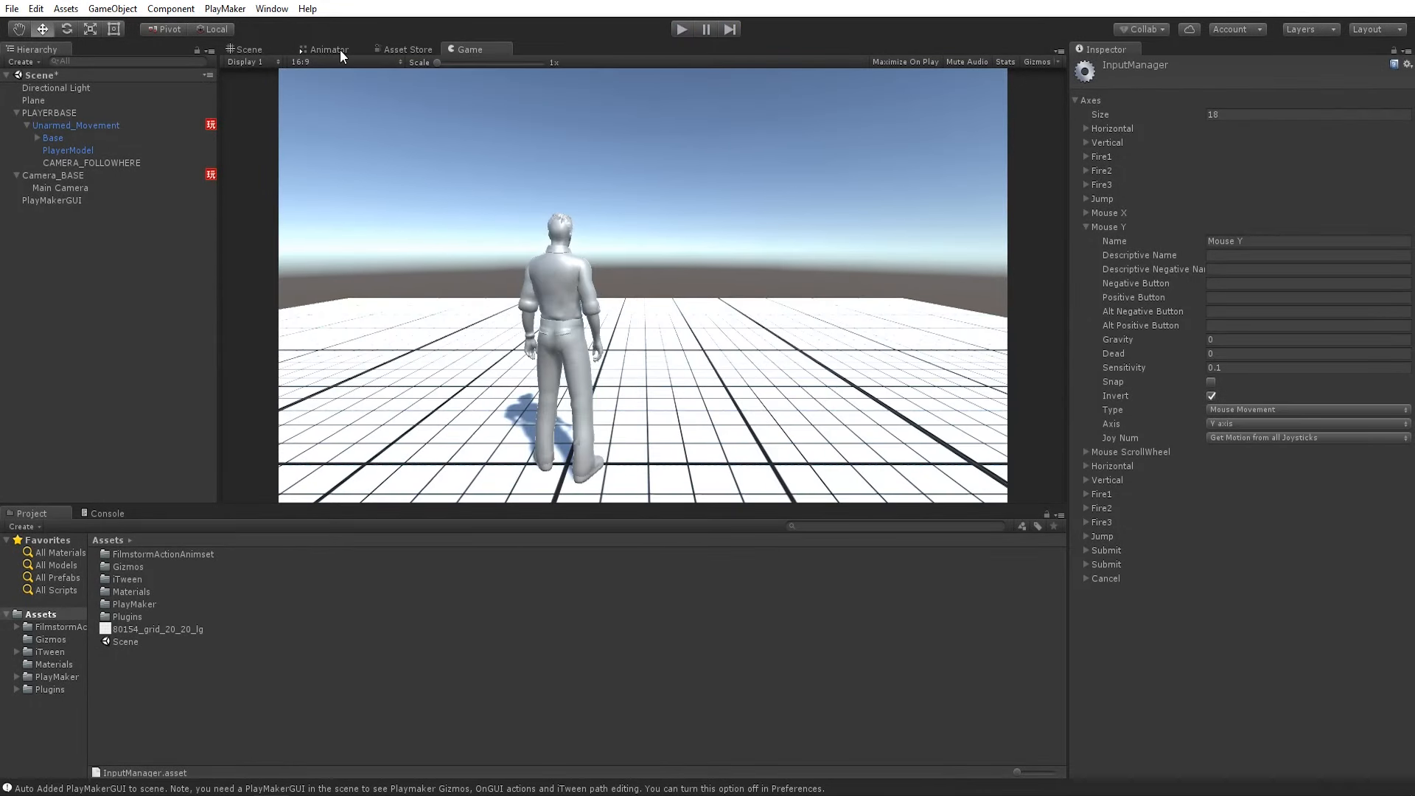
# - Add a Smooth Look At Direction action to the Movement state of Unarmed_Movement's Movement FSM
pyautogui.click(57, 125)
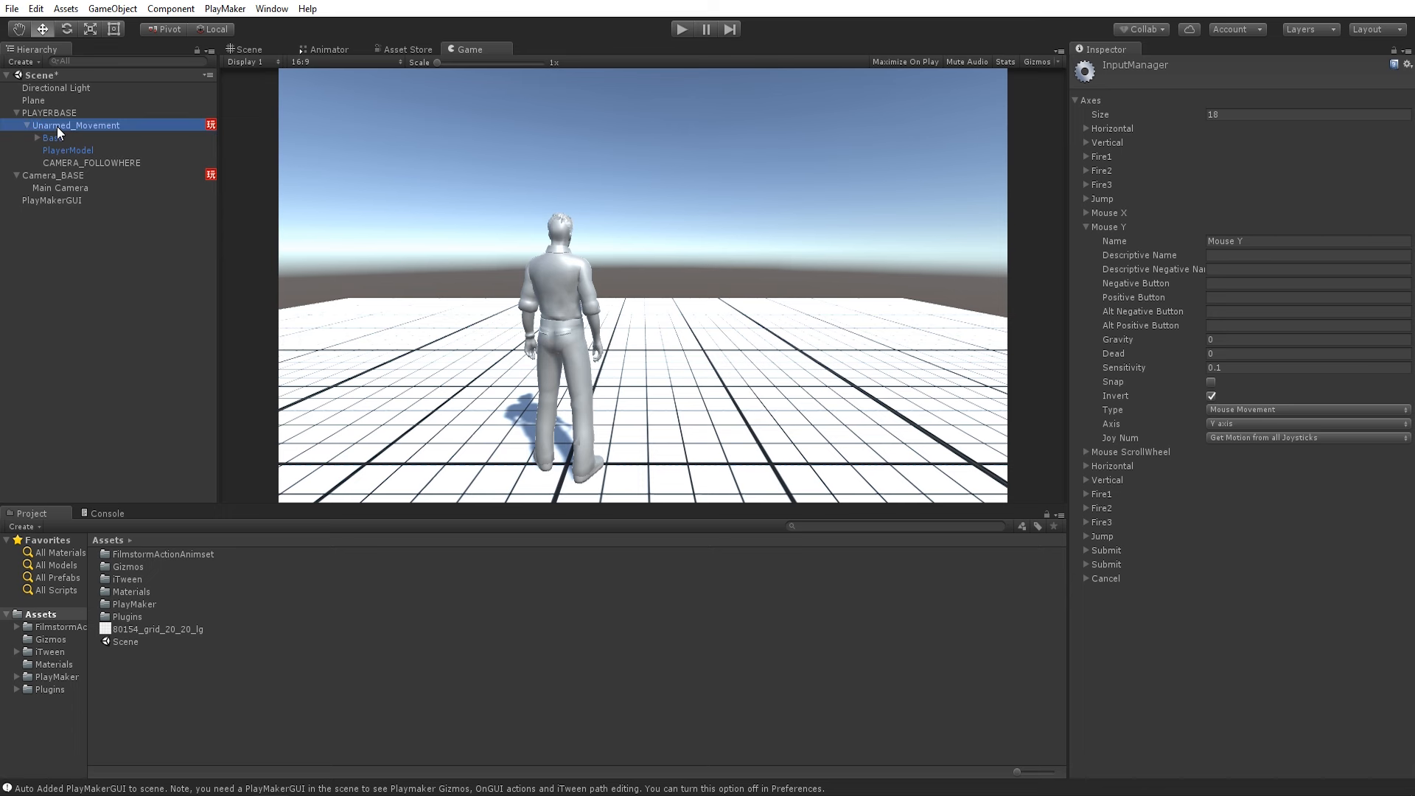
pyautogui.click(1395, 328)
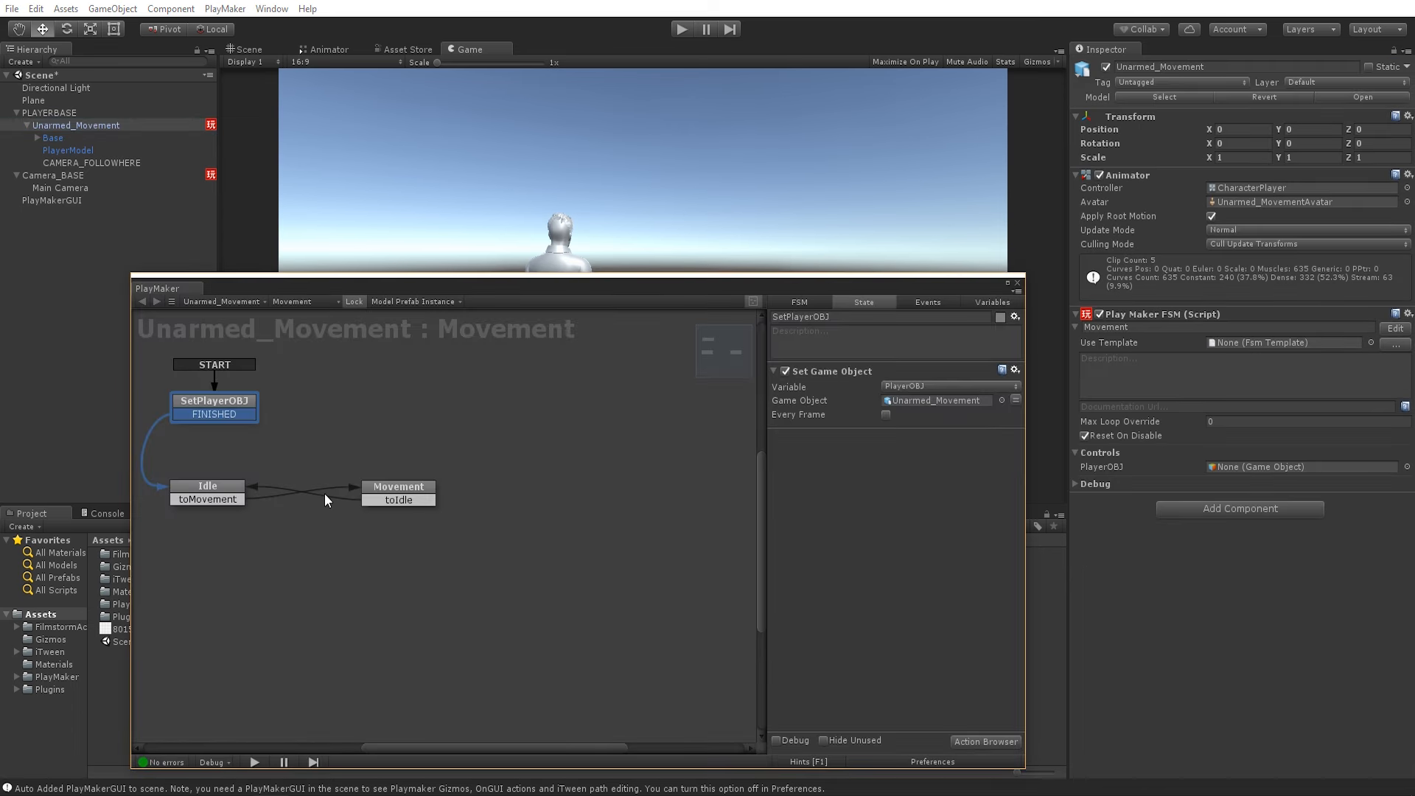
pyautogui.click(390, 487)
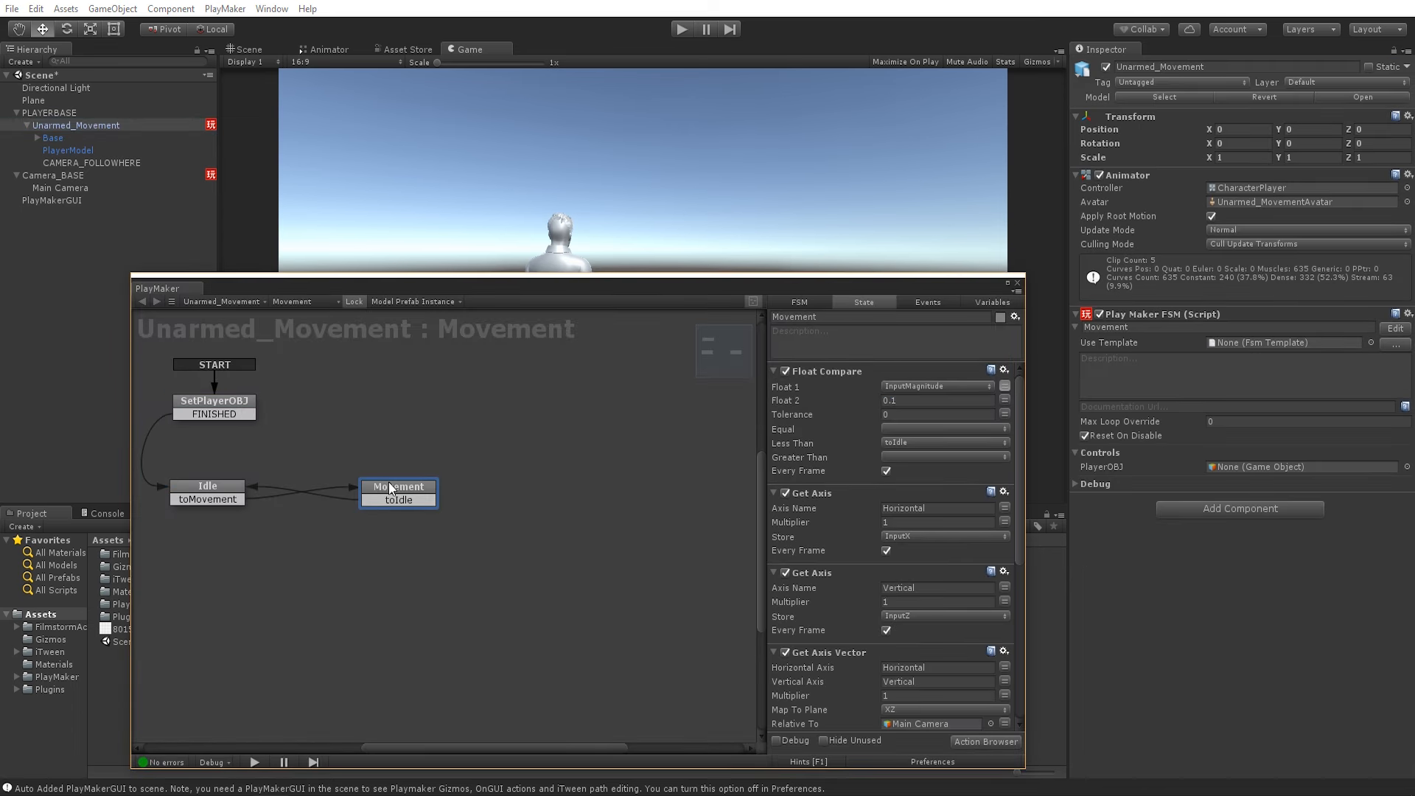
pyautogui.click(968, 743)
pyautogui.write('smooth')
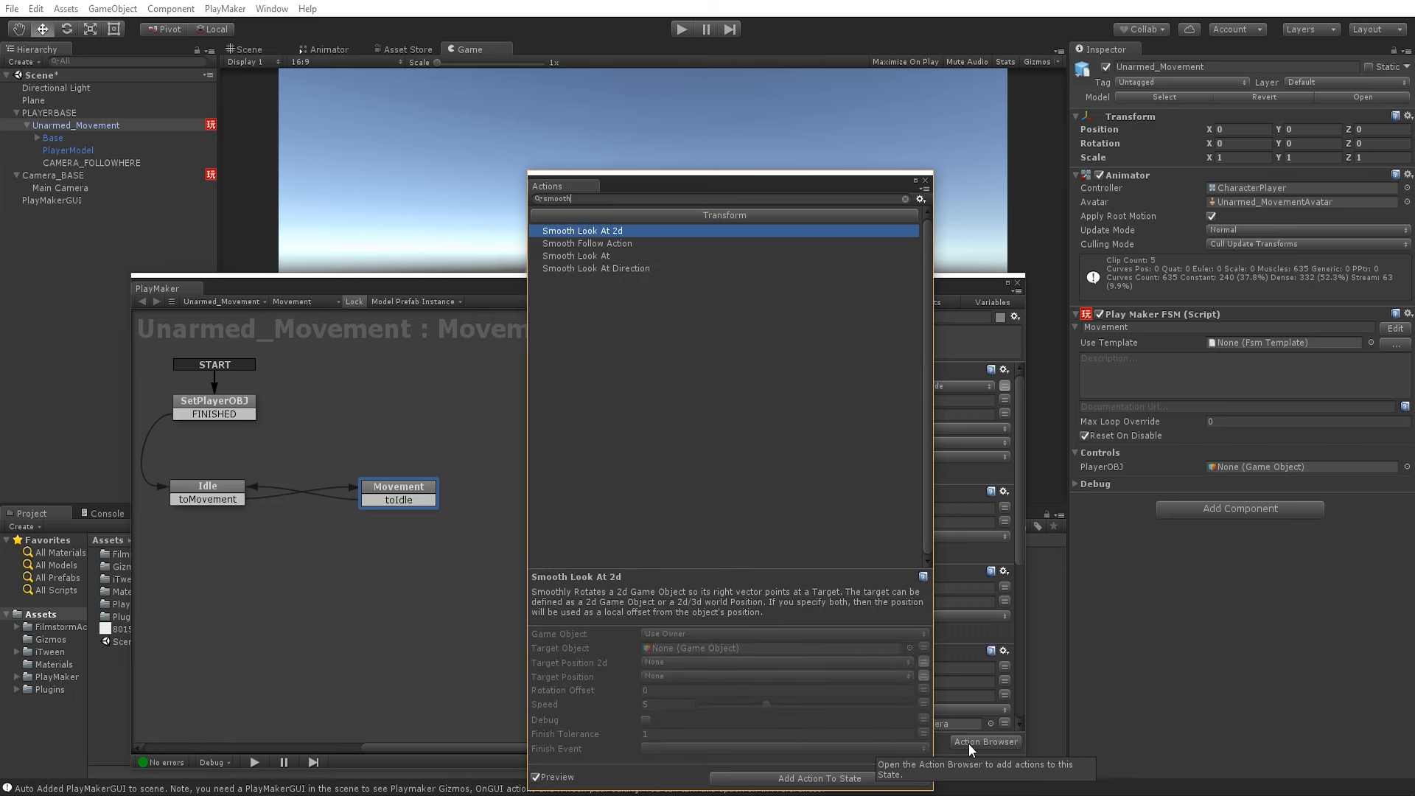
pyautogui.press('Down')
pyautogui.press('Down')
pyautogui.press('Down')
pyautogui.press('Down')
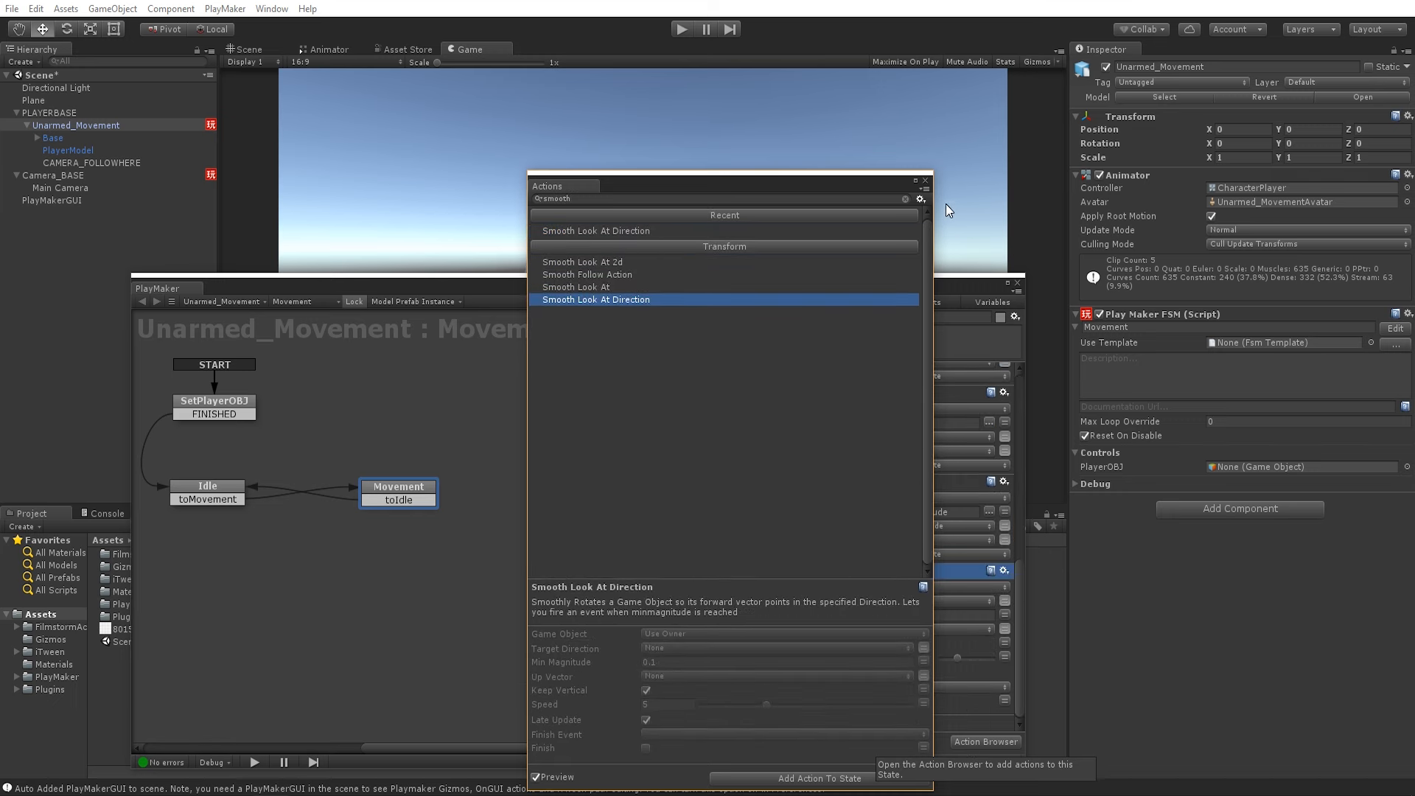
pyautogui.click(925, 180)
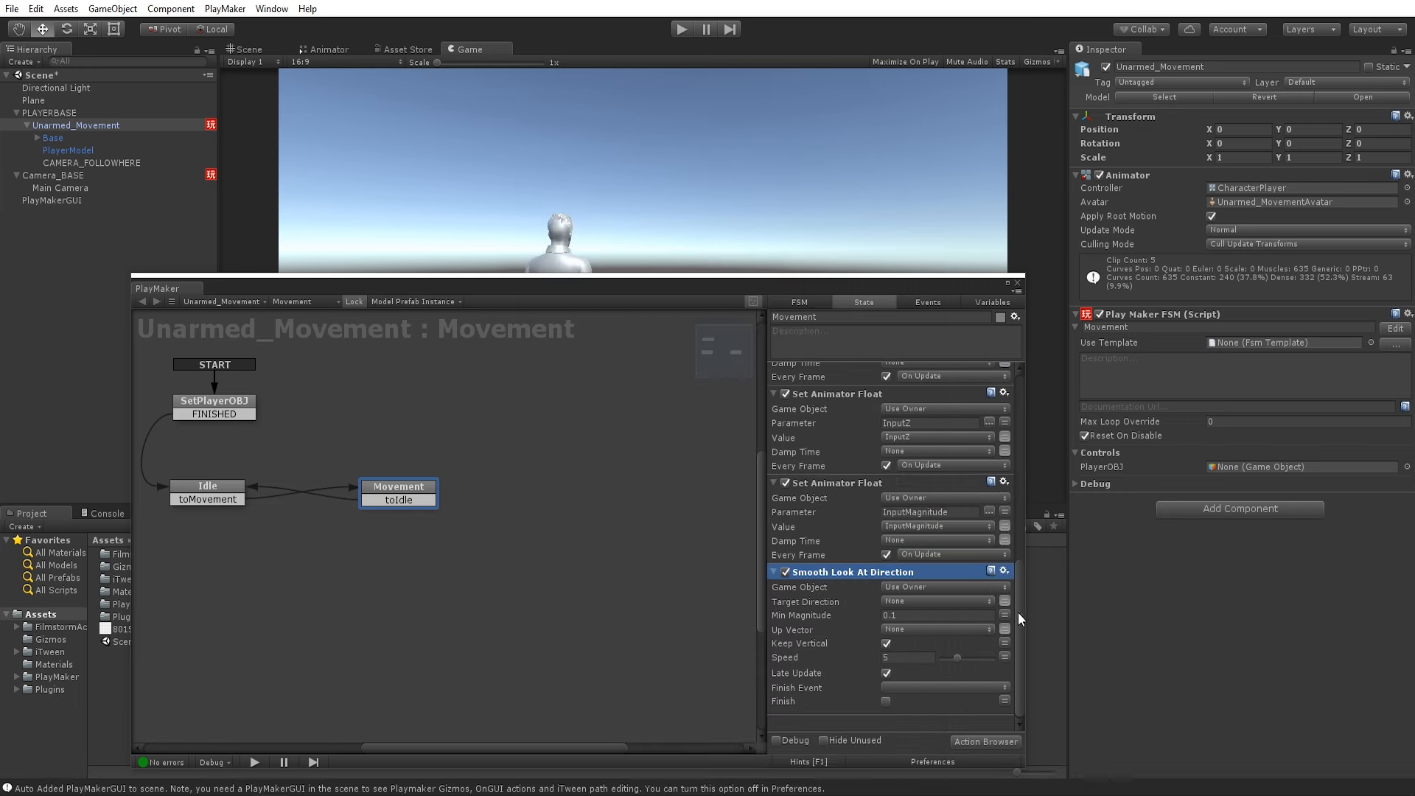
# - Specify the Smooth Look At Direction action's Up Vector as direct values and assign a variable to its Target Direction
pyautogui.click(930, 628)
pyautogui.click(1002, 628)
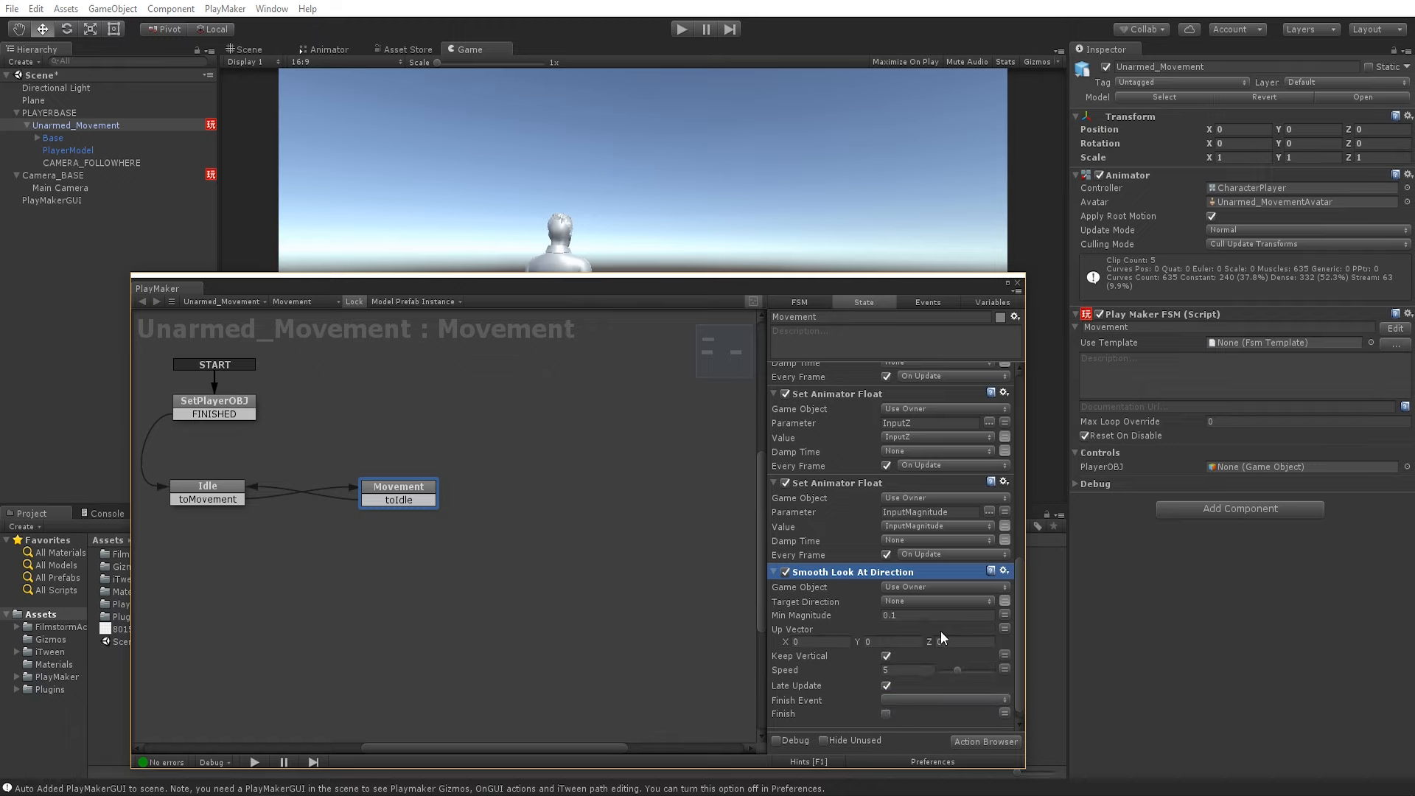
pyautogui.click(883, 645)
pyautogui.click(982, 602)
pyautogui.click(947, 631)
pyautogui.click(1018, 283)
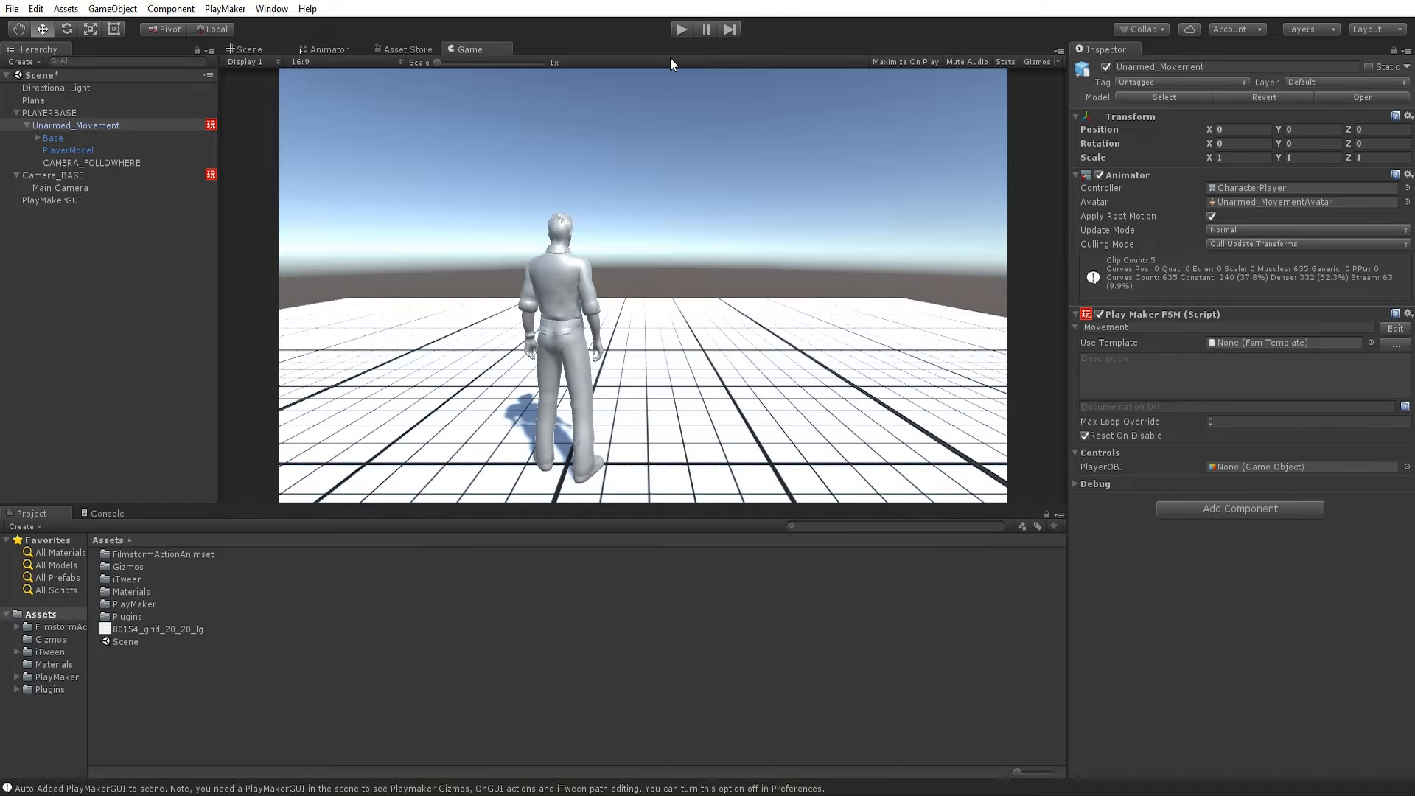
# - Play the scene and test how the character turns and runs relative to the camera, ending with play mode stopped
pyautogui.click(682, 29)
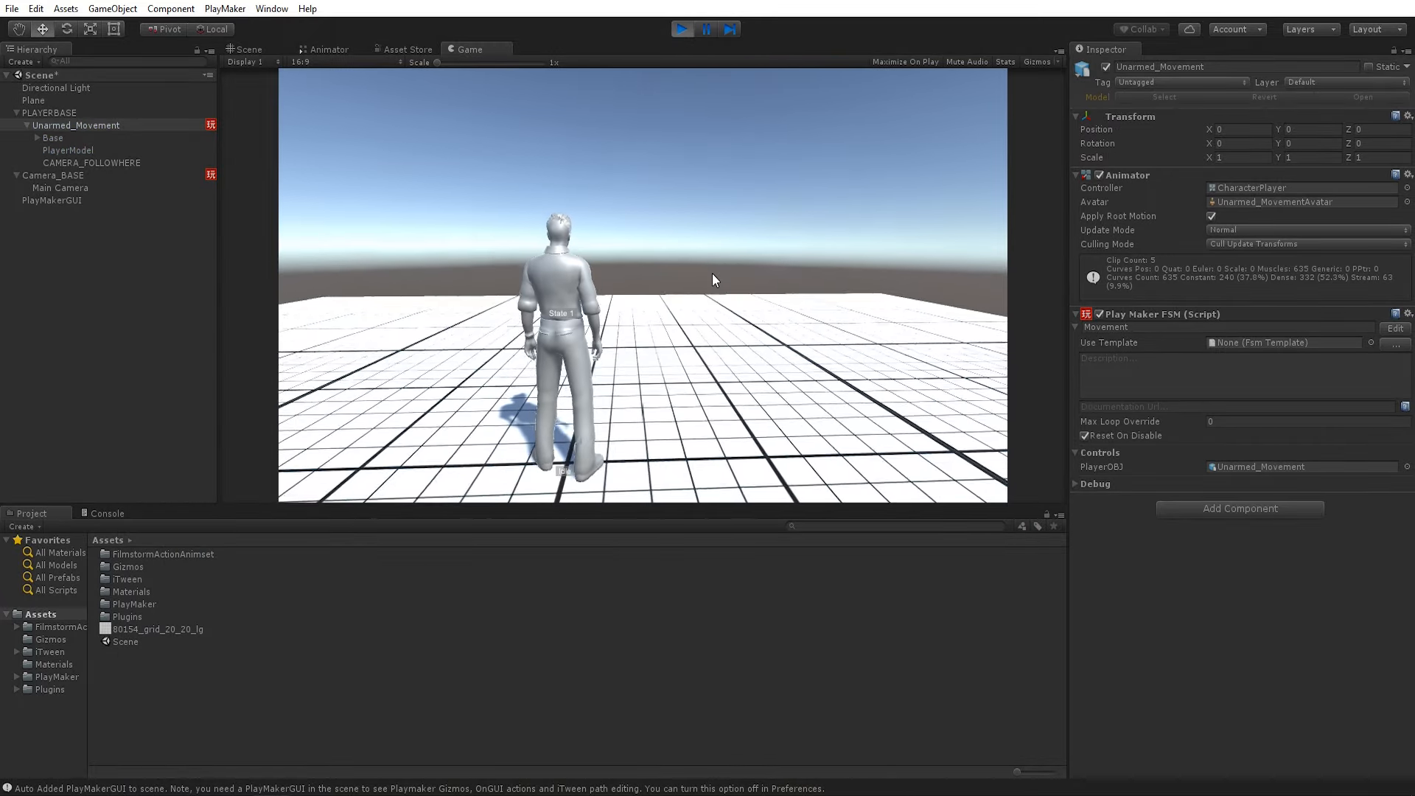
pyautogui.press('w')
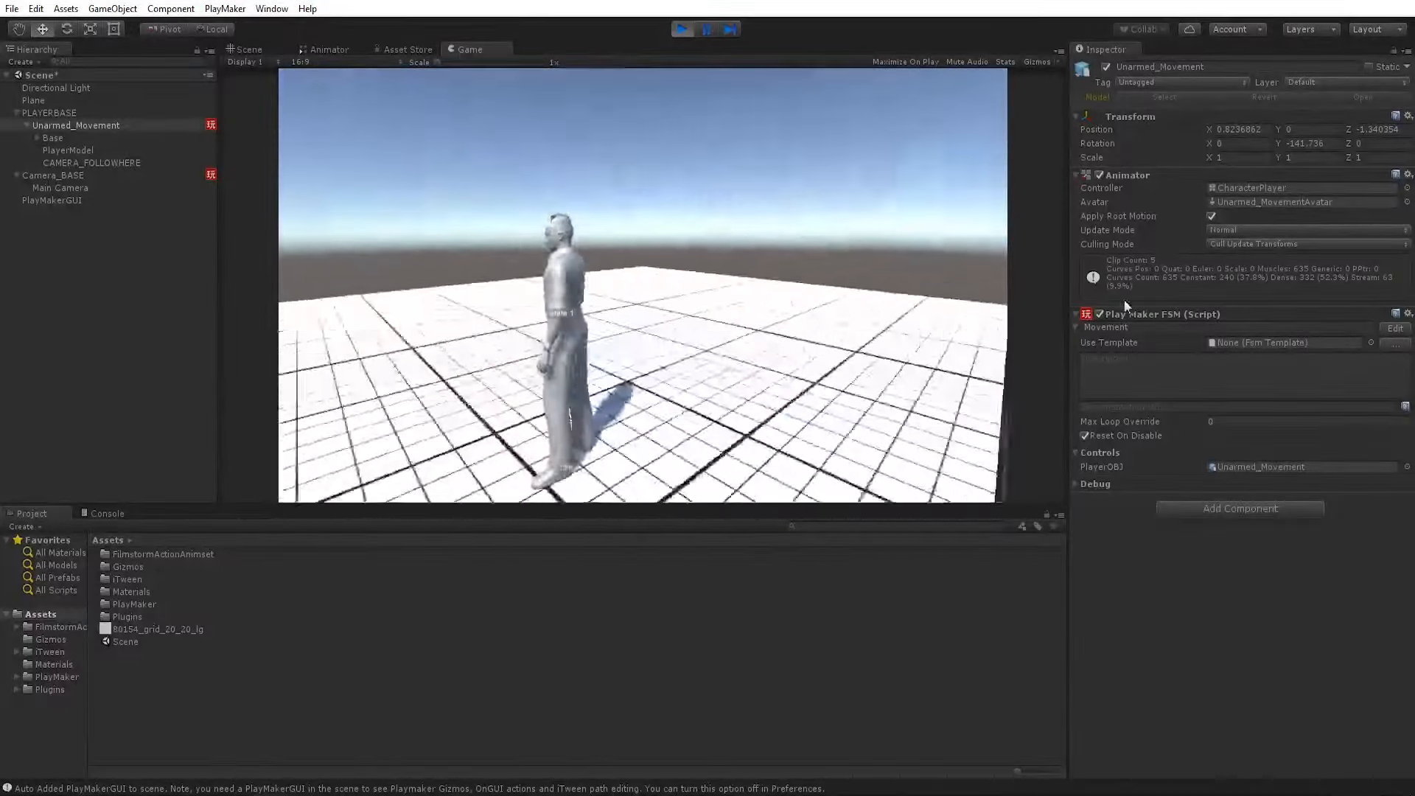
pyautogui.press('w')
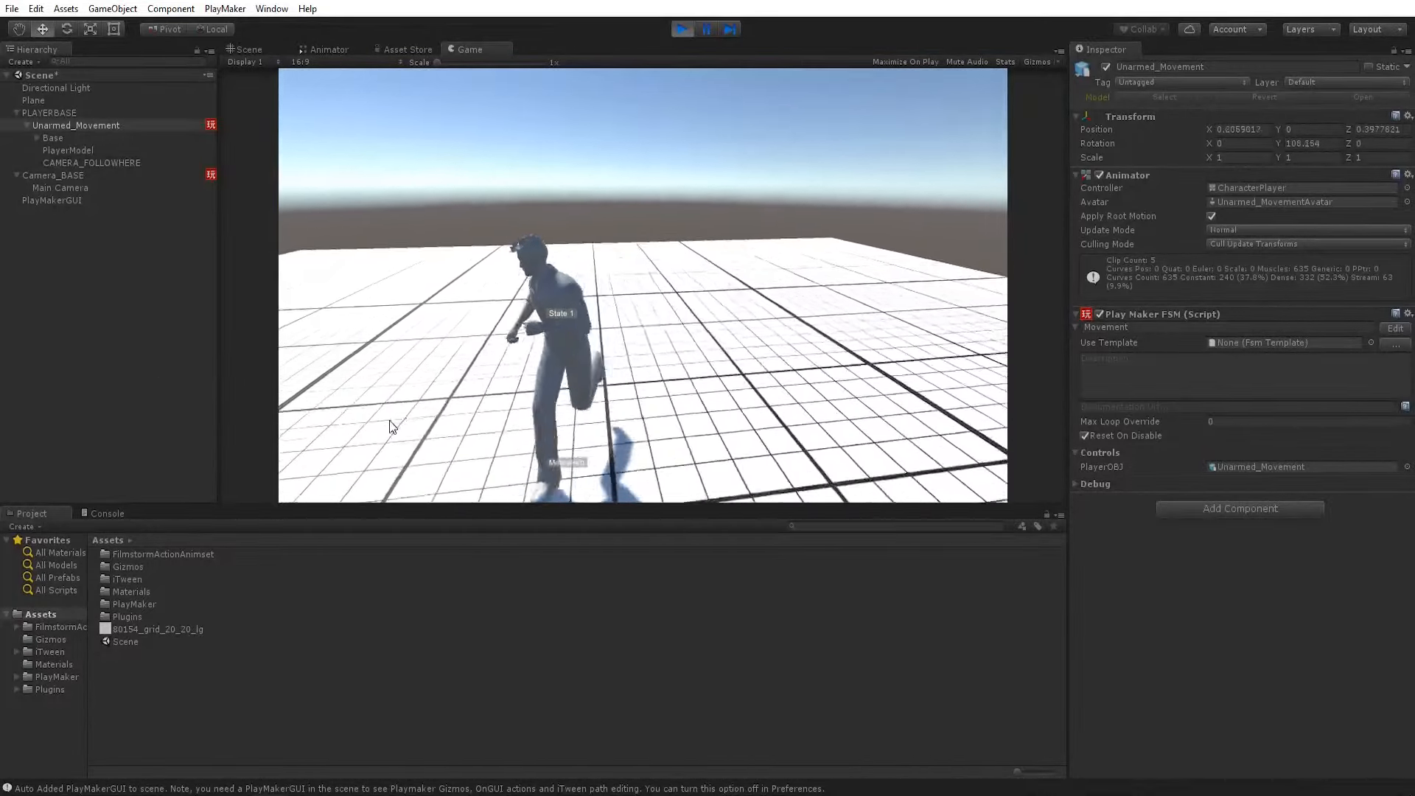
pyautogui.press('w')
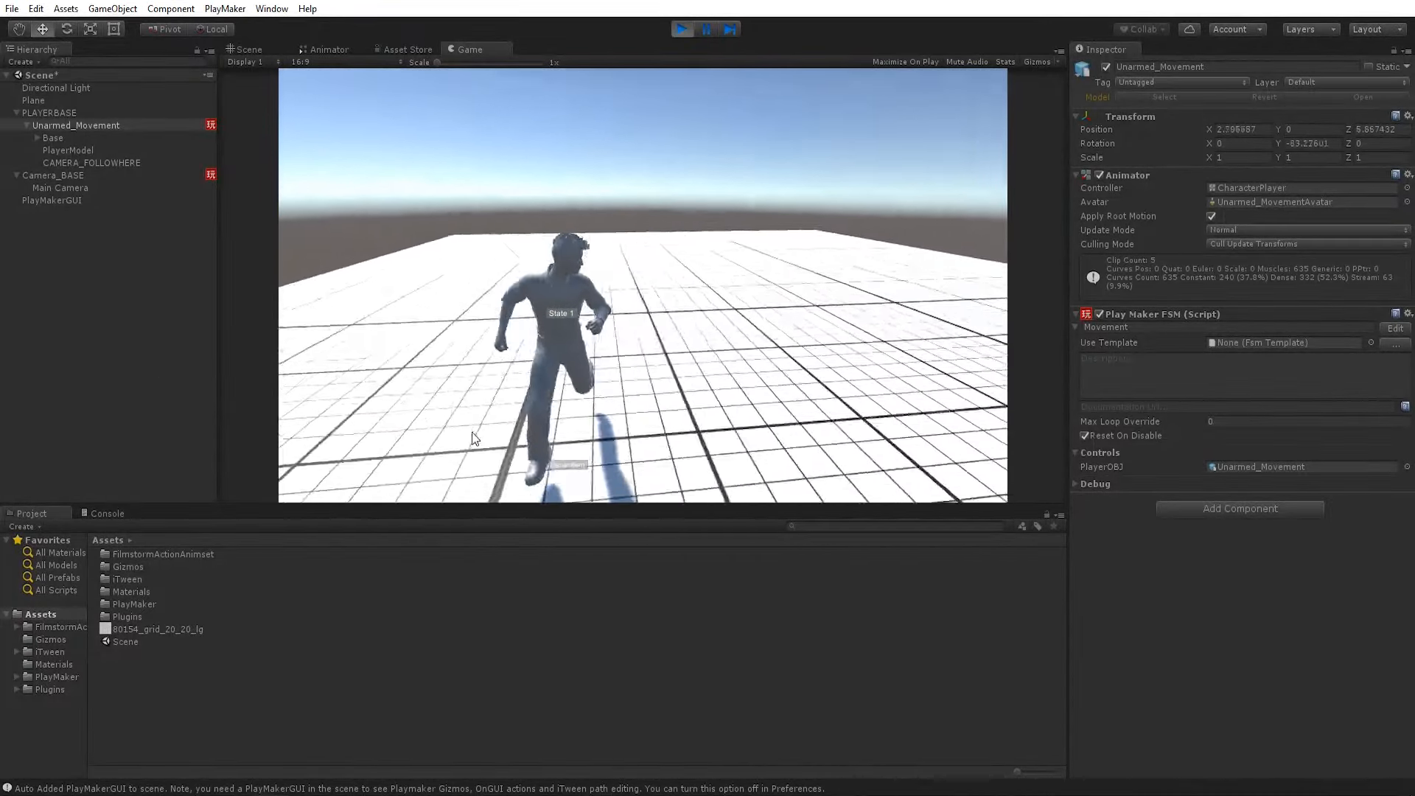
pyautogui.press('w')
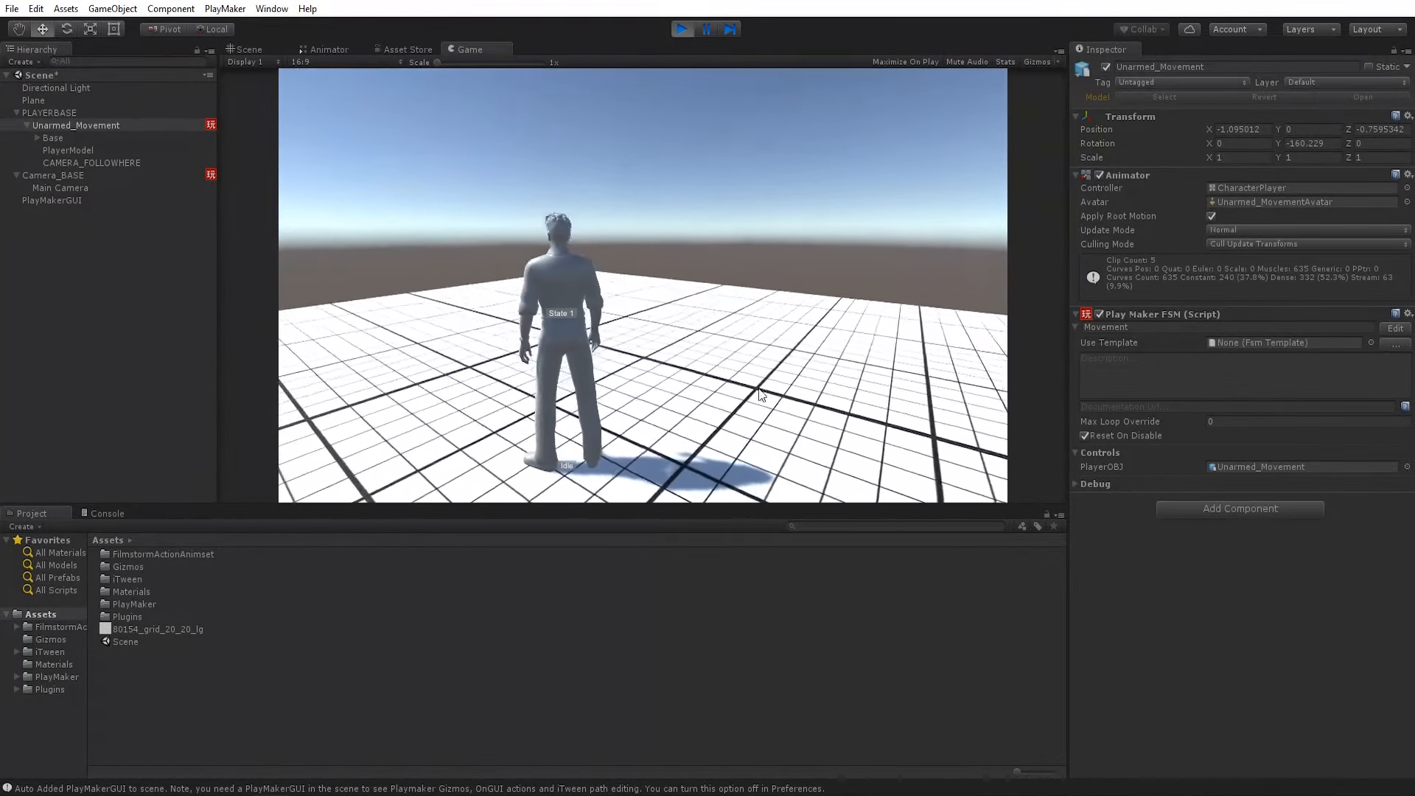
pyautogui.press('w')
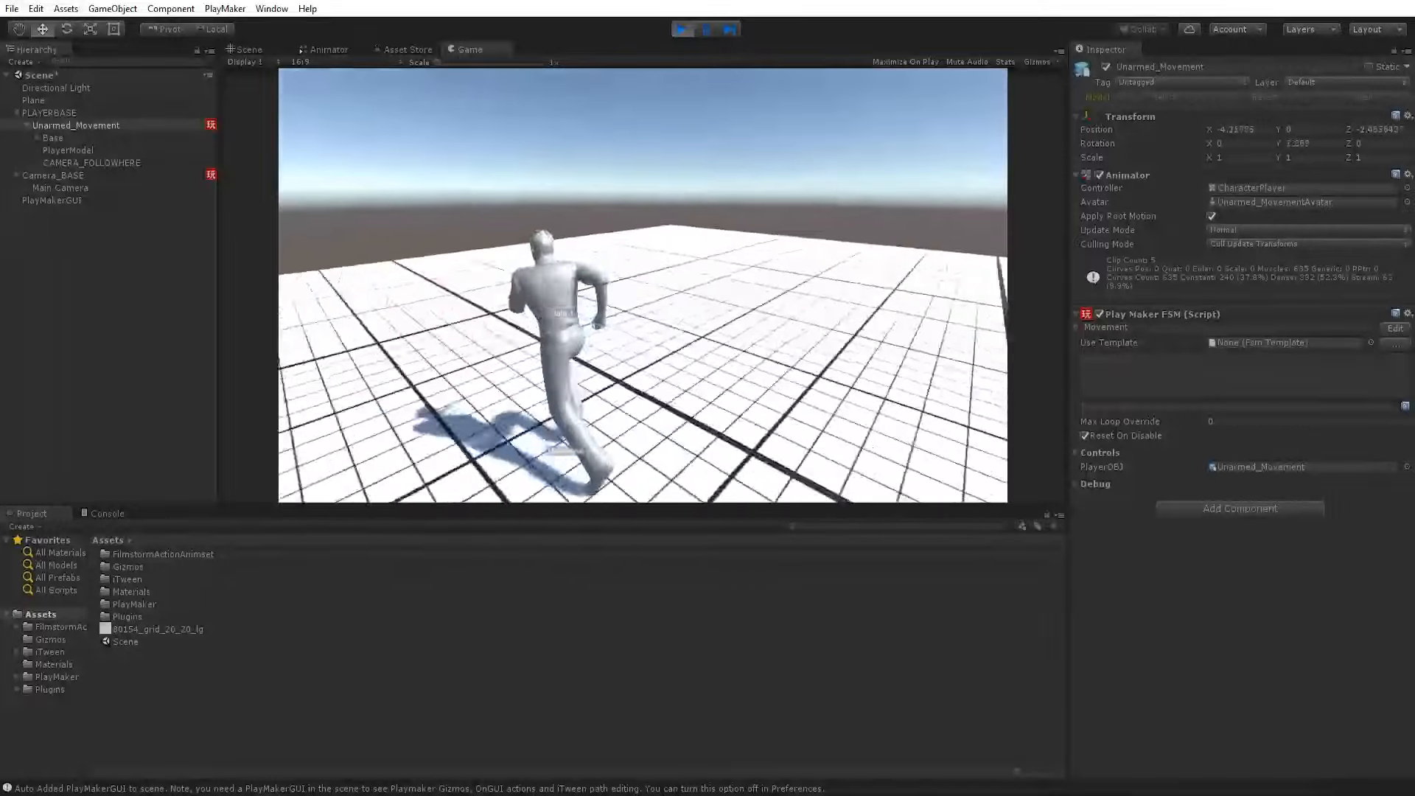
pyautogui.press('s')
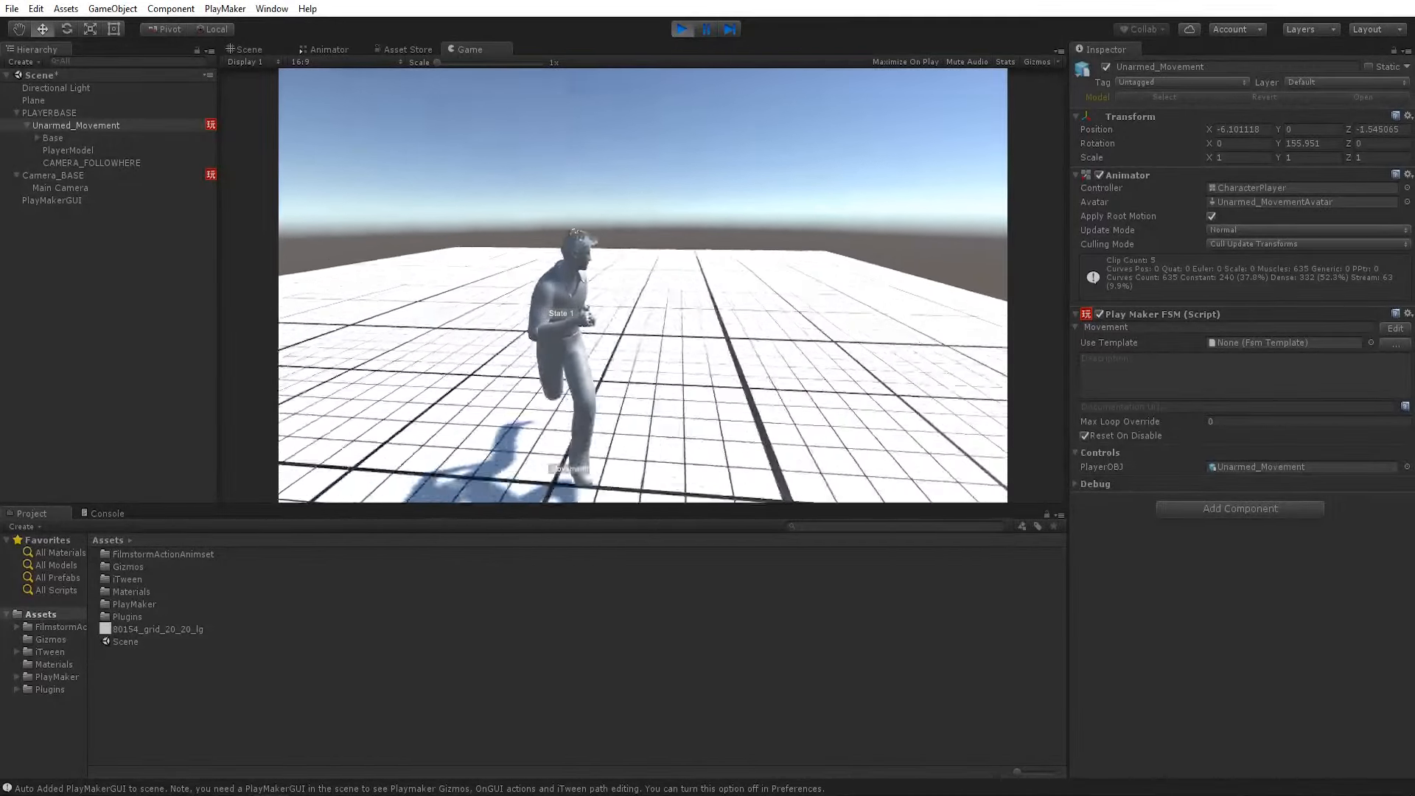
pyautogui.press('w')
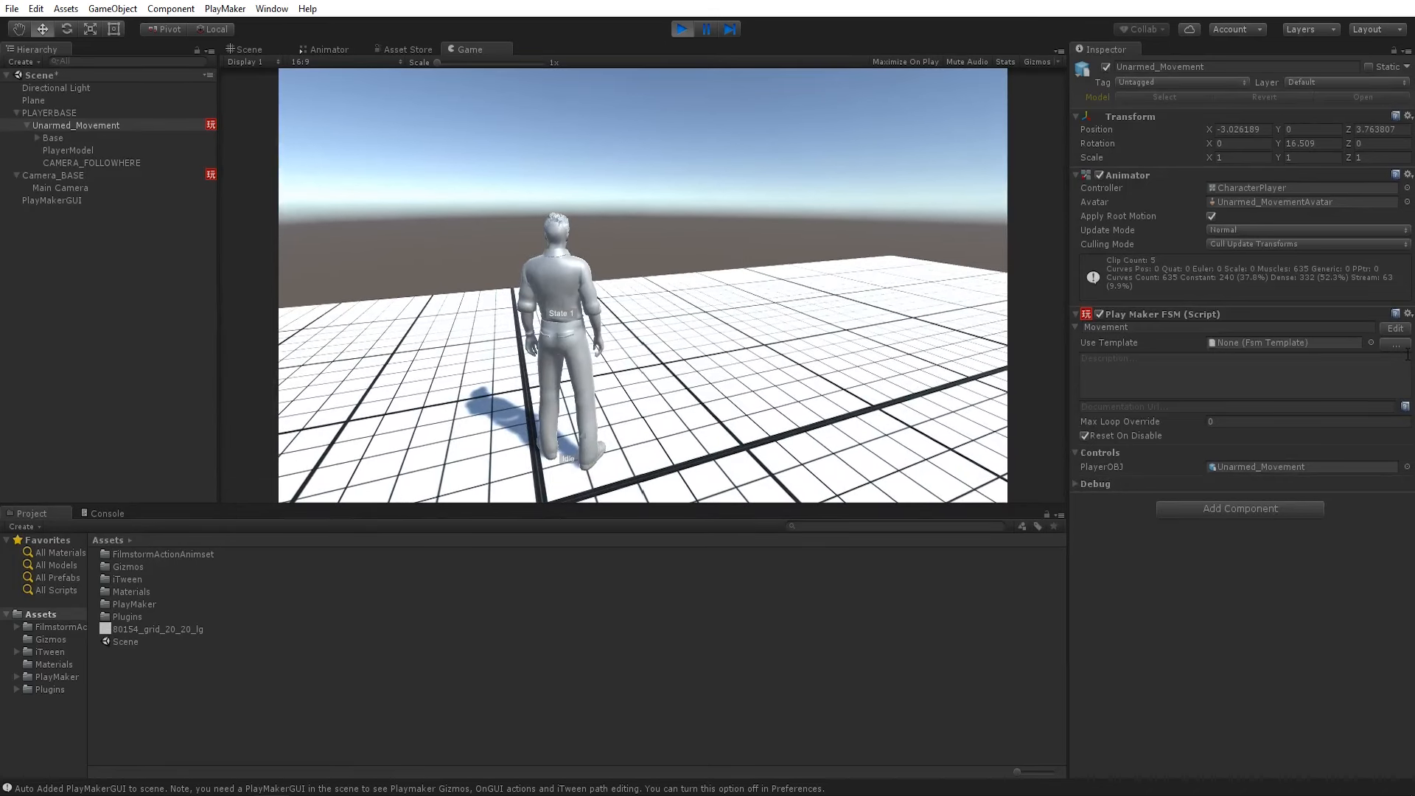
pyautogui.hotkey('ctrl', 'p')
# - Rename the StrafingMovement state in the Animator's Base Layer as Movement
pyautogui.click(339, 49)
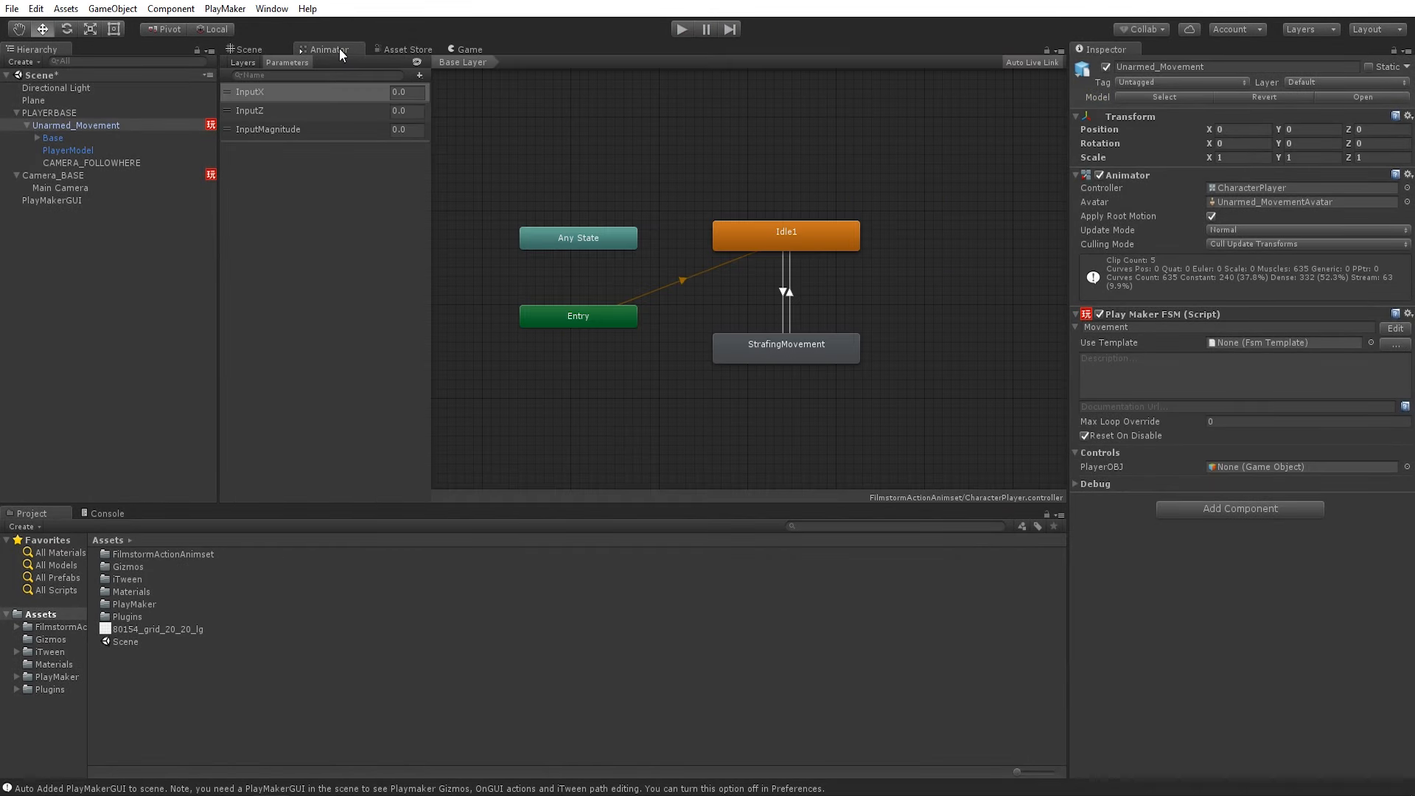
pyautogui.click(814, 337)
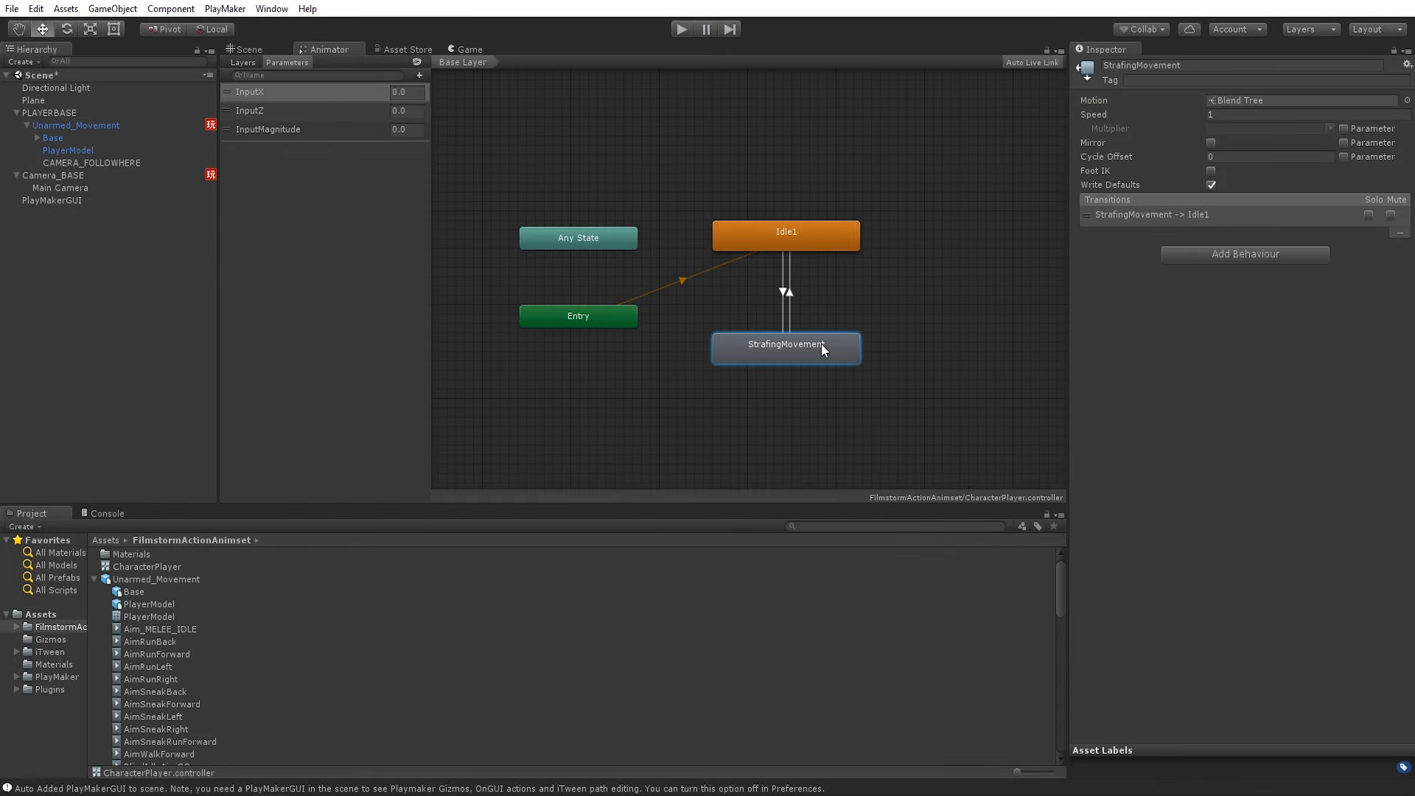
pyautogui.doubleClick(822, 349)
pyautogui.click(793, 305)
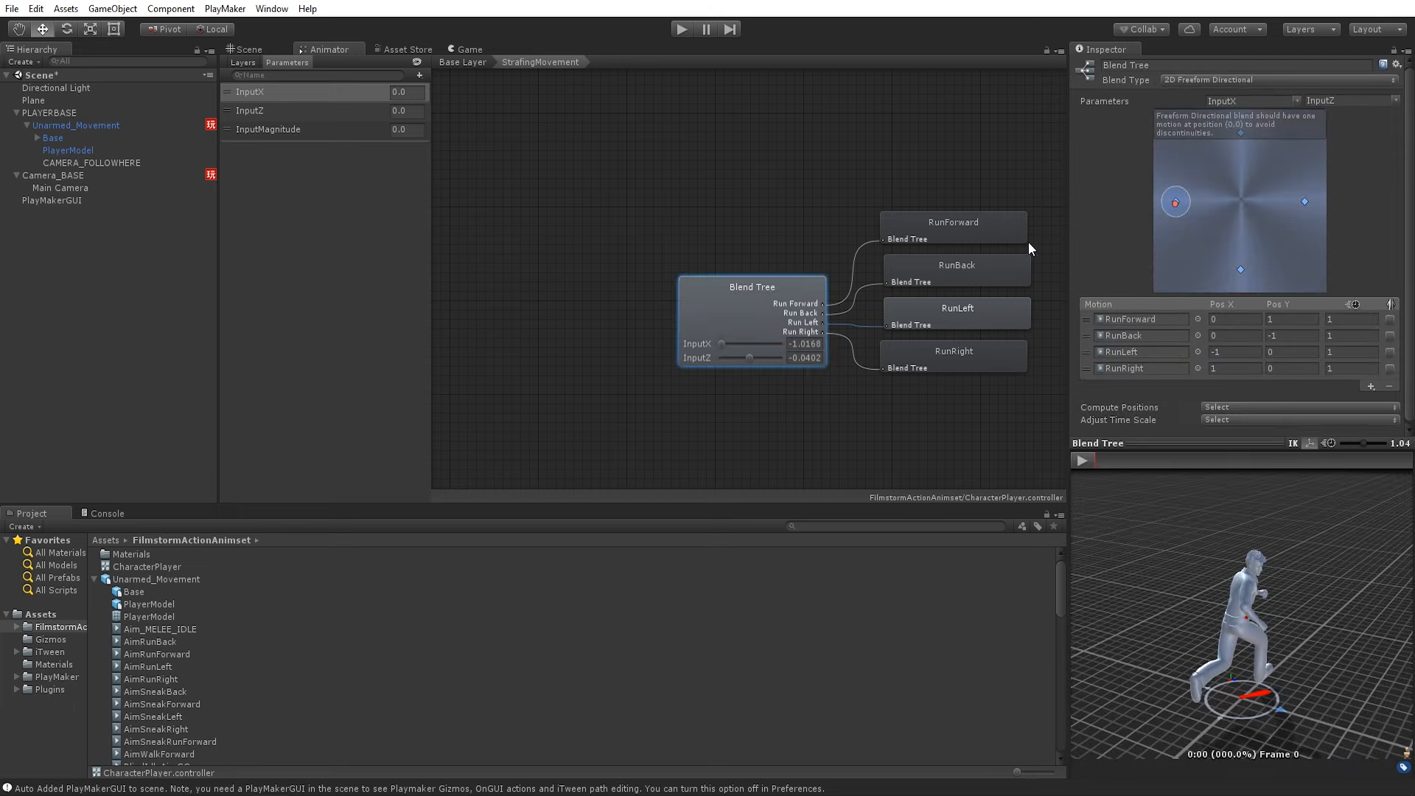
pyautogui.click(480, 65)
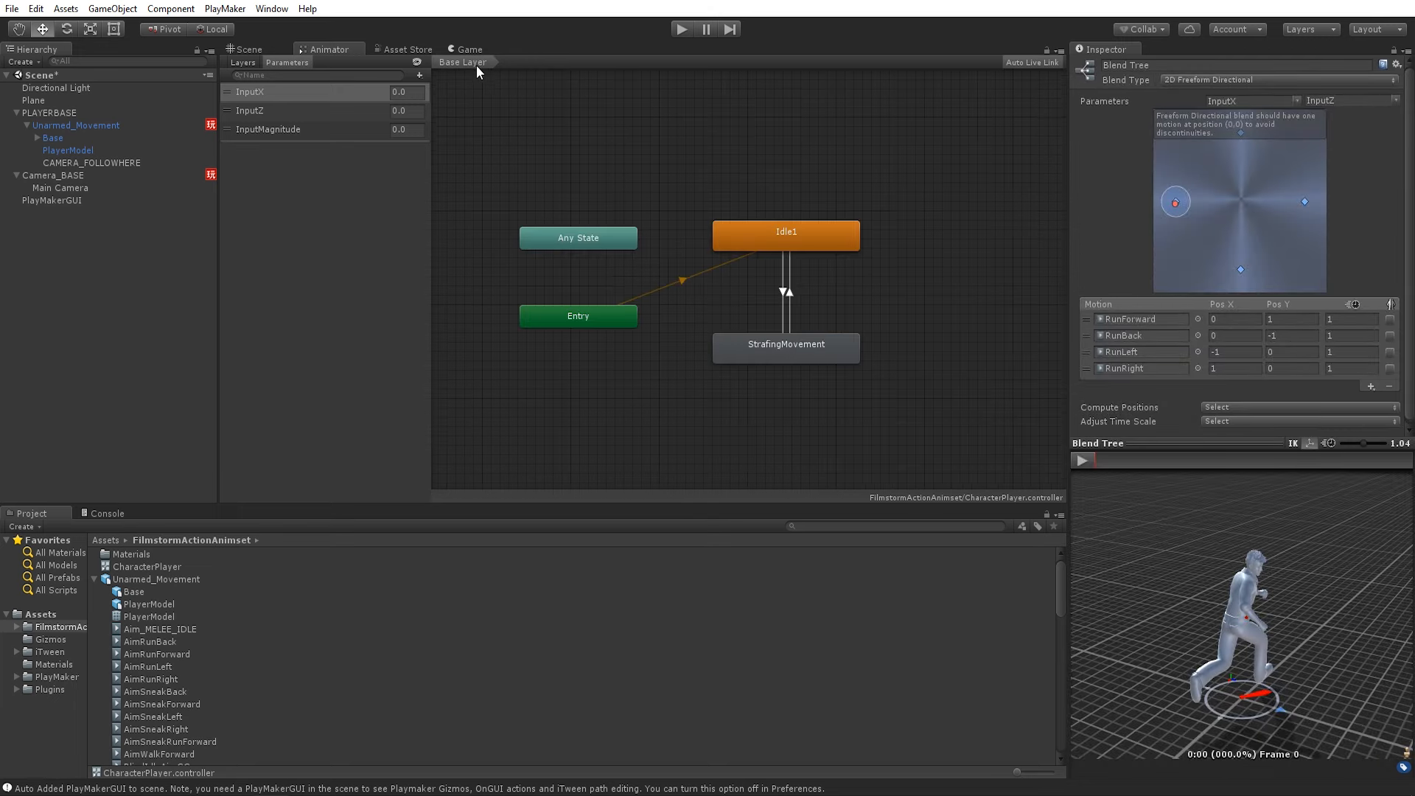
pyautogui.click(792, 353)
pyautogui.moveTo(1136, 65); pyautogui.dragTo(1113, 68)
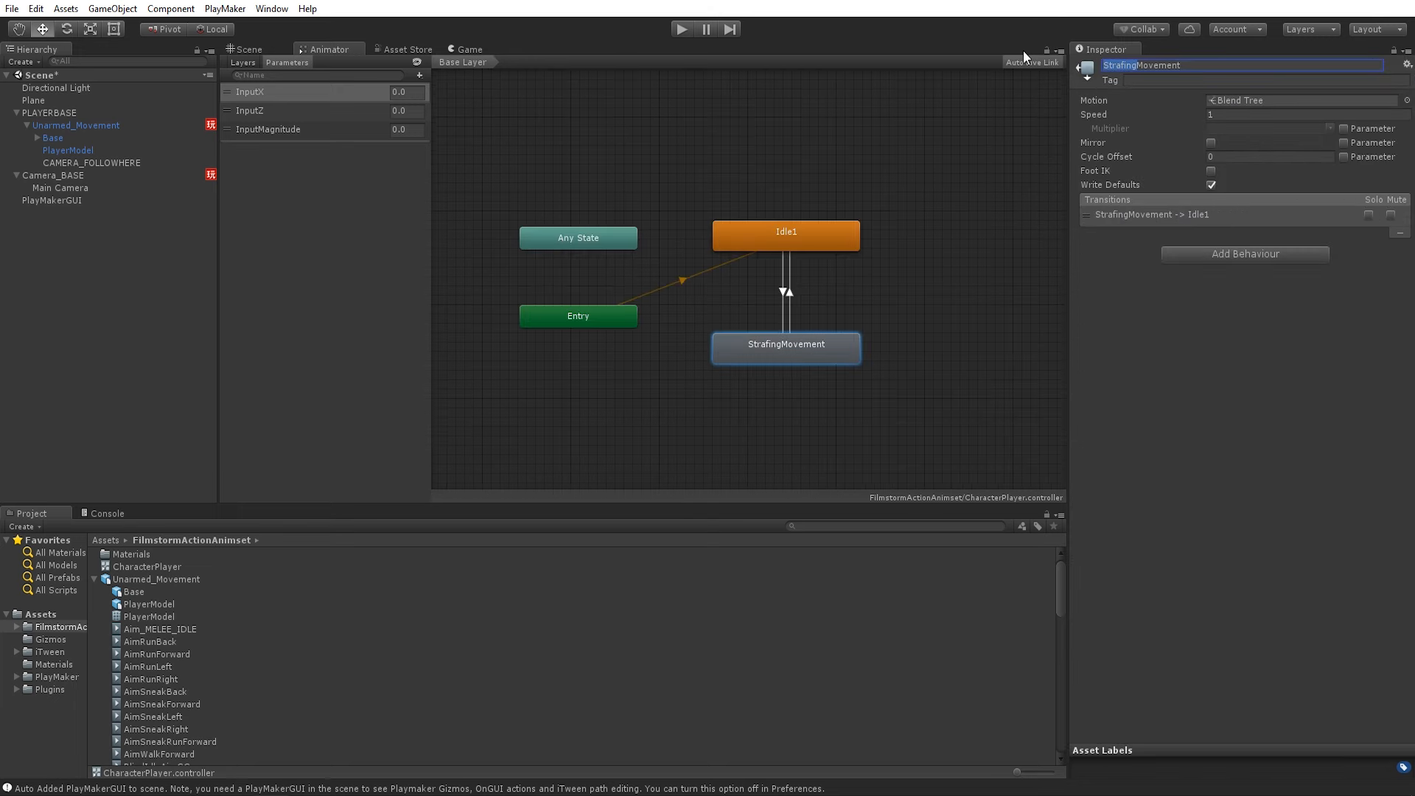
pyautogui.press('BackSpace')
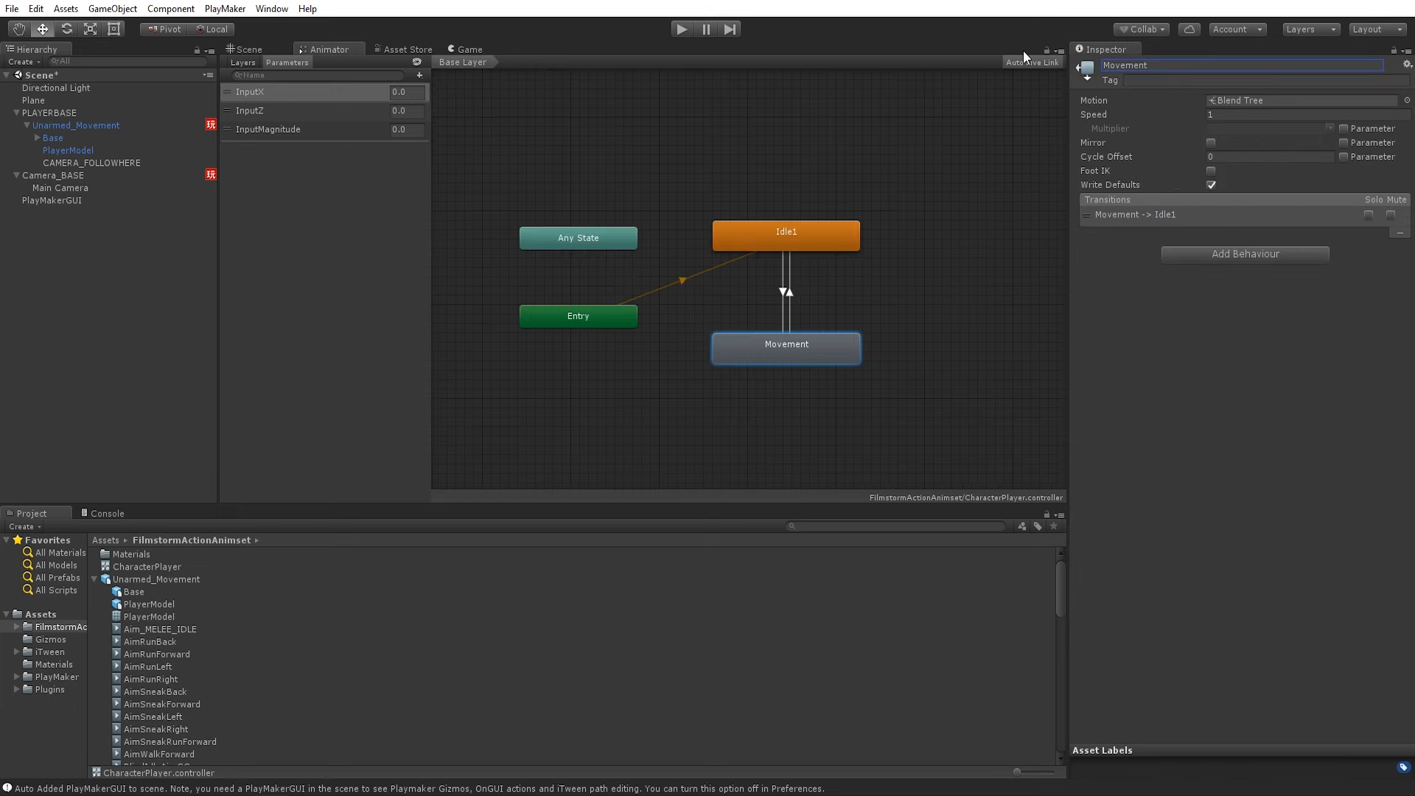
# - Change the blend type of the Movement state's blend tree to 1D
pyautogui.doubleClick(802, 347)
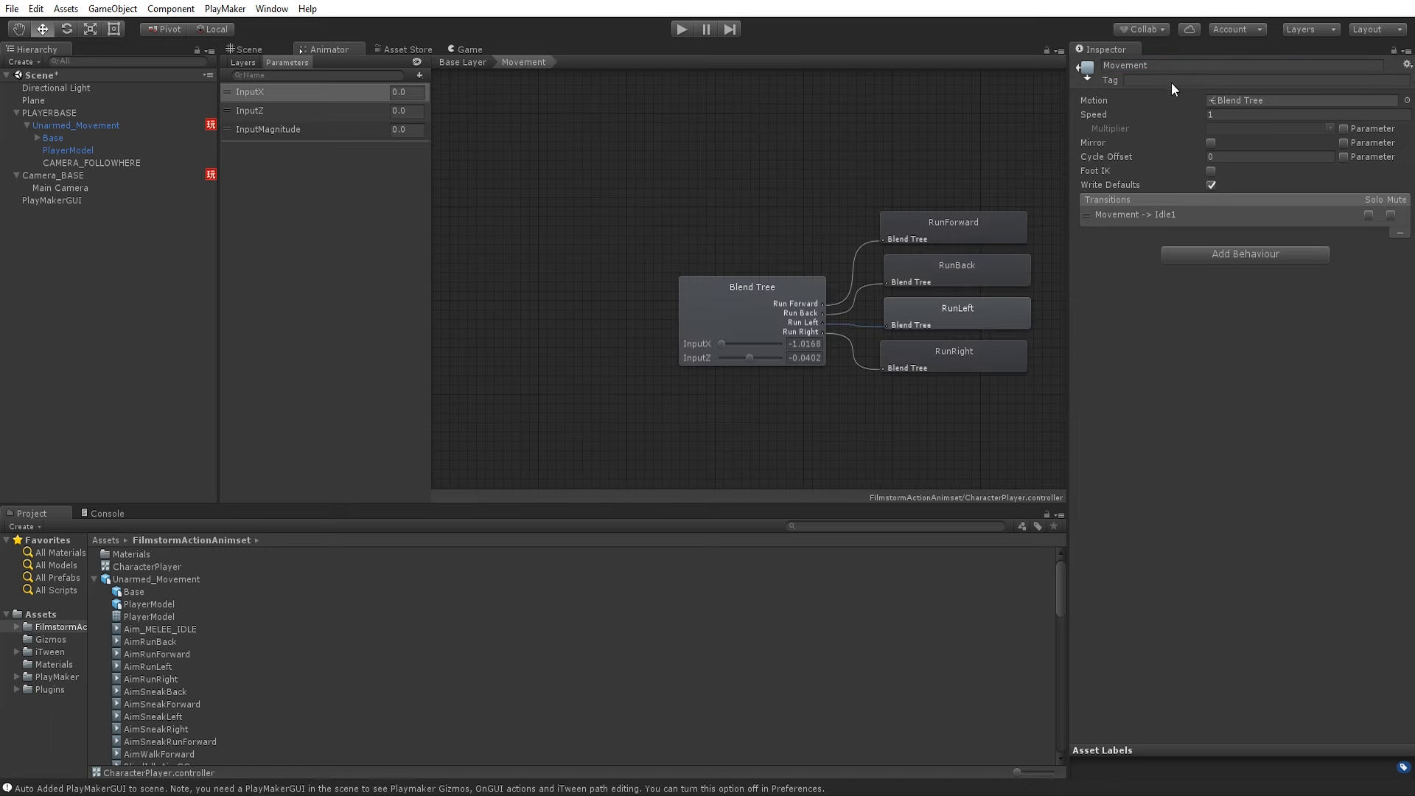
pyautogui.click(1245, 81)
pyautogui.click(1238, 95)
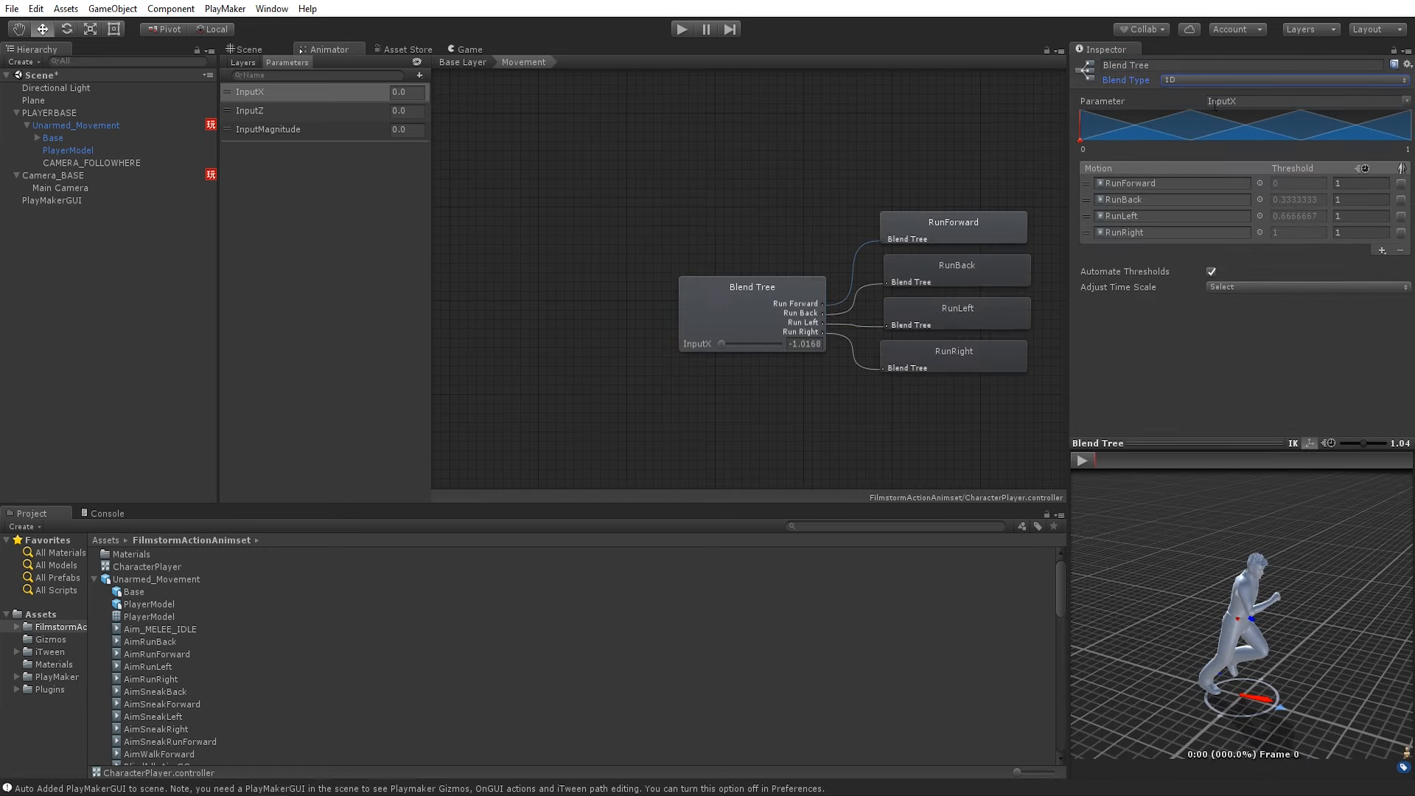
# - Delete the RunBack, RunLeft and RunRight motions from the Movement blend tree, keeping only RunForward
pyautogui.click(1092, 202)
pyautogui.click(1400, 252)
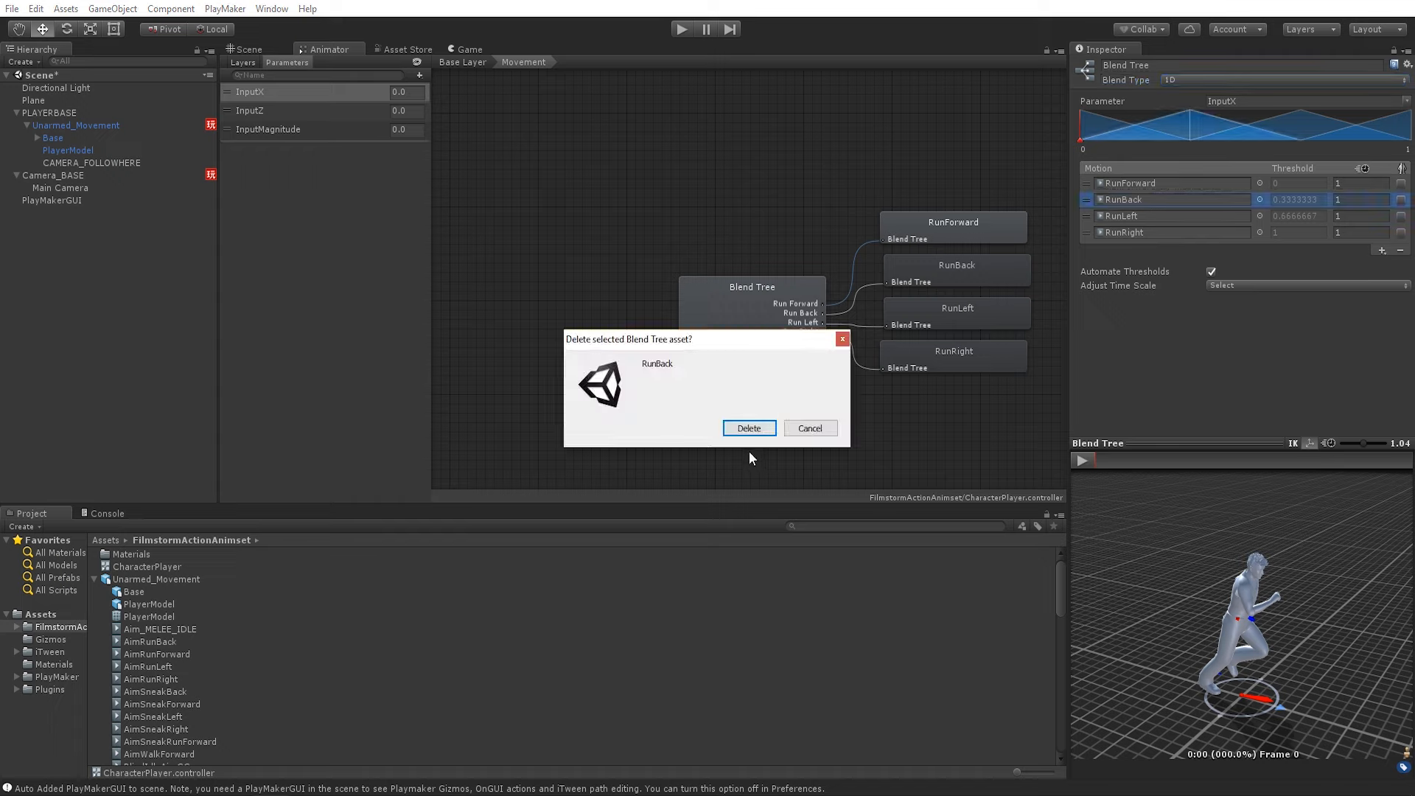
pyautogui.click(749, 428)
pyautogui.click(1399, 234)
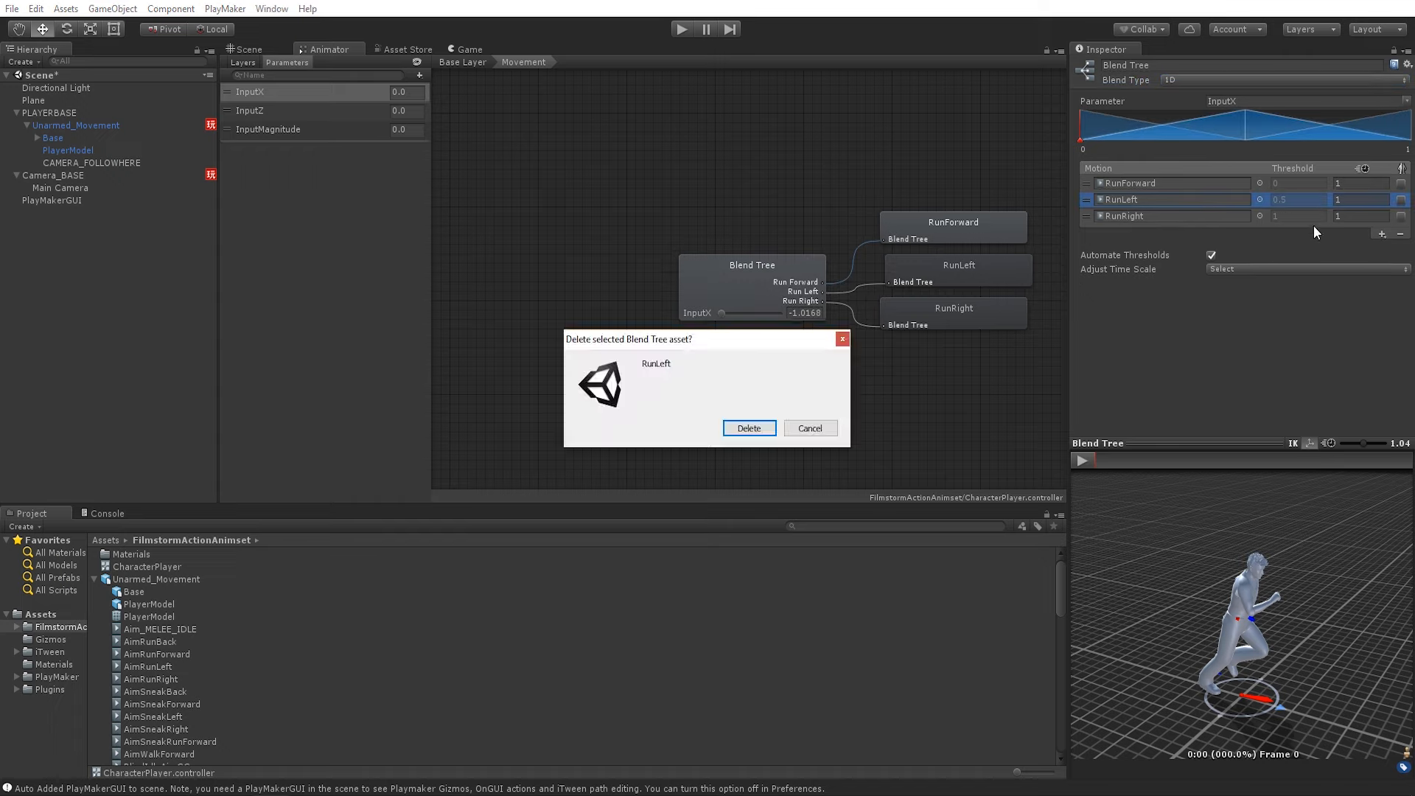
pyautogui.click(749, 428)
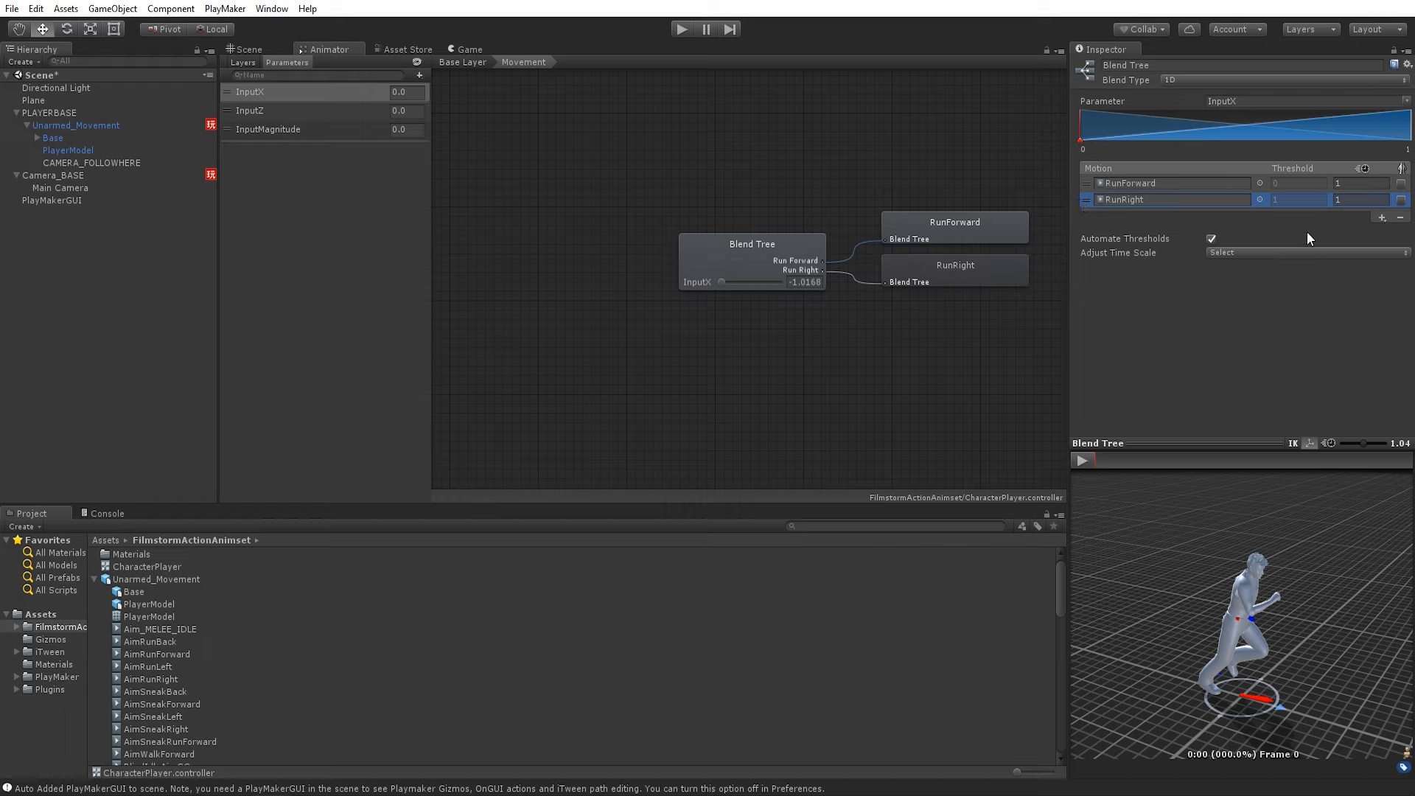
pyautogui.click(1400, 218)
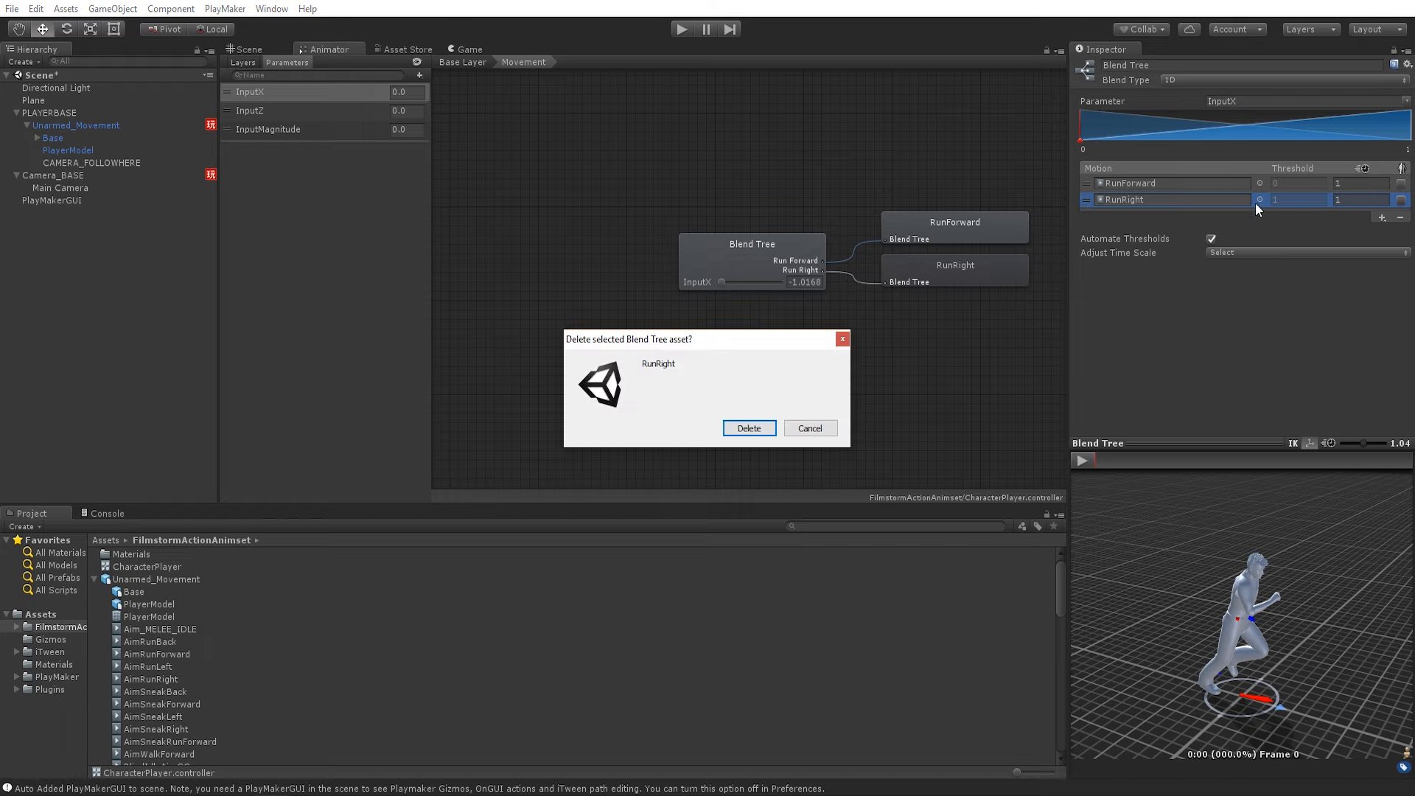
pyautogui.click(733, 428)
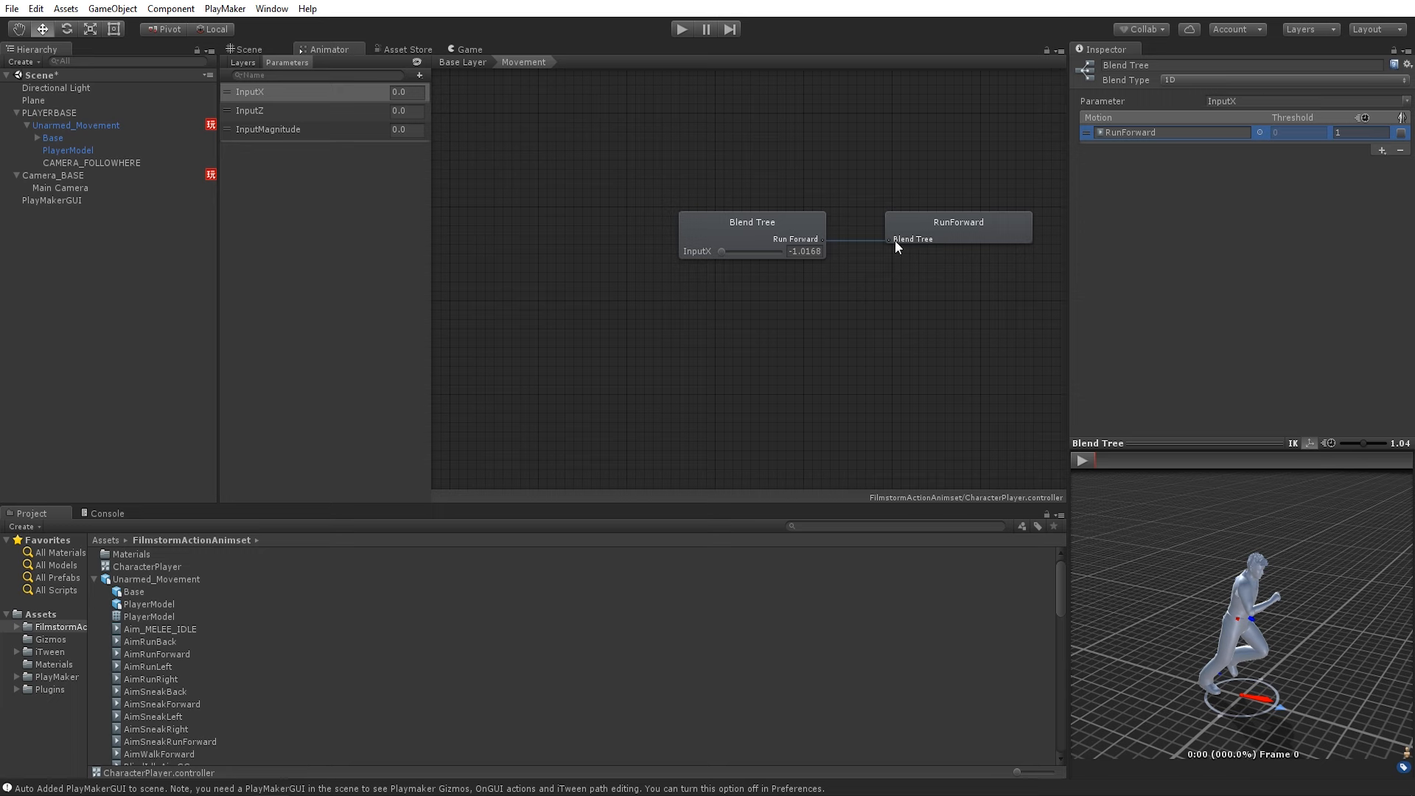
pyautogui.click(702, 216)
# - Delete the Movement state from the Animator's Base Layer
pyautogui.click(467, 50)
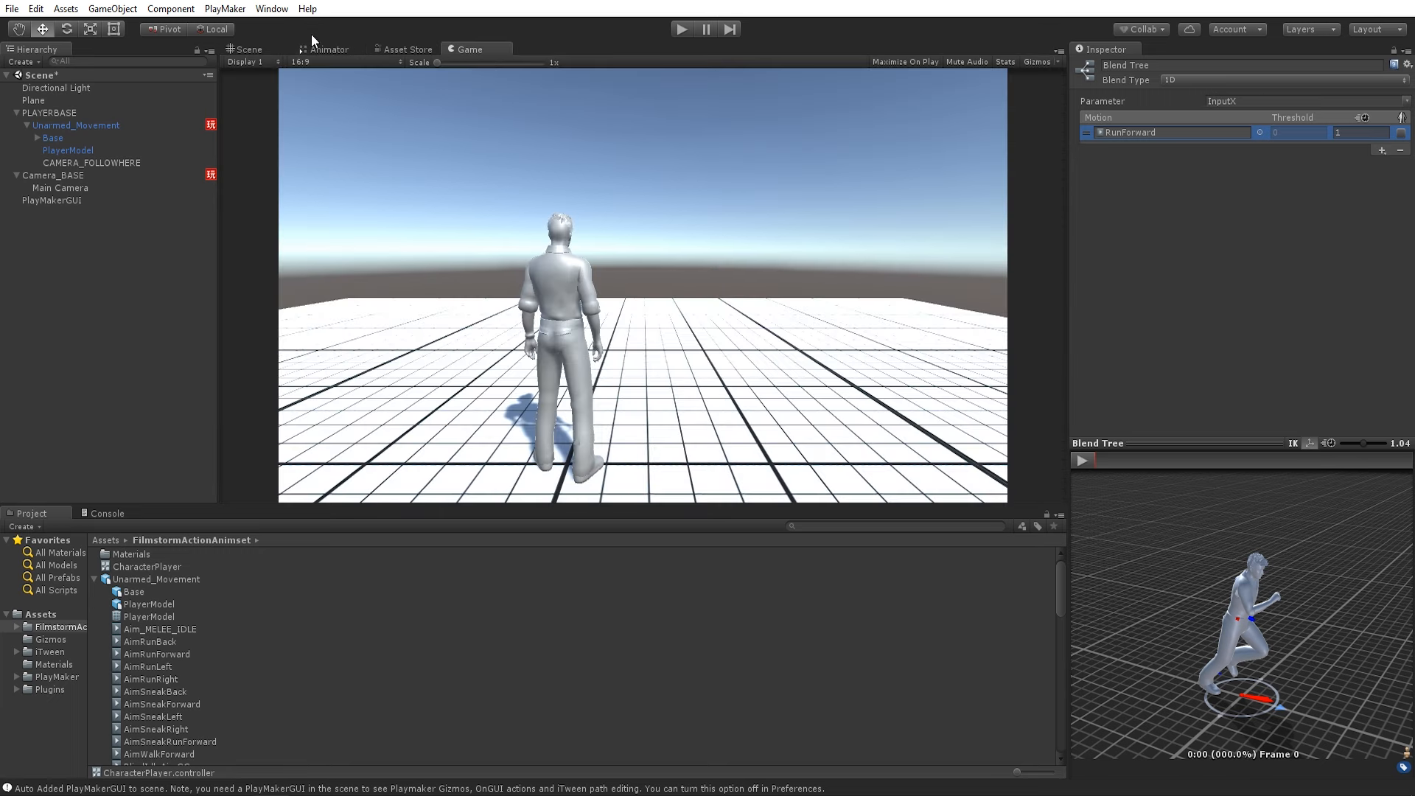
pyautogui.click(316, 48)
pyautogui.click(454, 64)
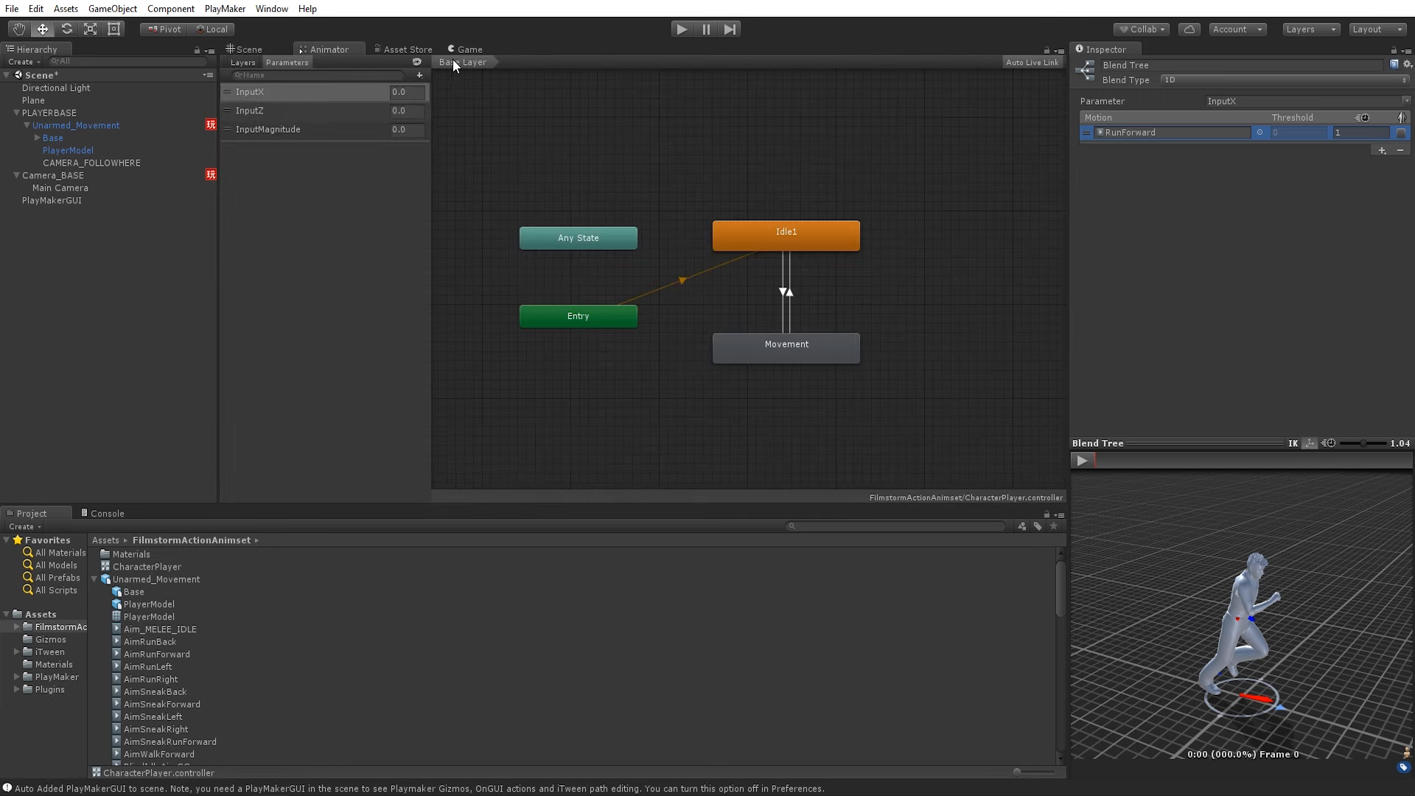
pyautogui.click(801, 341)
pyautogui.press('Delete')
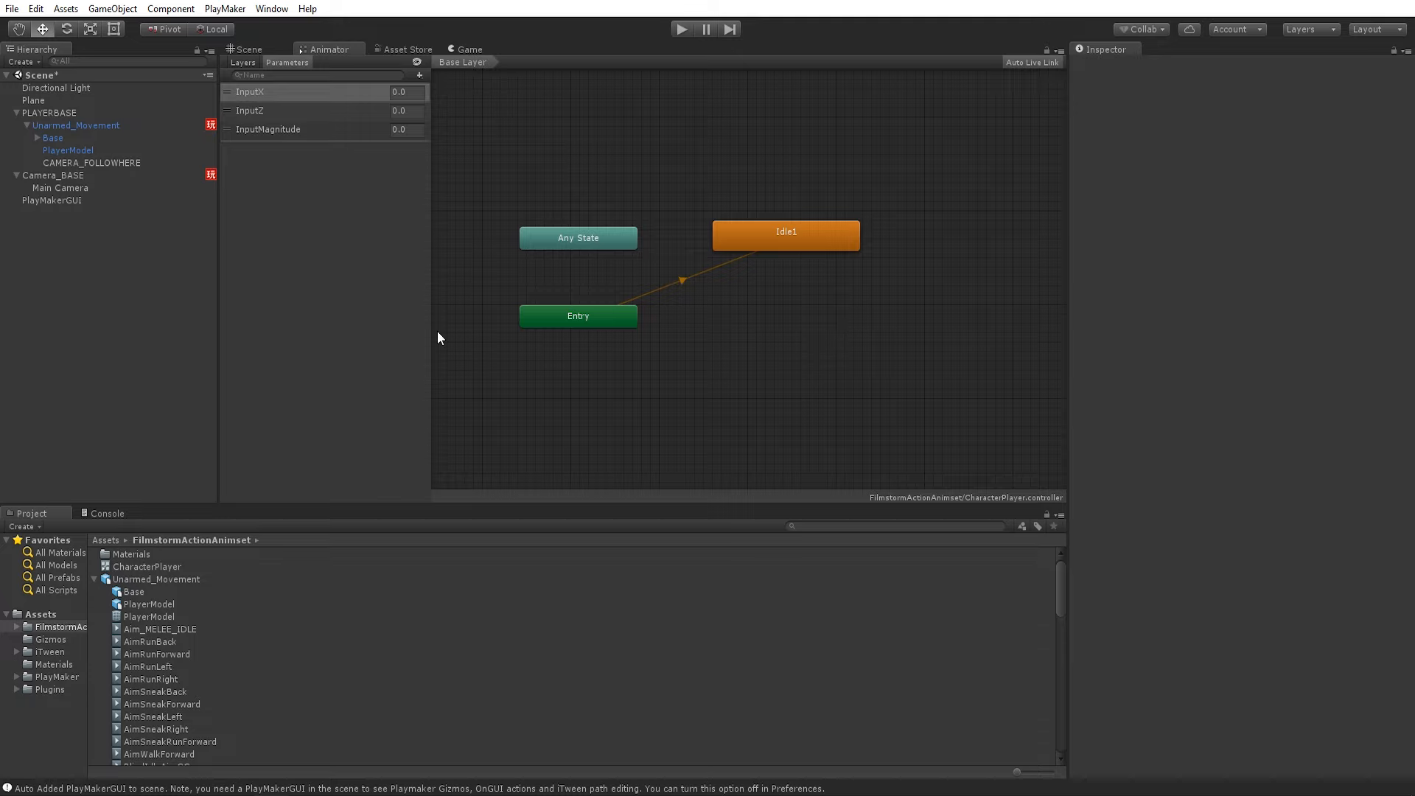
# - Add the RunForward animation from the FilmstormActionAnimset assets to the Base Layer as a state below Idle1
pyautogui.scroll(-5, 229, 687)
pyautogui.scroll(-4, 176, 696)
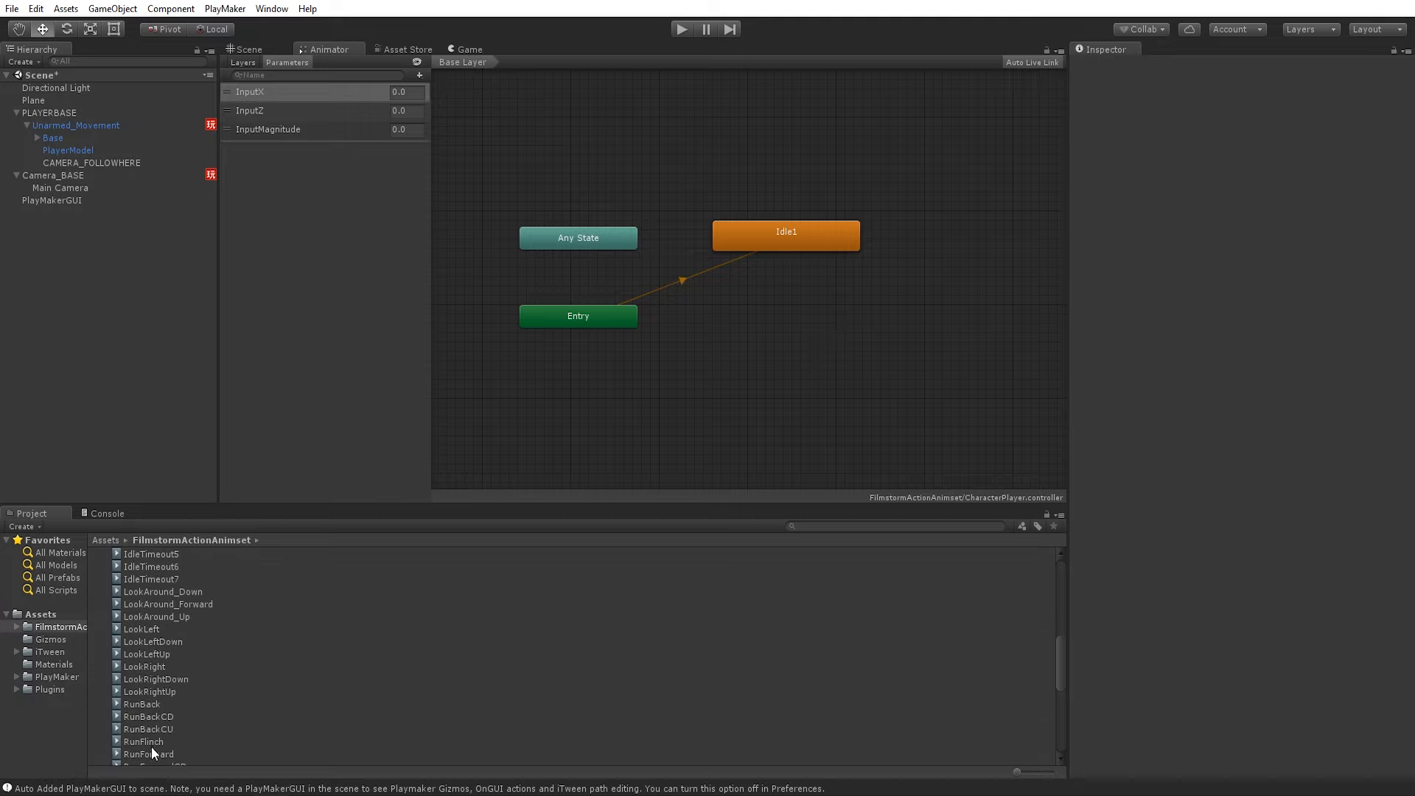
pyautogui.moveTo(152, 749); pyautogui.dragTo(762, 309)
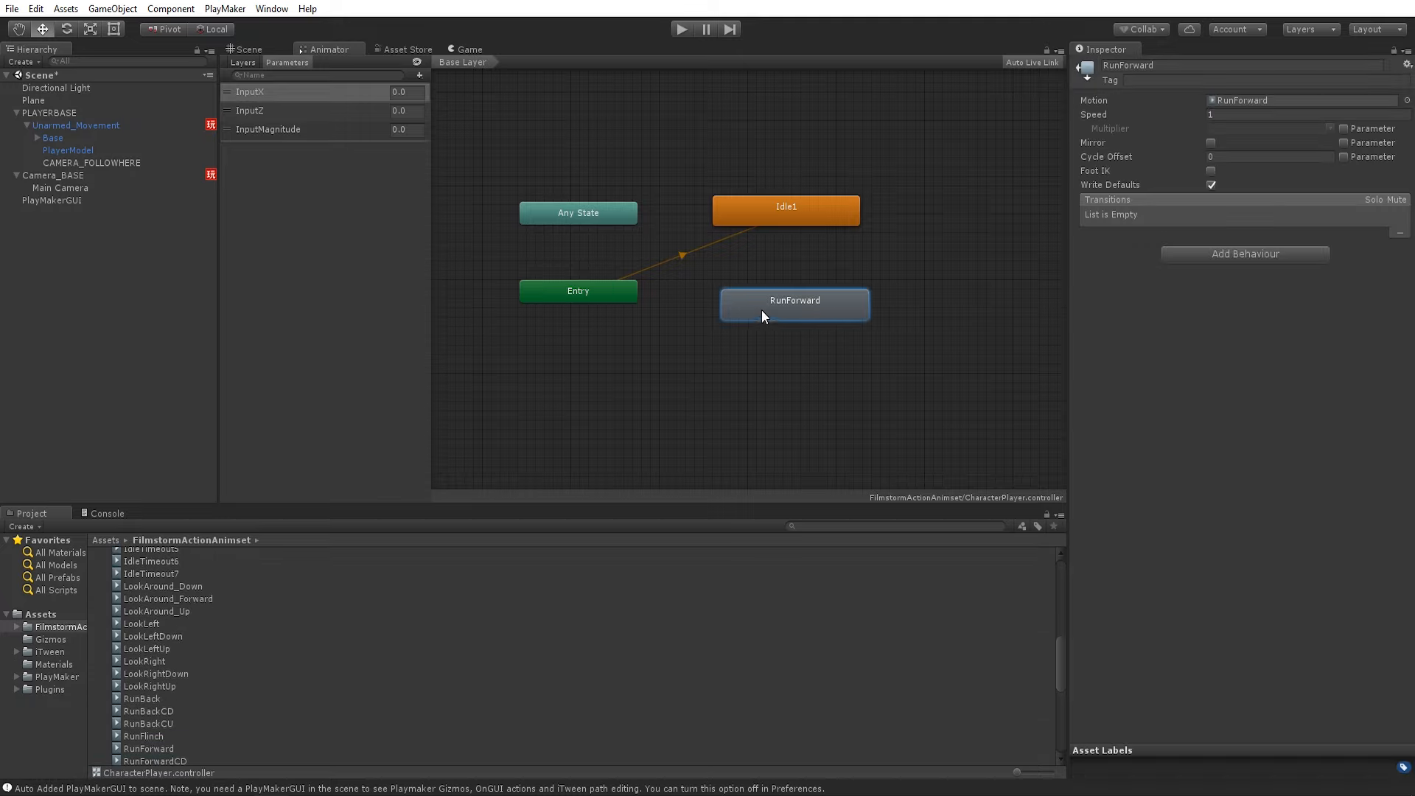
# - Create transitions in both directions between the Idle1 and RunForward states
pyautogui.rightClick(802, 211)
pyautogui.click(840, 222)
pyautogui.click(774, 295)
pyautogui.rightClick(786, 214)
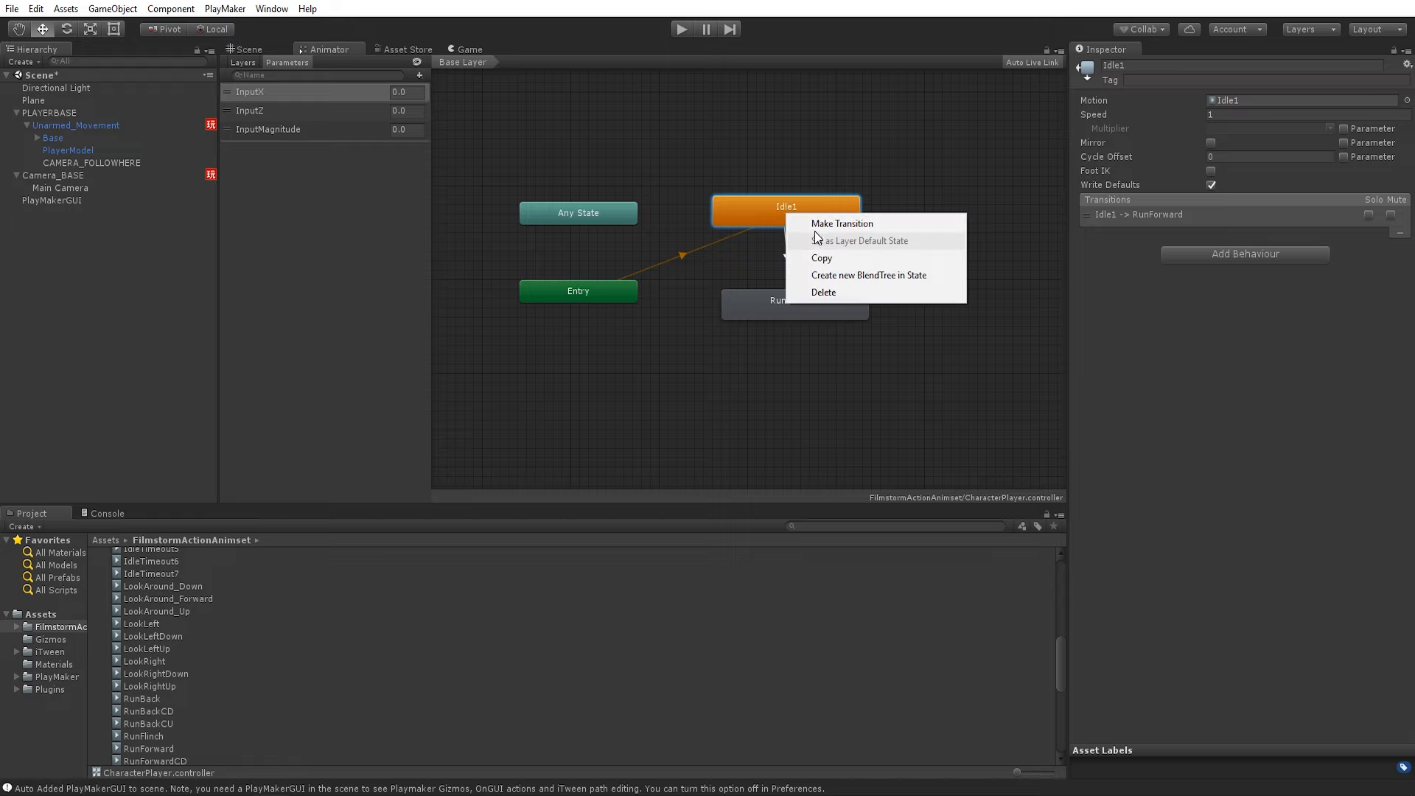
pyautogui.click(817, 225)
pyautogui.rightClick(804, 221)
pyautogui.rightClick(787, 303)
pyautogui.click(811, 314)
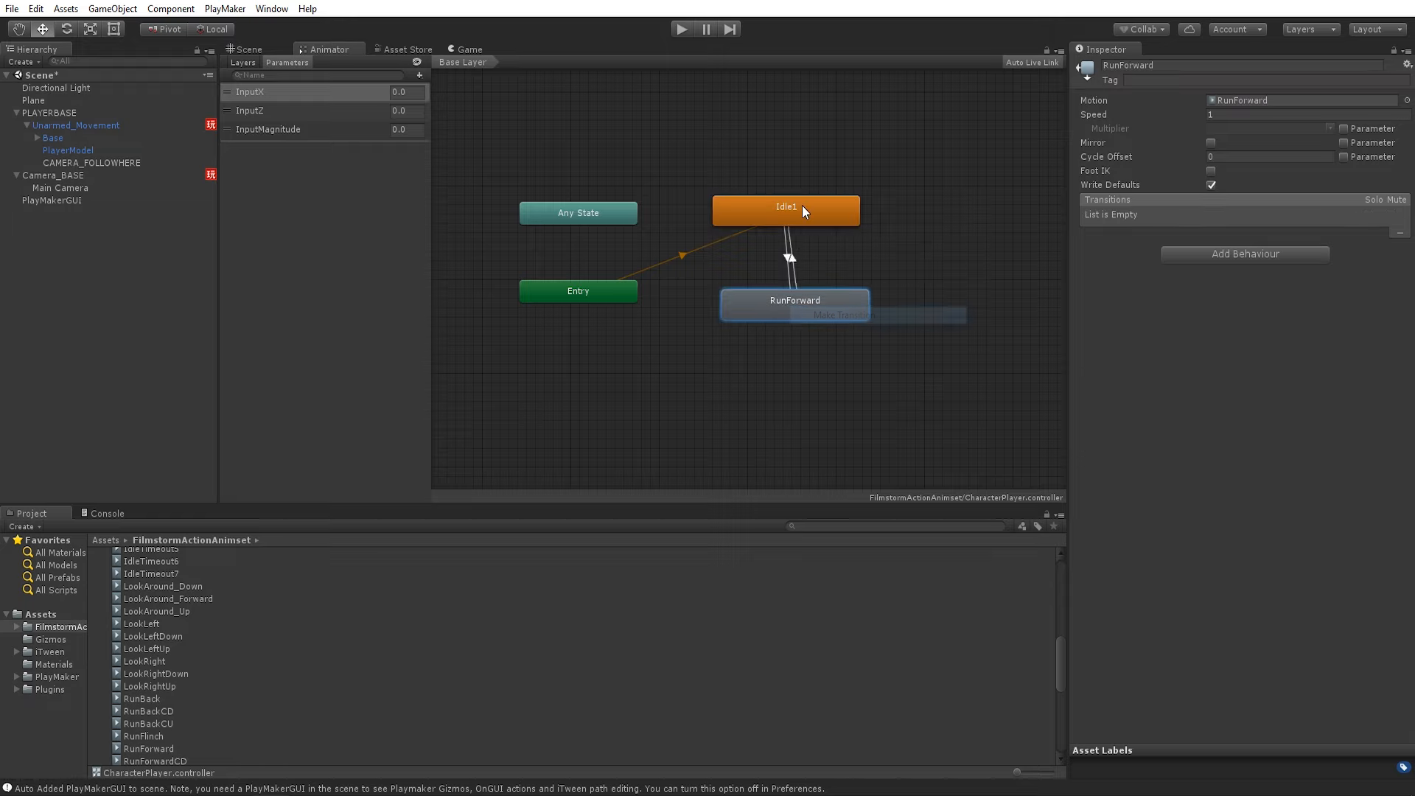
pyautogui.click(802, 207)
# - Disable exit time on the Idle1 to RunForward transition and add the condition InputMagnitude Greater 0.1
pyautogui.click(786, 259)
pyautogui.click(1211, 188)
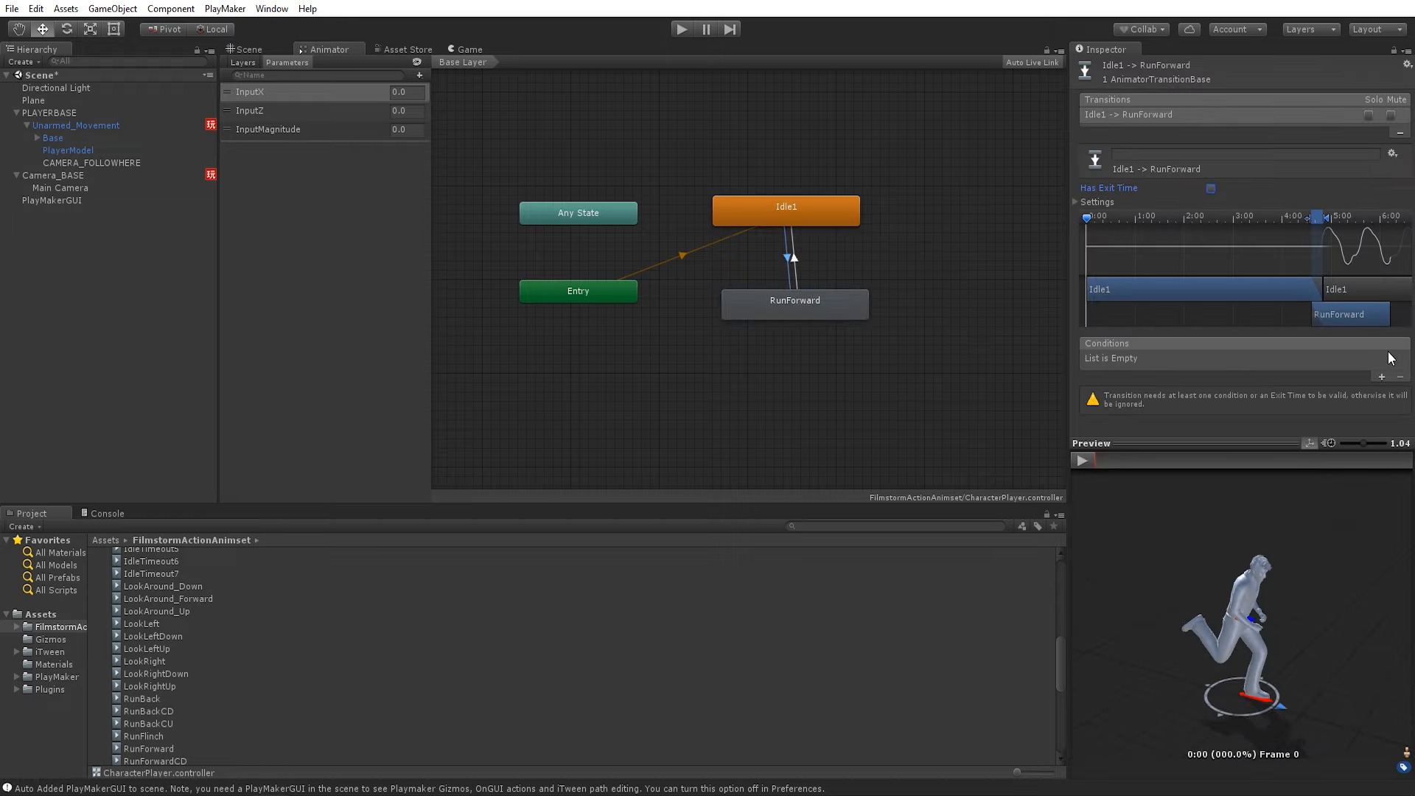
pyautogui.click(1382, 377)
pyautogui.click(1243, 360)
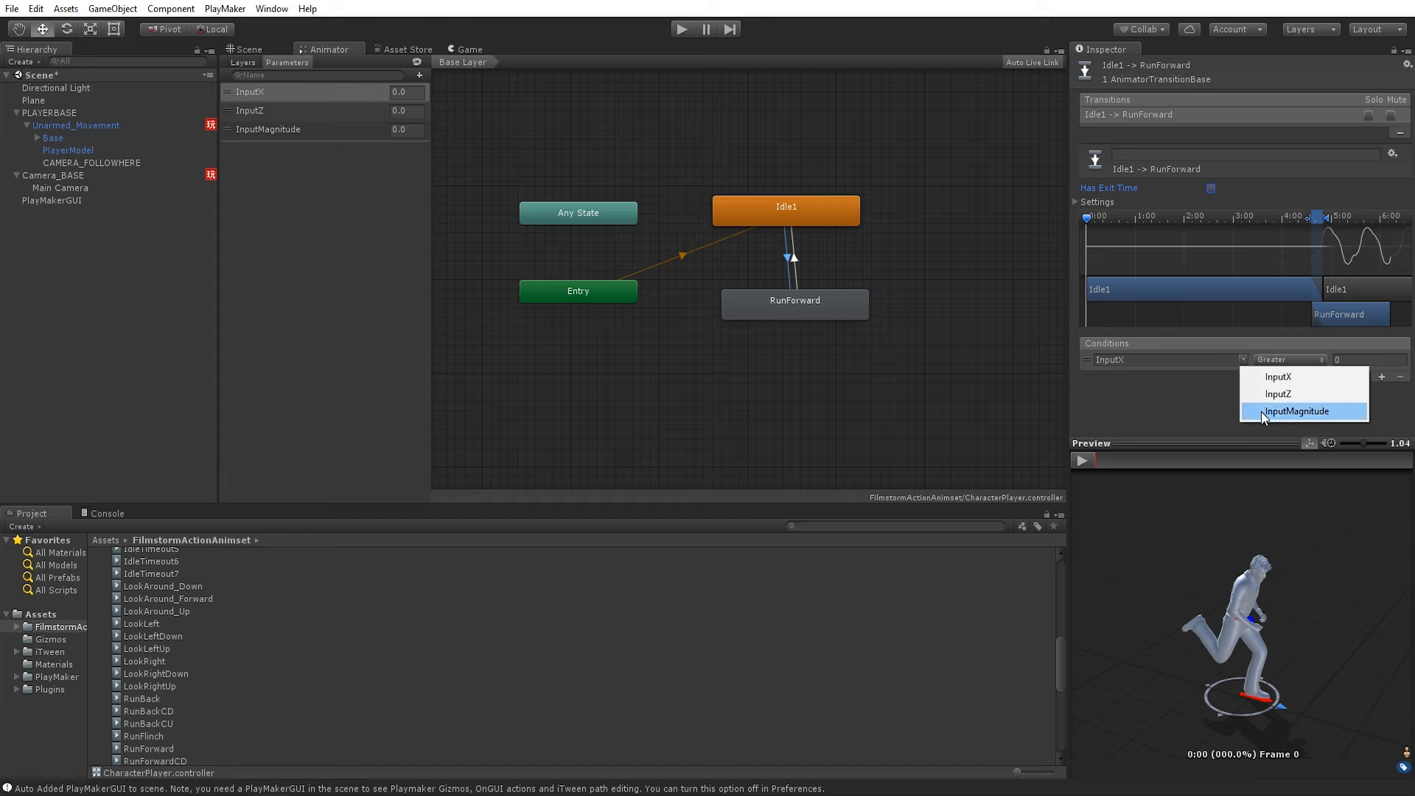
pyautogui.click(1297, 411)
pyautogui.click(1343, 361)
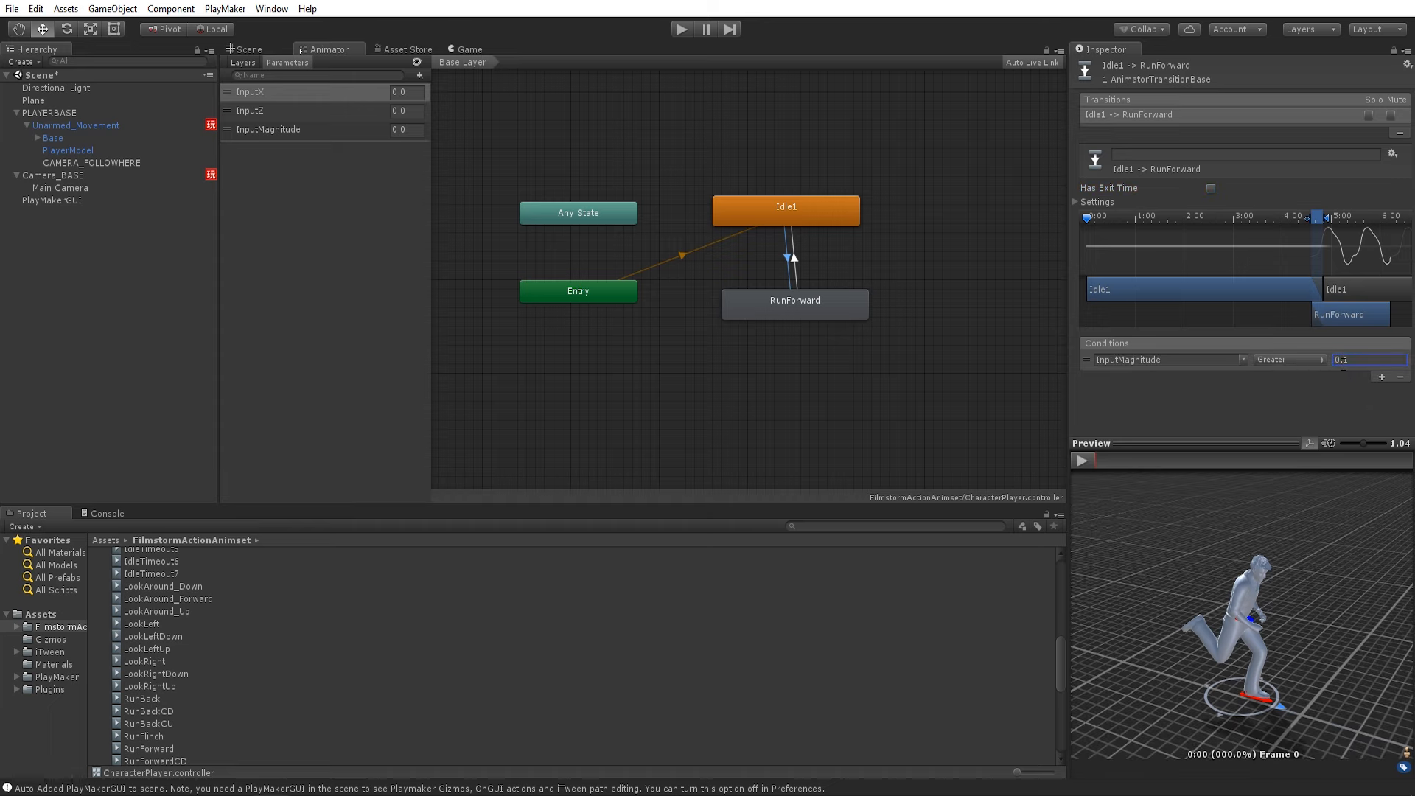
# - Add the condition InputMagnitude Less 0.1 to the RunForward to Idle1 transition and disable its exit time
pyautogui.click(795, 270)
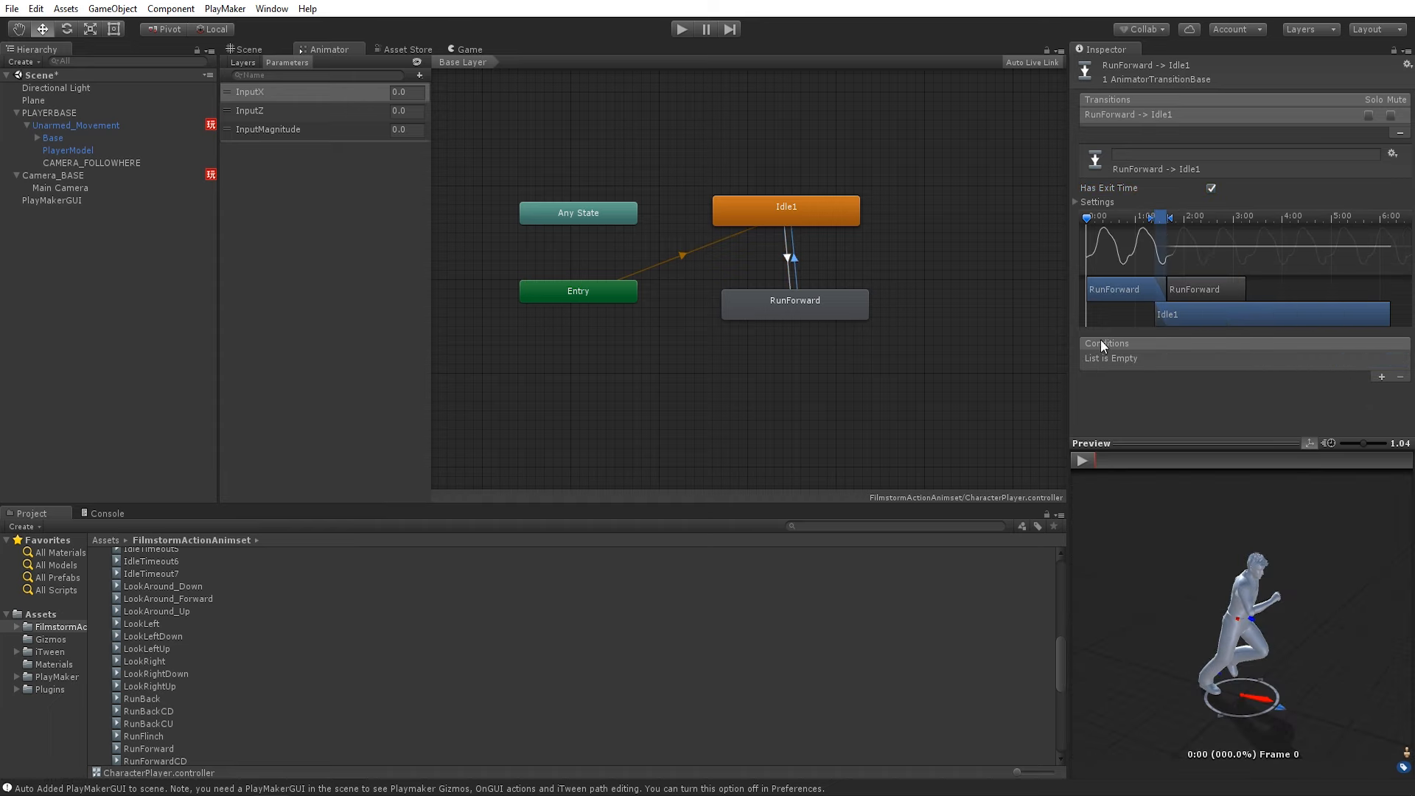
pyautogui.click(1381, 376)
pyautogui.click(1243, 360)
pyautogui.click(1296, 408)
pyautogui.click(1285, 361)
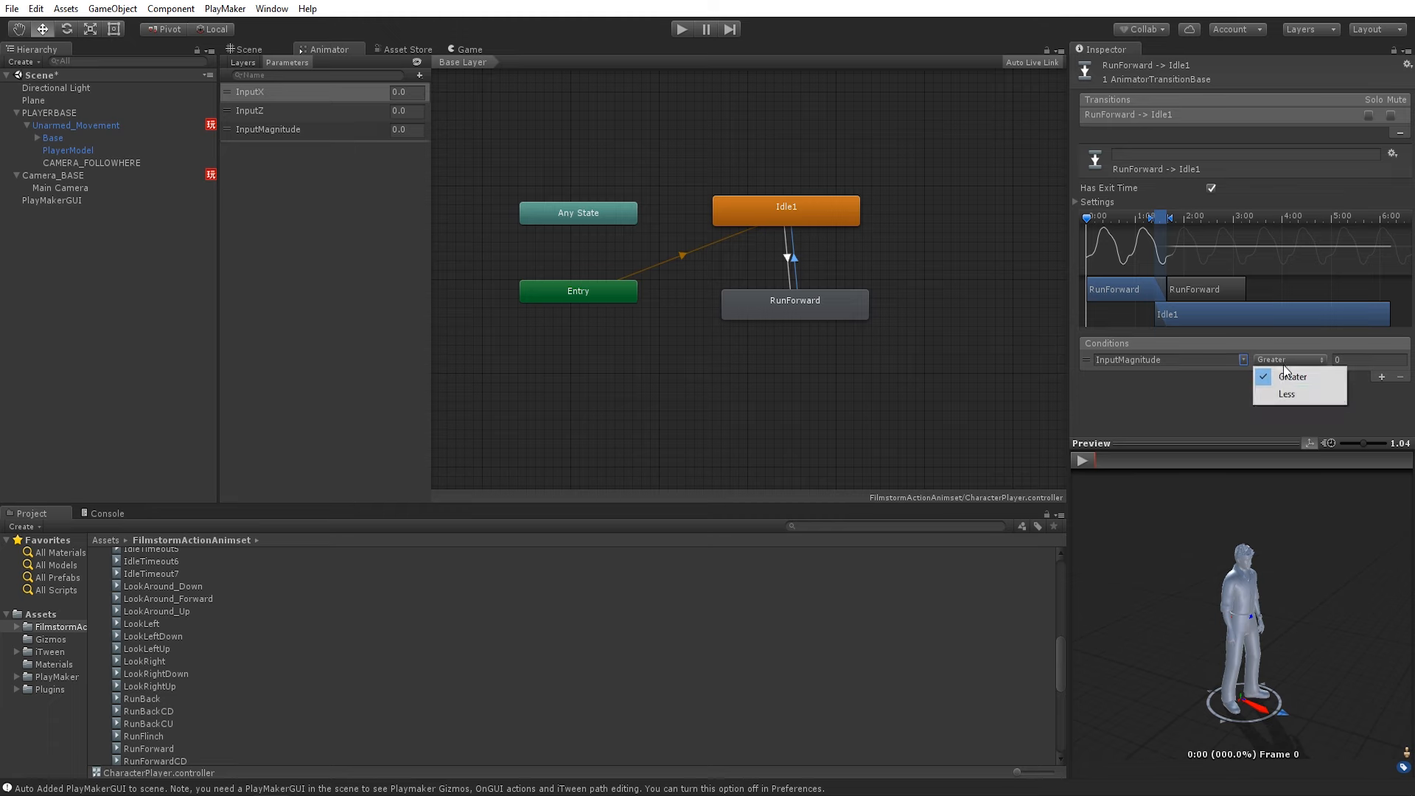
pyautogui.click(1287, 394)
pyautogui.click(1356, 360)
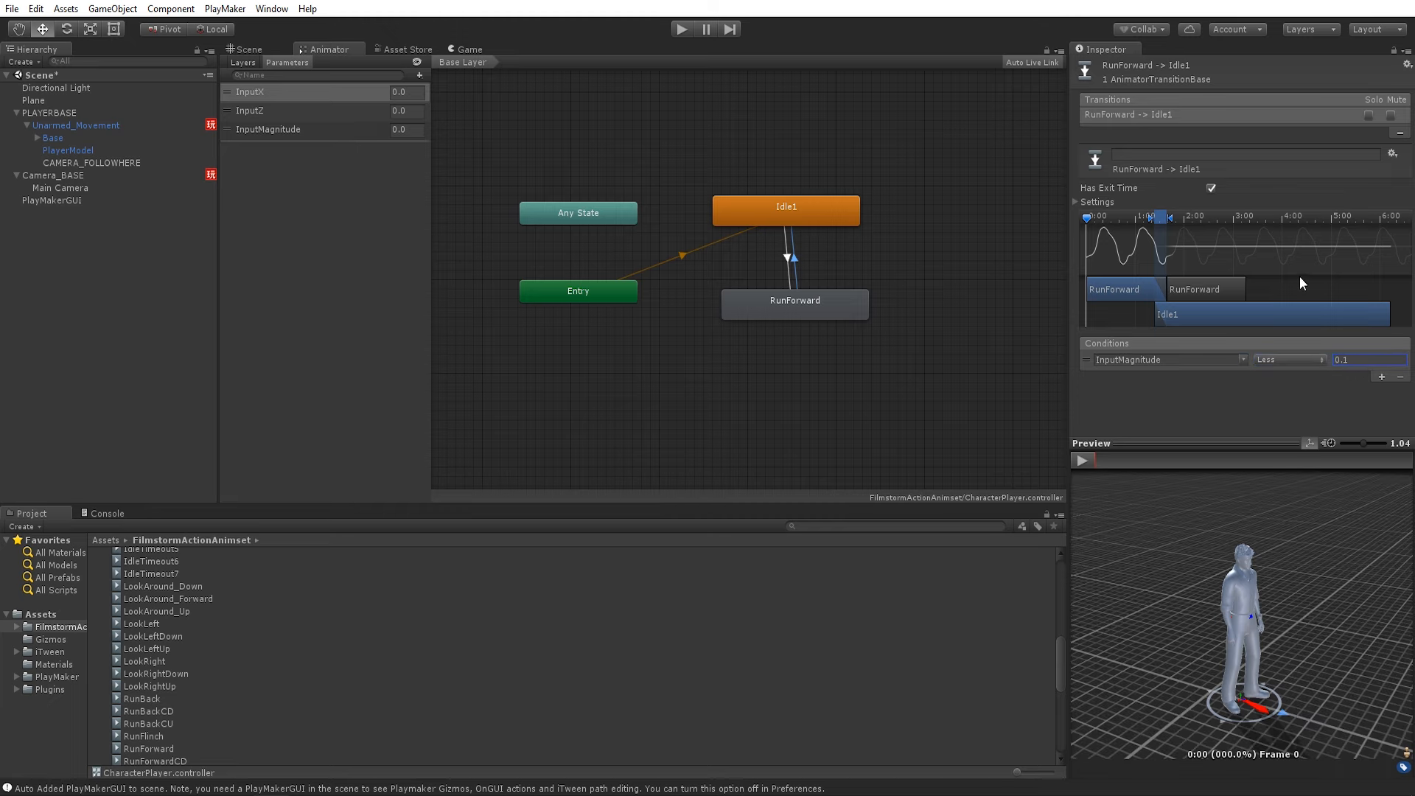
pyautogui.write('0.1')
pyautogui.click(1211, 189)
# - Play the scene and test the character running forward and sideways with the RunForward animation, ending with play mode stopped
pyautogui.click(679, 28)
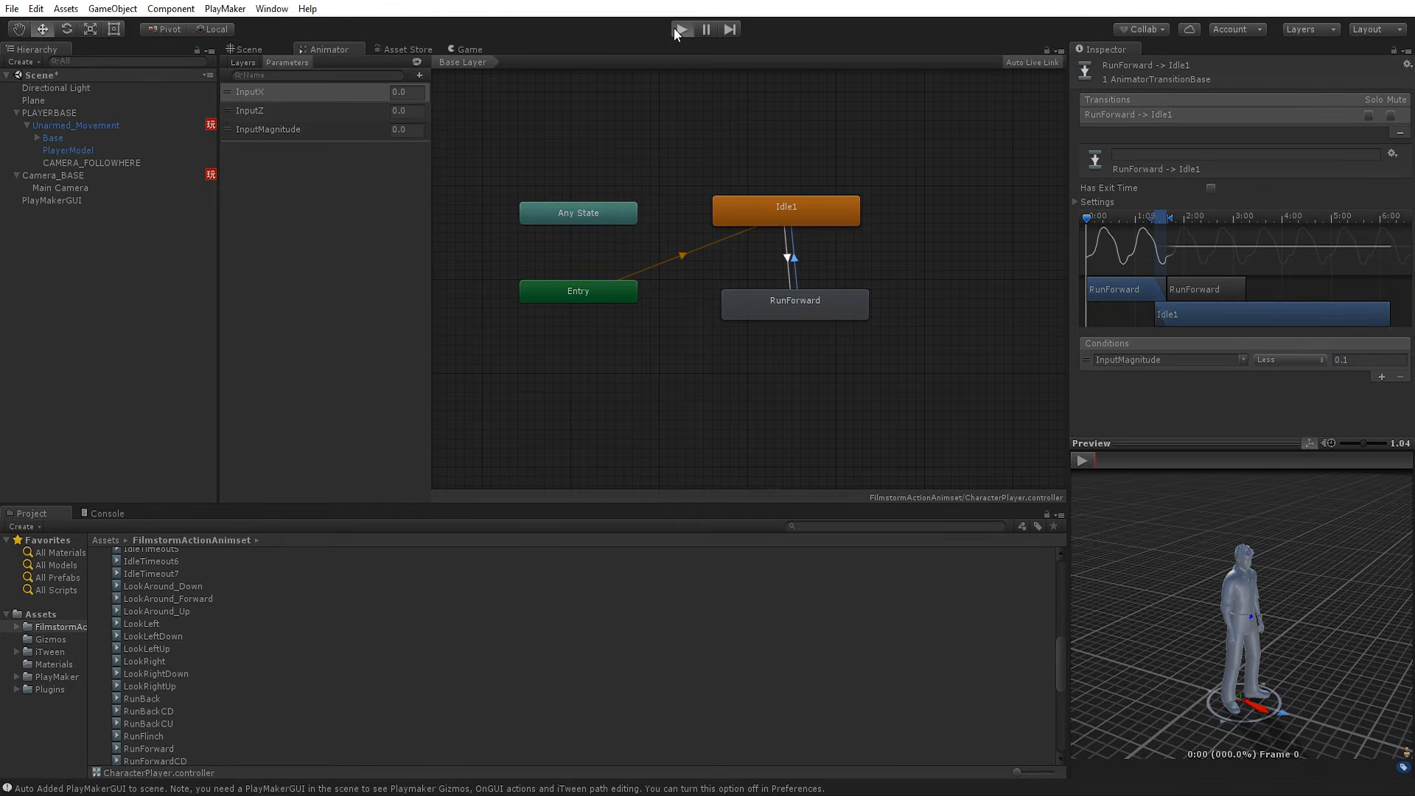
pyautogui.press('w')
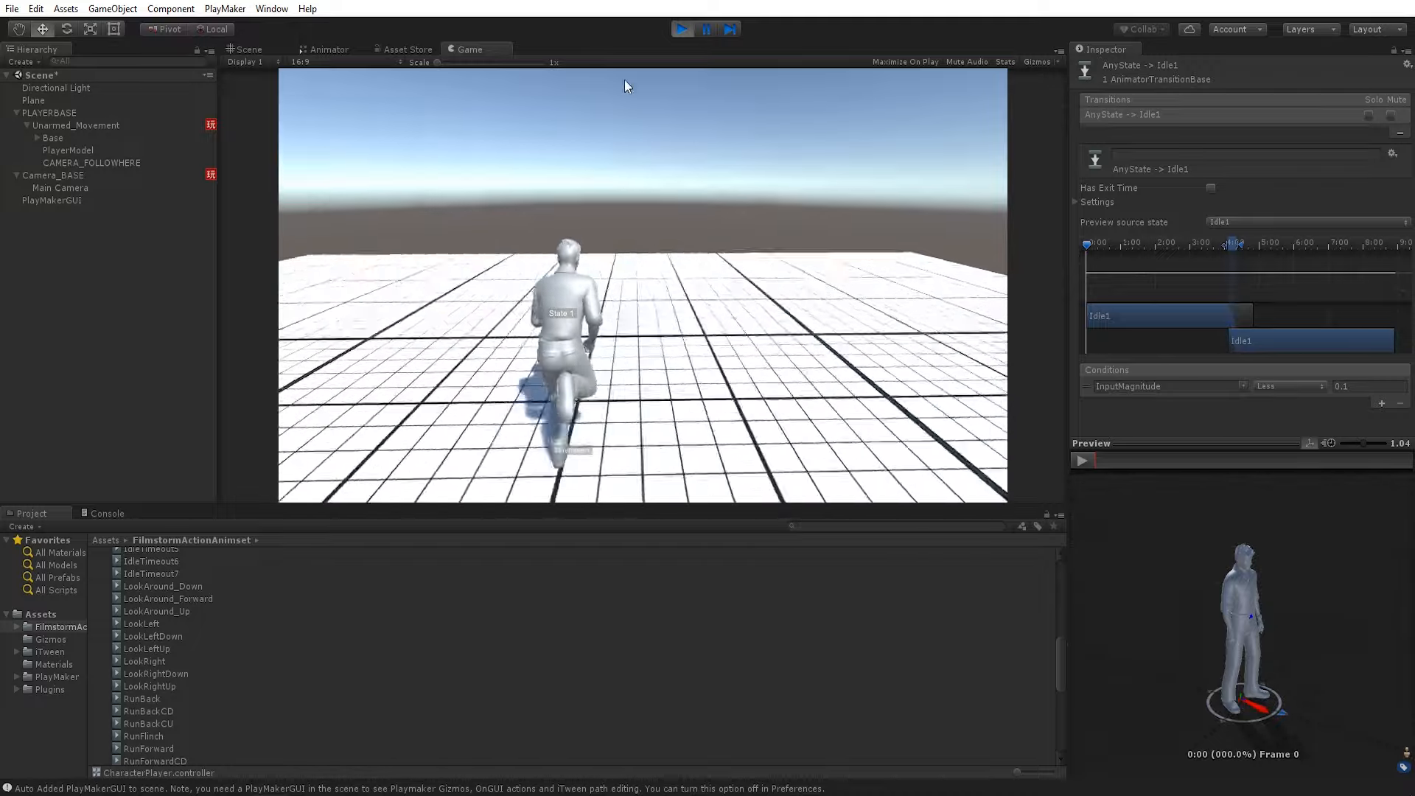
pyautogui.press('a')
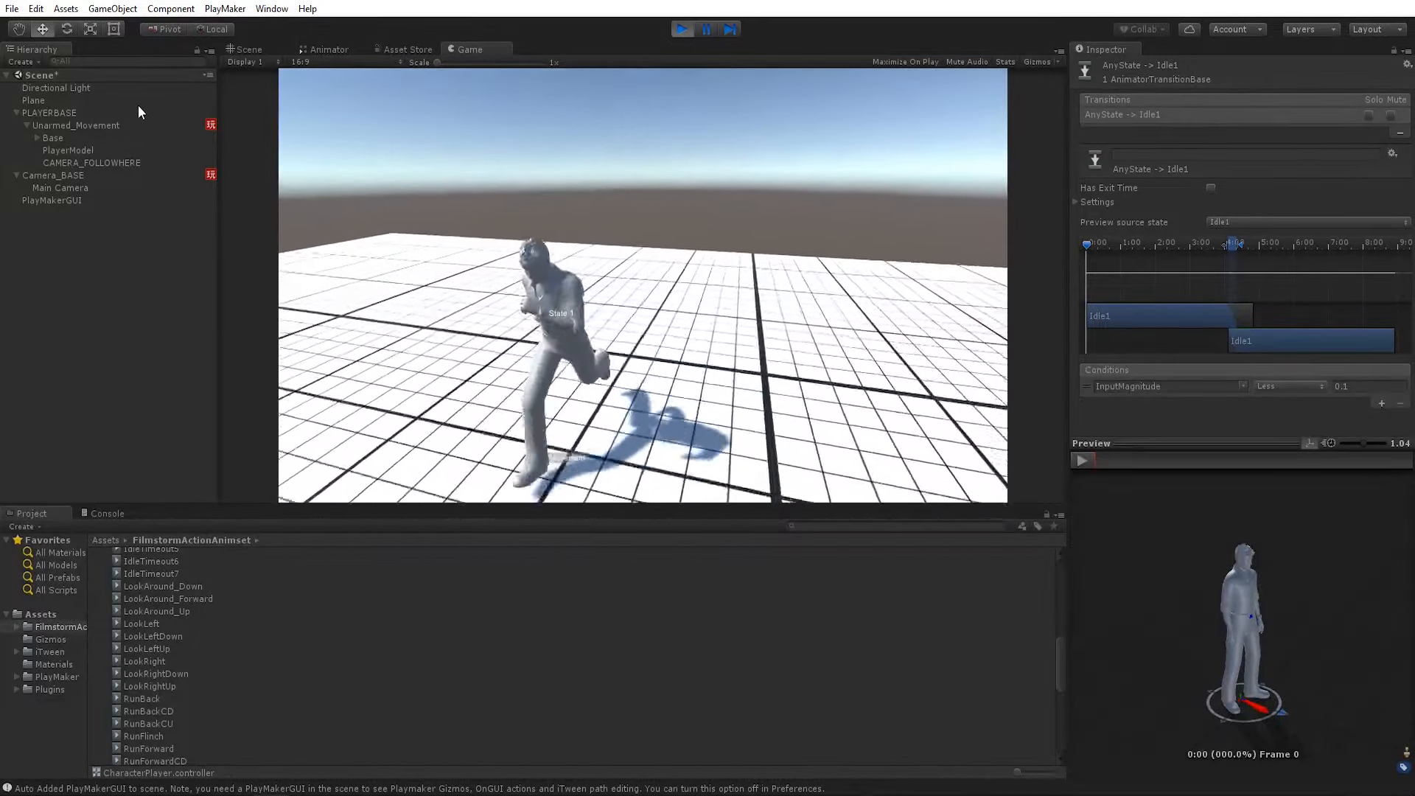
pyautogui.press('d')
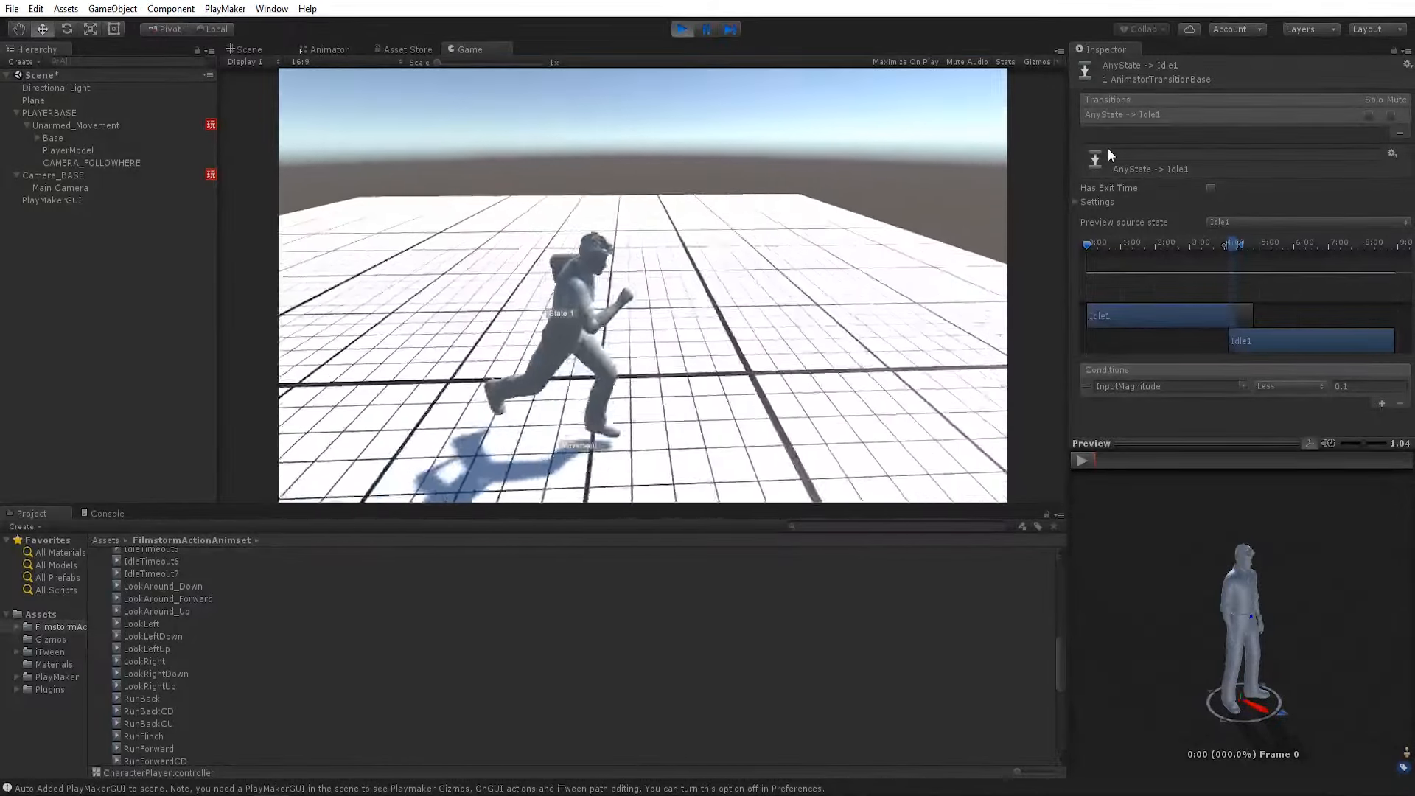
pyautogui.press('w')
pyautogui.press('w')
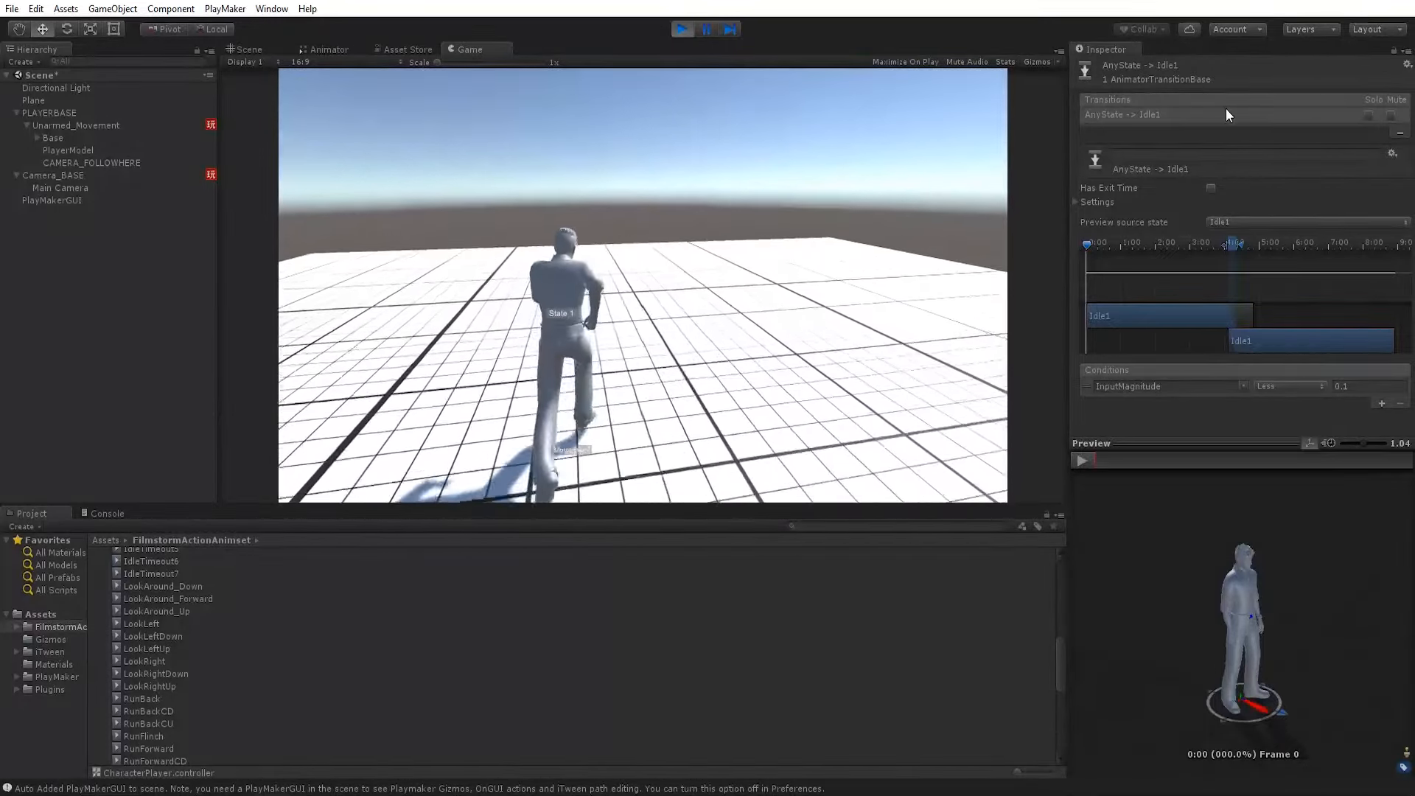
pyautogui.press('w')
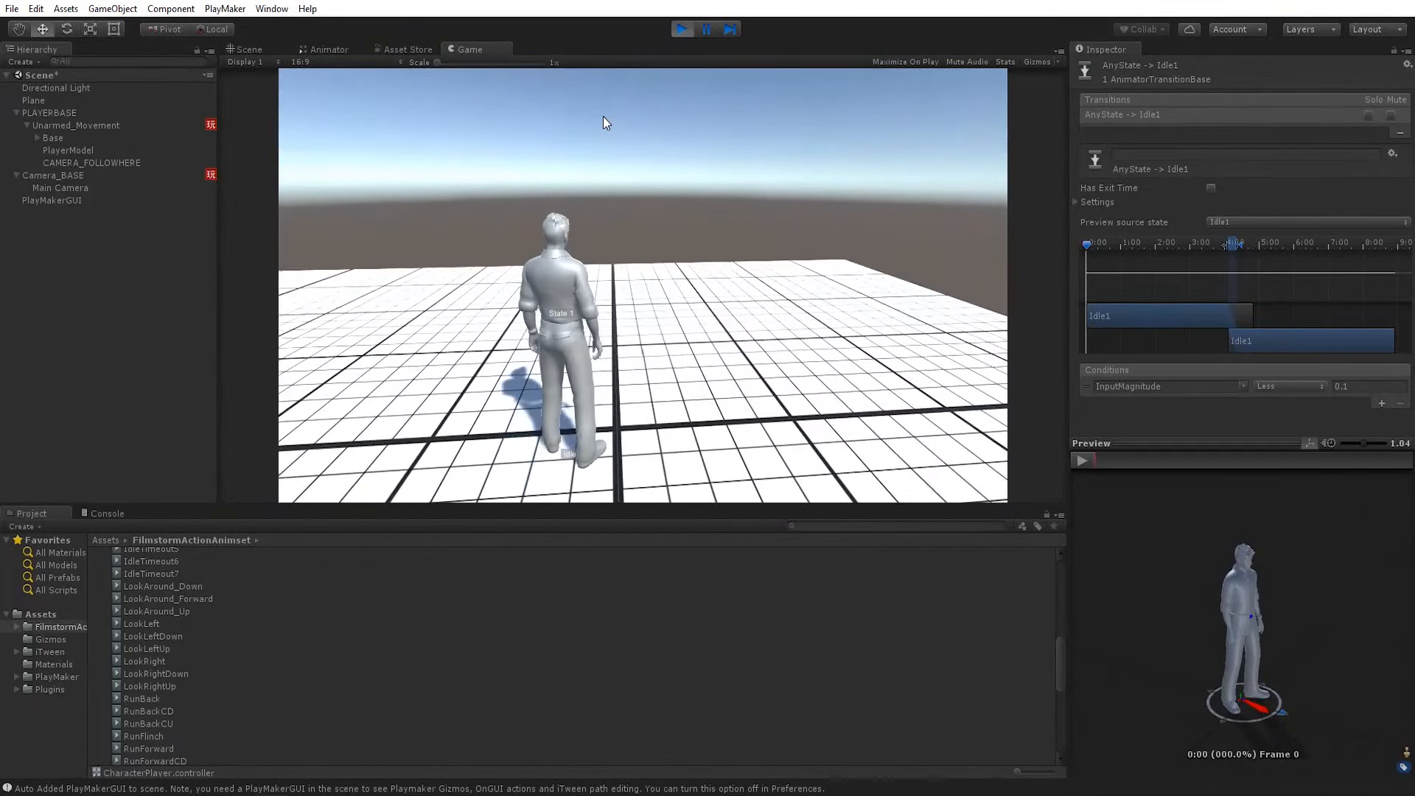
pyautogui.hotkey('ctrl', 'p')
# - Align the RunForward state directly below Idle1 in the Animator and create a new blend tree in it
pyautogui.click(329, 49)
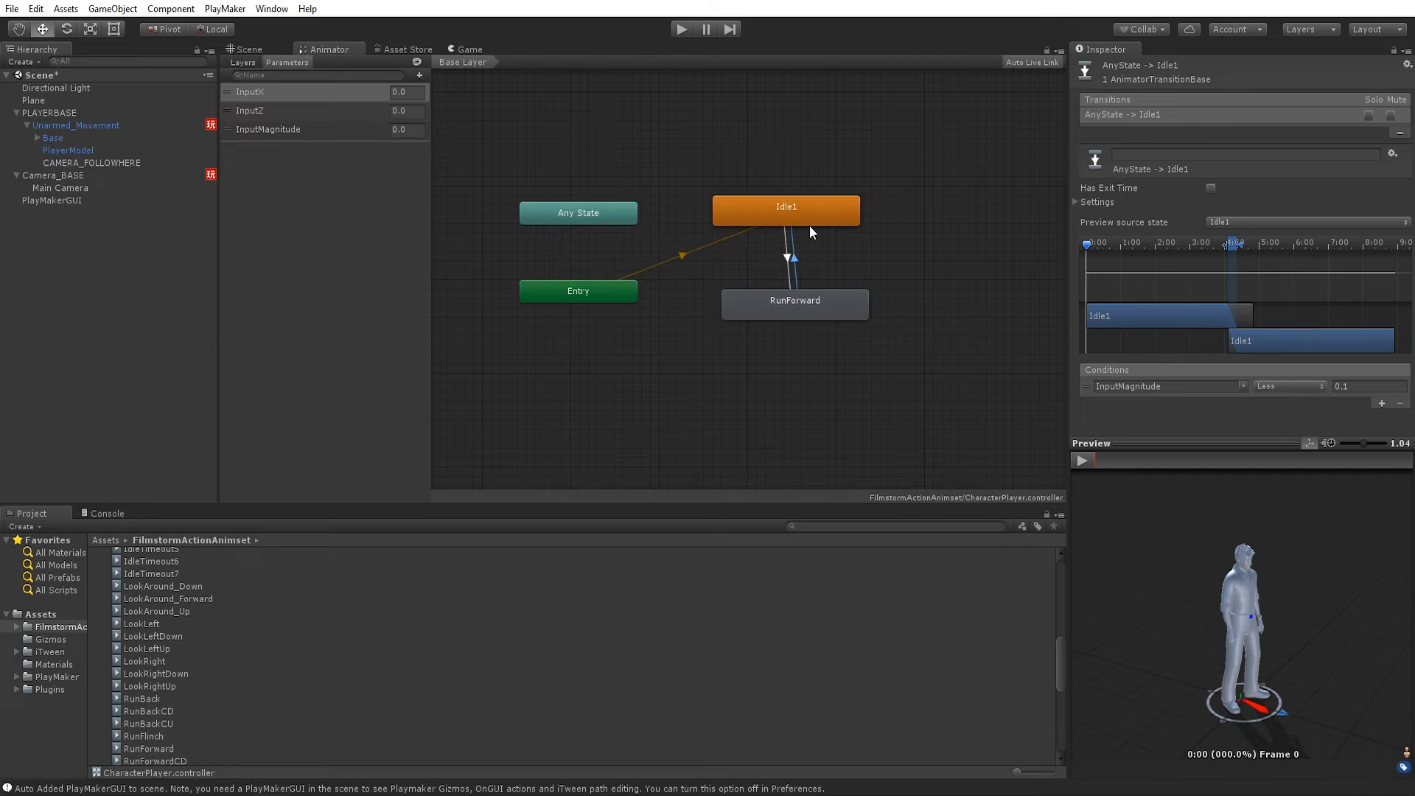
pyautogui.moveTo(807, 297); pyautogui.dragTo(799, 313)
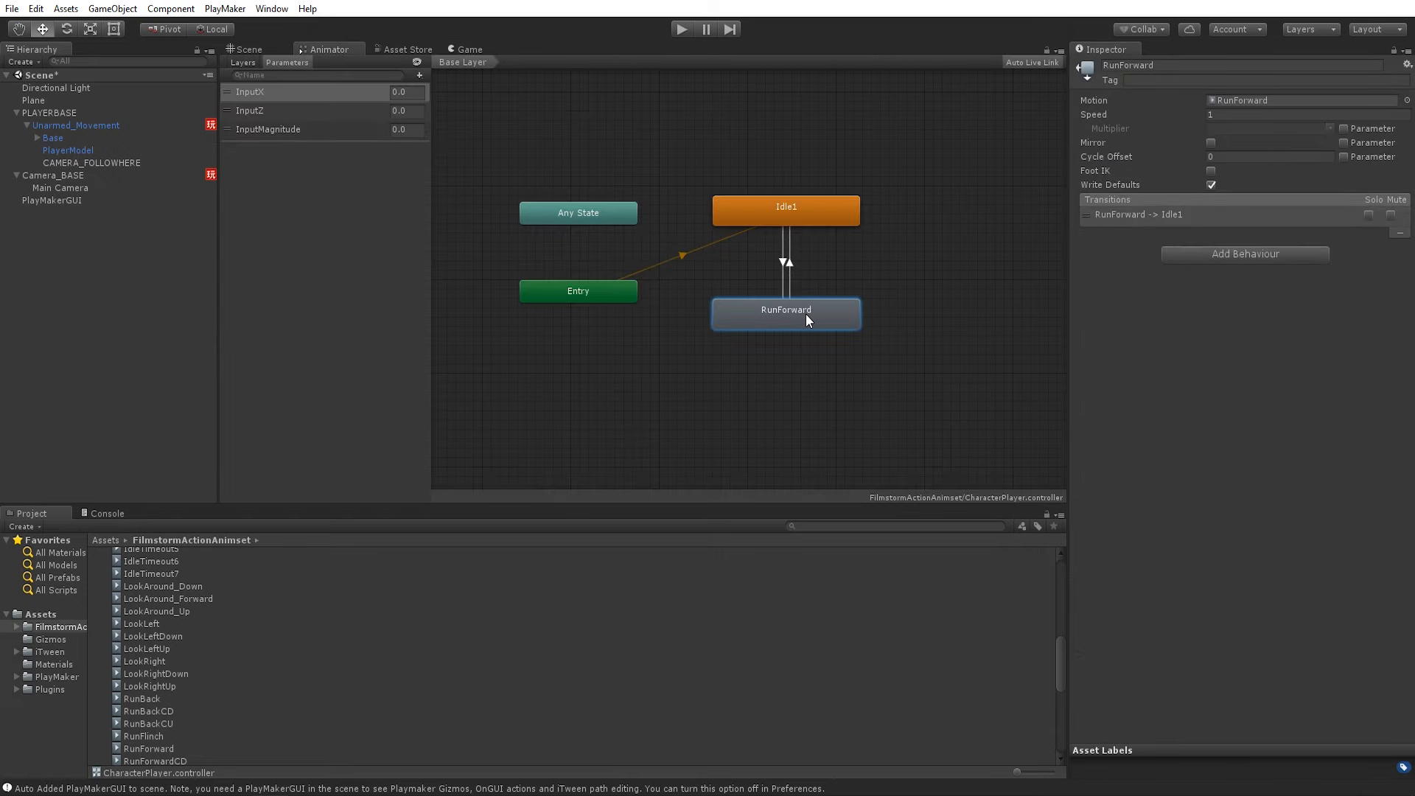
pyautogui.rightClick(806, 312)
pyautogui.click(859, 380)
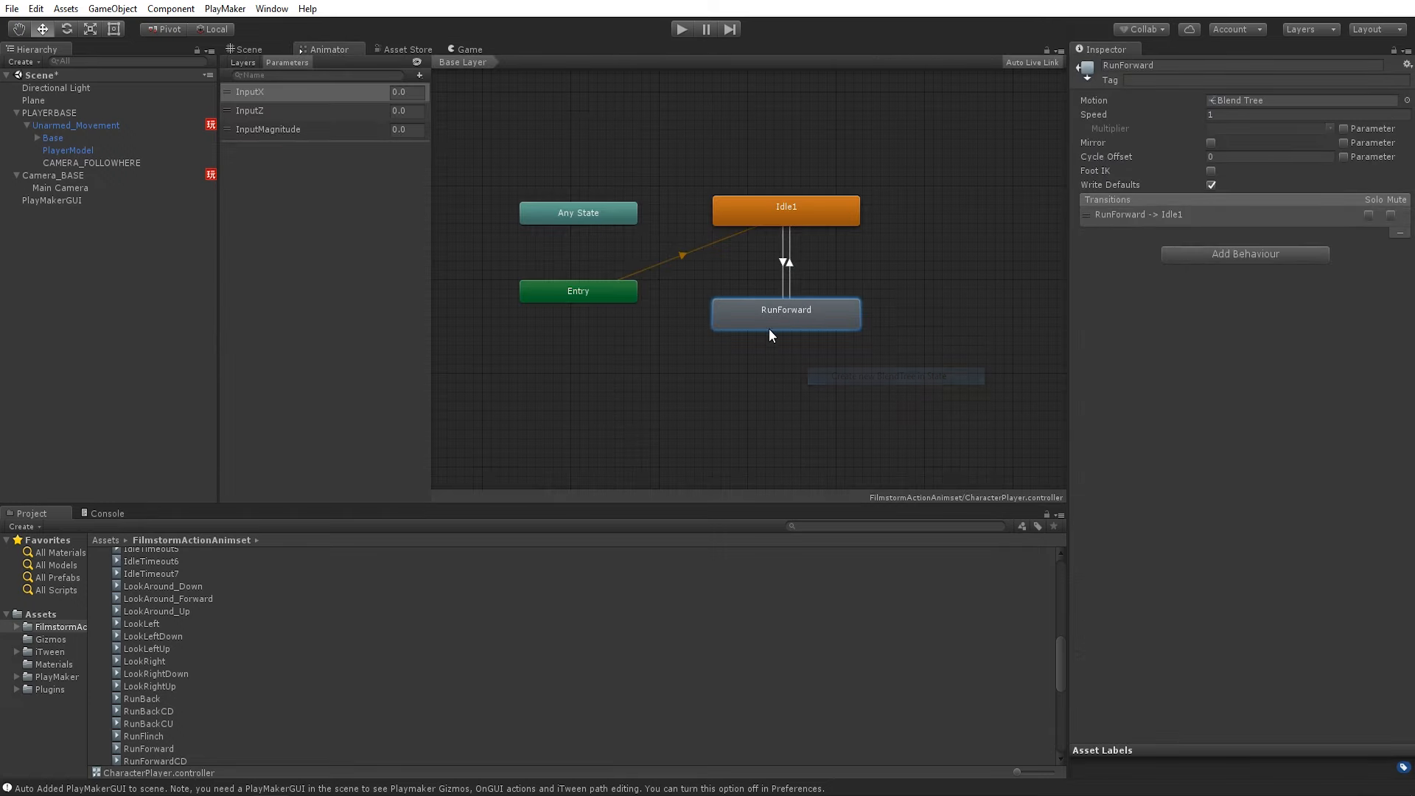
# - Open the RunForward state's blend tree, set its parameter to InputMagnitude and add two motion fields
pyautogui.doubleClick(770, 325)
pyautogui.click(865, 294)
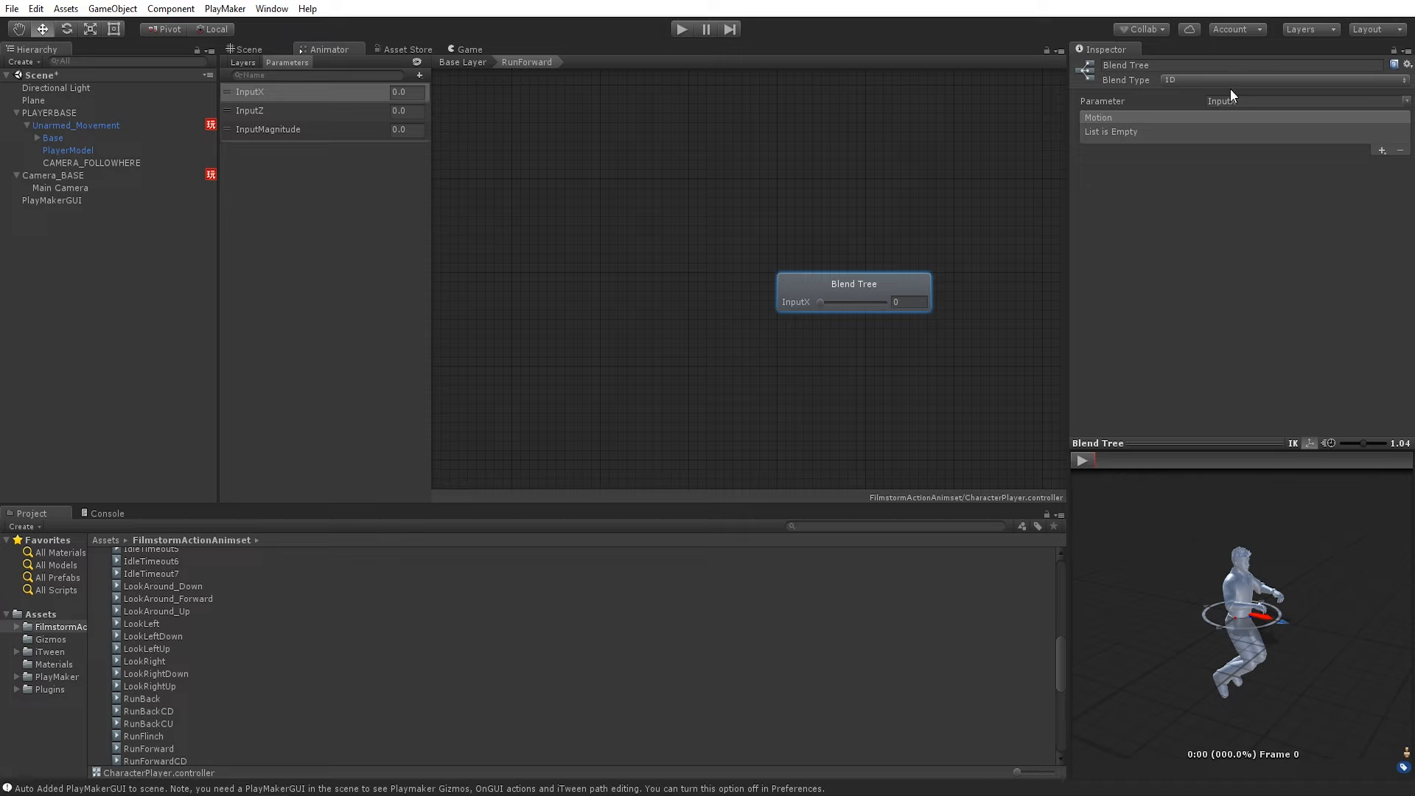
pyautogui.click(1406, 102)
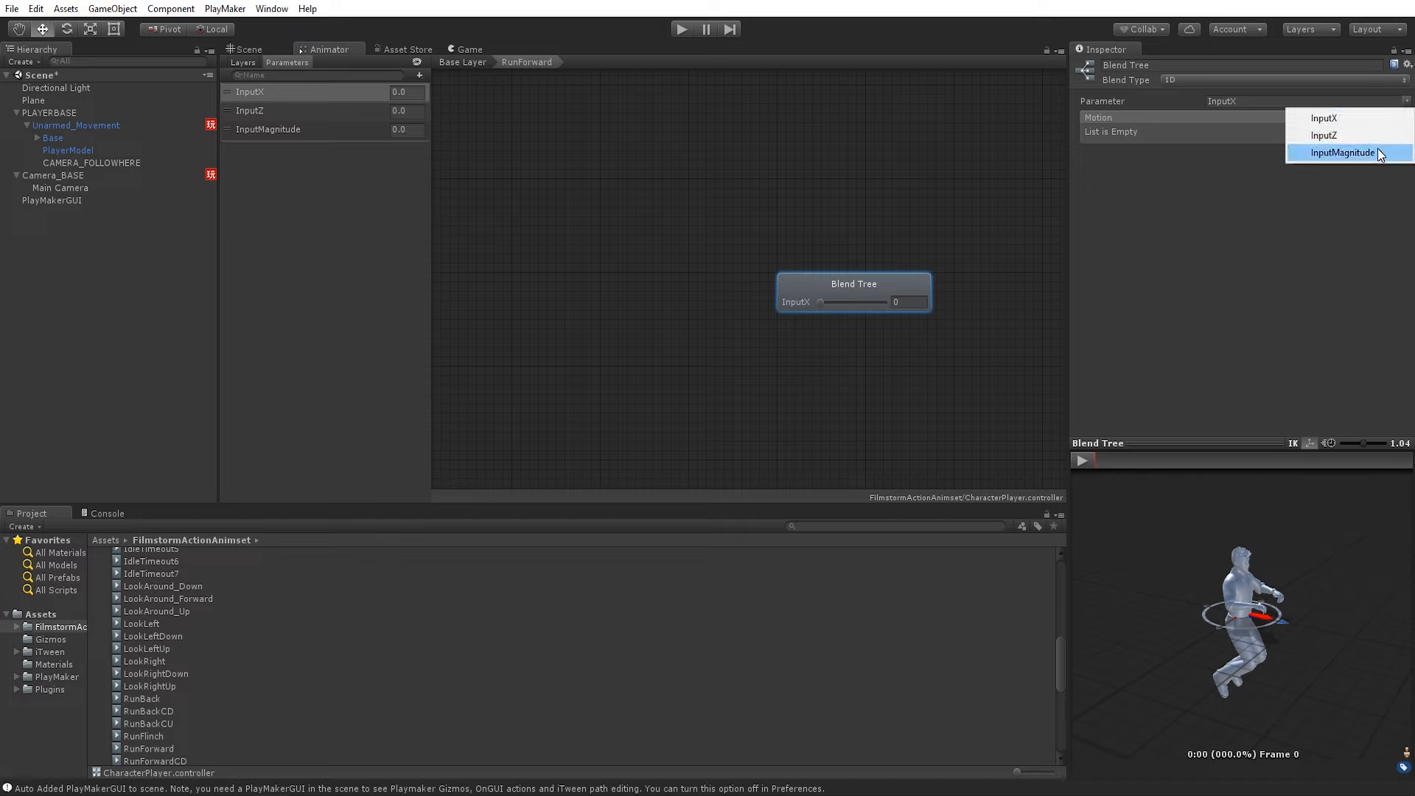
pyautogui.click(1348, 153)
pyautogui.click(1343, 162)
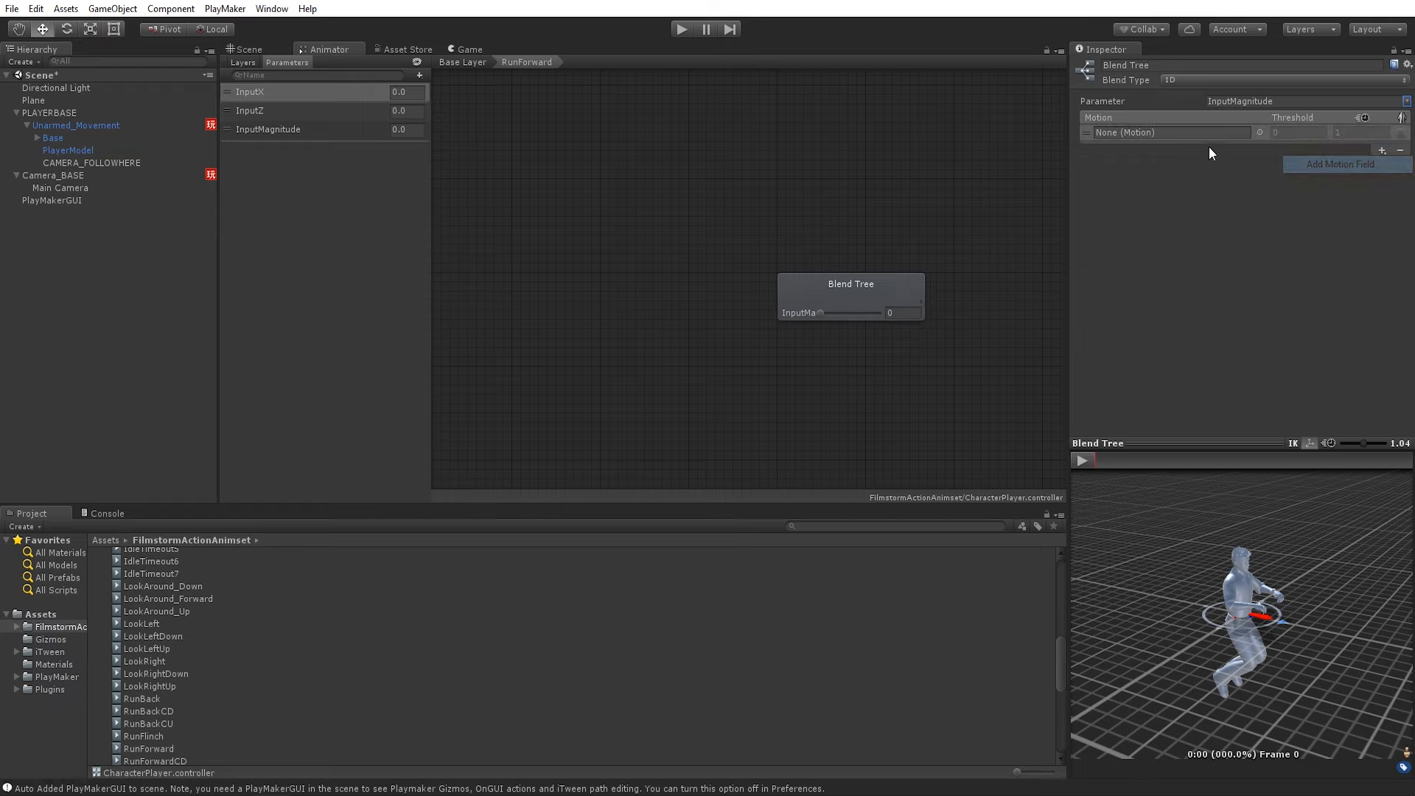
pyautogui.click(1380, 152)
pyautogui.click(1373, 160)
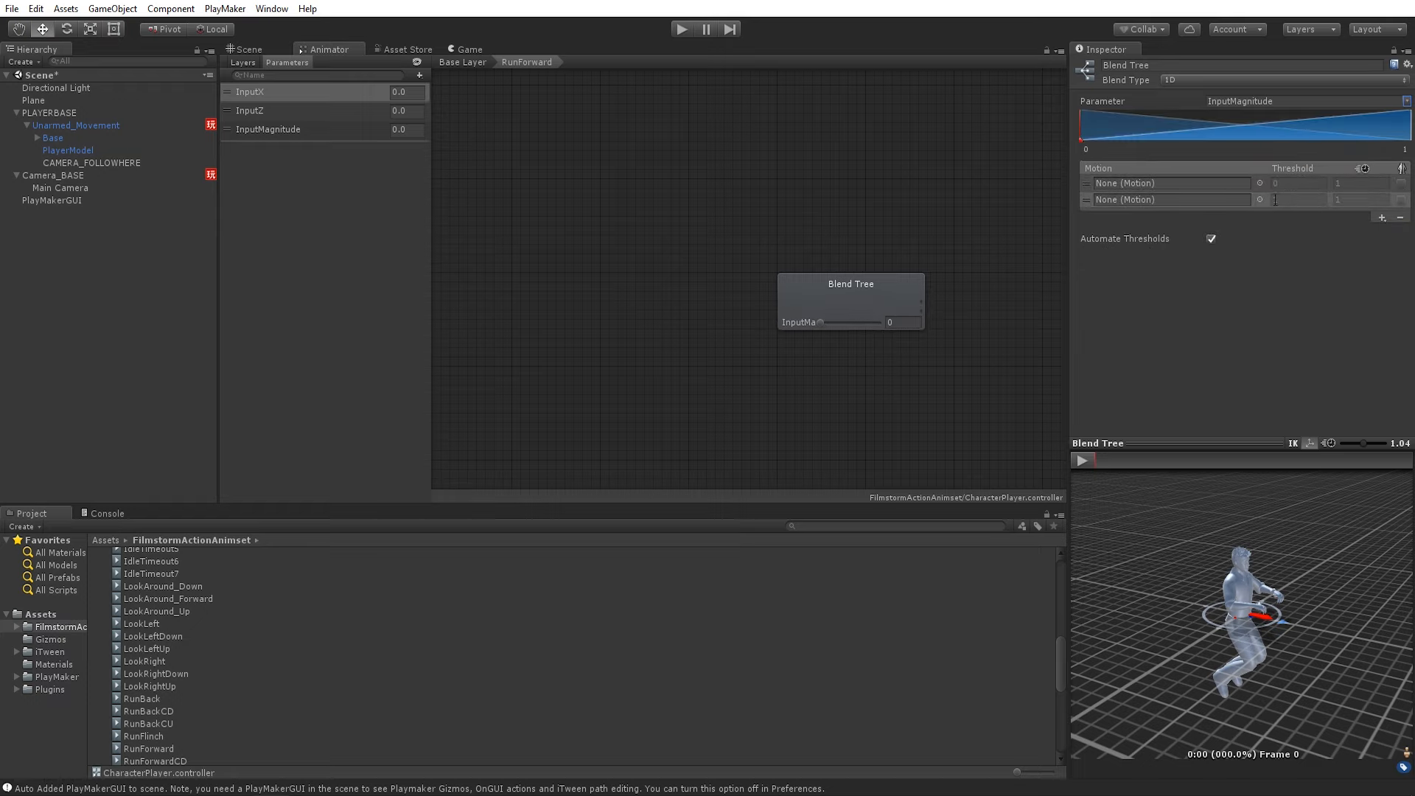
# - Disable automatic thresholds and assign WalkForward to the first motion at threshold 0.3 and RunForward to the second at threshold 1
pyautogui.click(1211, 239)
pyautogui.click(1289, 183)
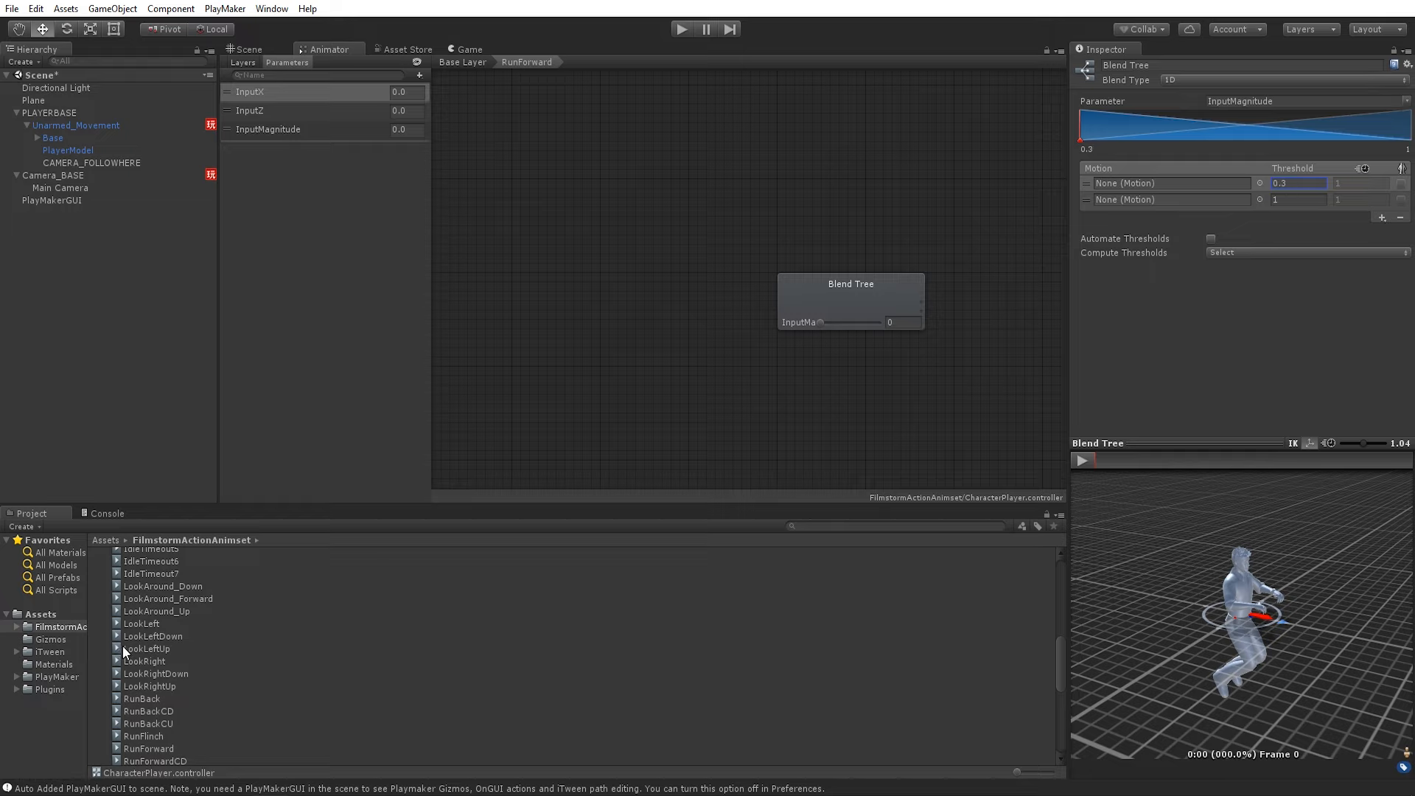
pyautogui.moveTo(128, 750); pyautogui.dragTo(1128, 199)
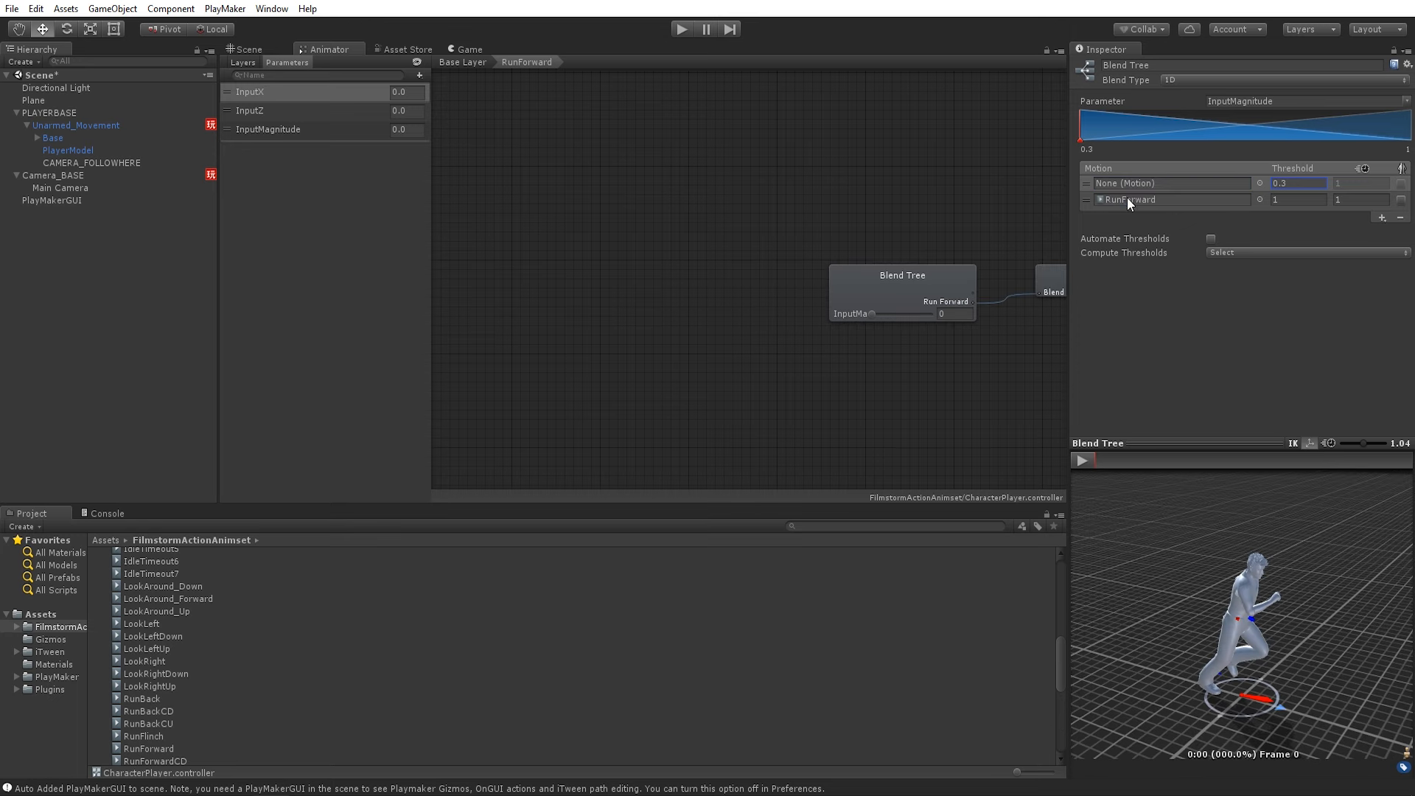
pyautogui.scroll(-6, 173, 696)
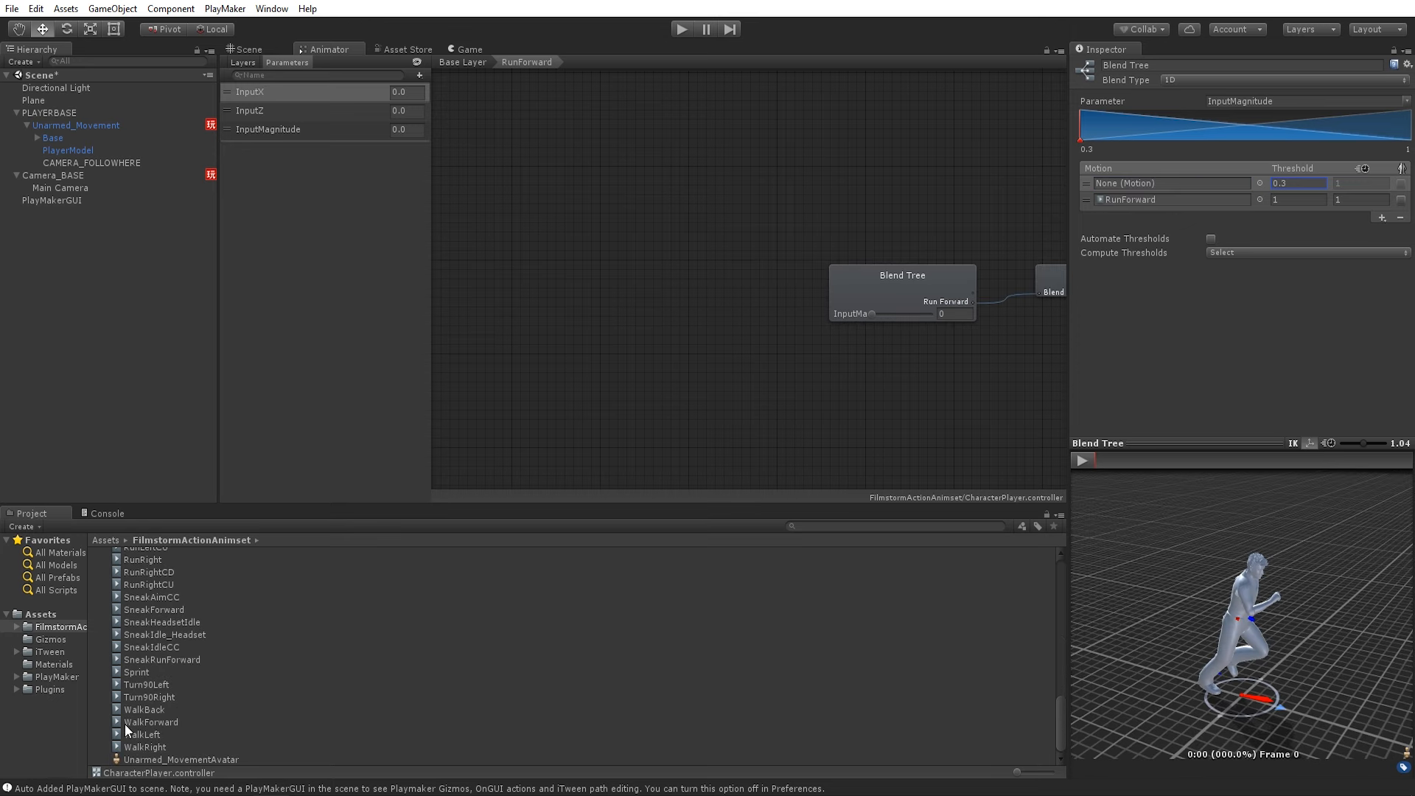
pyautogui.moveTo(125, 722); pyautogui.dragTo(995, 316)
pyautogui.moveTo(1143, 192); pyautogui.dragTo(1139, 184)
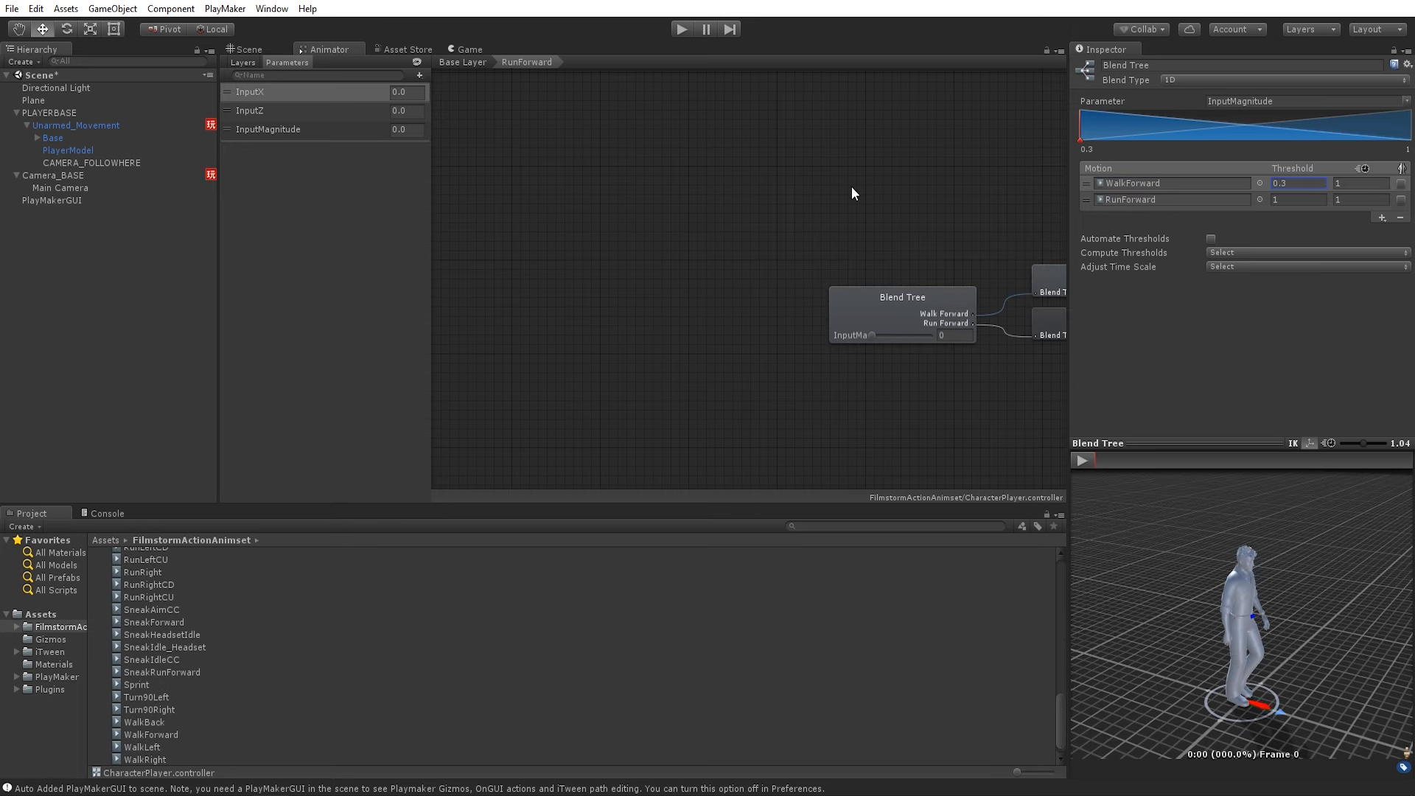
# - Play the scene to test the walk and run blending with the controller, and stop play mode
pyautogui.hotkey('ctrl', 'p')
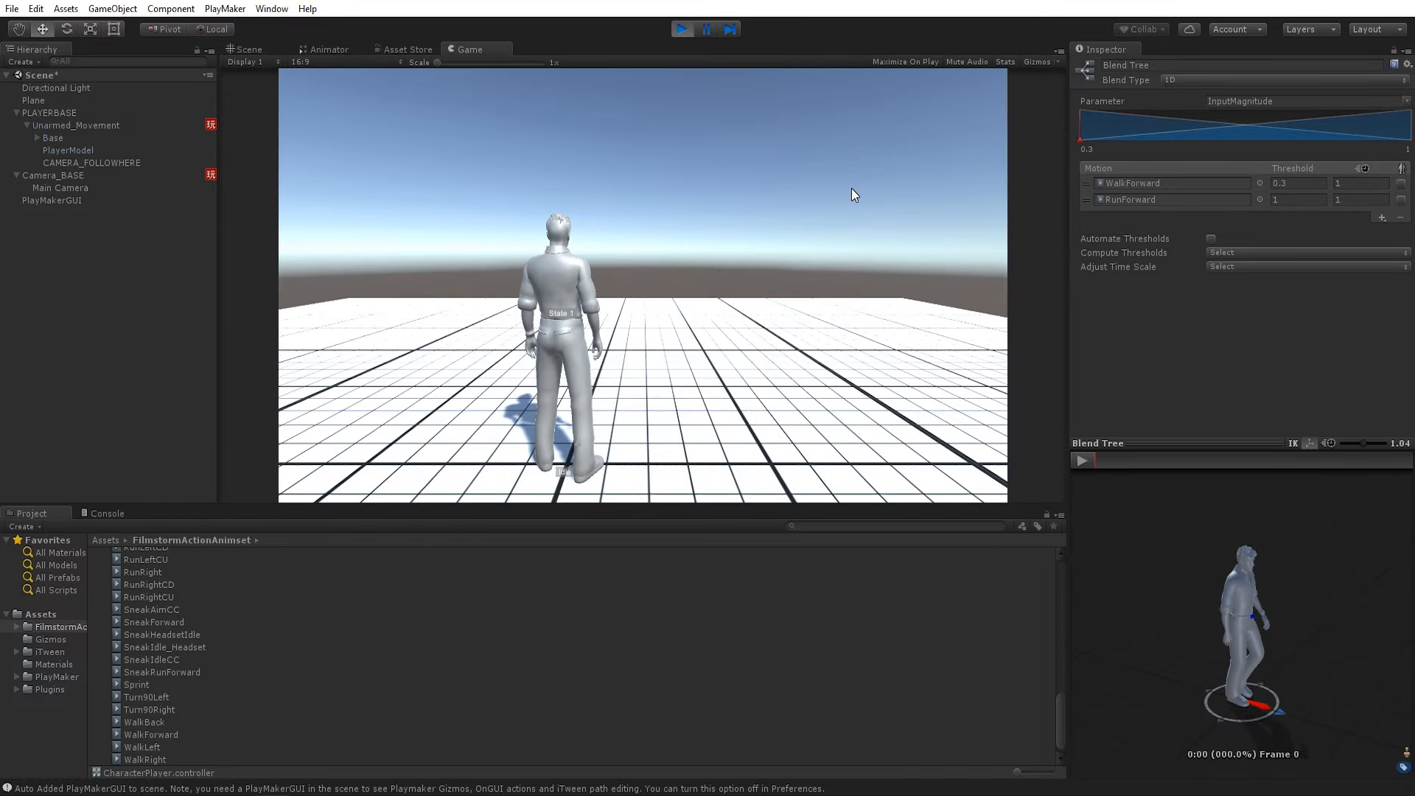
pyautogui.click(852, 188)
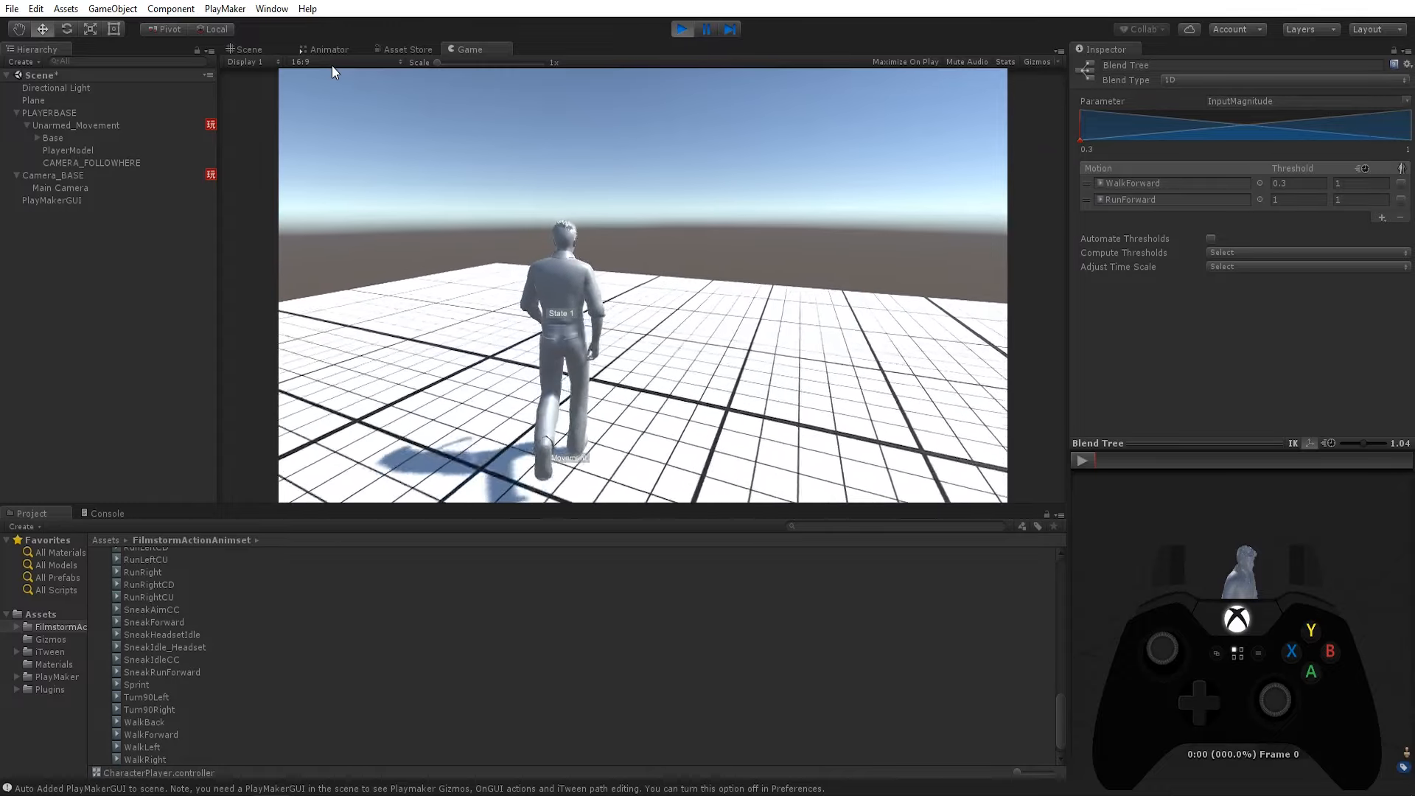
pyautogui.hotkey('ctrl', 'p')
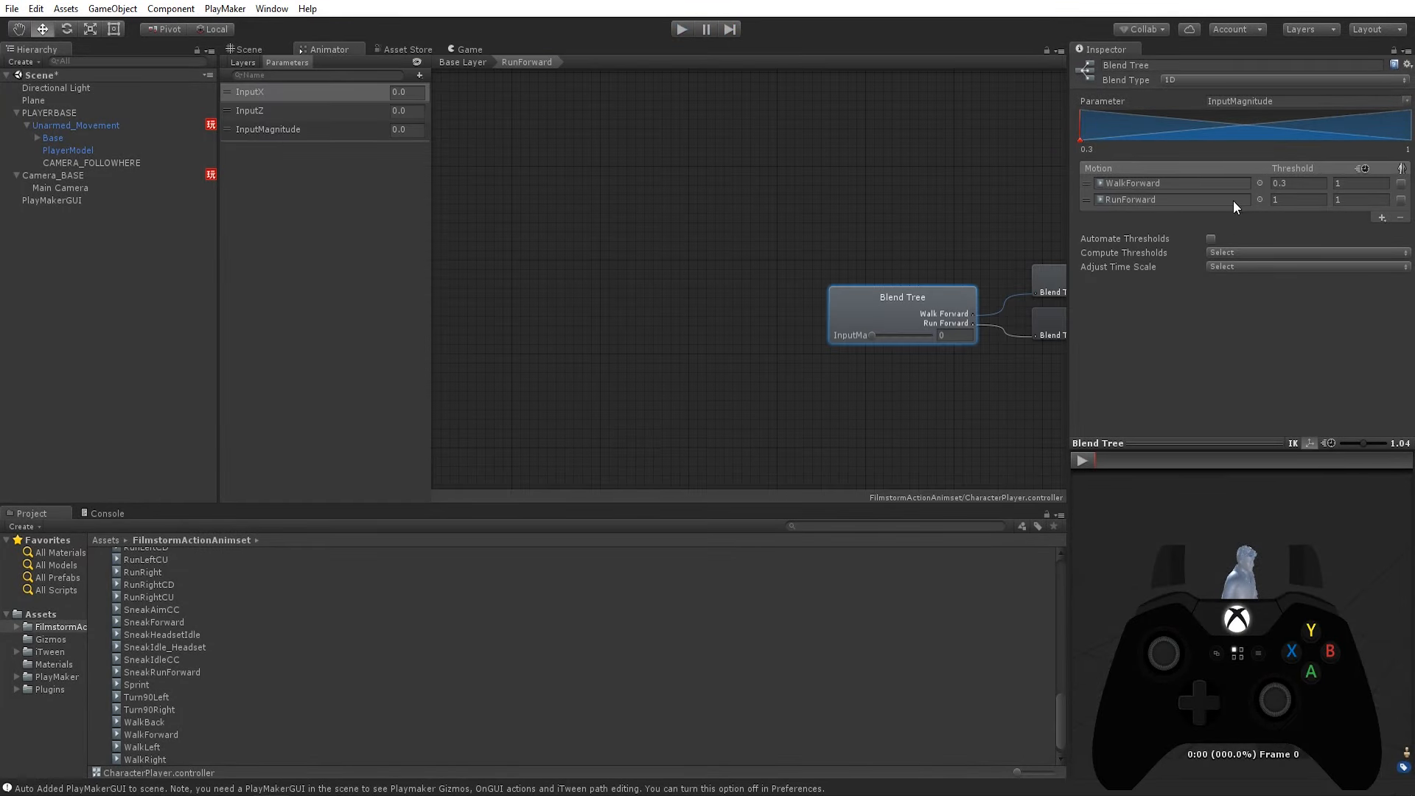
# - Set the WalkForward motion's threshold to 0.6 and test the blend in play mode
pyautogui.click(1291, 184)
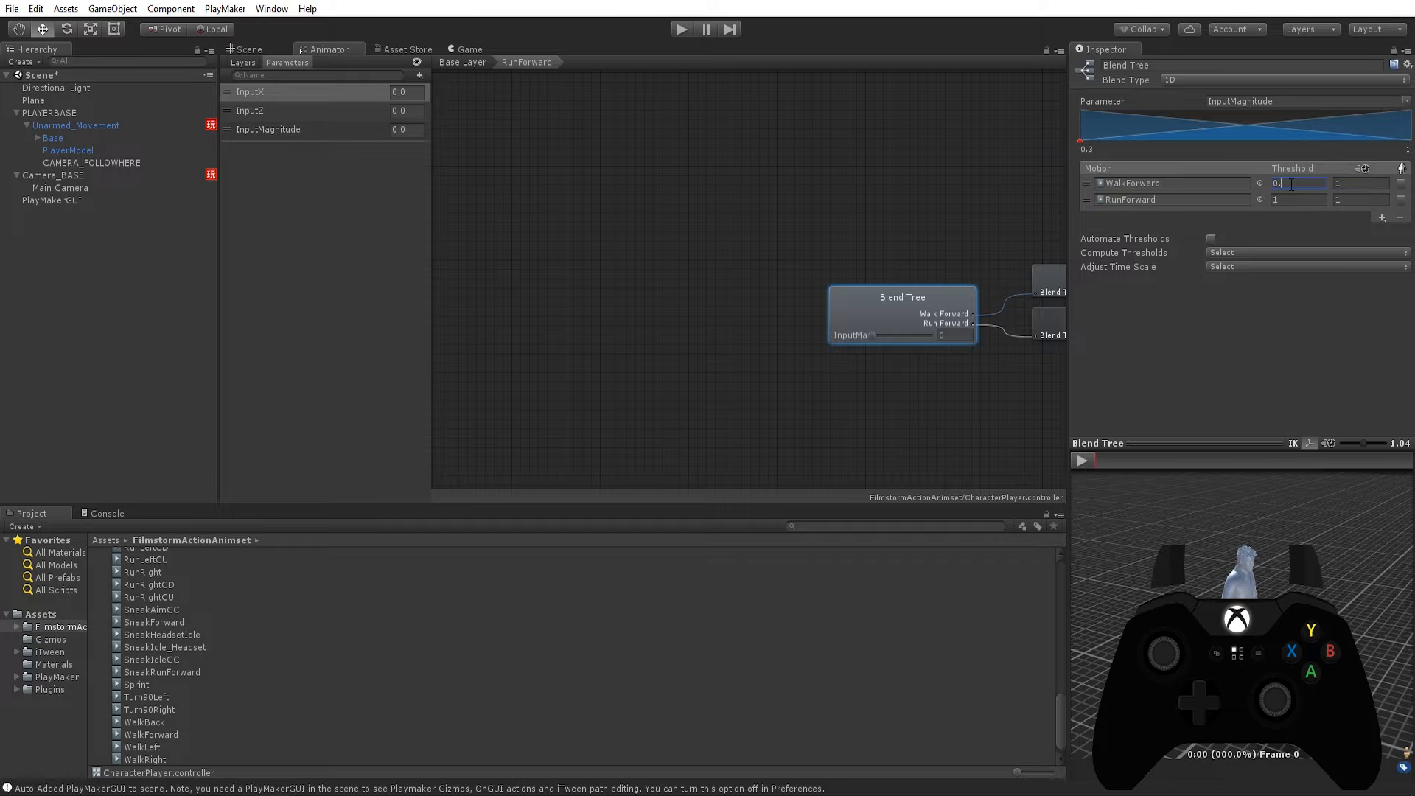
pyautogui.write('0.6')
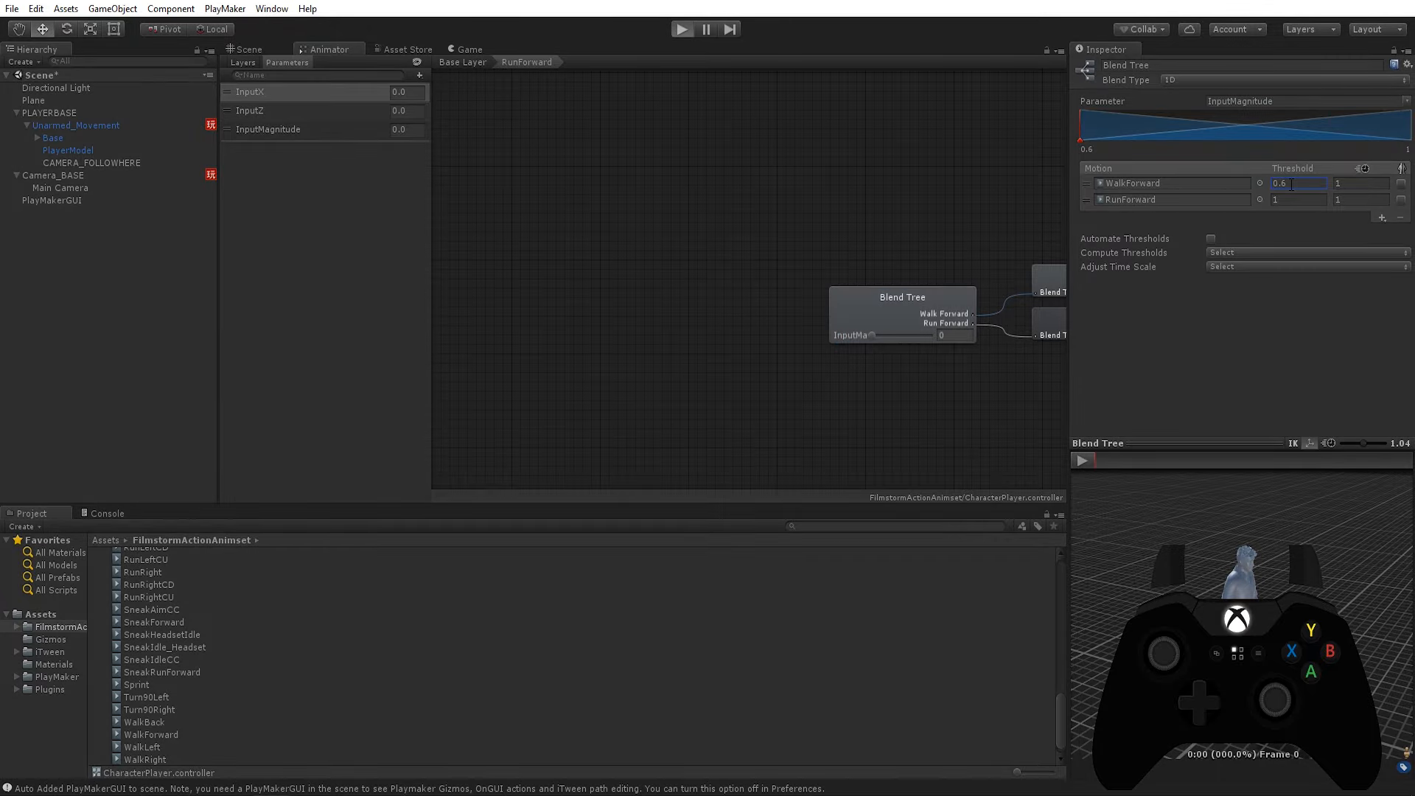
pyautogui.hotkey('ctrl', 'p')
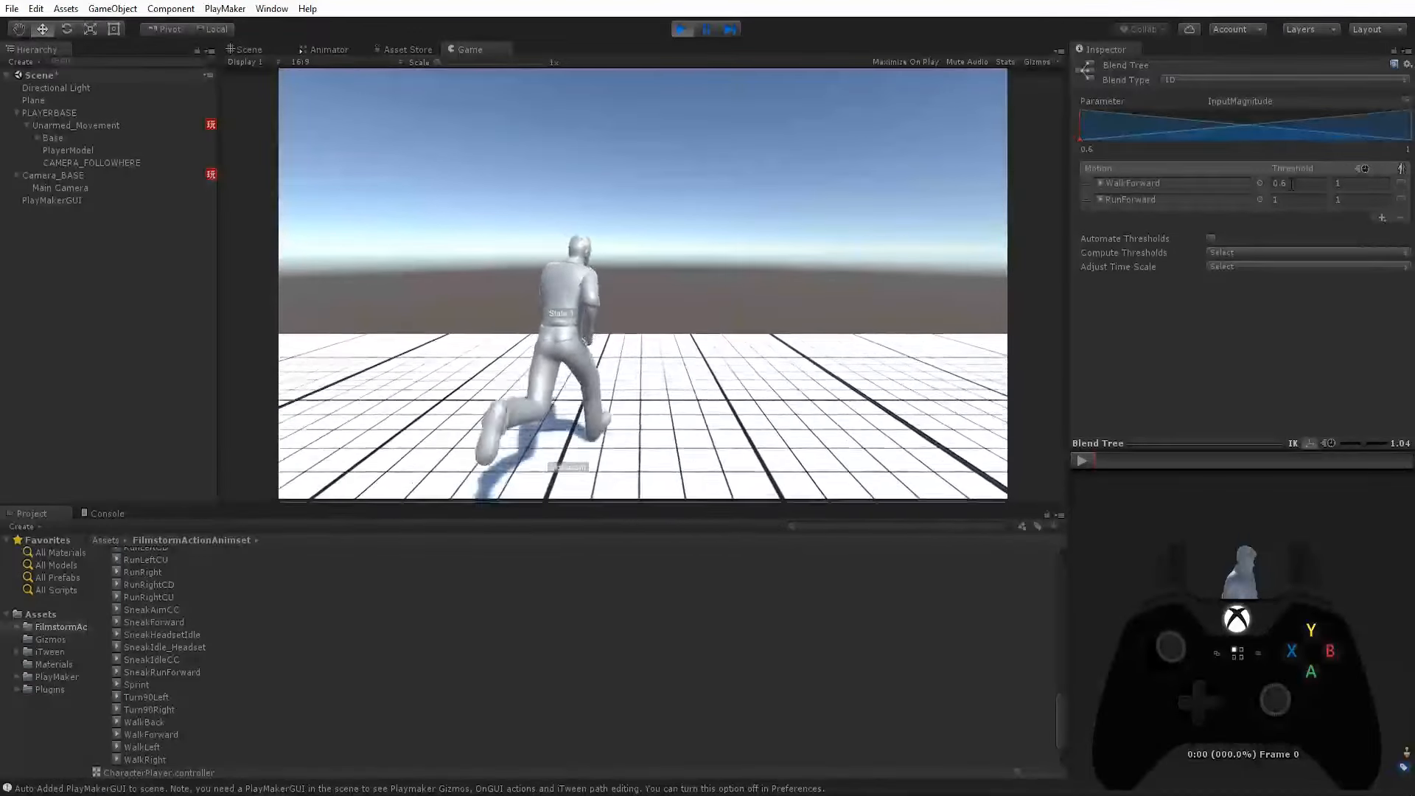
pyautogui.hotkey('ctrl', 'p')
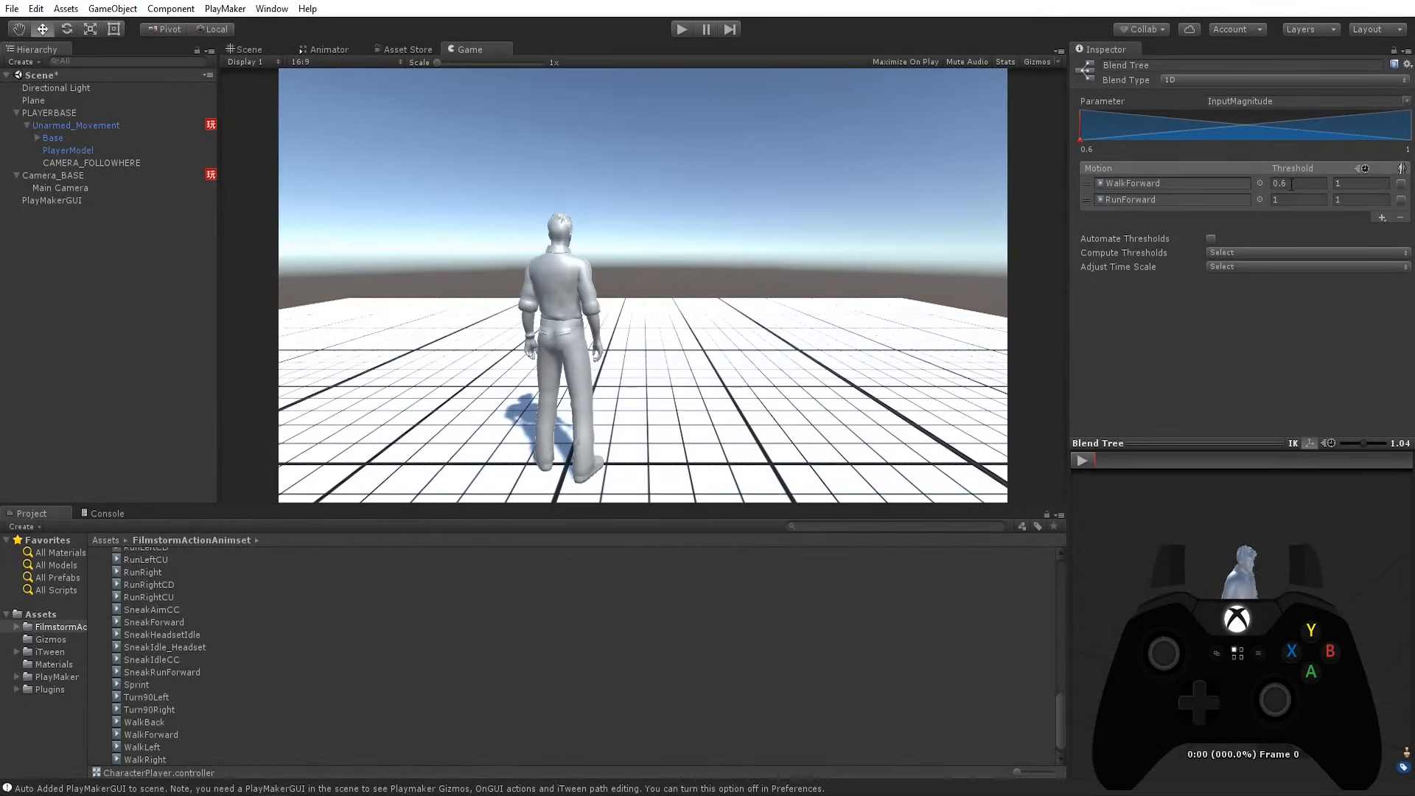
# - In the Unarmed_Movement FSM's Movement state, set the Damp Time of the InputMagnitude Set Animator Float action to 0.15
pyautogui.click(63, 127)
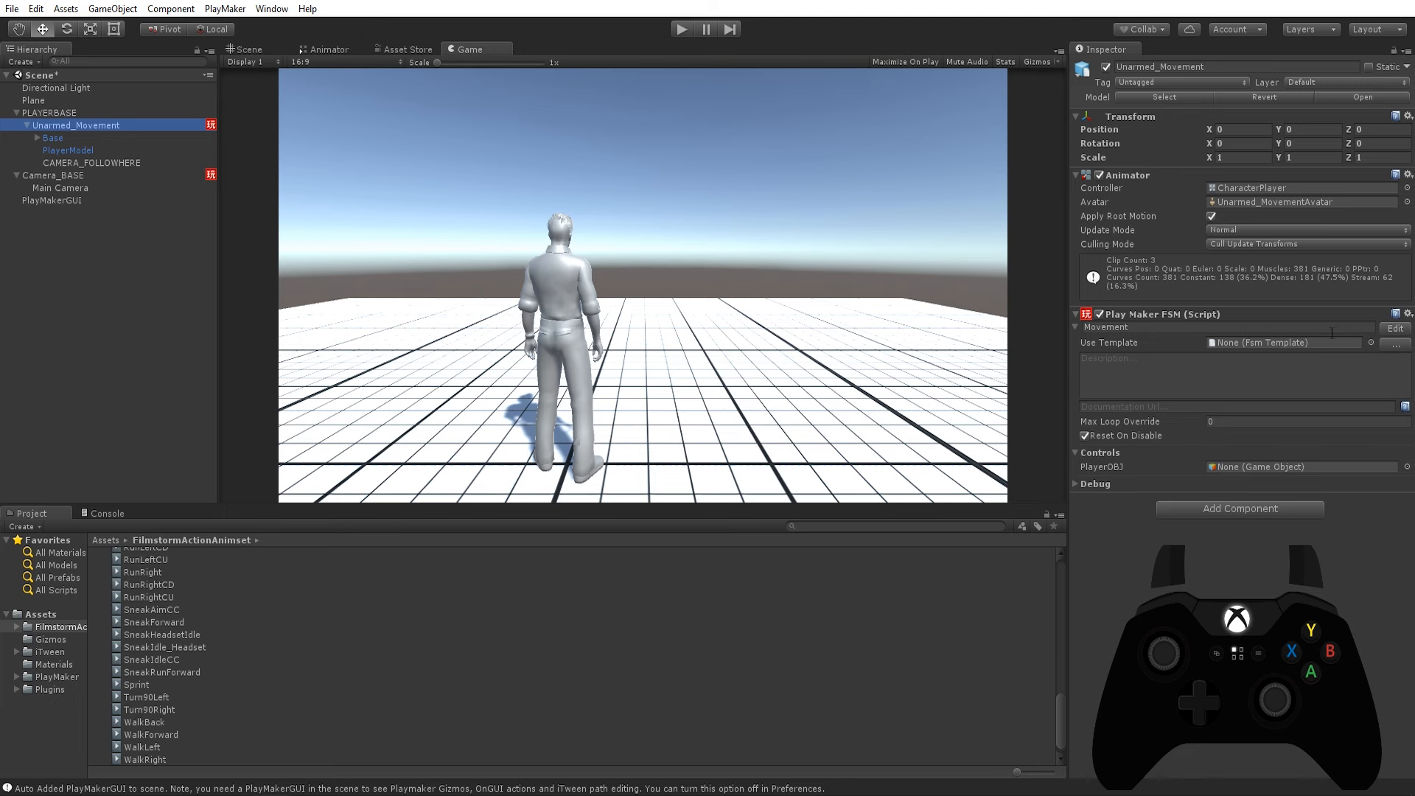
pyautogui.click(1389, 333)
pyautogui.moveTo(660, 277); pyautogui.dragTo(725, 175)
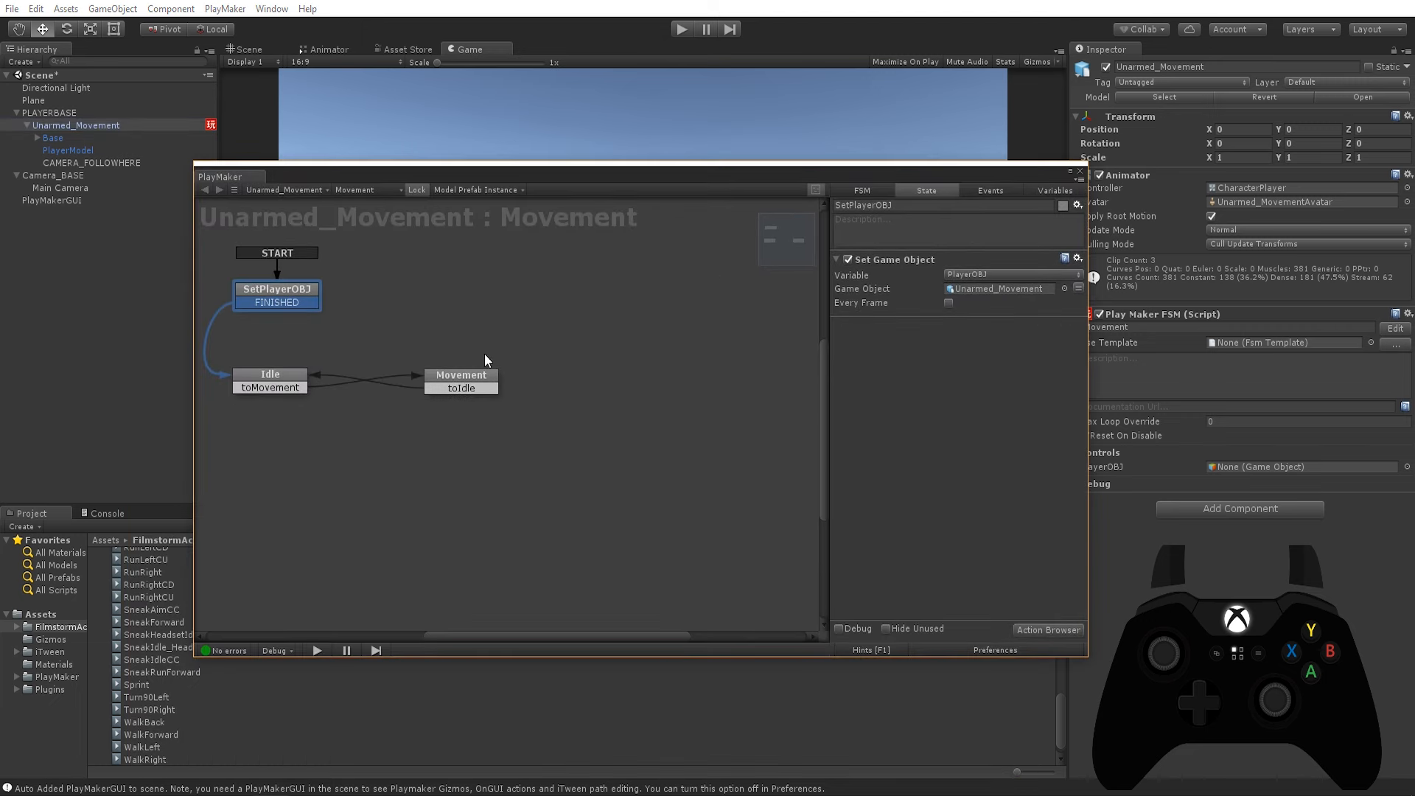
pyautogui.click(457, 377)
pyautogui.scroll(-6, 877, 438)
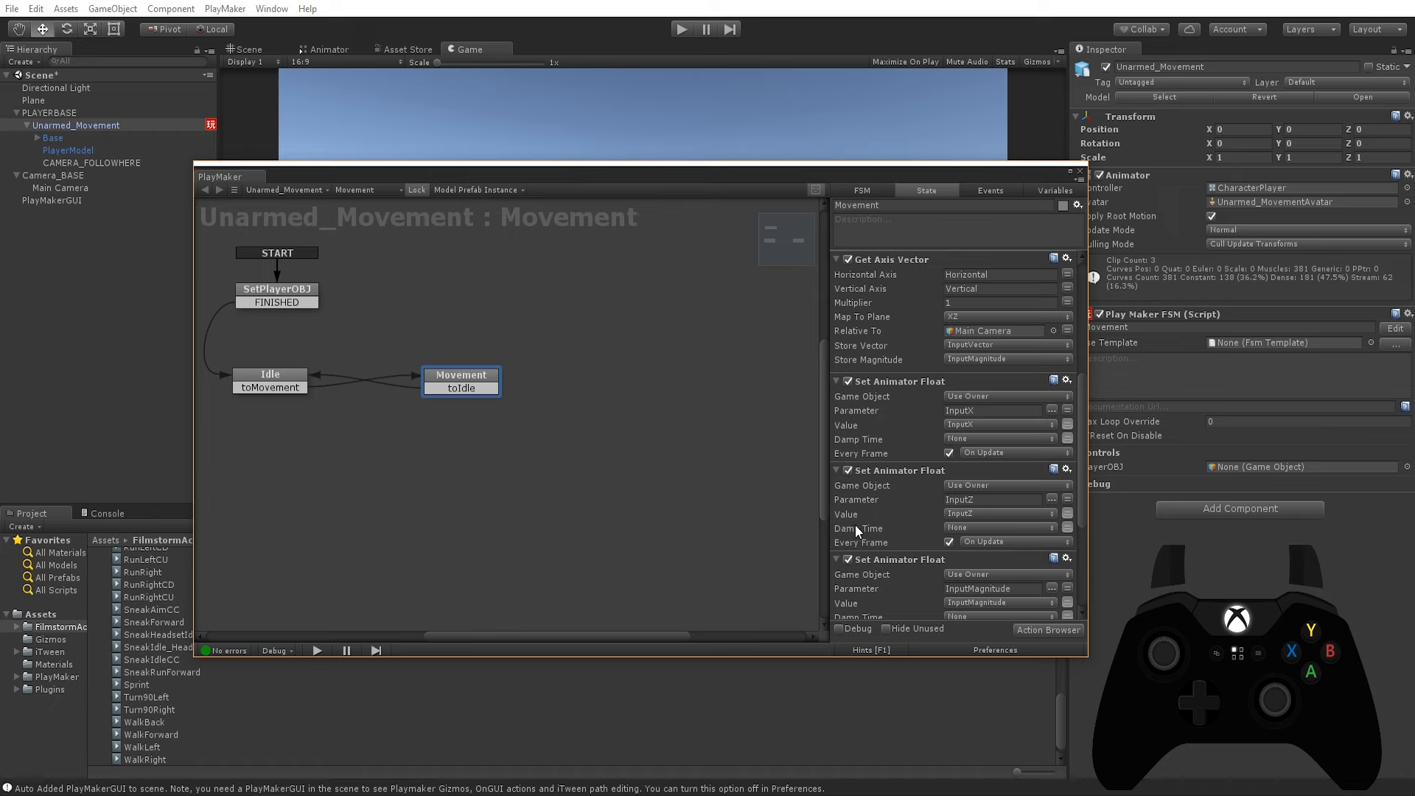
pyautogui.scroll(-3, 921, 518)
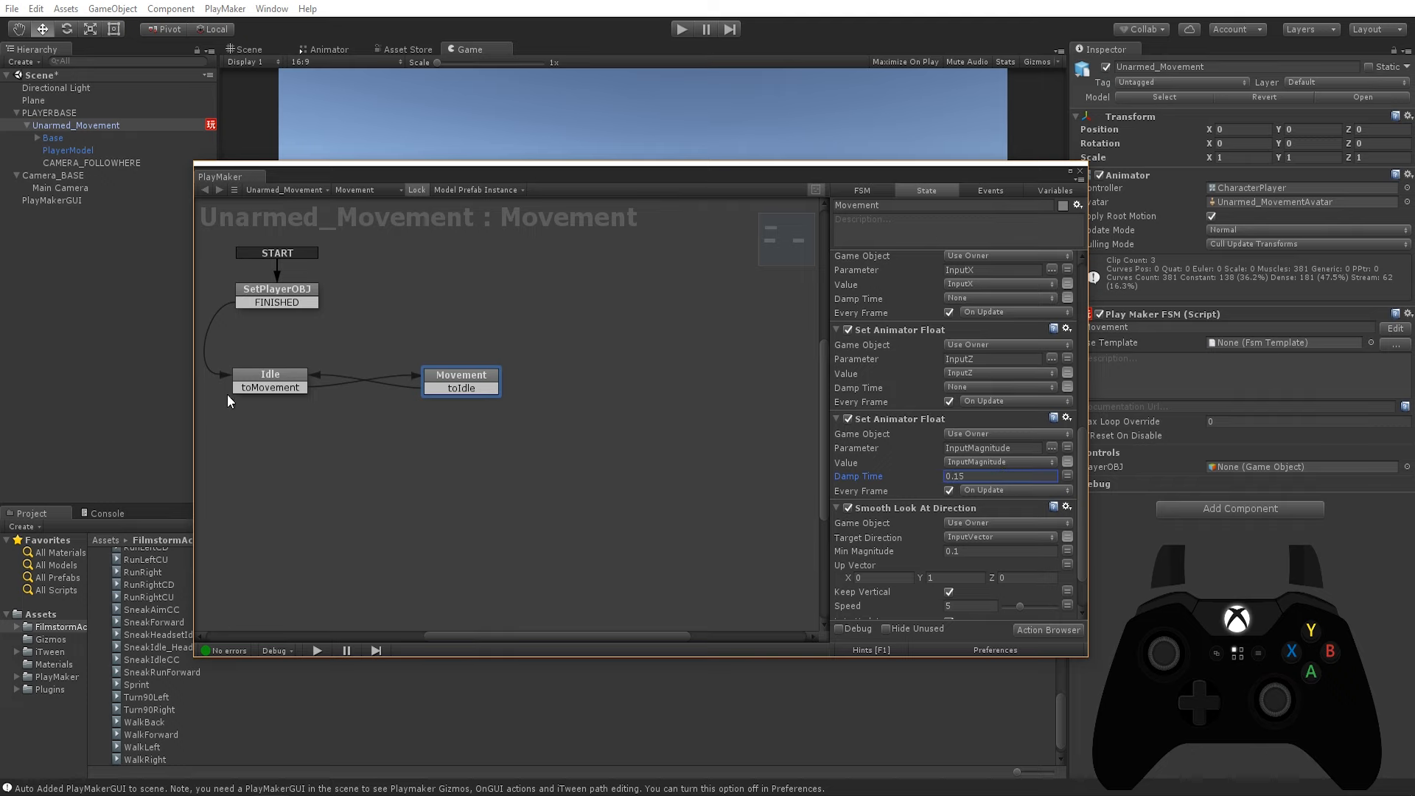
# - Set the Damp Time of the InputMagnitude Set Animator Float action in the Idle state to 0.15
pyautogui.click(262, 380)
pyautogui.scroll(-2, 887, 520)
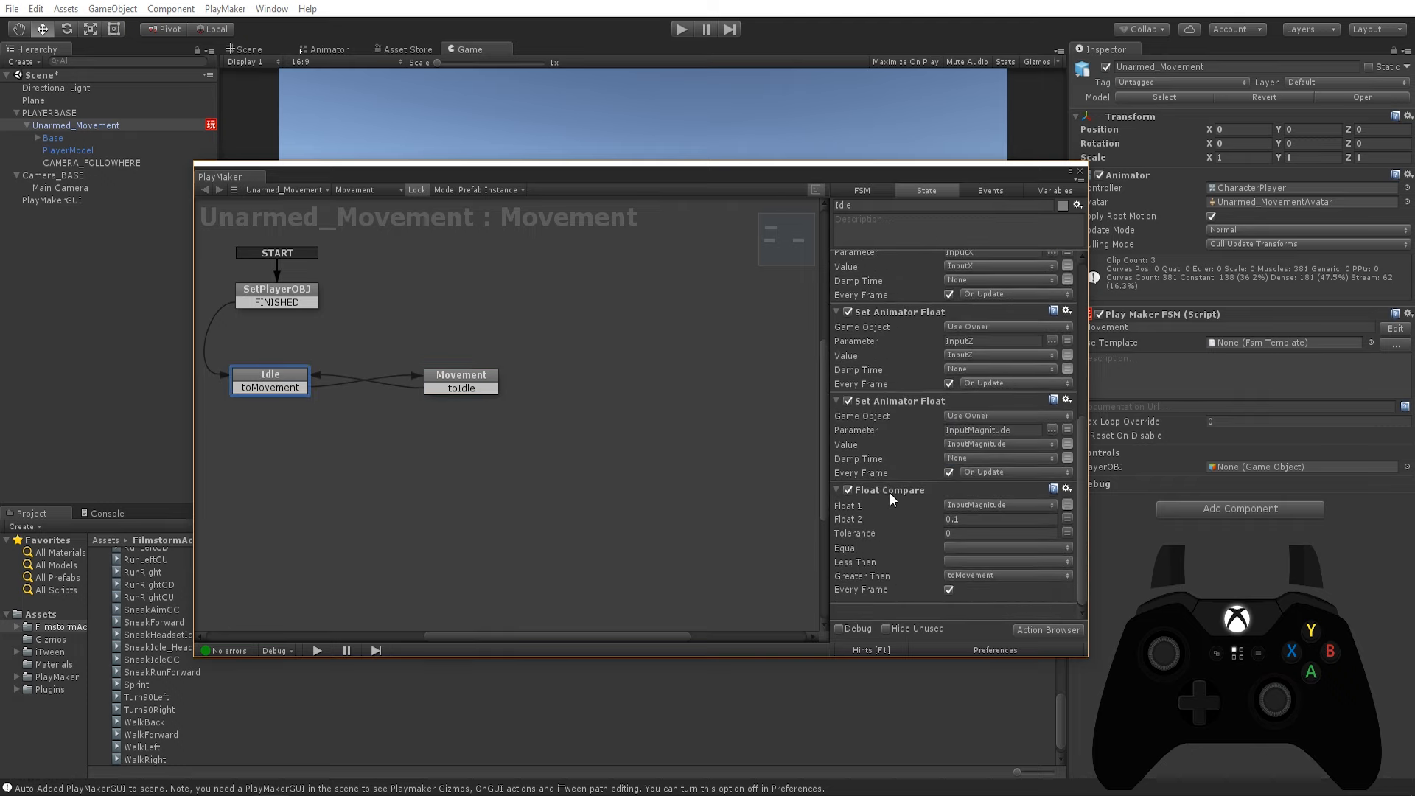
pyautogui.scroll(1, 882, 443)
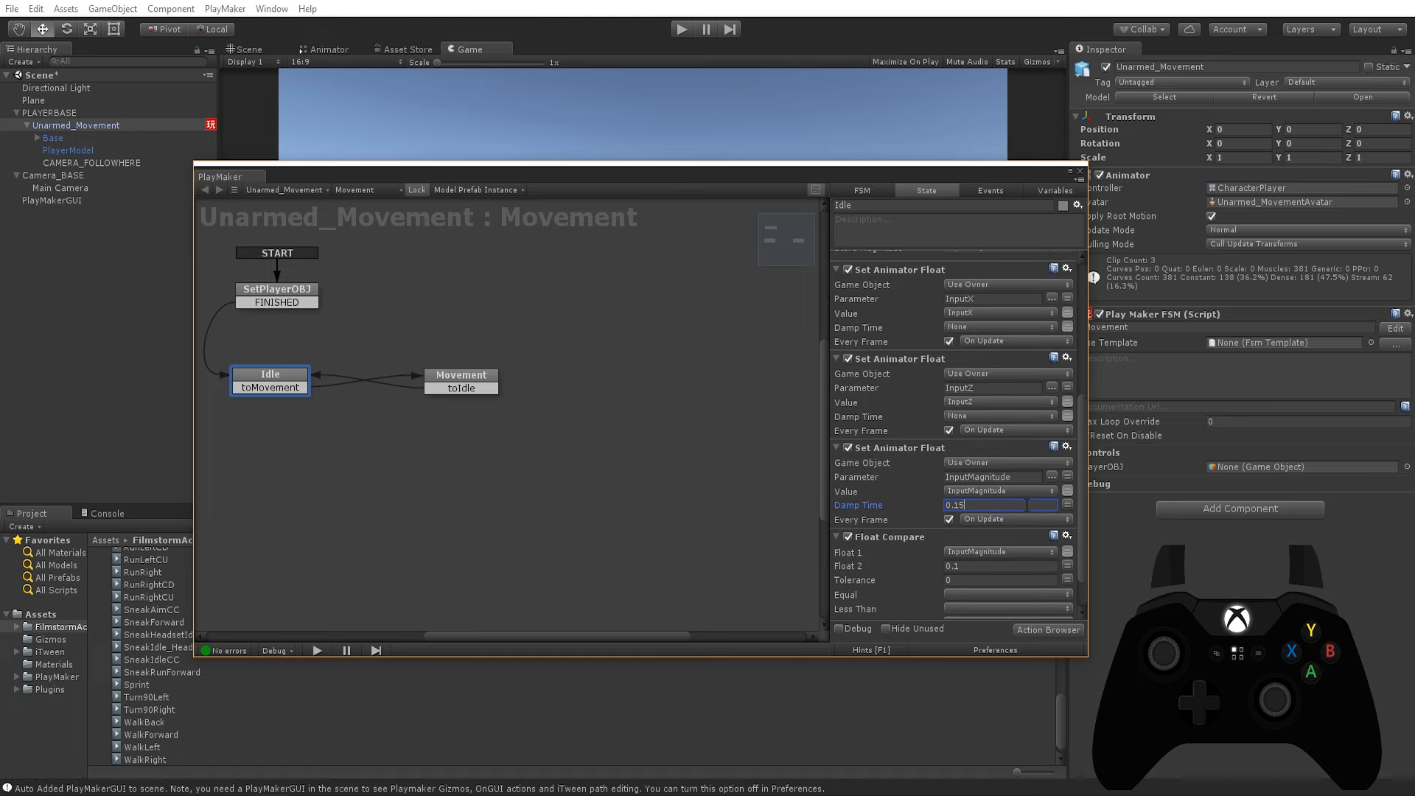
# - Move the PlayMaker editor clear of the game view and test the damped movement in play mode
pyautogui.moveTo(700, 182); pyautogui.dragTo(760, 549)
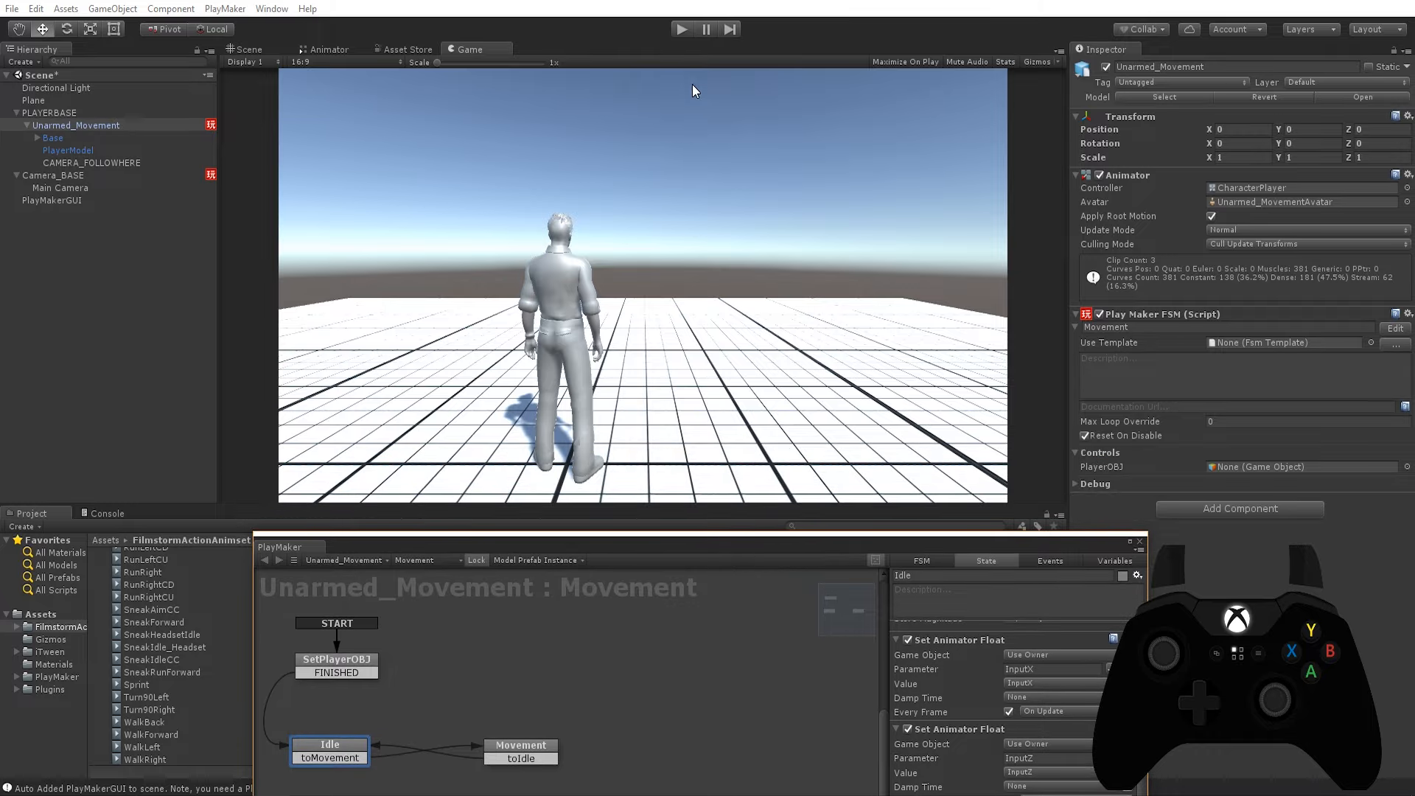
pyautogui.click(679, 30)
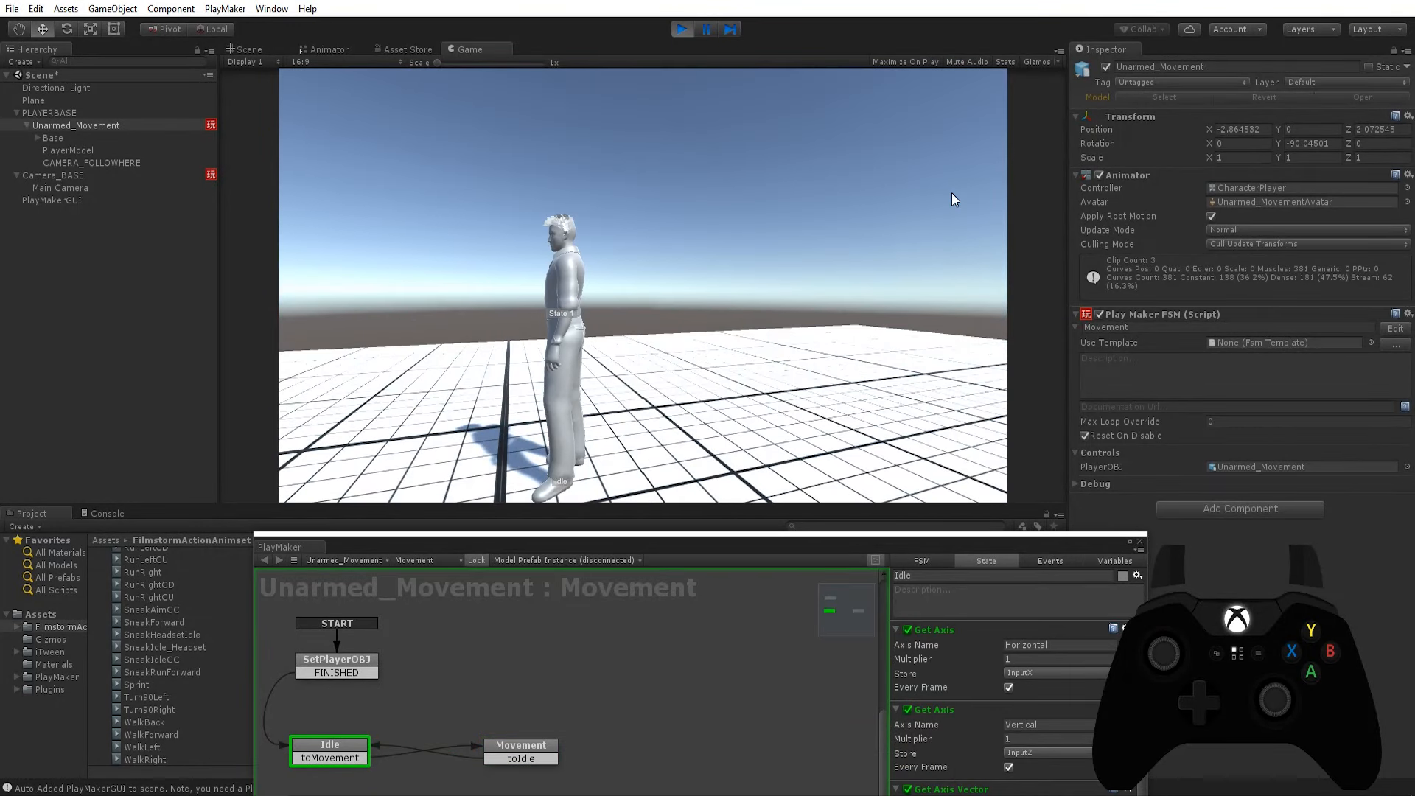
pyautogui.hotkey('ctrl', 'p')
# - Preview the RunForward to Idle1 transition, add an Any State to Idle1 transition with condition InputMagnitude Less 0.1, and test it in play mode
pyautogui.click(328, 49)
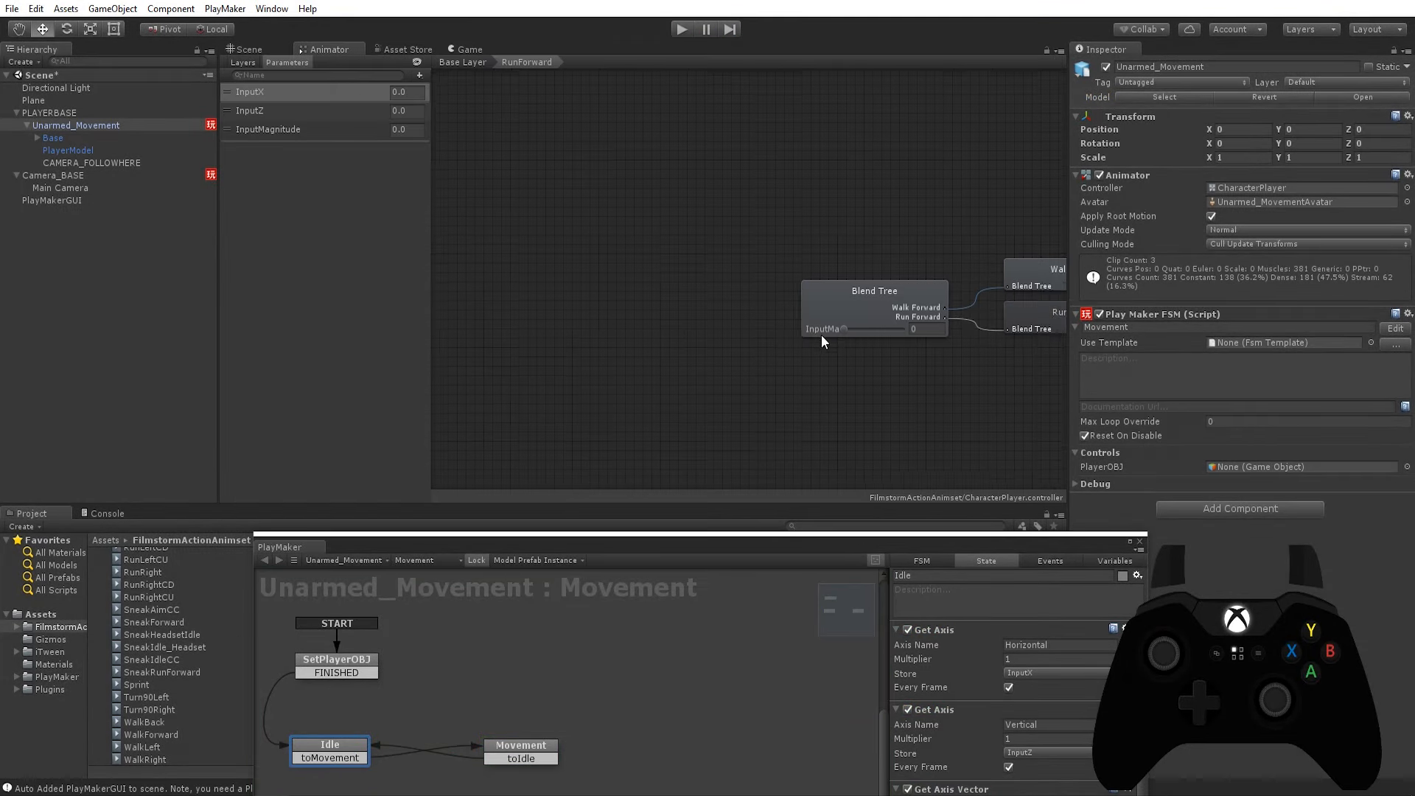
pyautogui.click(788, 300)
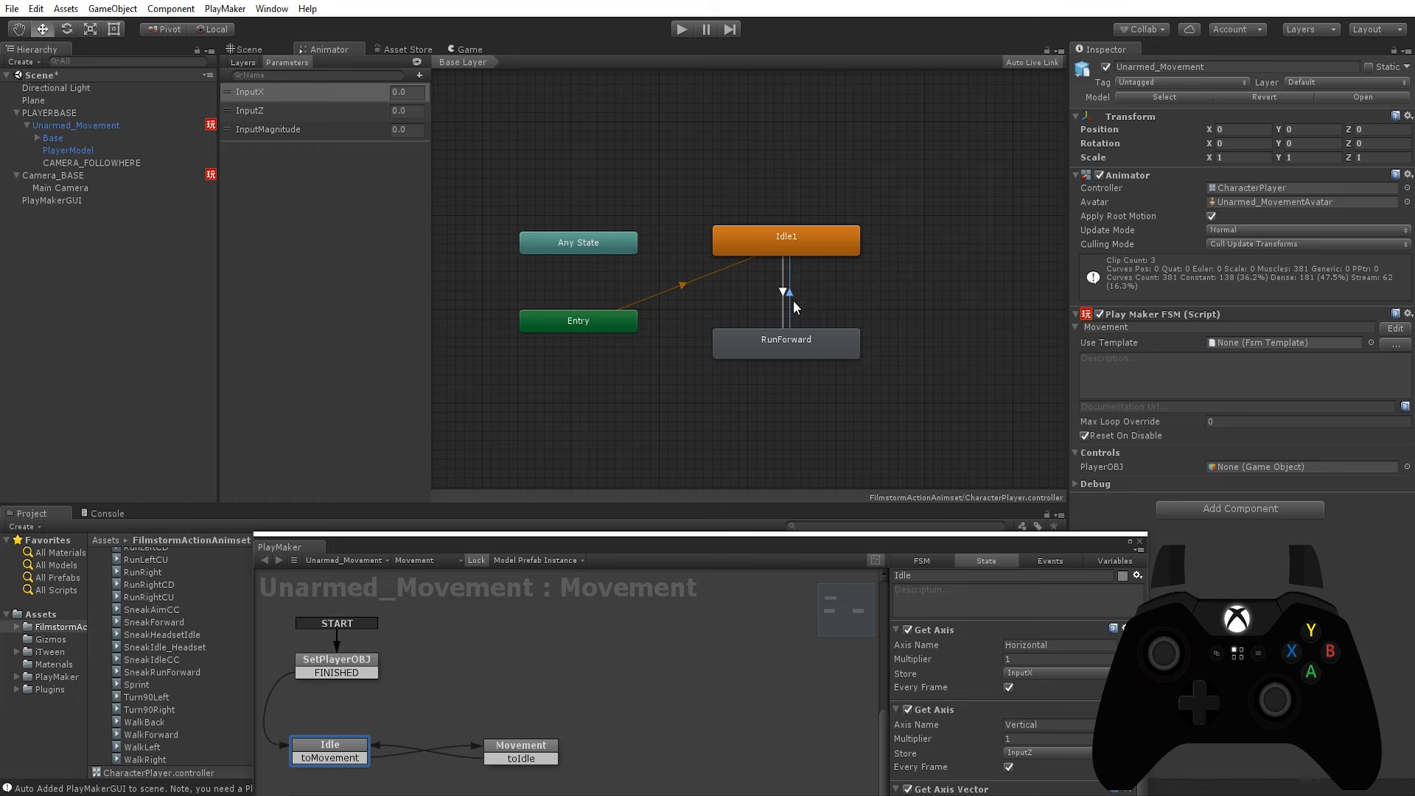
pyautogui.moveTo(1027, 530); pyautogui.dragTo(779, 556)
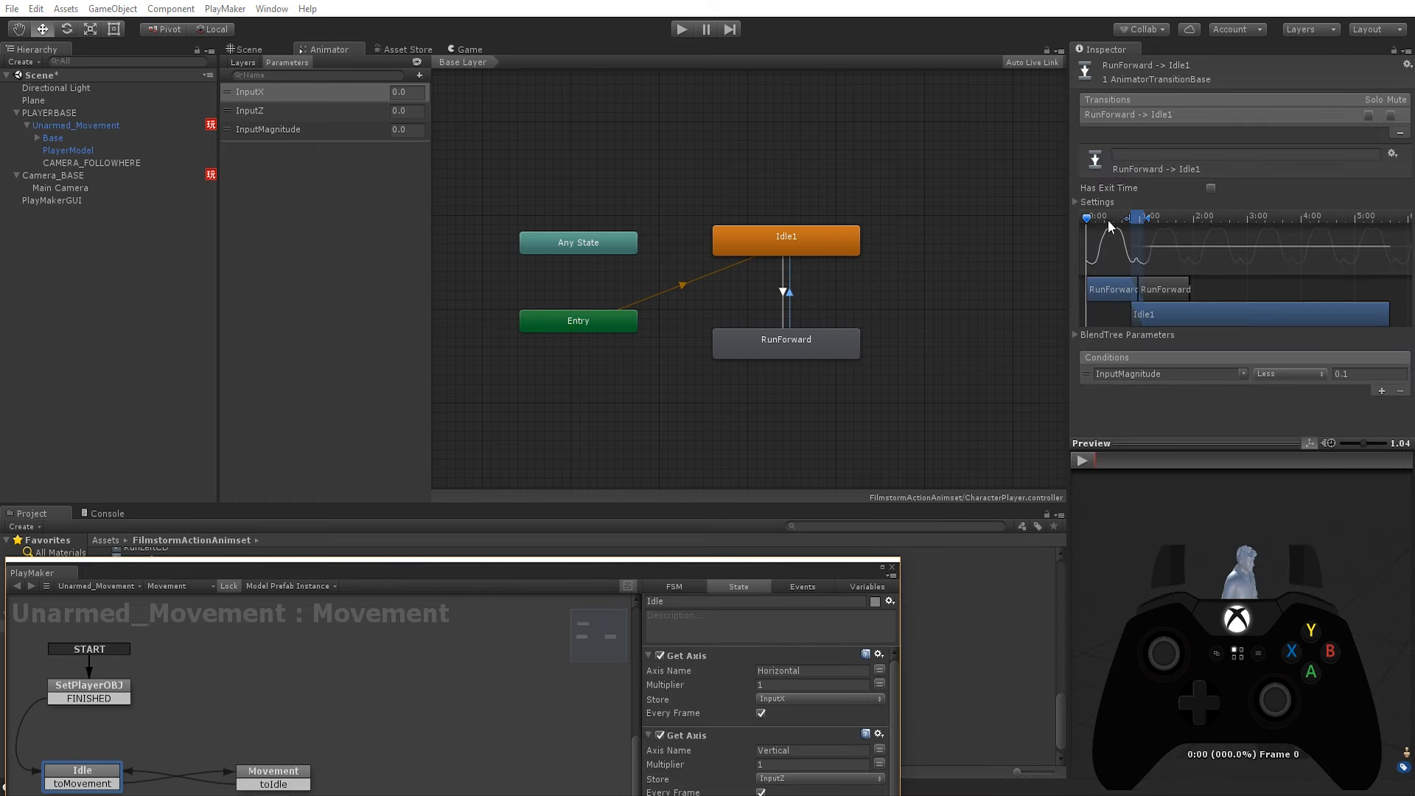
pyautogui.moveTo(1087, 219); pyautogui.dragTo(1154, 243)
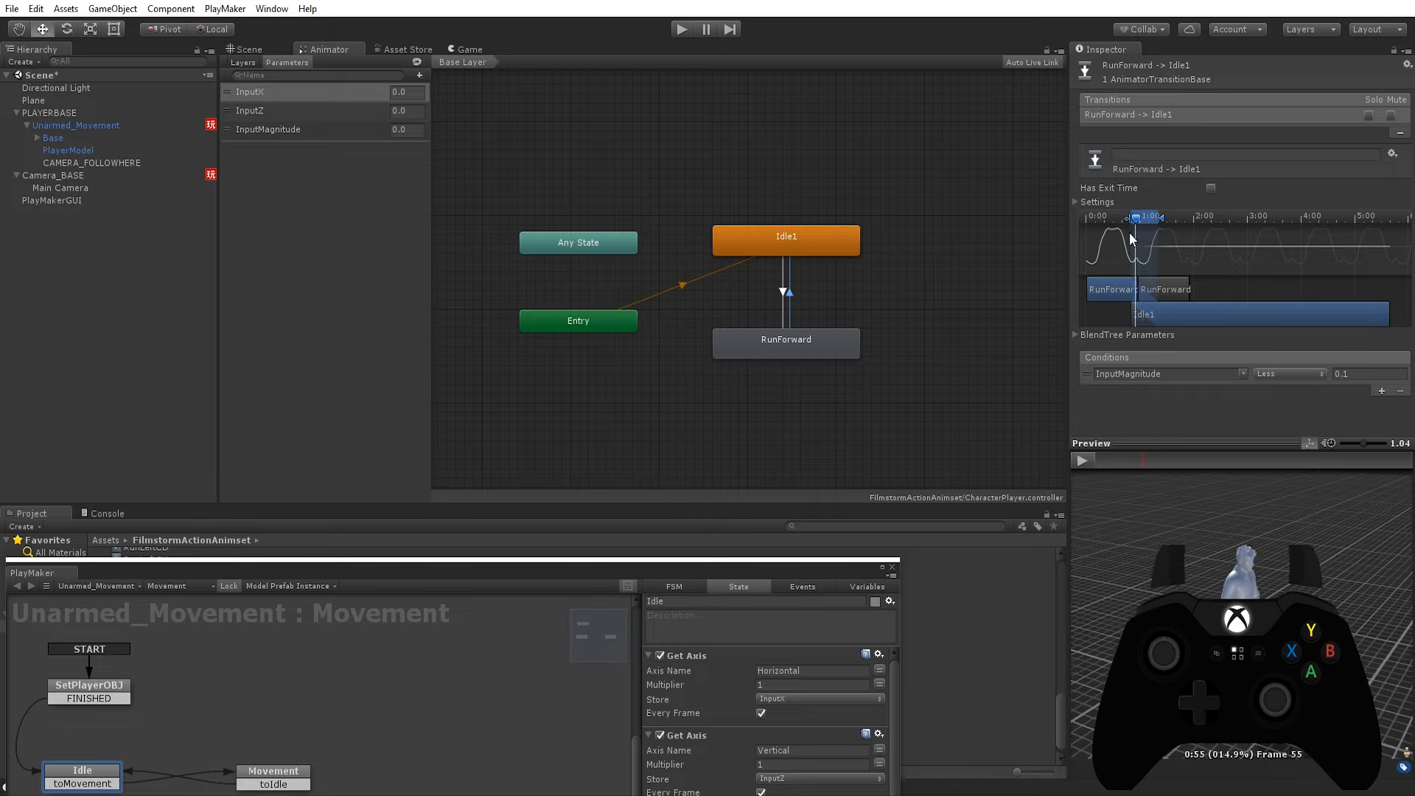
pyautogui.click(679, 29)
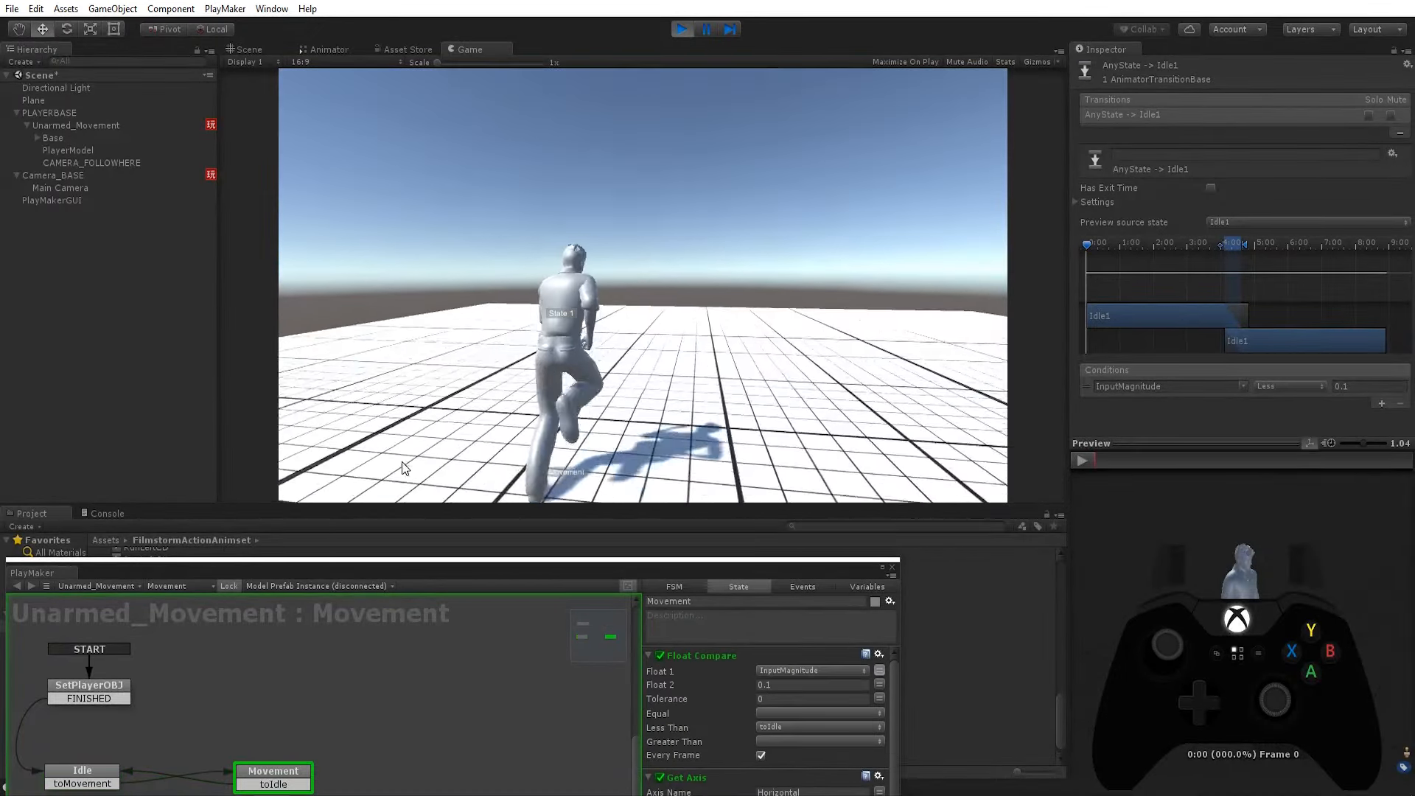
pyautogui.hotkey('ctrl', 'p')
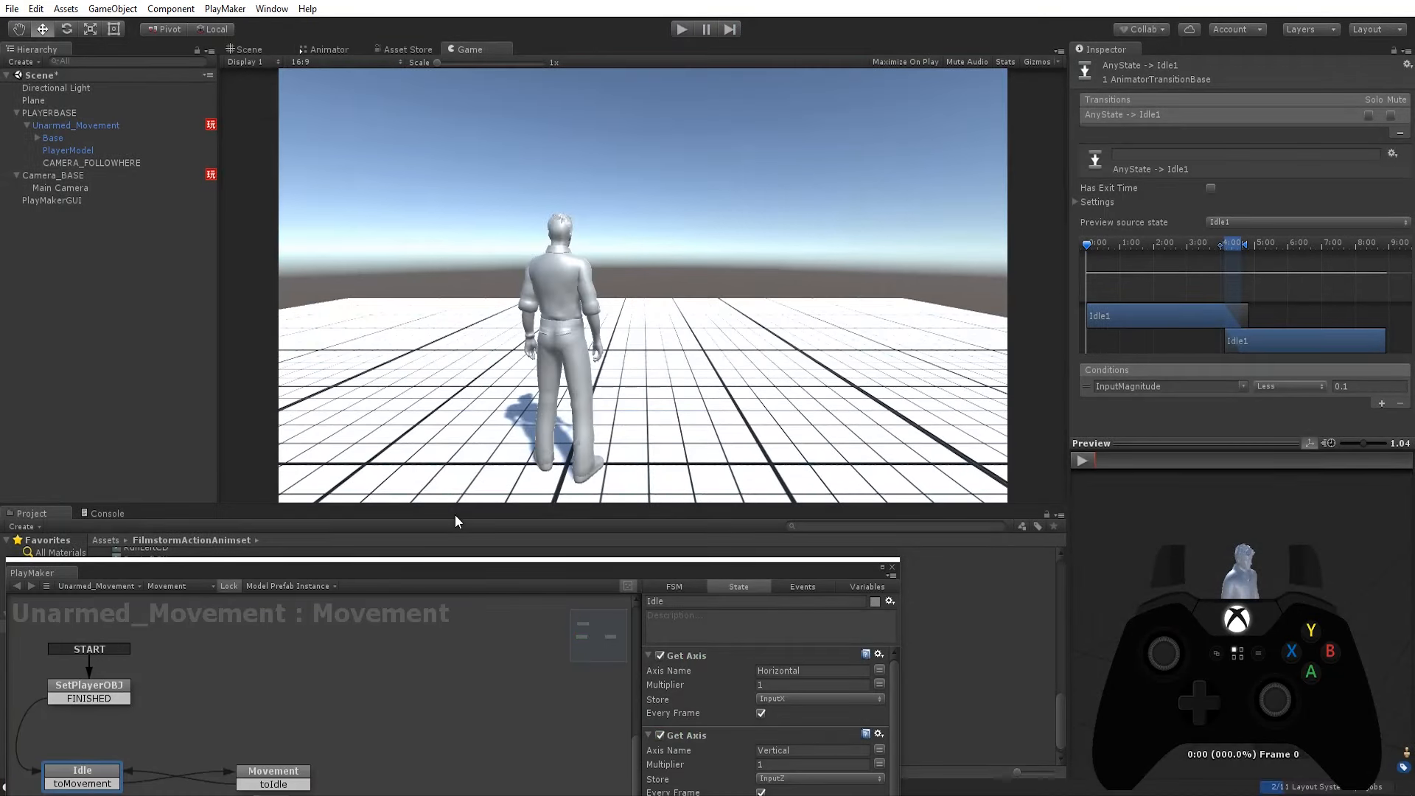
# - Change the Damp Time of the InputMagnitude Set Animator Float actions in the Idle and Movement states
pyautogui.moveTo(459, 567); pyautogui.dragTo(688, 330)
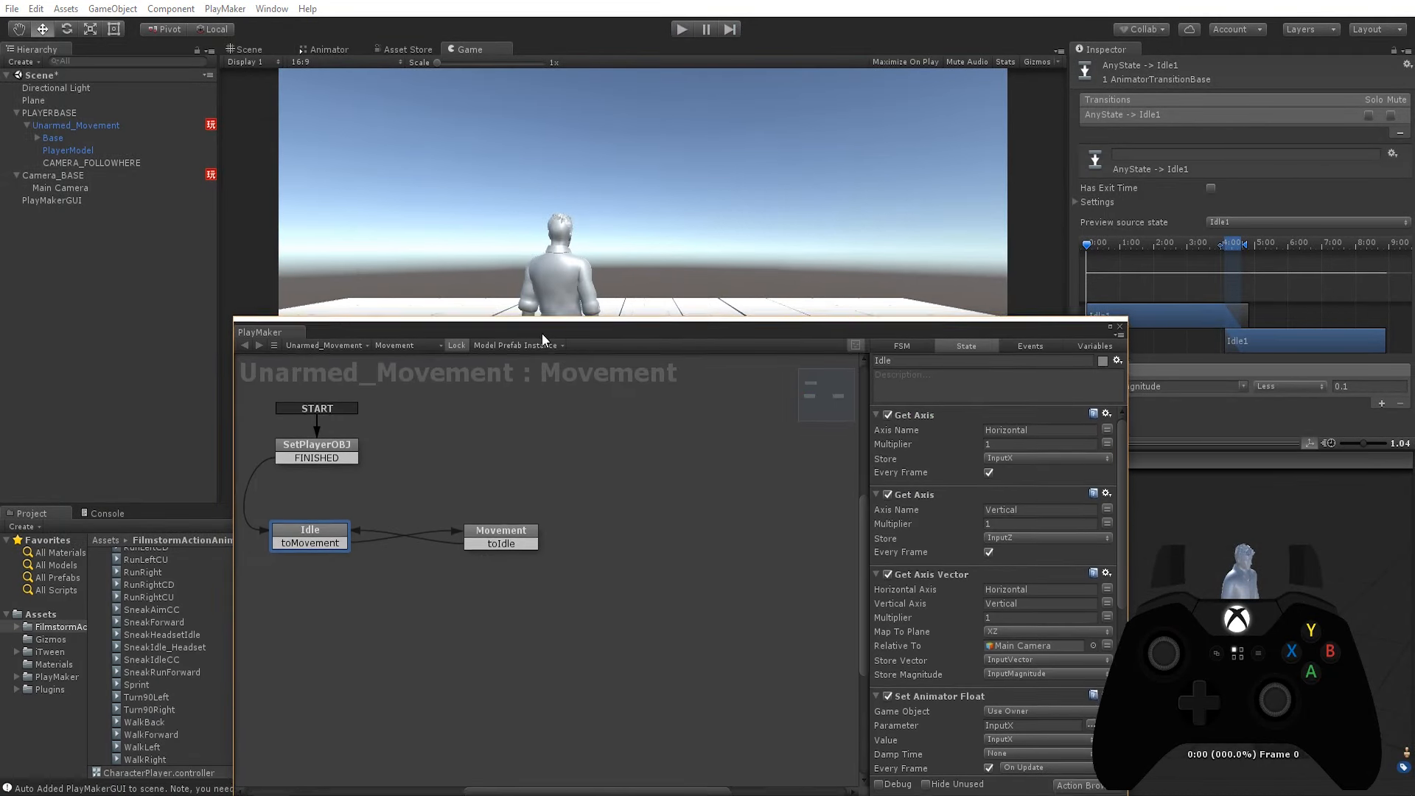
pyautogui.moveTo(542, 333); pyautogui.dragTo(433, 204)
pyautogui.scroll(-5, 818, 486)
pyautogui.scroll(-3, 818, 487)
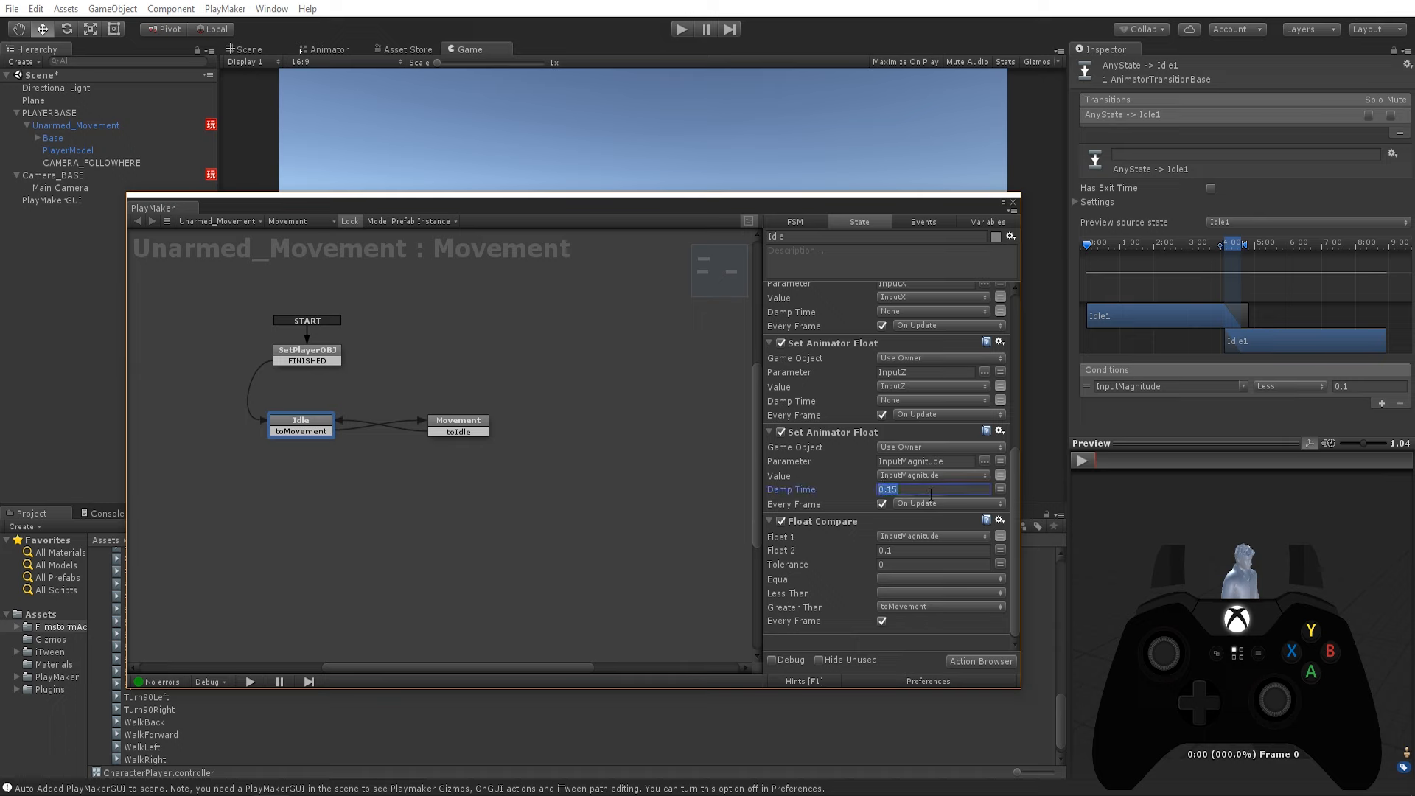
pyautogui.click(481, 425)
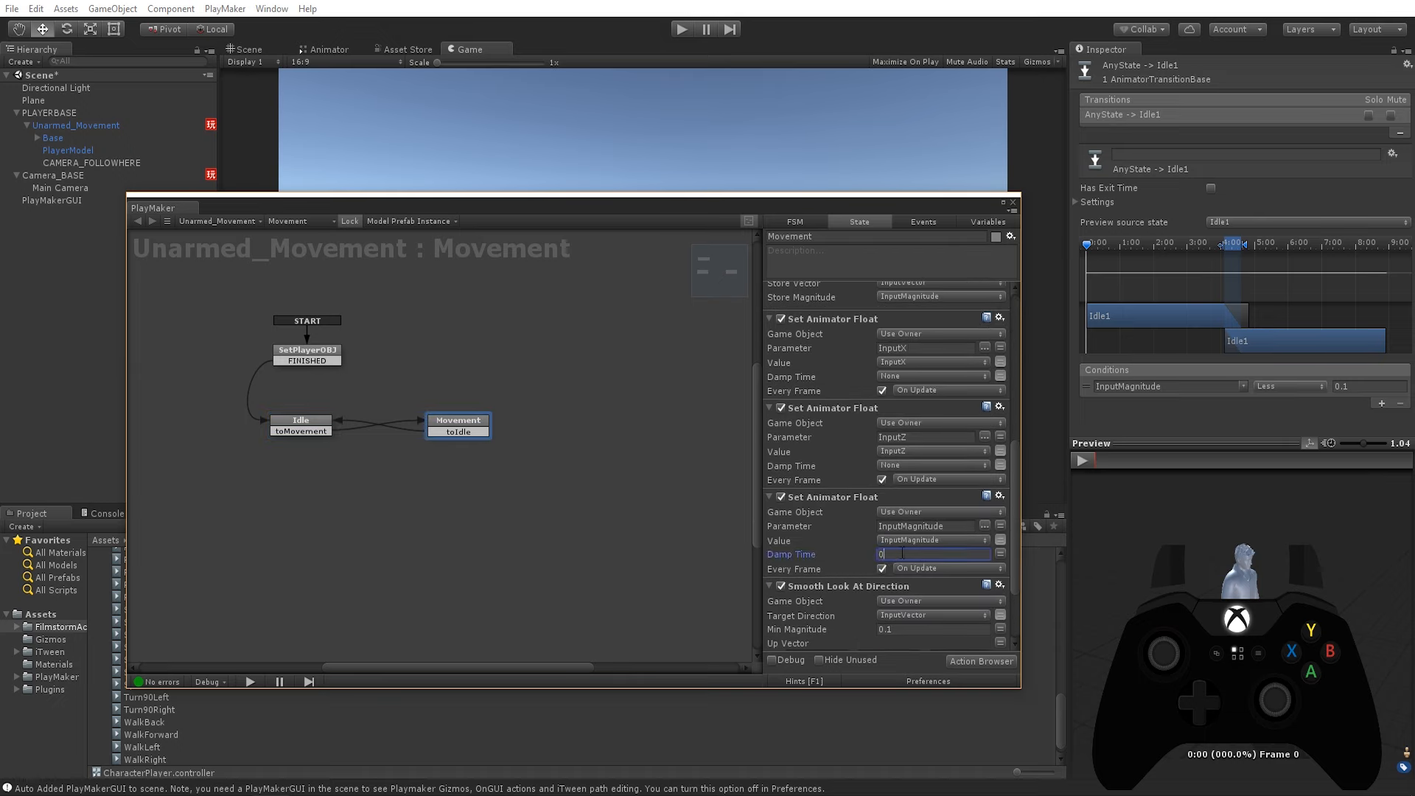
# - Move the PlayMaker editor below the character and play the scene to test walking, running and stopping
pyautogui.moveTo(688, 218); pyautogui.dragTo(734, 479)
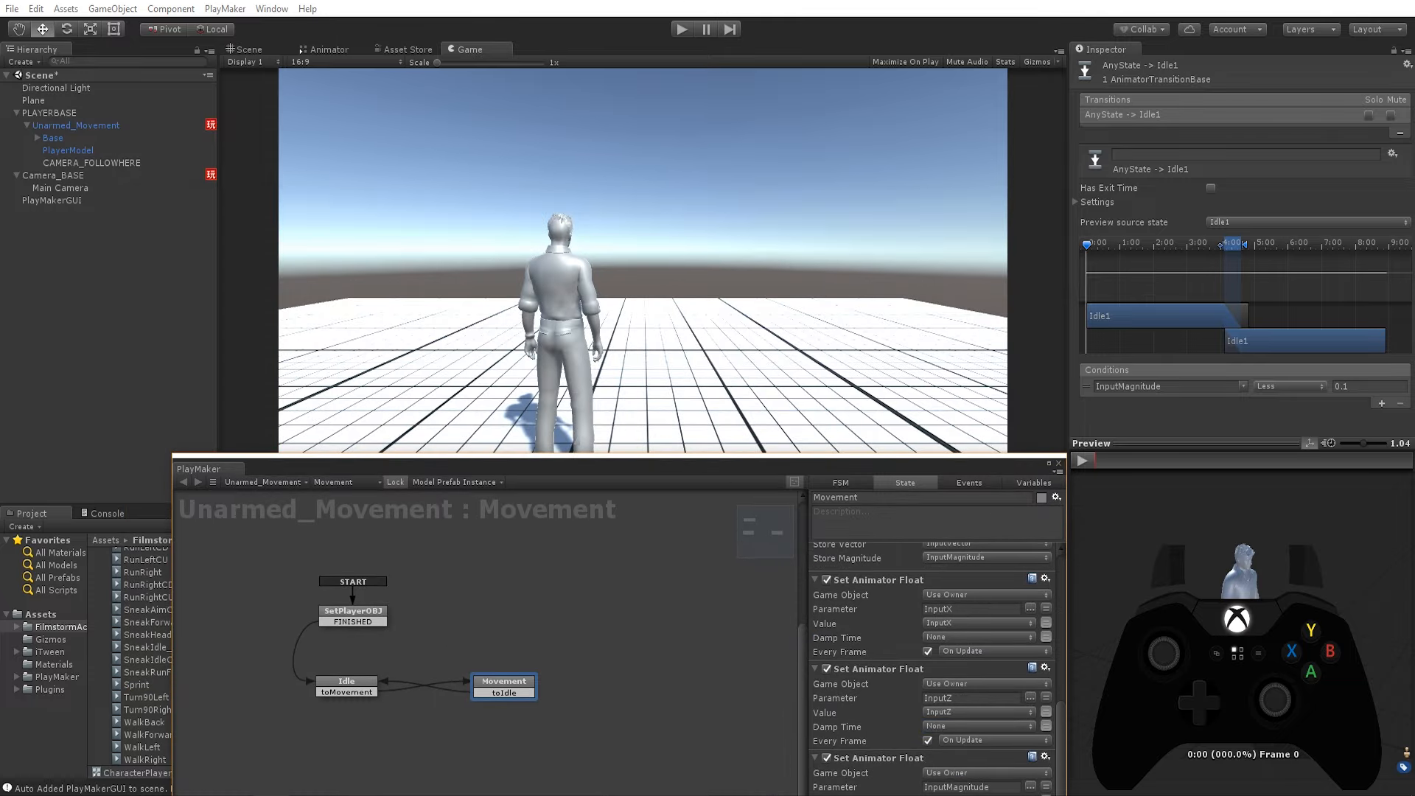
pyautogui.click(686, 32)
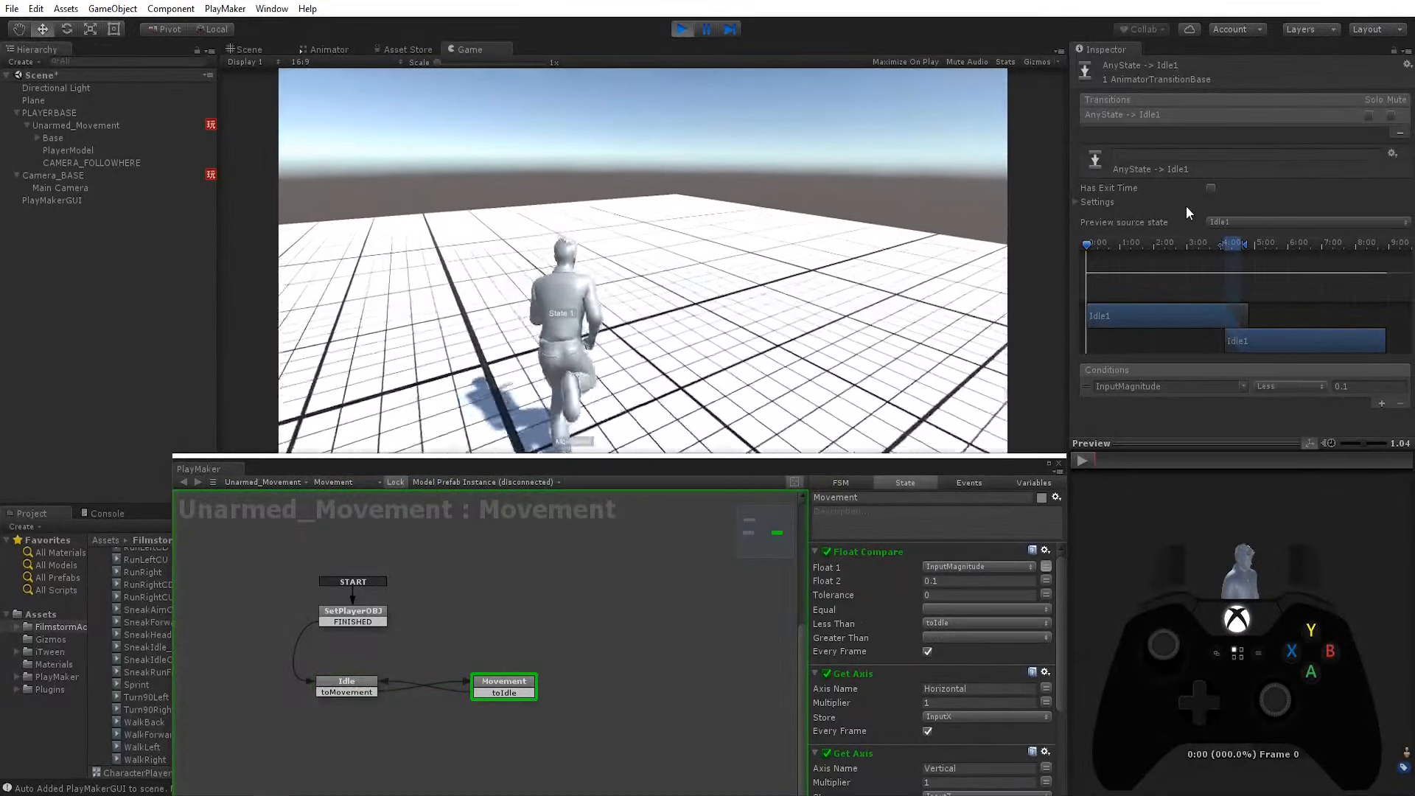
pyautogui.hotkey('ctrl', 'p')
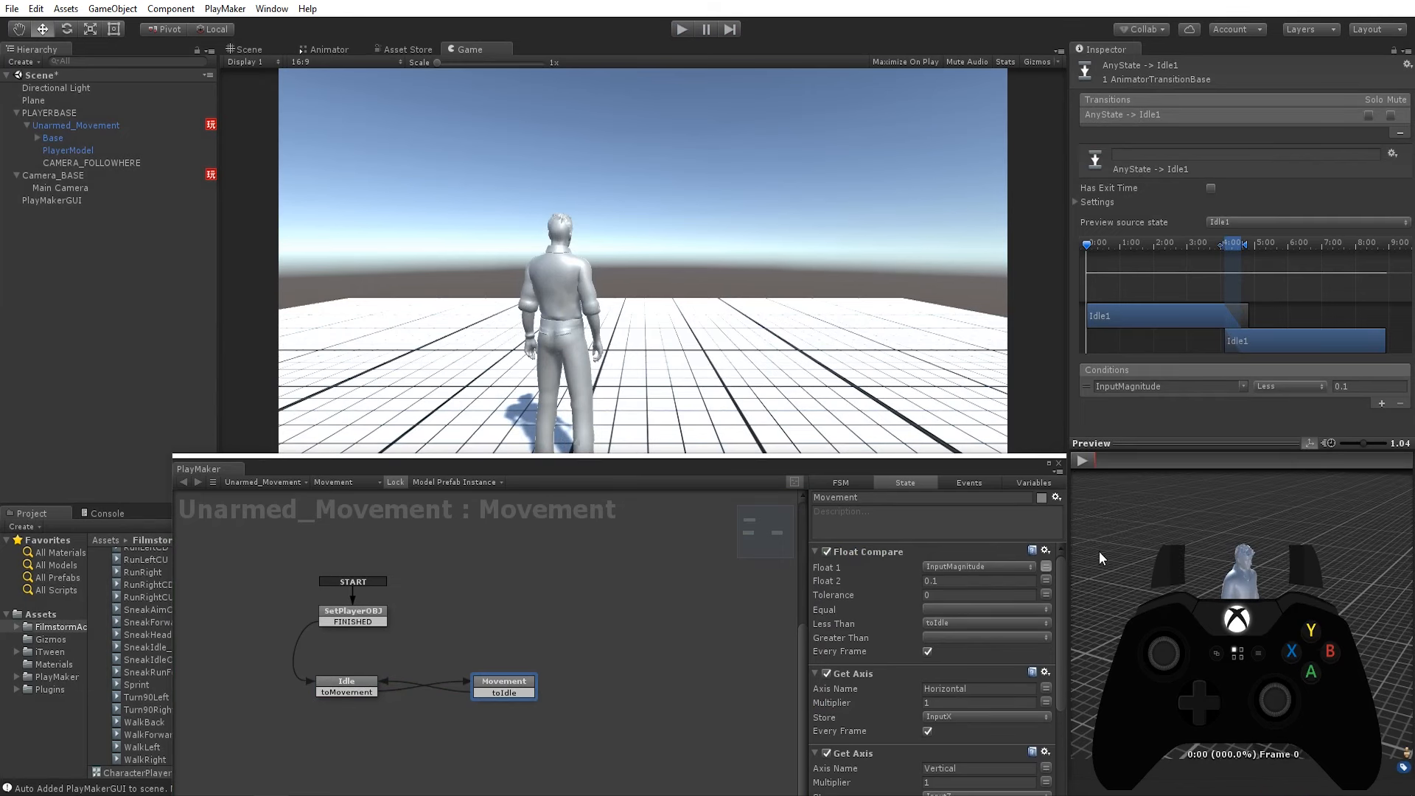
# - Close the PlayMaker editor and, in the project's Input settings, increase the axes size to 19 and name the added axis Sprint
pyautogui.click(1058, 463)
pyautogui.click(34, 8)
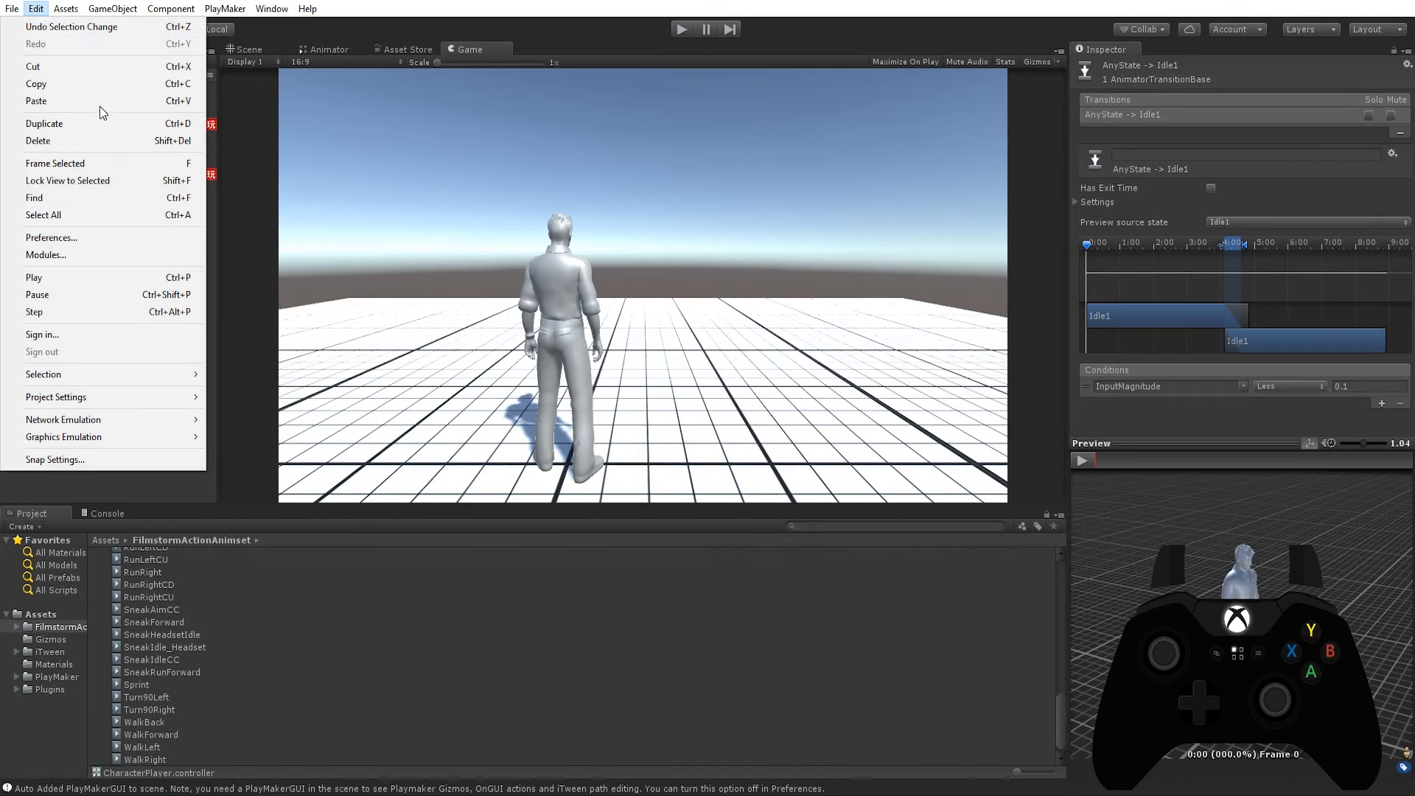
pyautogui.click(228, 398)
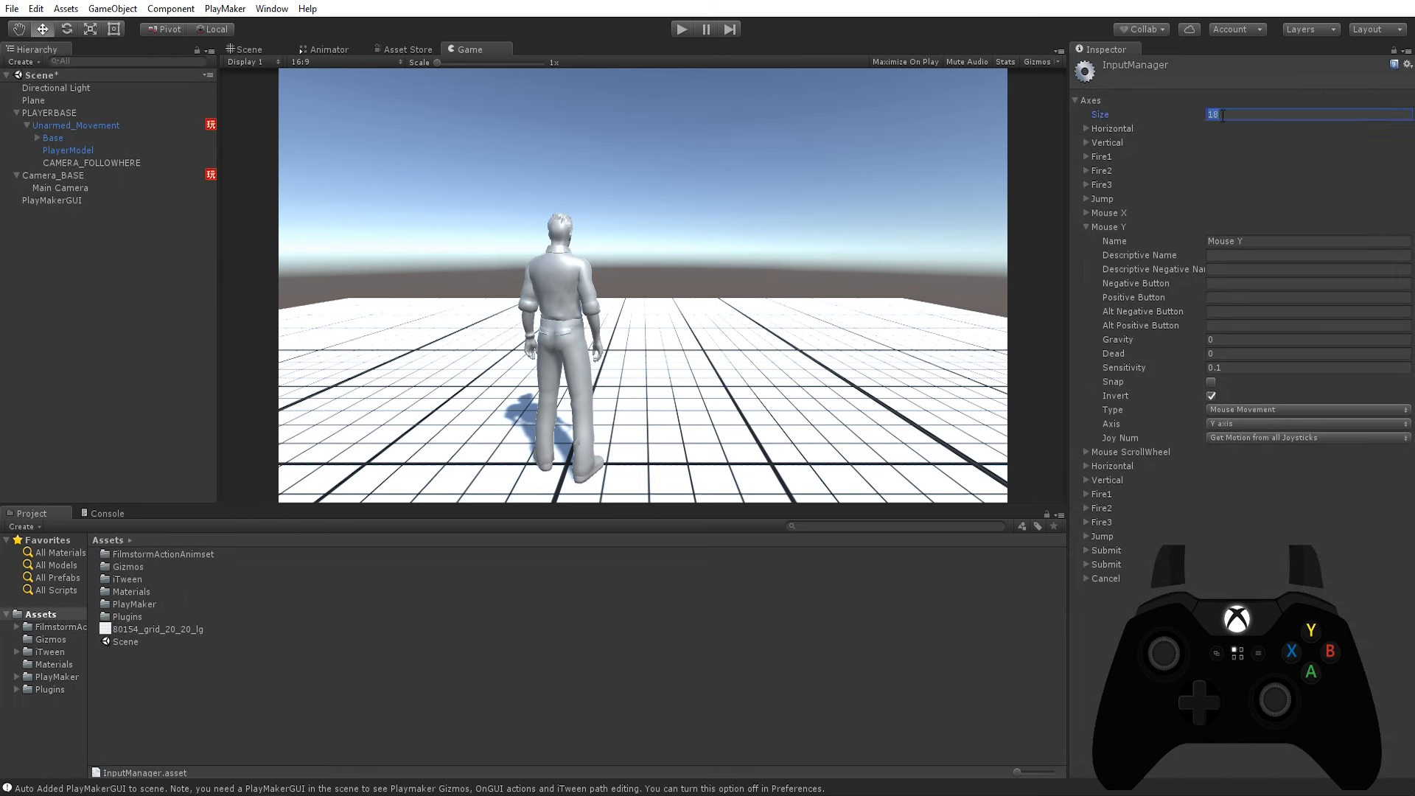
pyautogui.click(1086, 593)
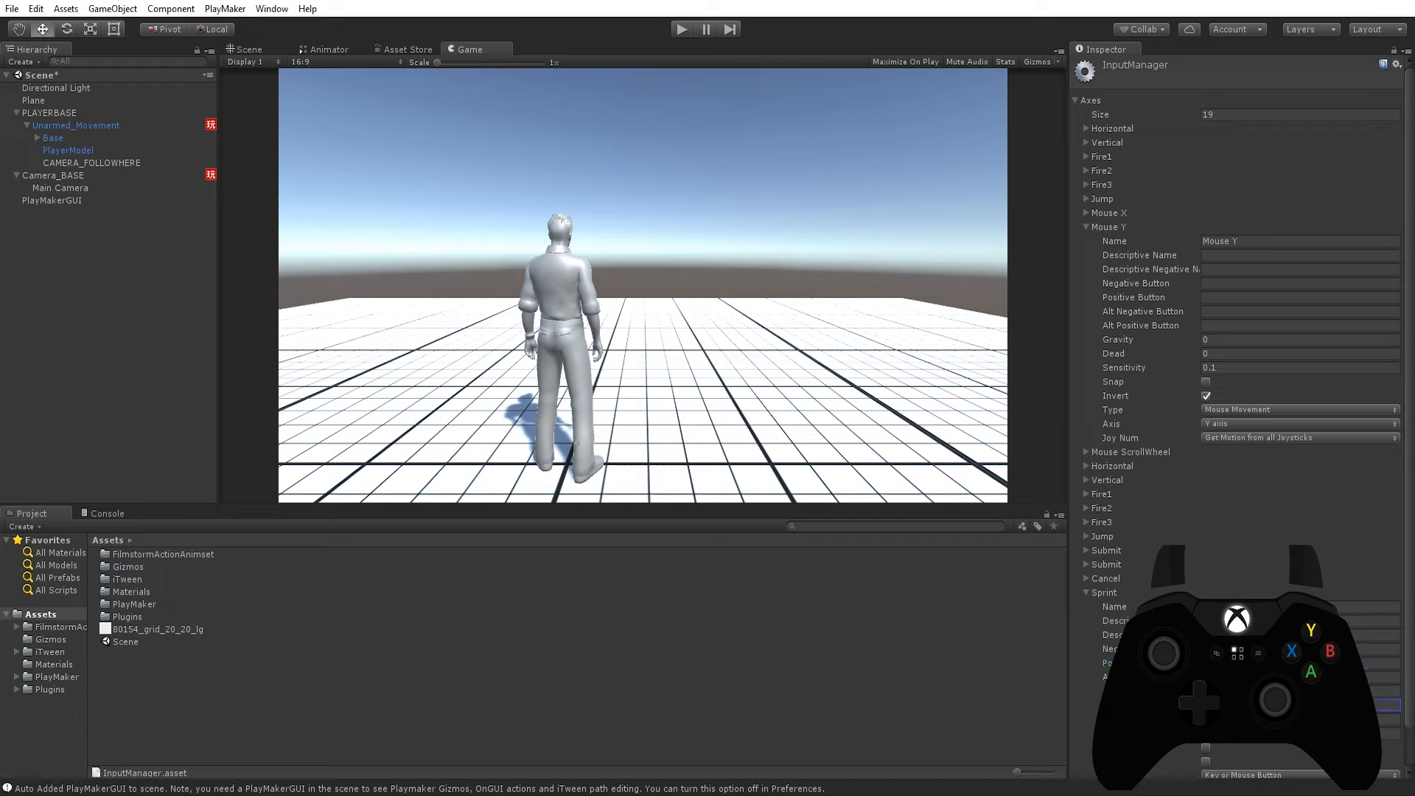
pyautogui.scroll(-3, 1237, 413)
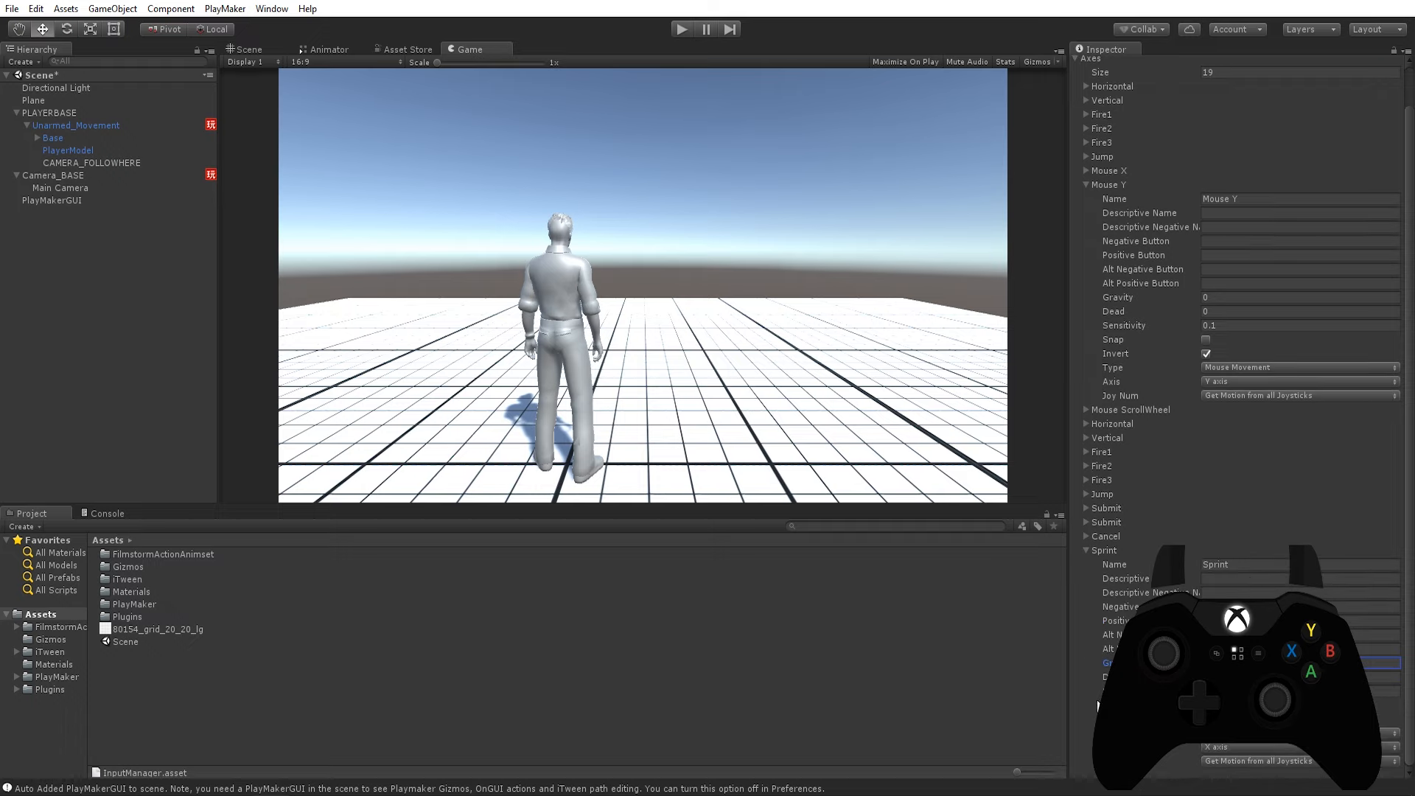
pyautogui.click(247, 726)
# - Open the Movement FSM of Unarmed_Movement and add a state named Sprint below the Idle and Movement states
pyautogui.click(98, 127)
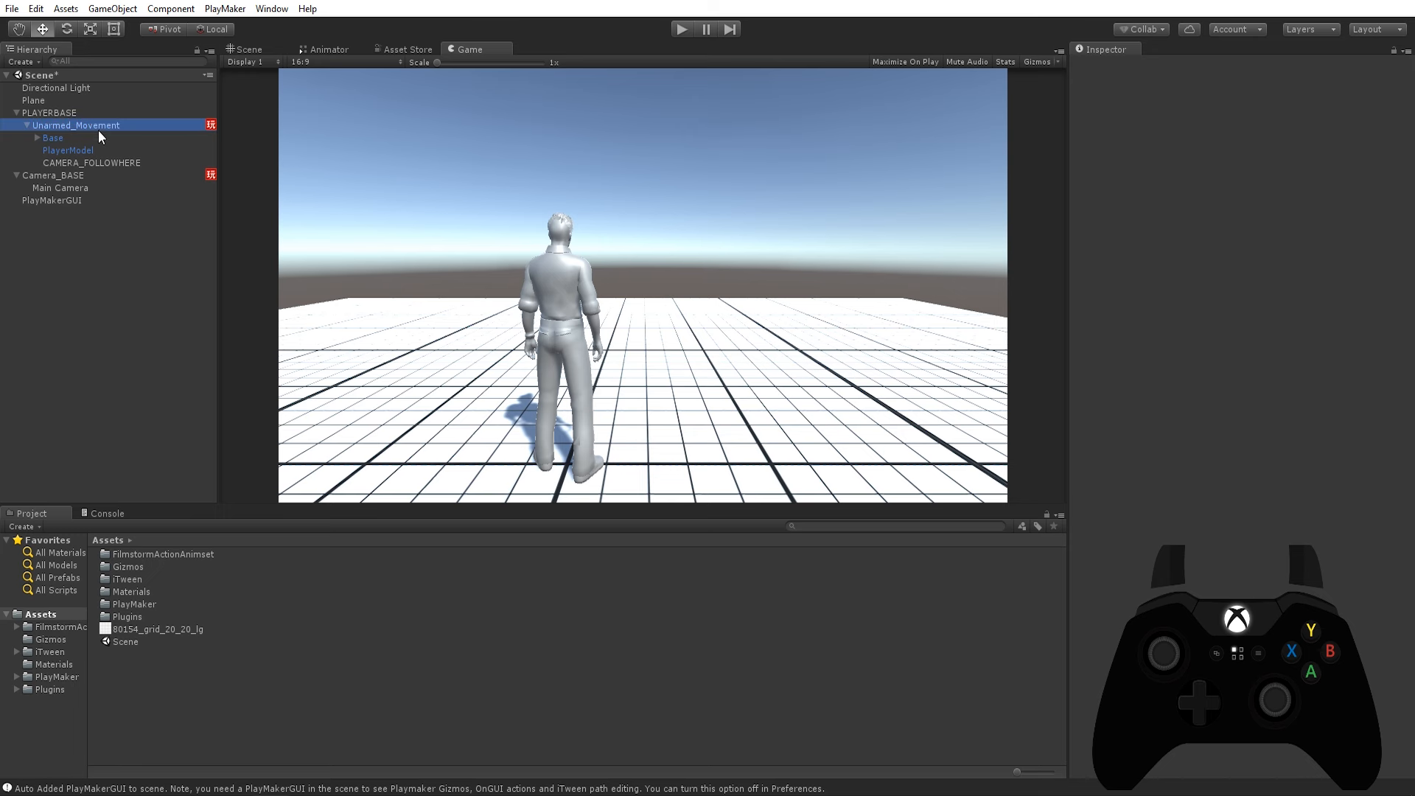
pyautogui.click(1395, 328)
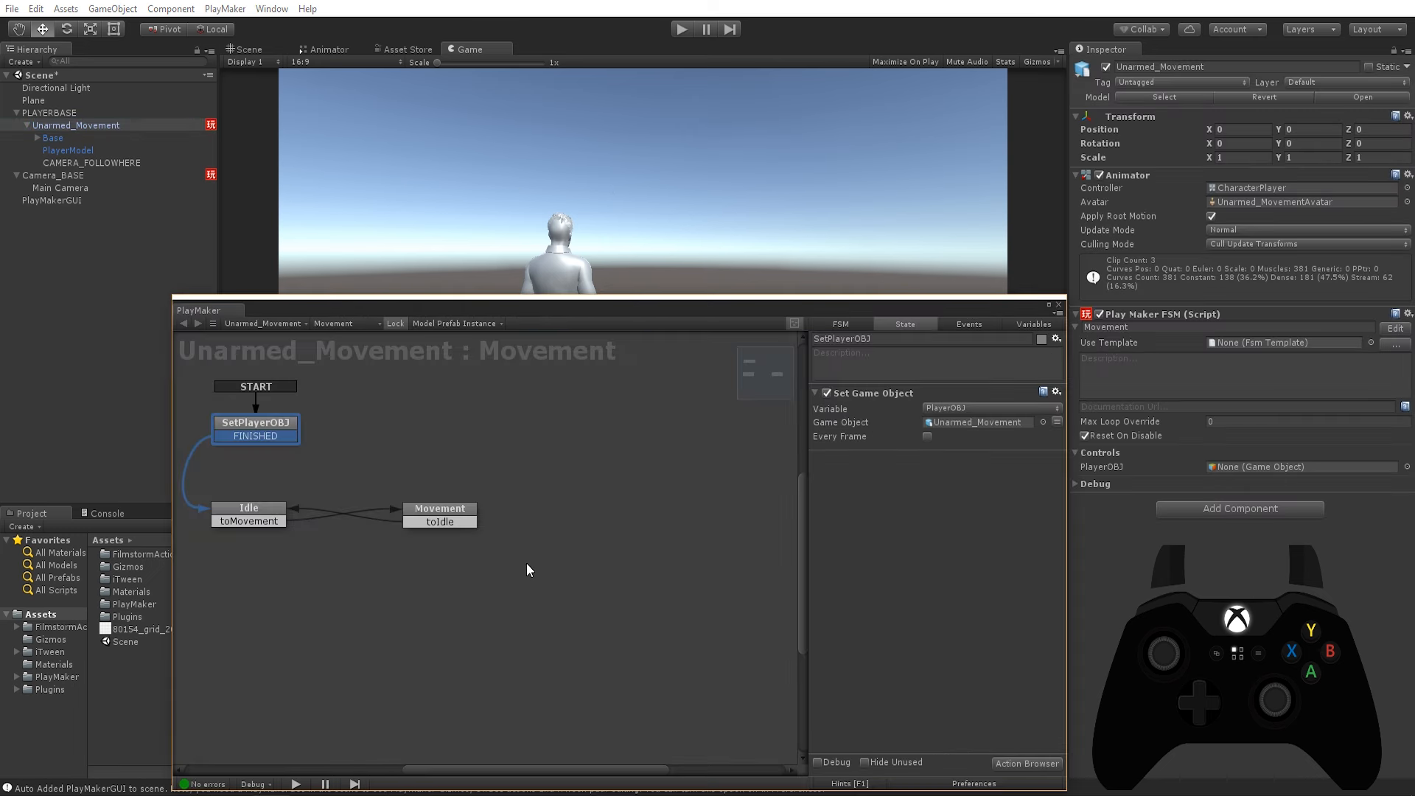
pyautogui.keyDown('ctrl'); pyautogui.click(401, 598); pyautogui.keyUp('ctrl')
pyautogui.moveTo(401, 598); pyautogui.dragTo(384, 600)
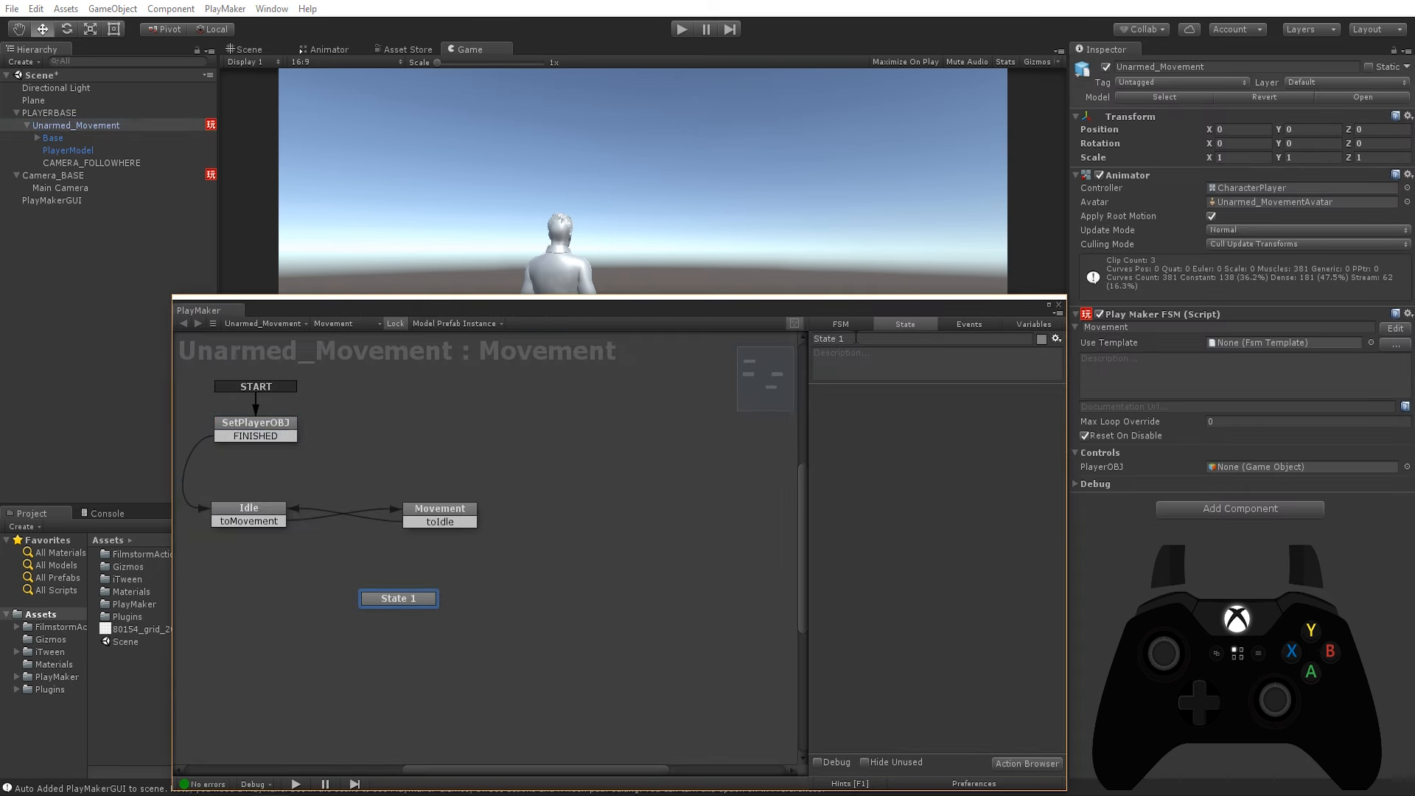
pyautogui.click(855, 338)
pyautogui.write('Sprint')
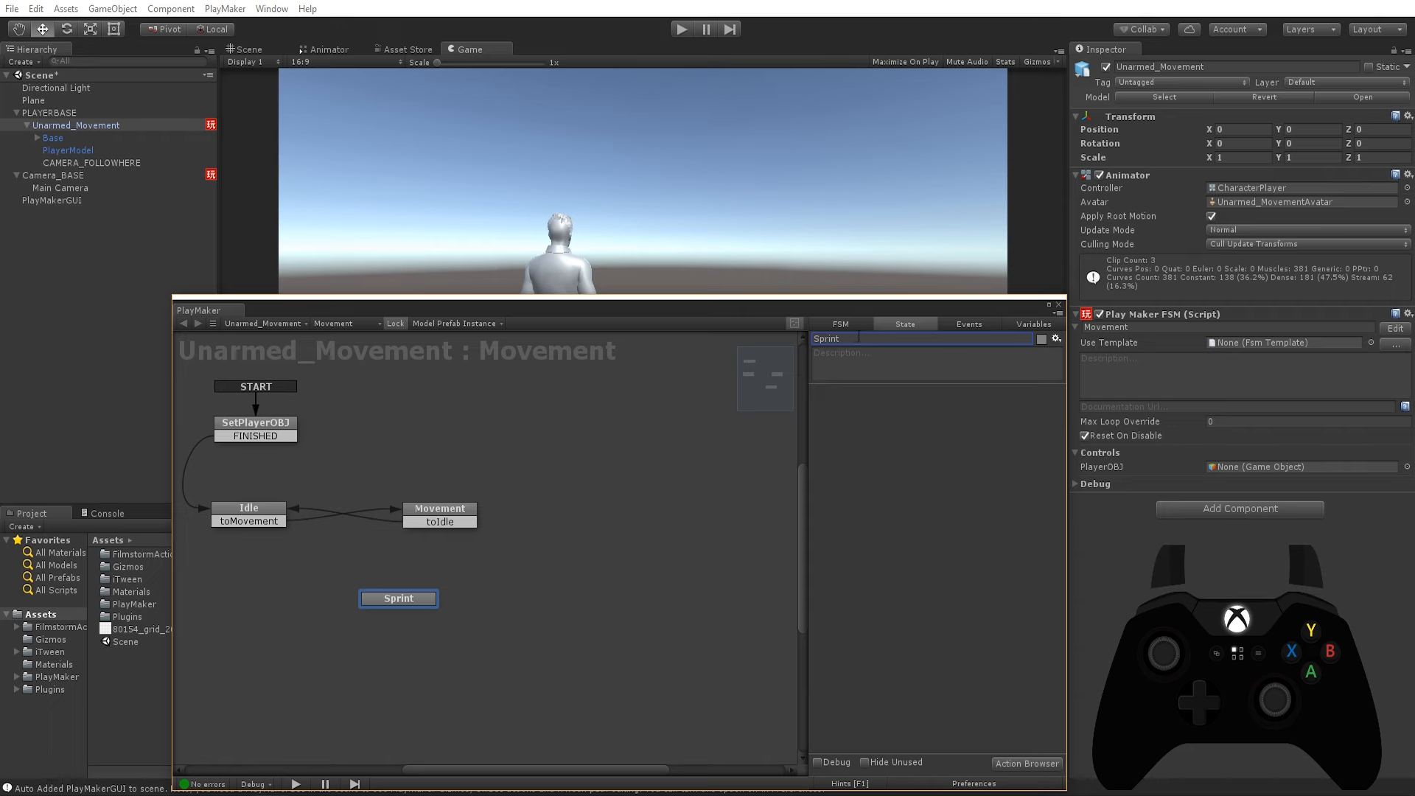
# - Search the PlayMaker actions for Get Button Up, add it to the Sprint state, and bring that state's settings into view
pyautogui.click(1021, 764)
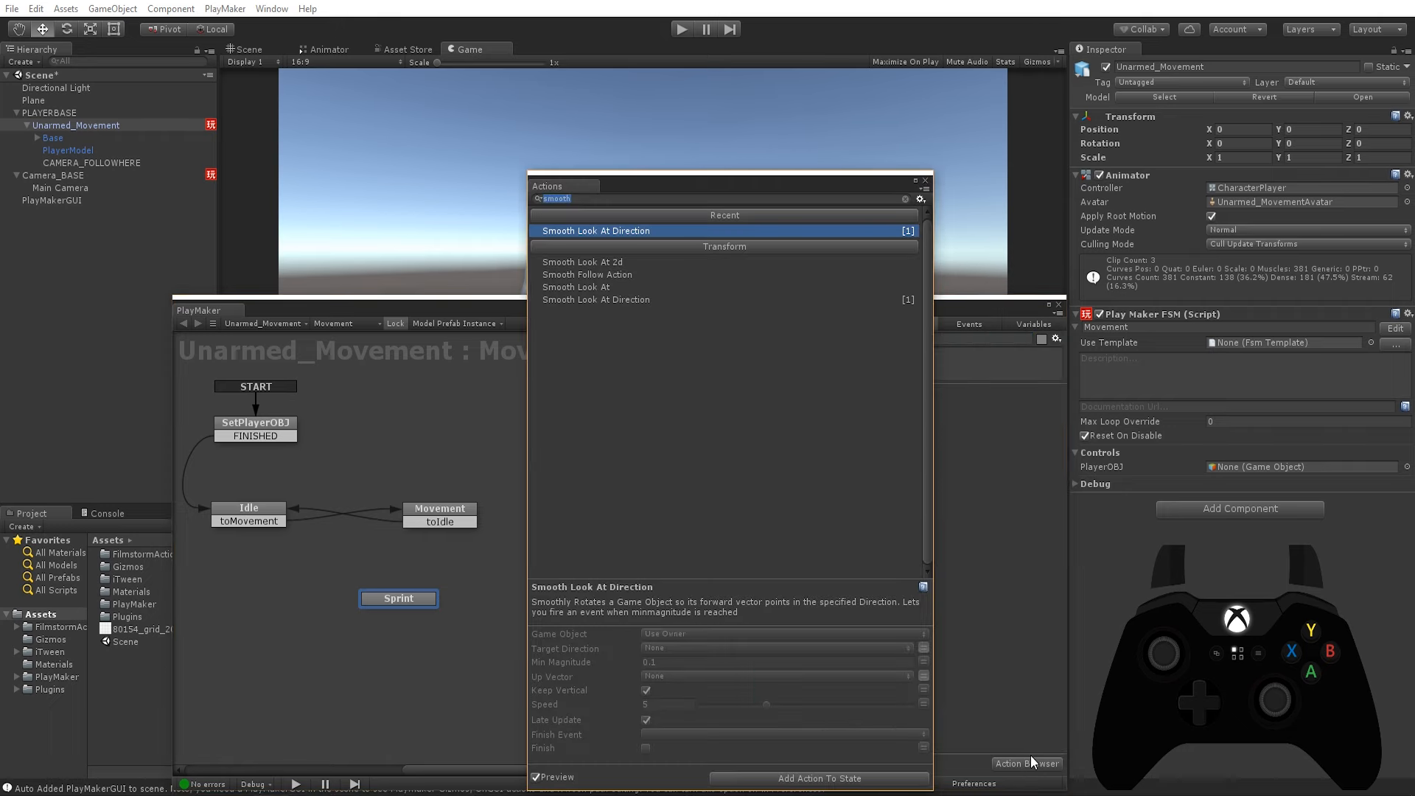
pyautogui.write('get bu')
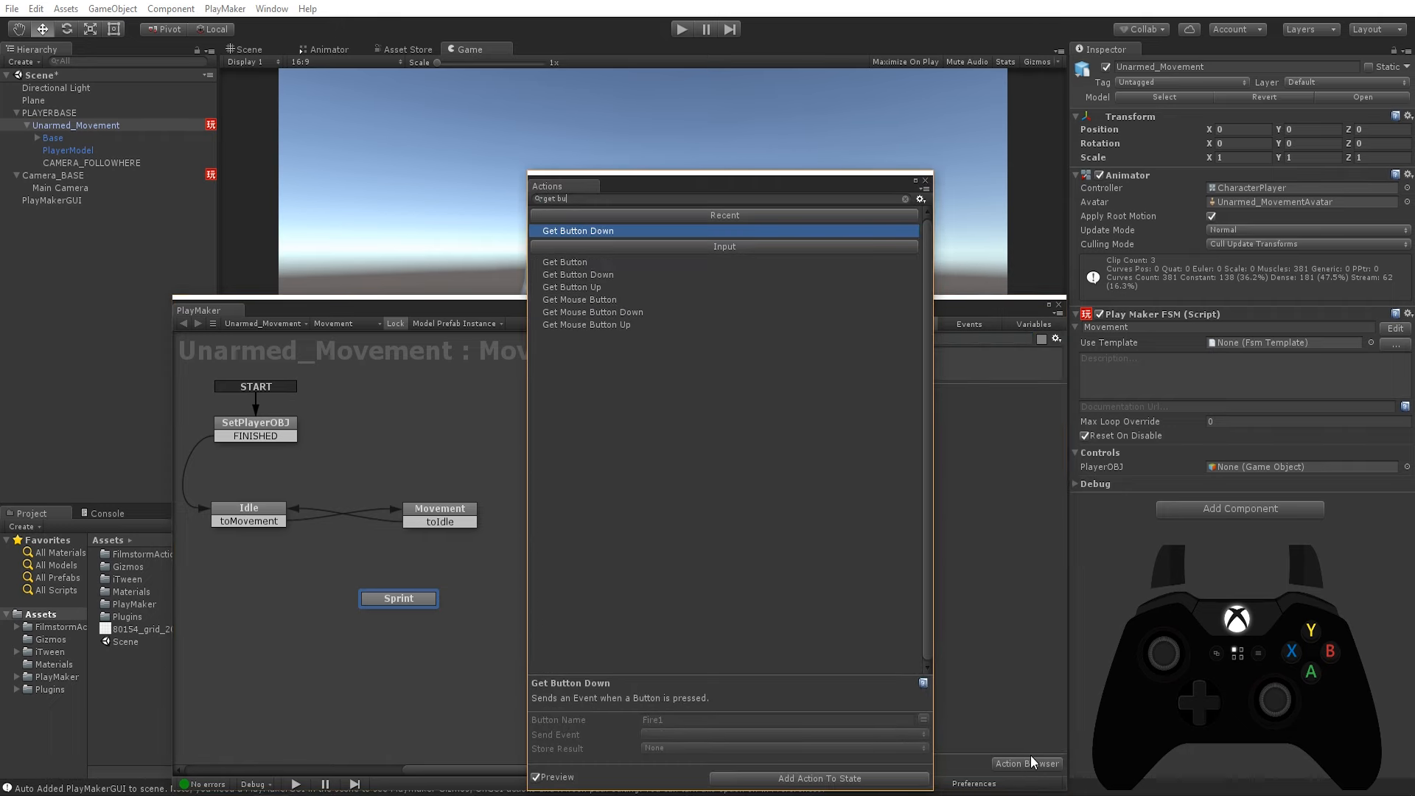
pyautogui.press('Down')
pyautogui.press('Down')
pyautogui.press('Down')
pyautogui.press('Return')
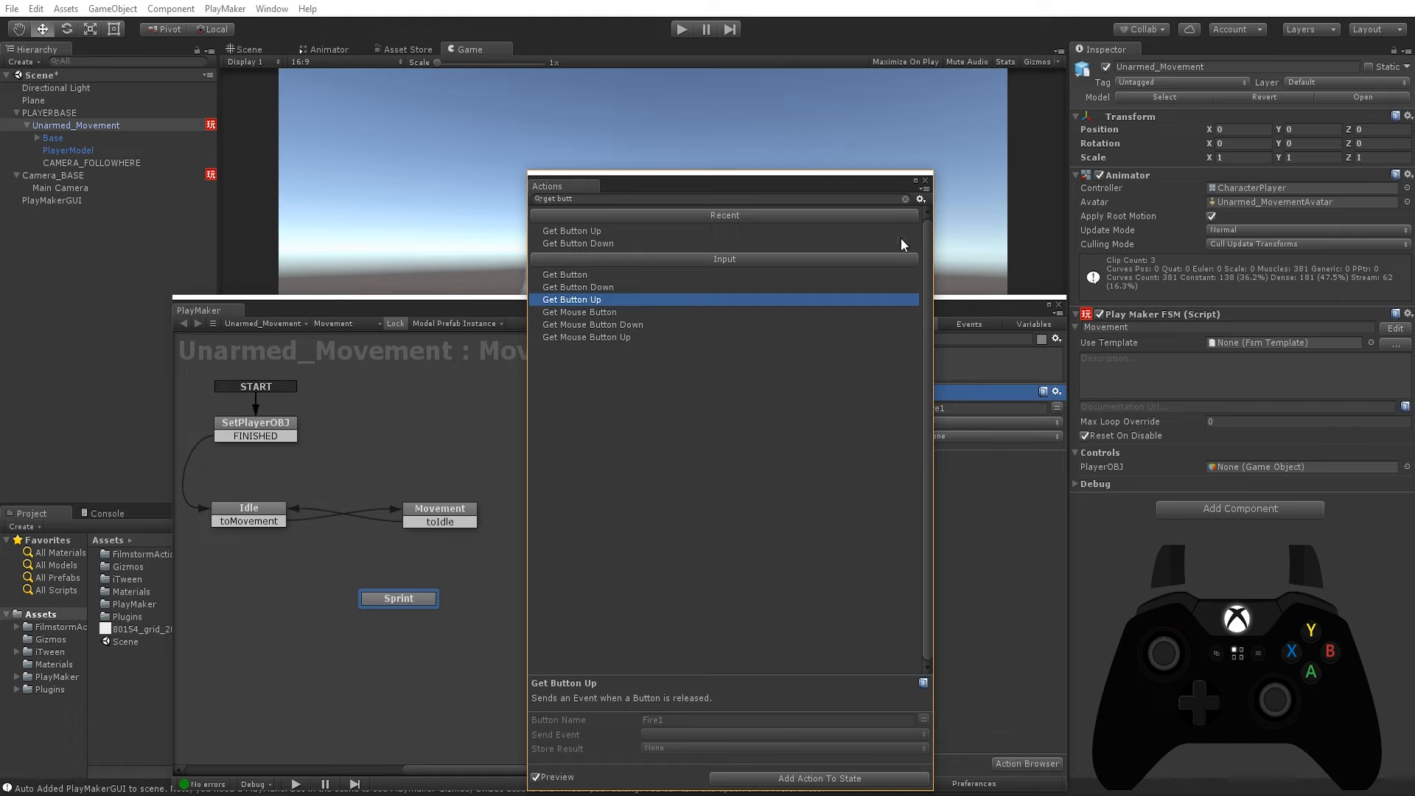
pyautogui.moveTo(821, 190); pyautogui.dragTo(794, 202)
pyautogui.click(968, 426)
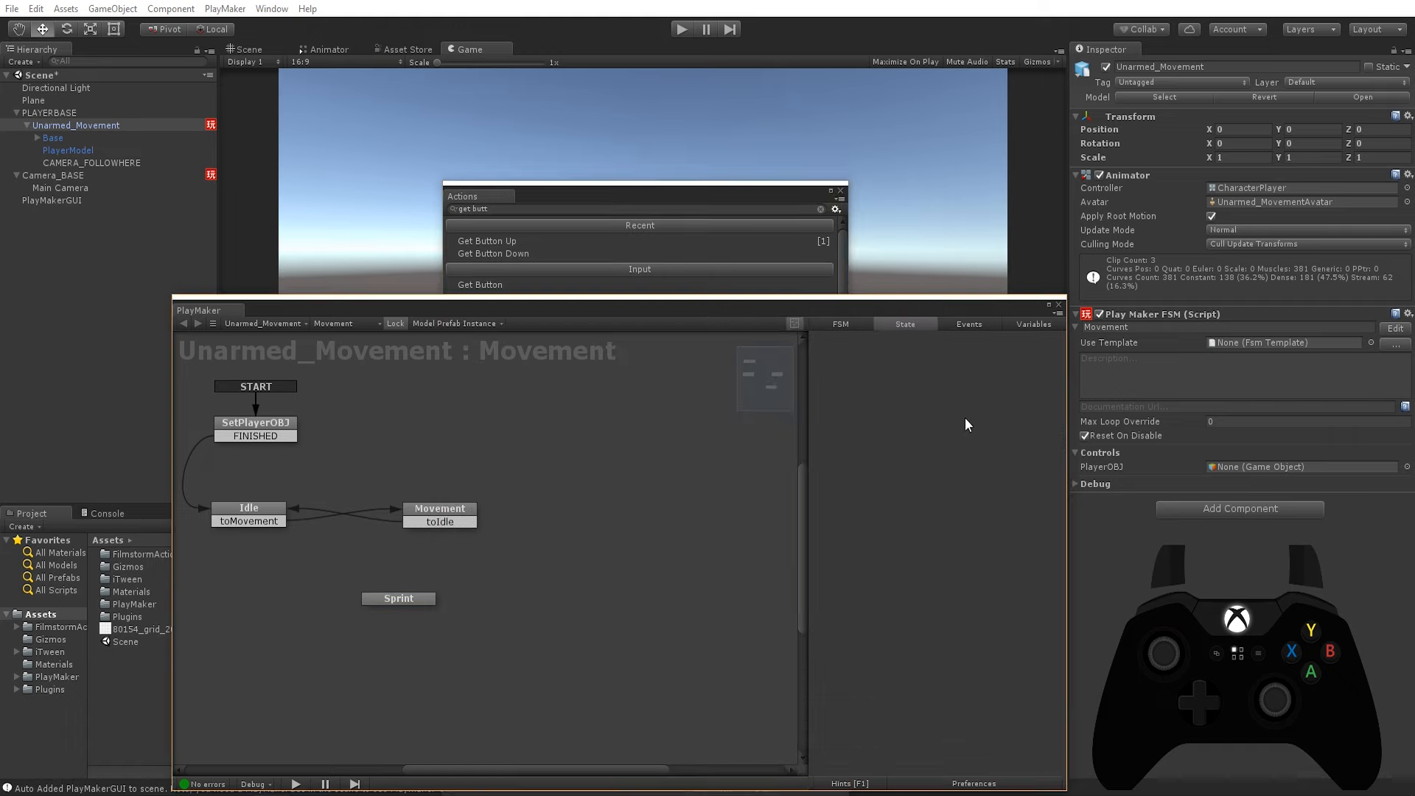
pyautogui.click(409, 599)
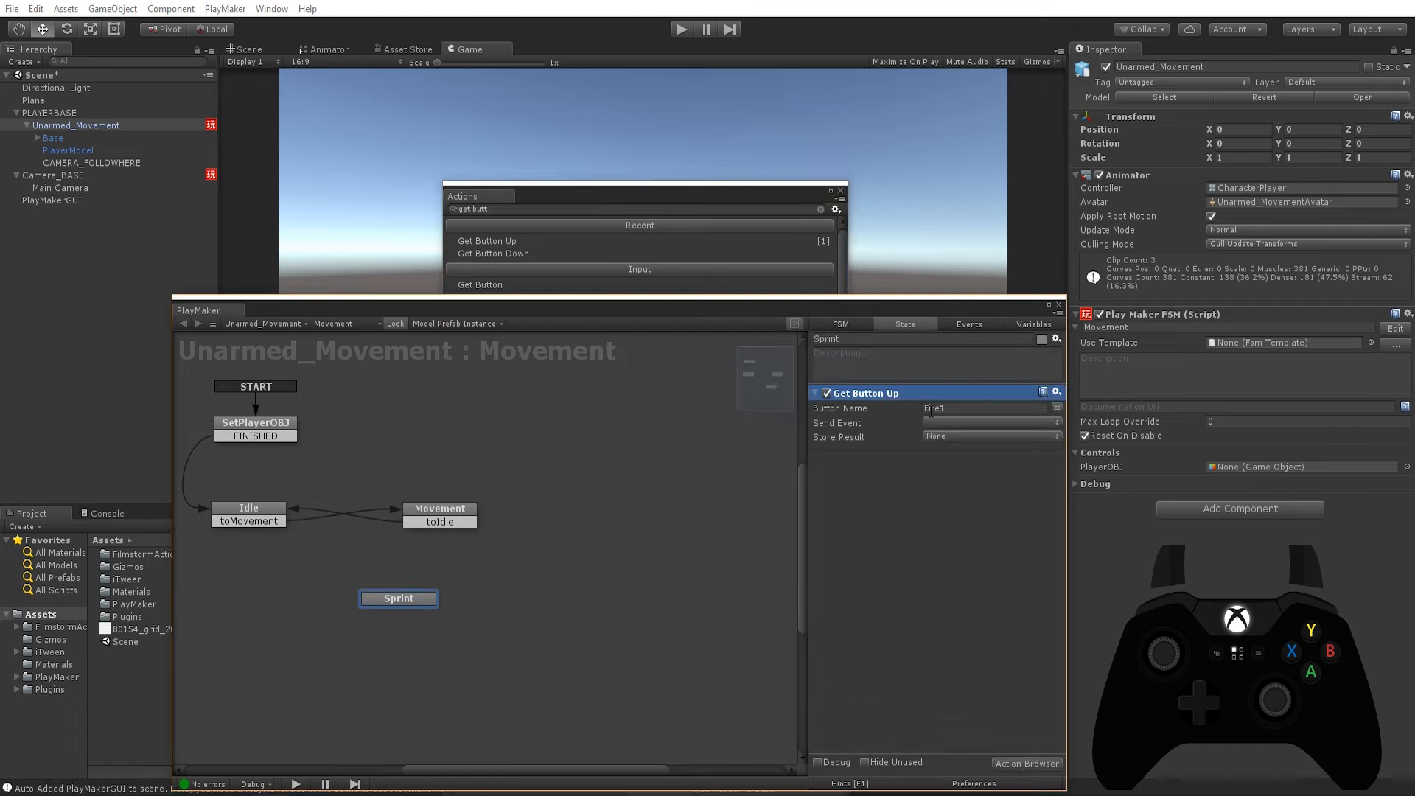